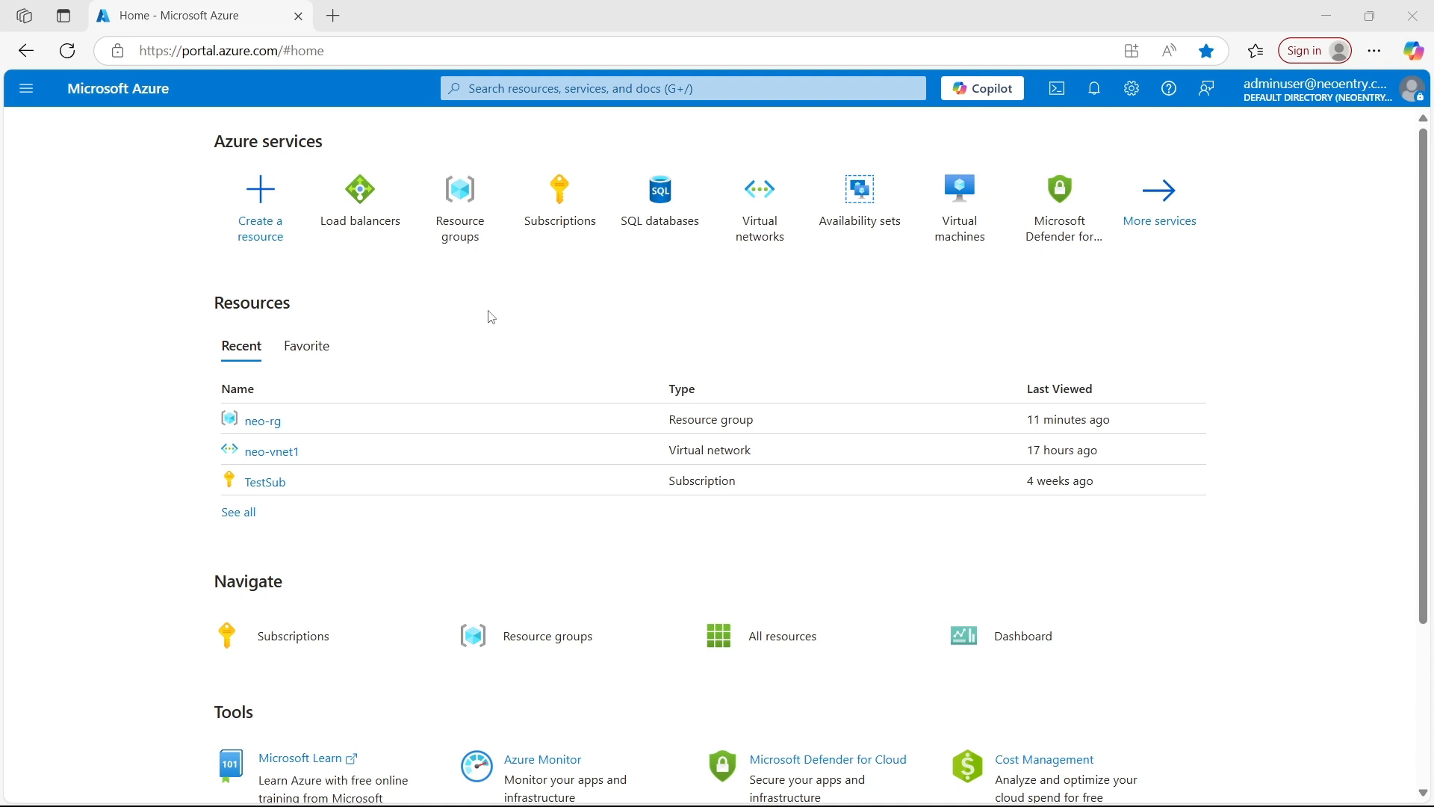
Open the Virtual machines service and start creating a new Azure virtual machine
left_click(581, 91)
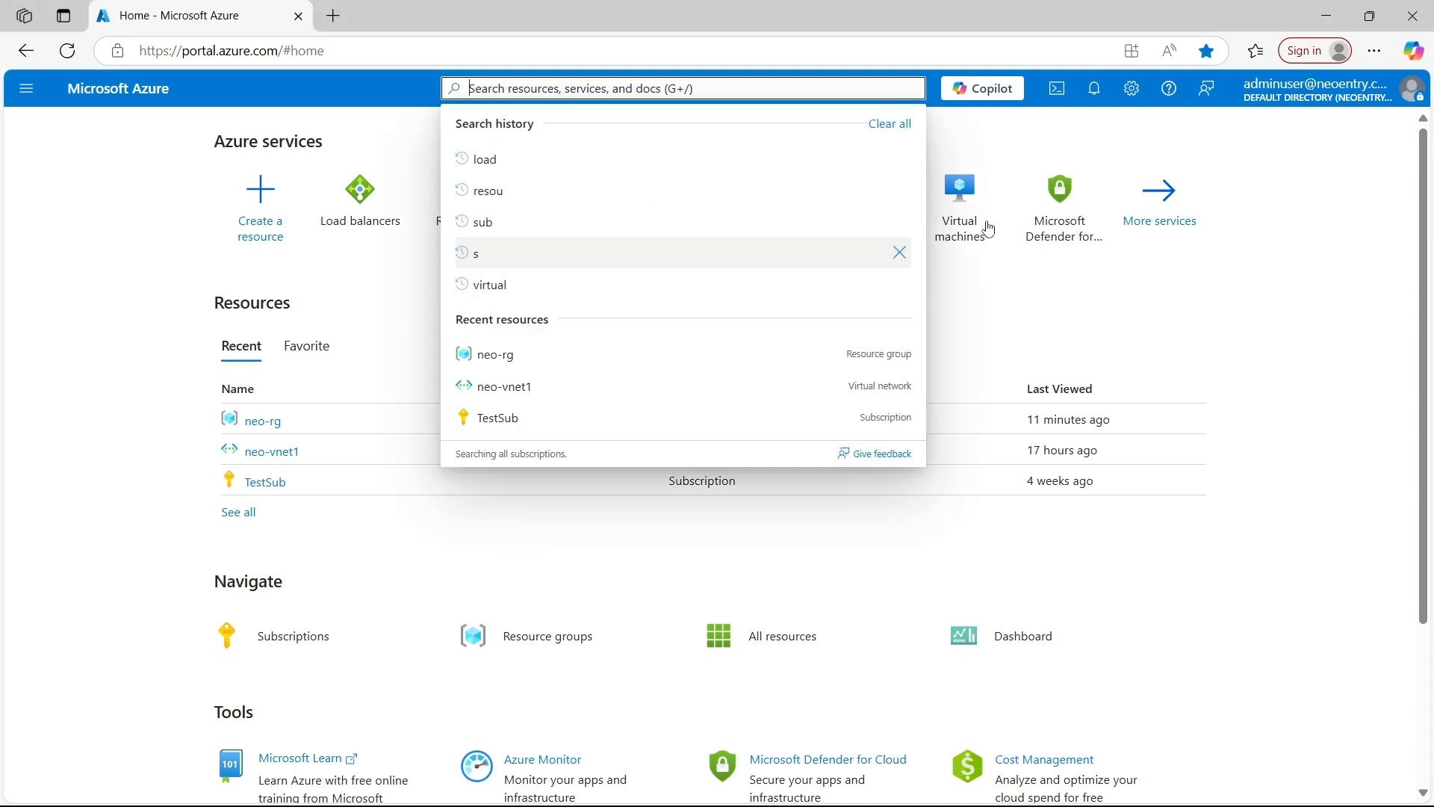
left_click(554, 469)
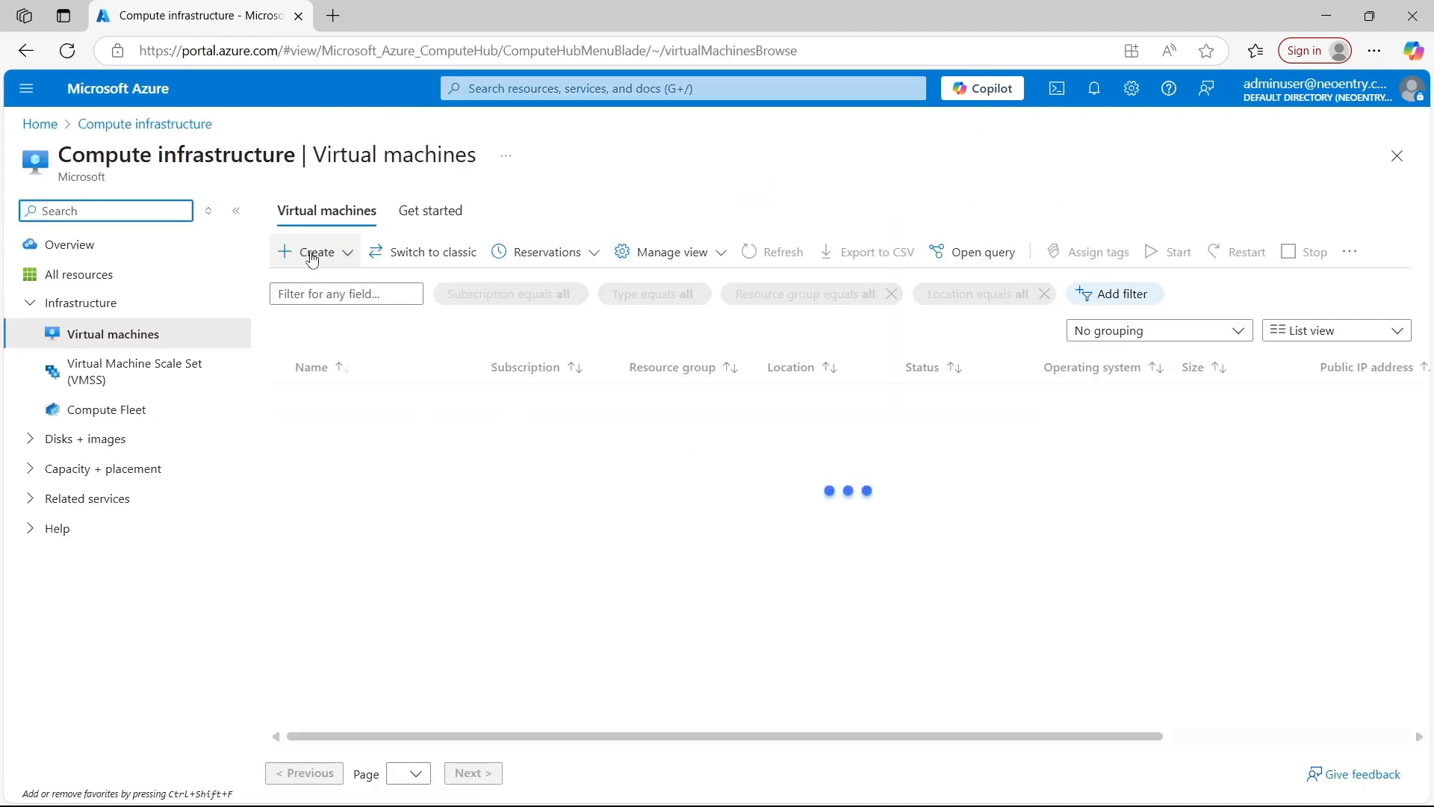
left_click(312, 254)
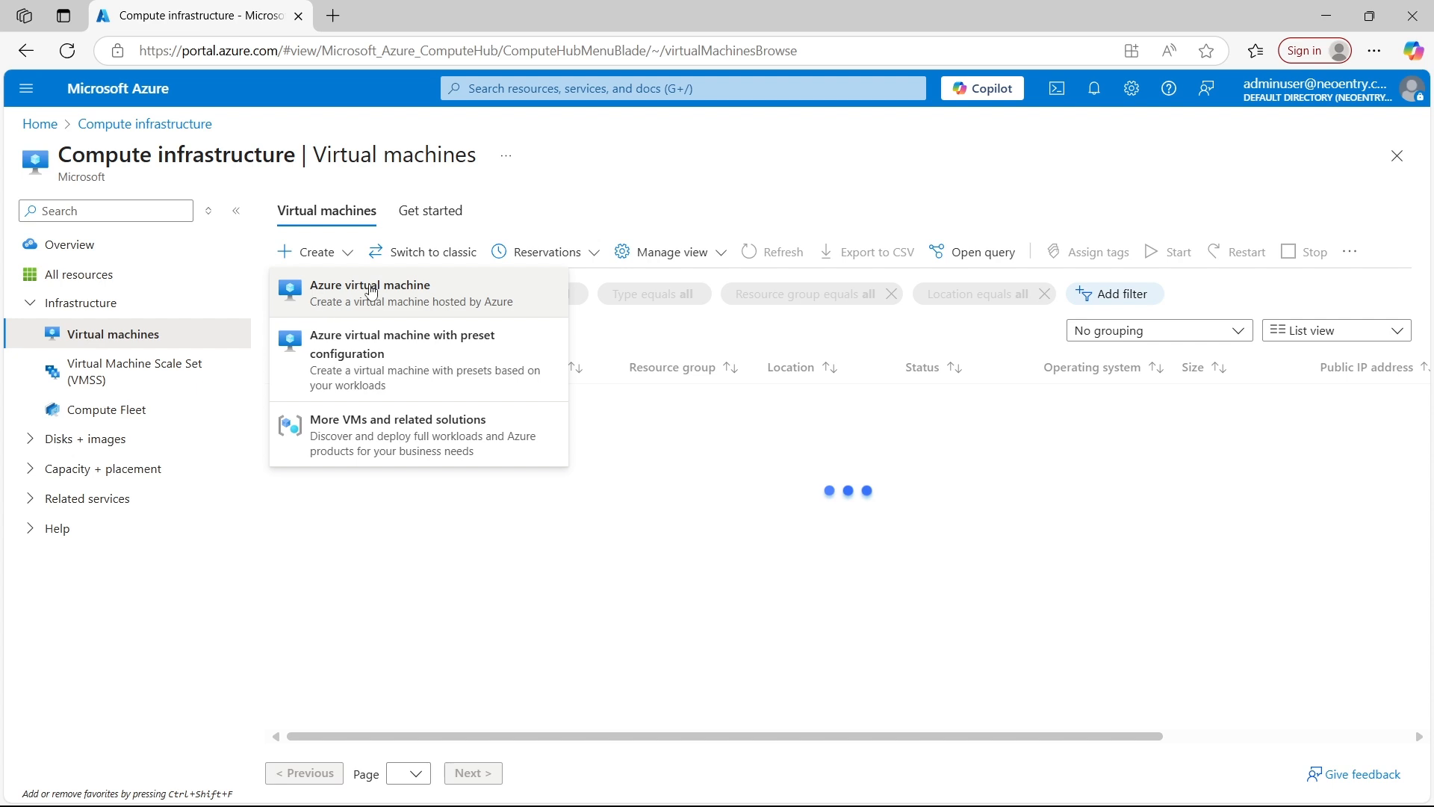
left_click(311, 252)
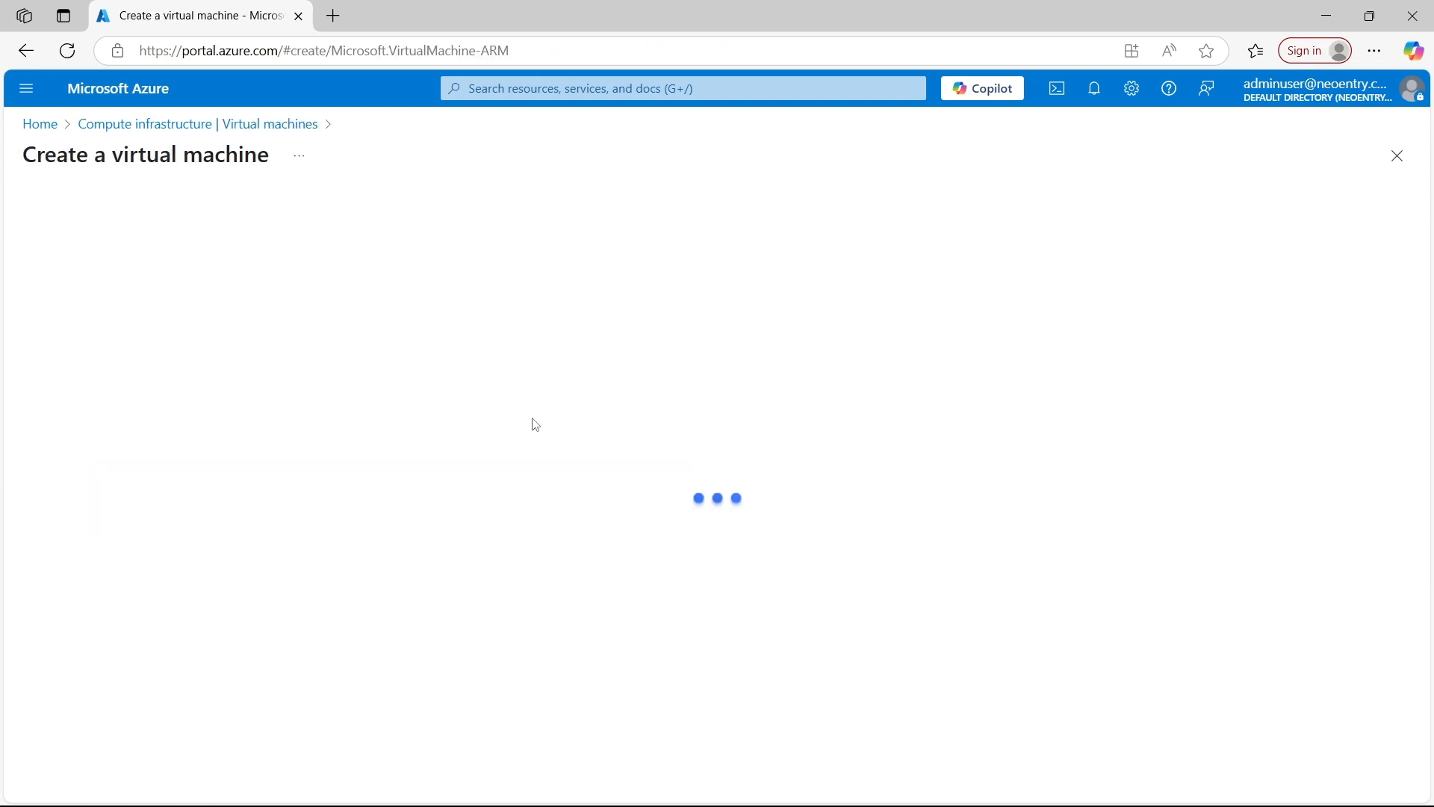
Assign the new virtual machine to the neo-rg resource group under the TestSub subscription
scroll(425, 436, "down", 2)
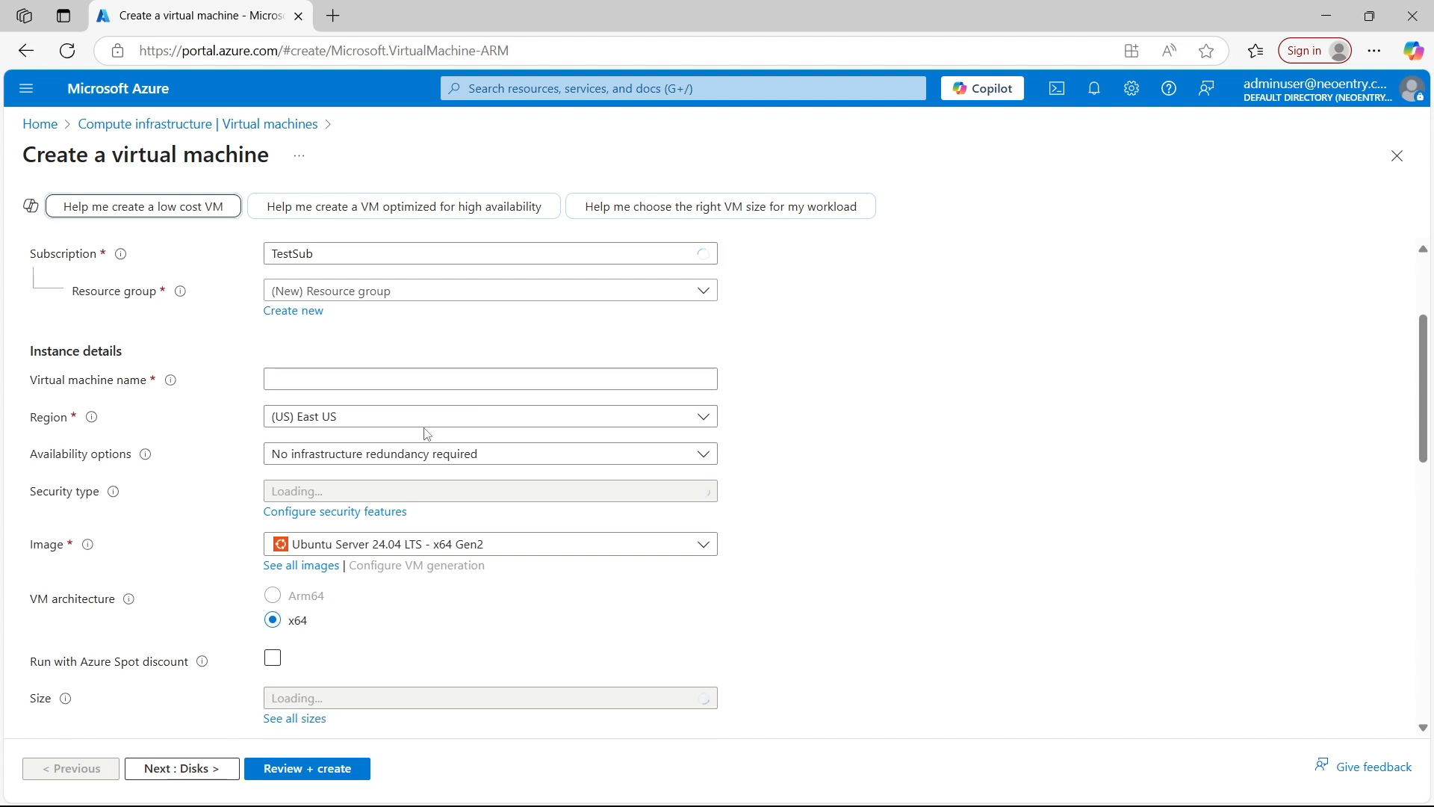
scroll(423, 434, "up", 2)
scroll(489, 392, "down", 1)
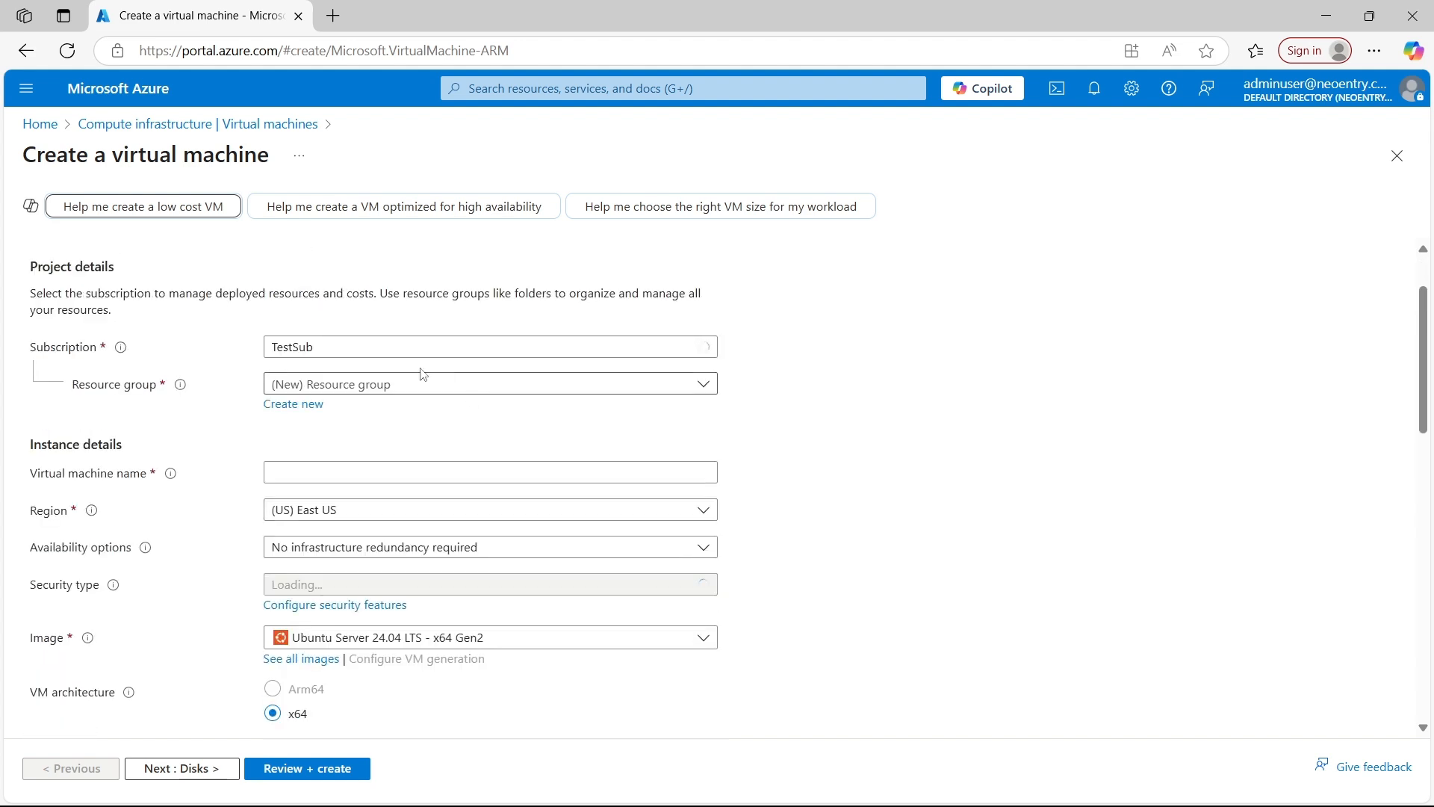
left_click(419, 384)
left_click(377, 455)
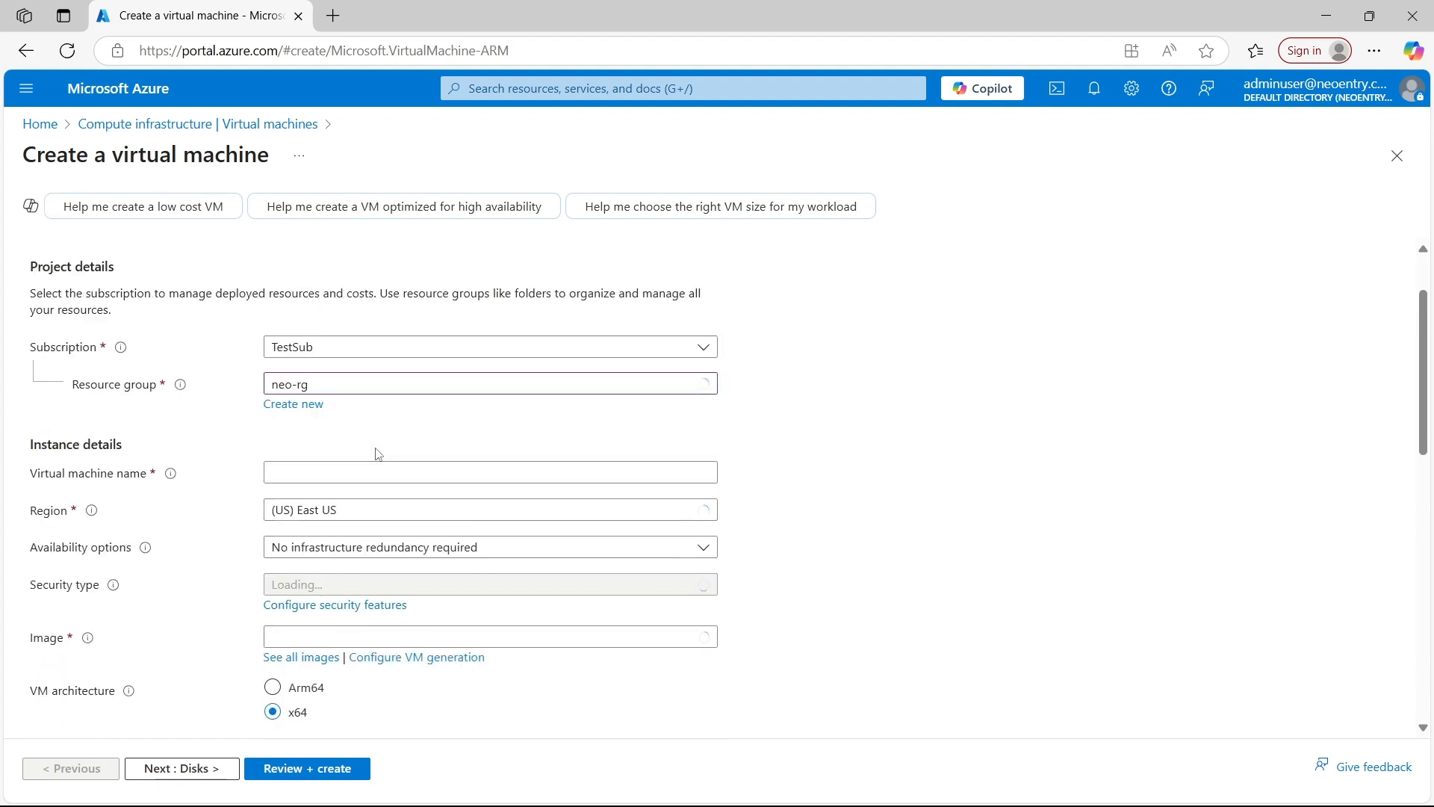
Name the virtual machine neo-vm1
scroll(362, 414, "down", 1)
left_click(335, 379)
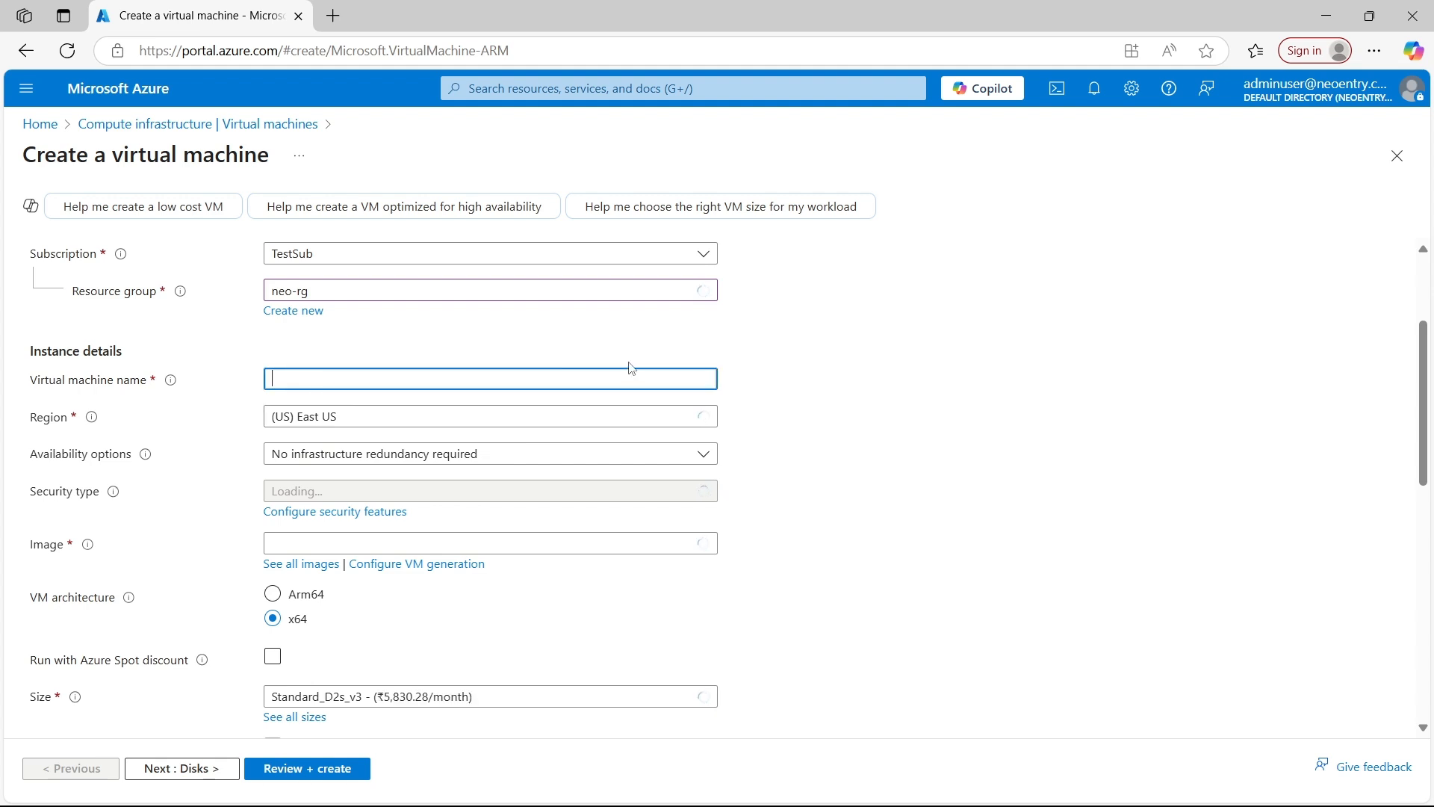
type("neo-vm1")
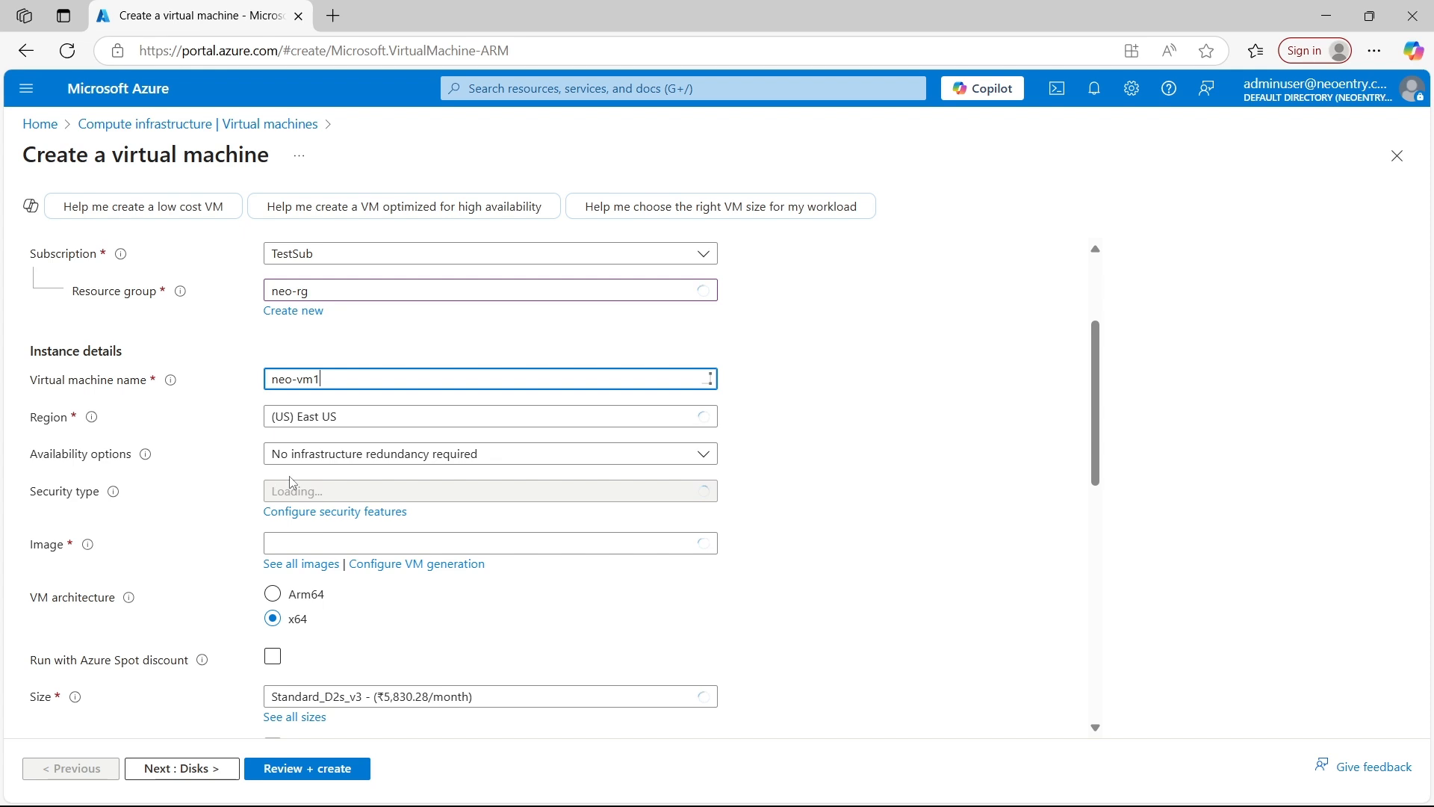
Set the availability option to No infrastructure redundancy required and the security type to Standard
scroll(291, 477, "down", 1)
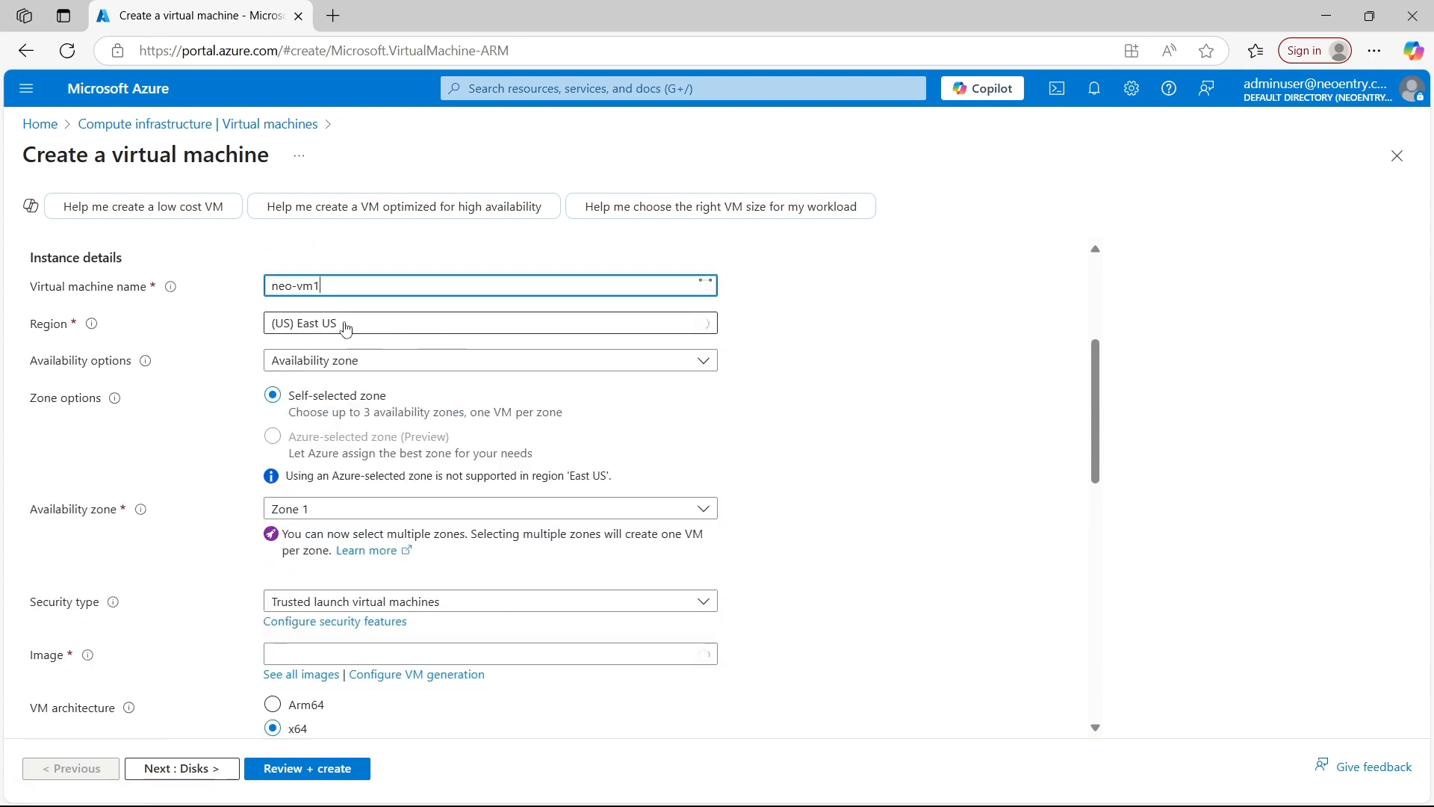
left_click(359, 363)
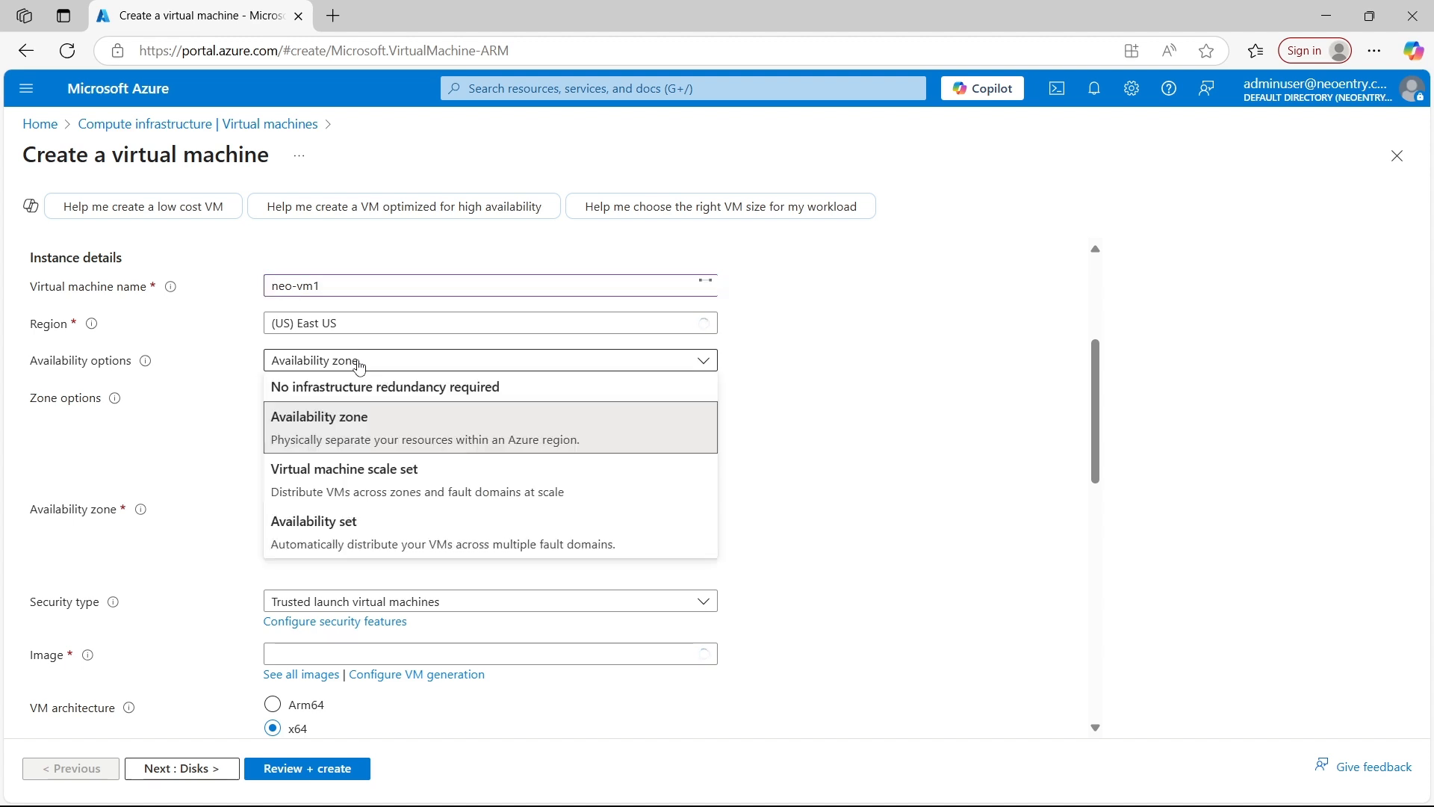
left_click(401, 399)
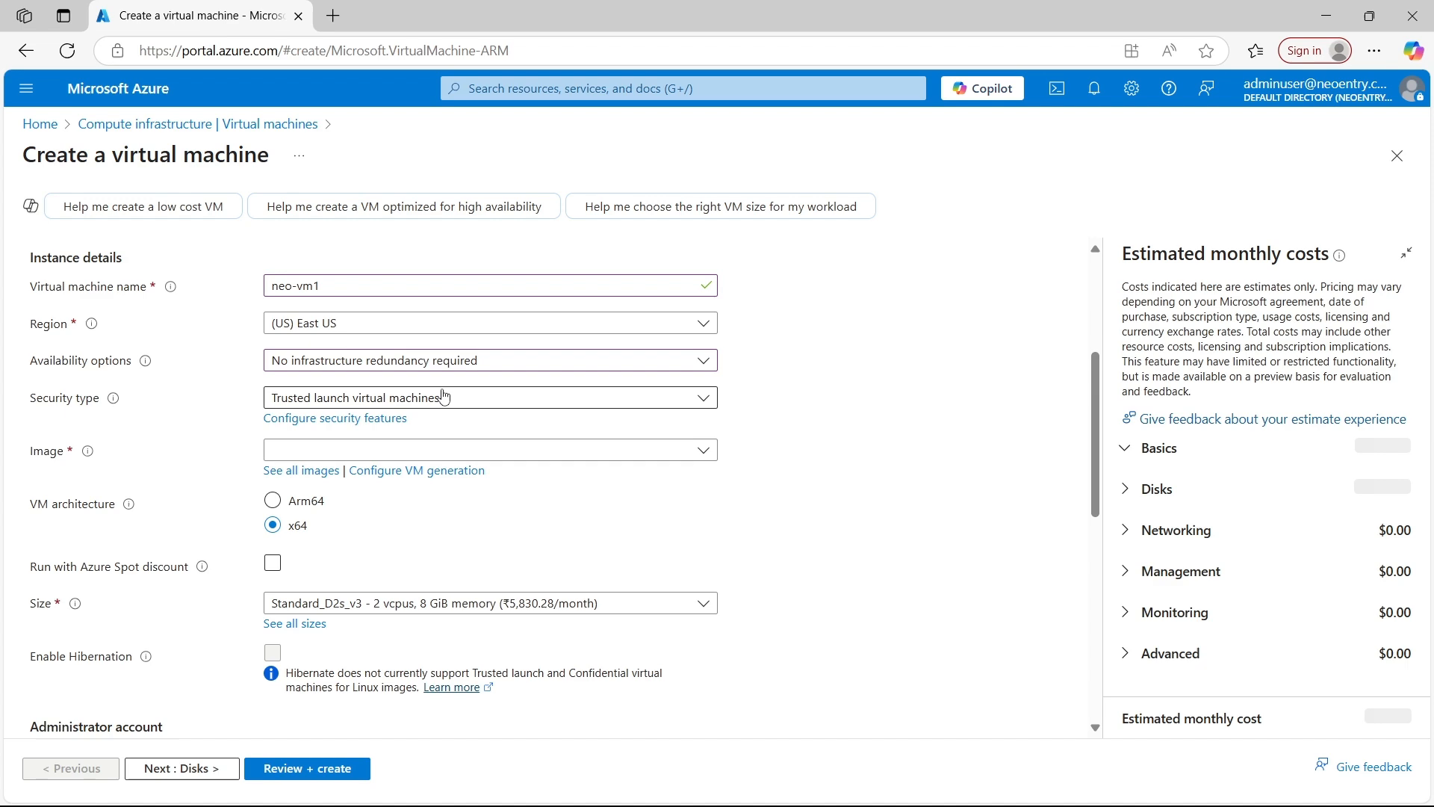
left_click(404, 399)
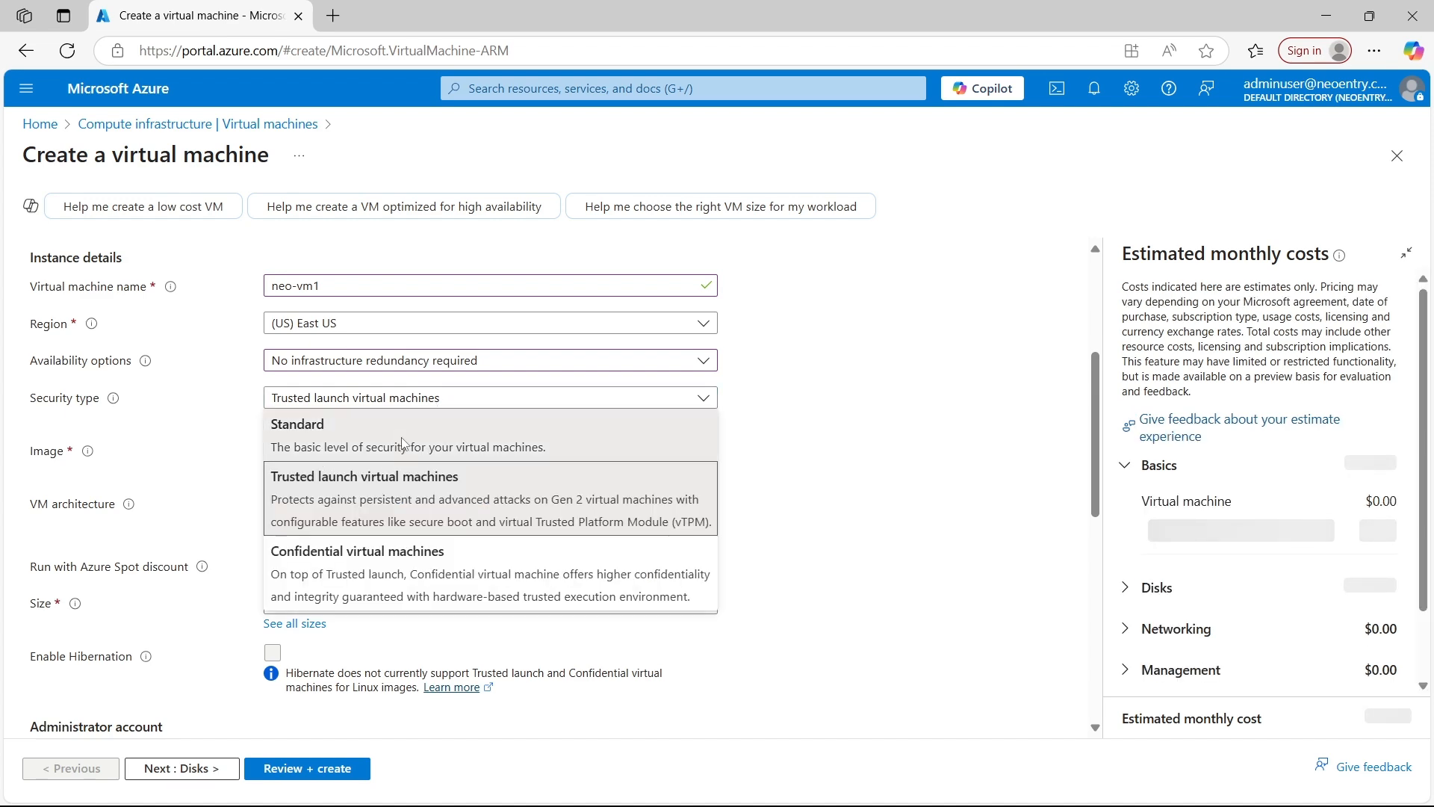
left_click(378, 454)
Choose Windows Server 2019 Datacenter - x64 Gen2 as the virtual machine's image
scroll(298, 354, "down", 3)
scroll(298, 354, "up", 1)
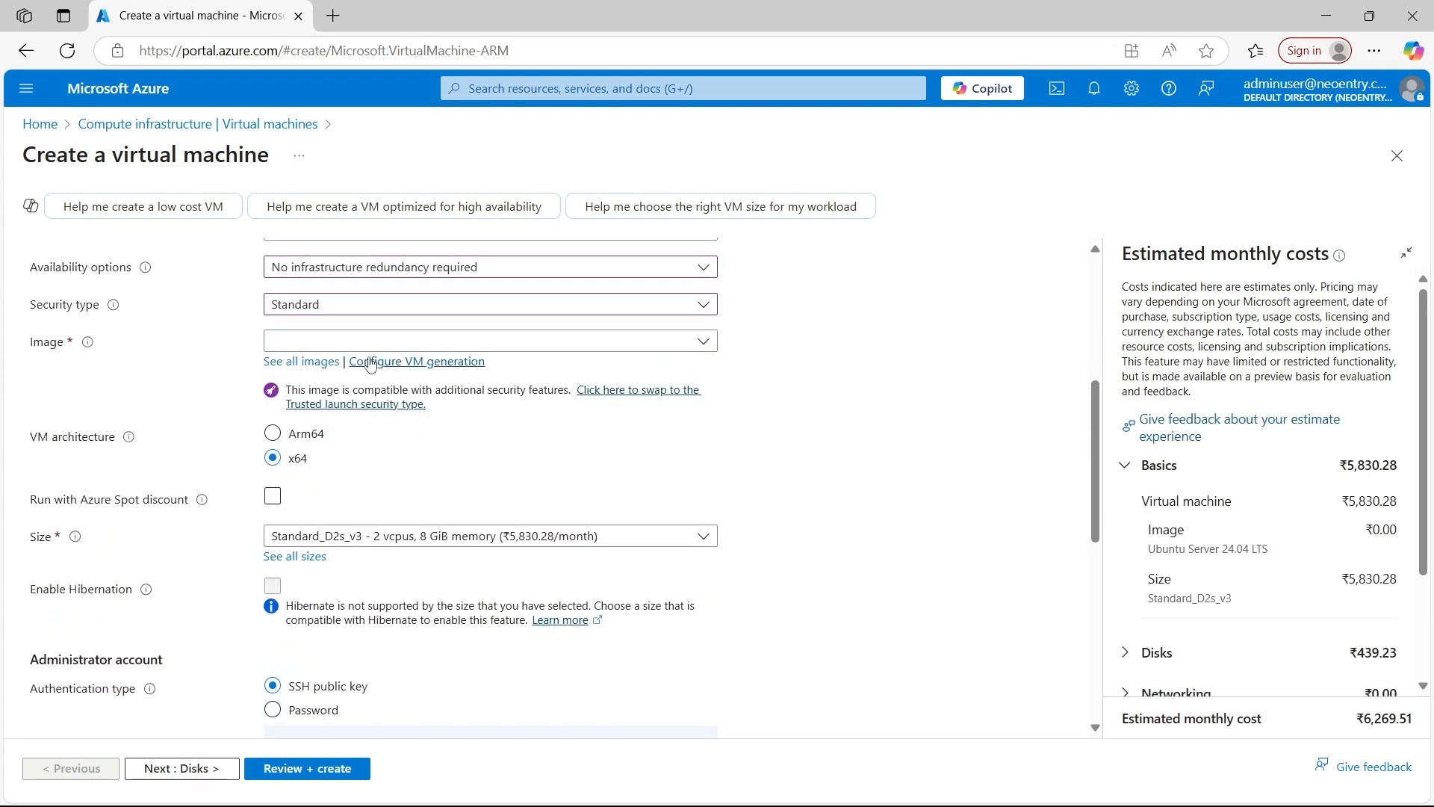
left_click(374, 340)
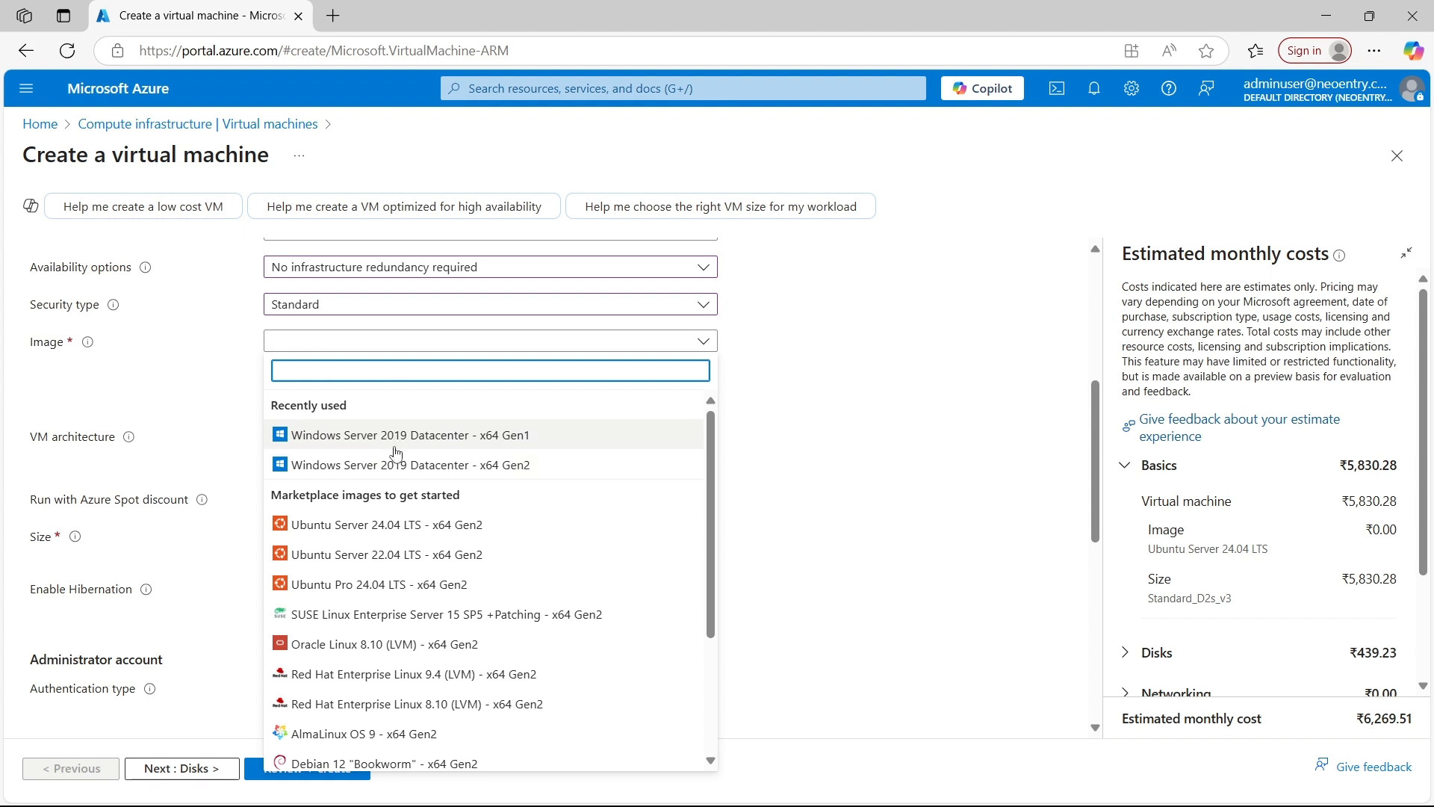
left_click(420, 469)
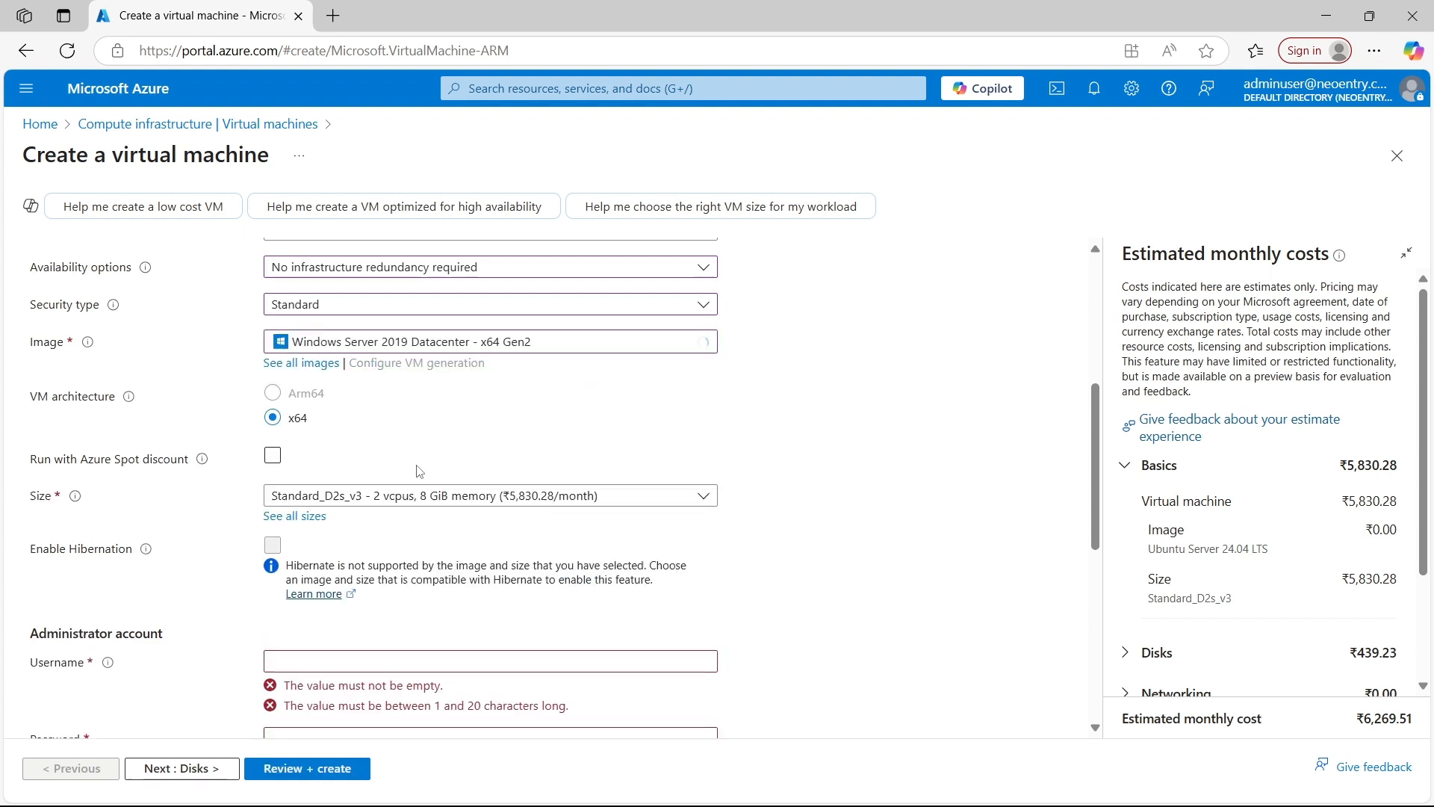
Set the administrator account's username to adminuser
scroll(417, 470, "down", 1)
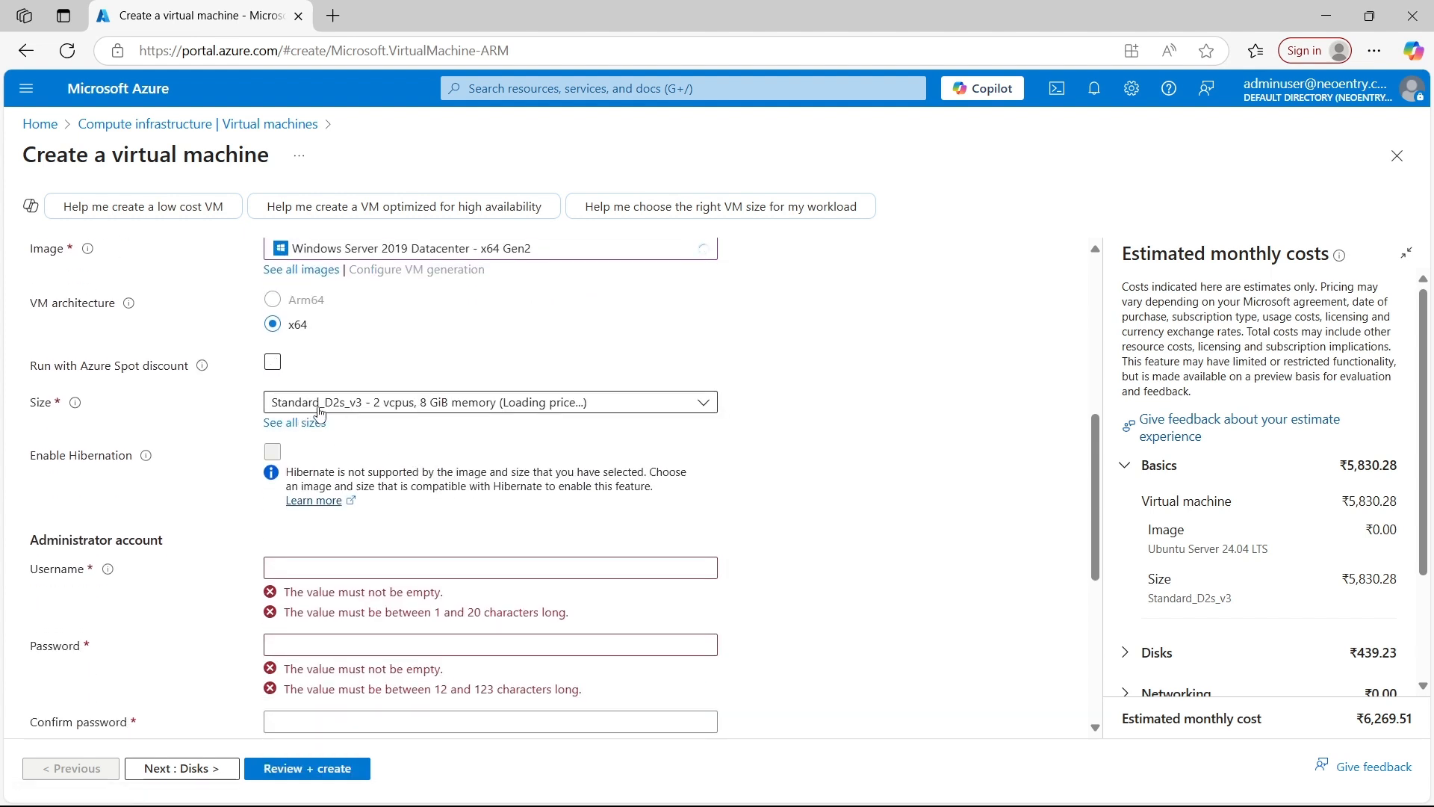
scroll(347, 417, "down", 2)
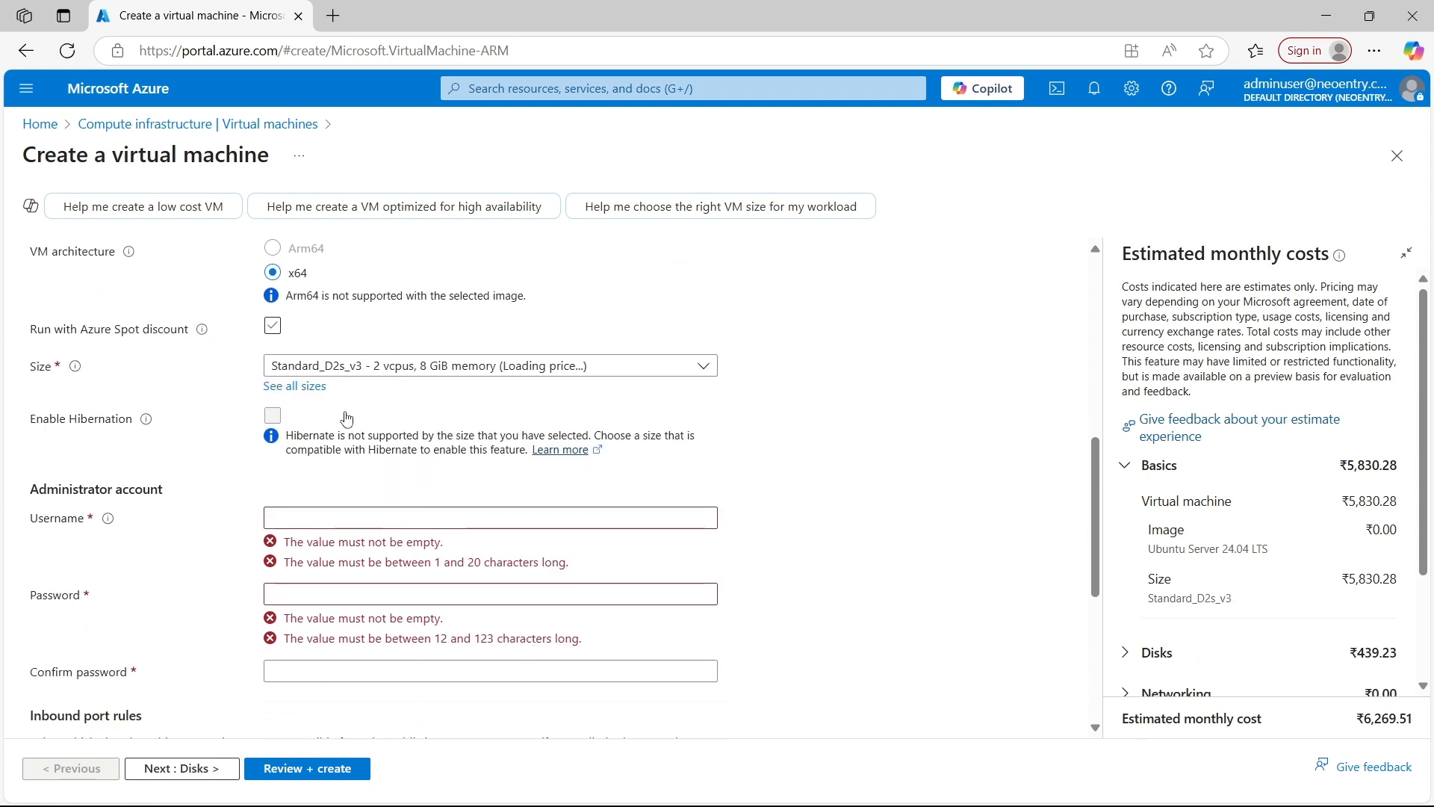
left_click(333, 429)
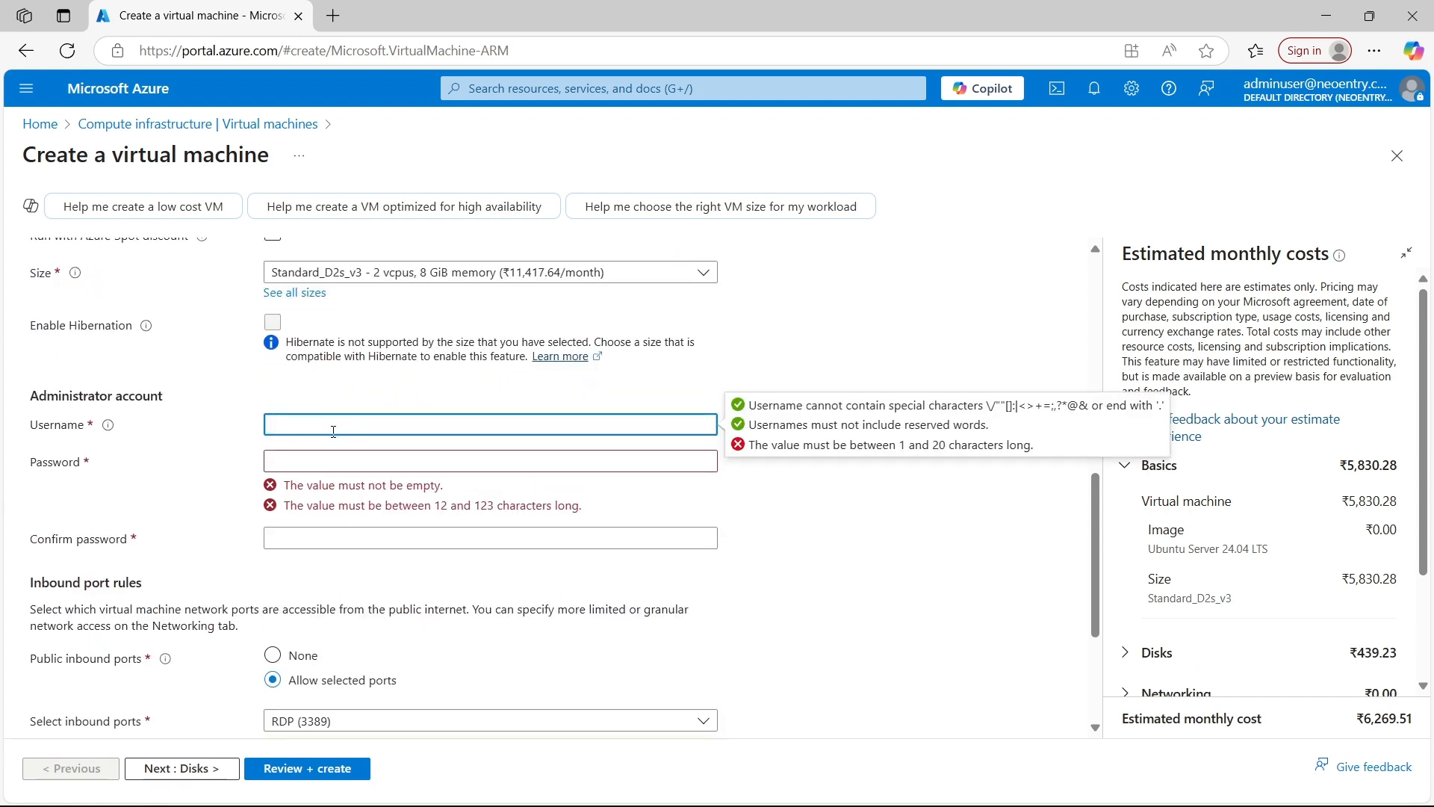
type("adminuser")
Enter the administrator account password and repeat it in the confirmation field
left_click(337, 462)
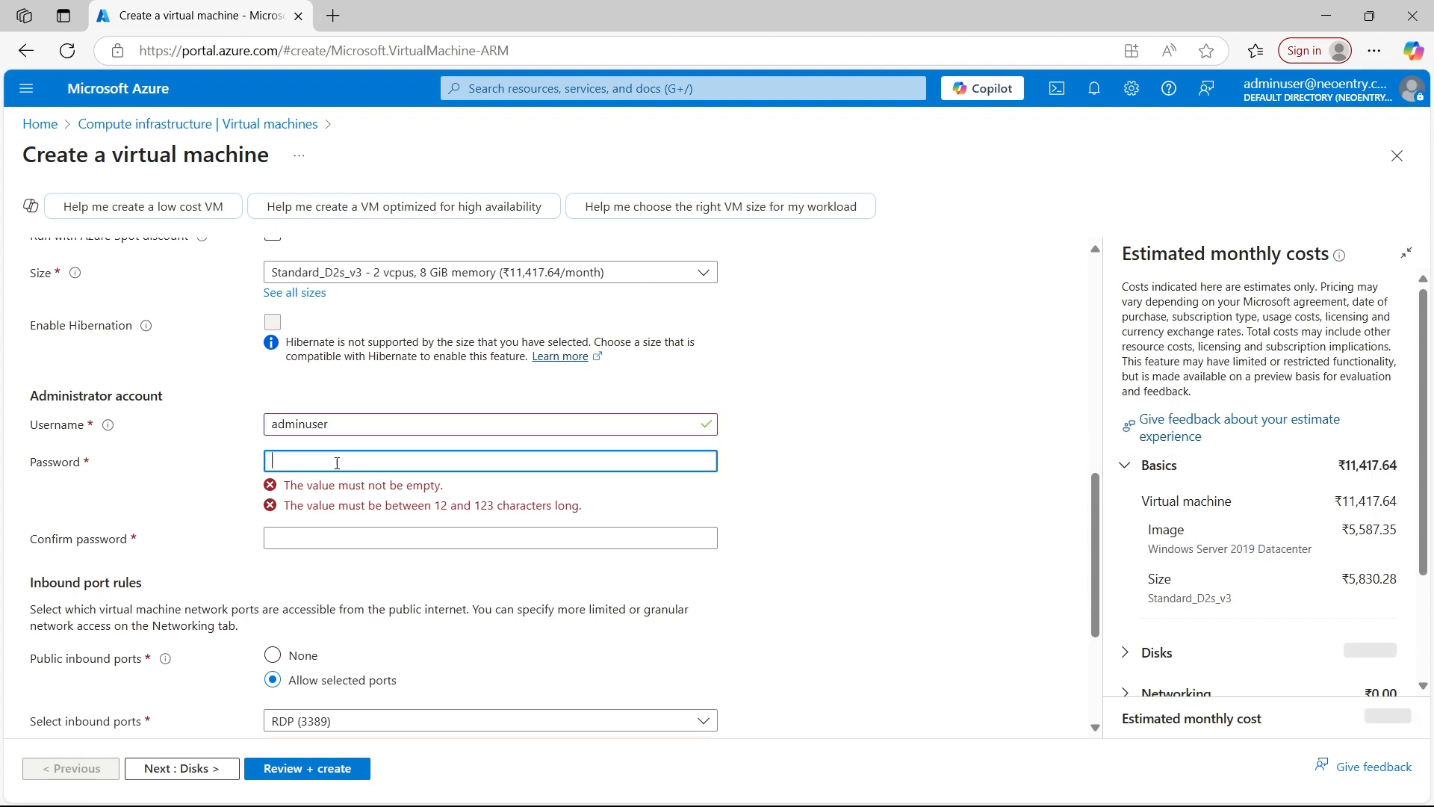
type("A••••")
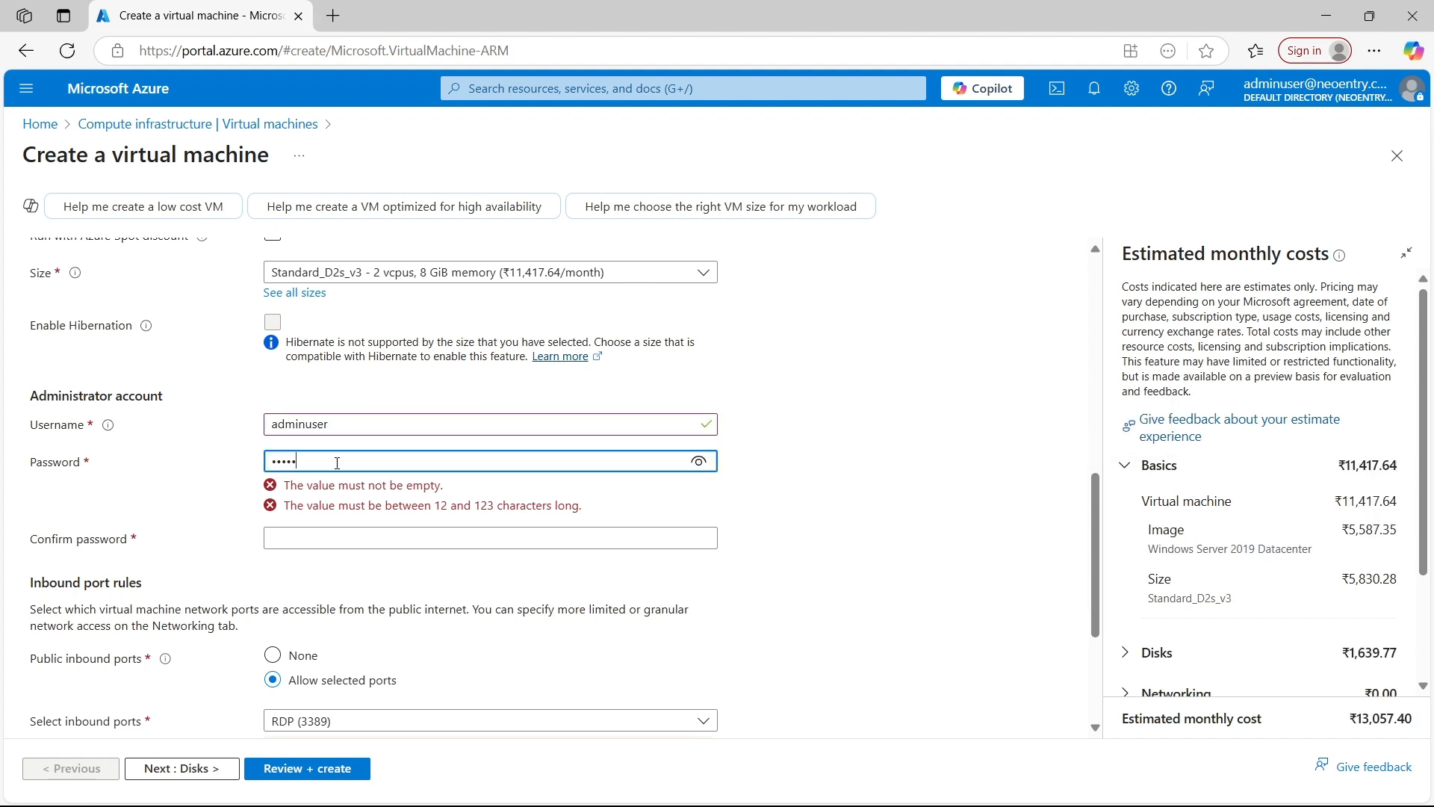
type("•••••")
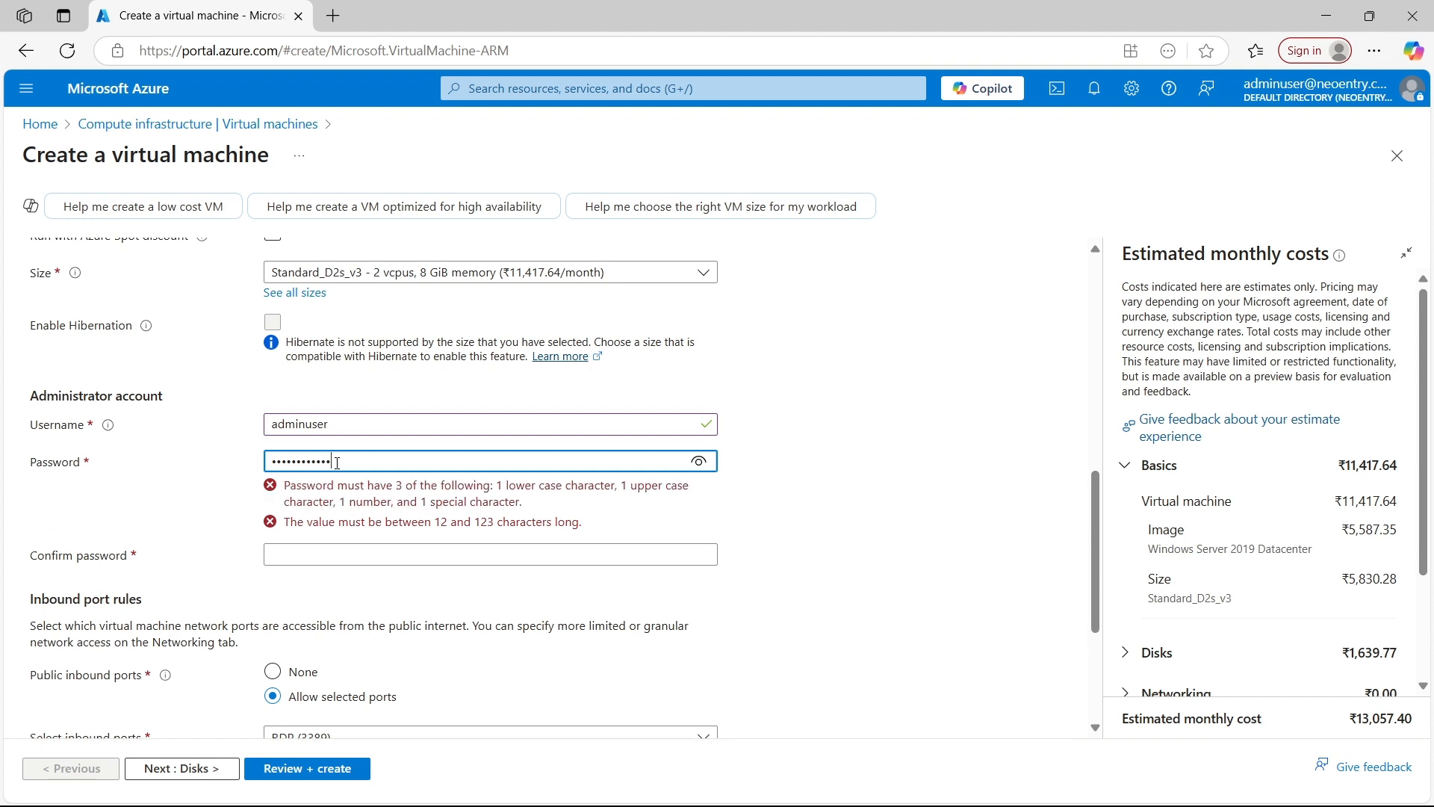
scroll(366, 456, "down", 1)
left_click(353, 413)
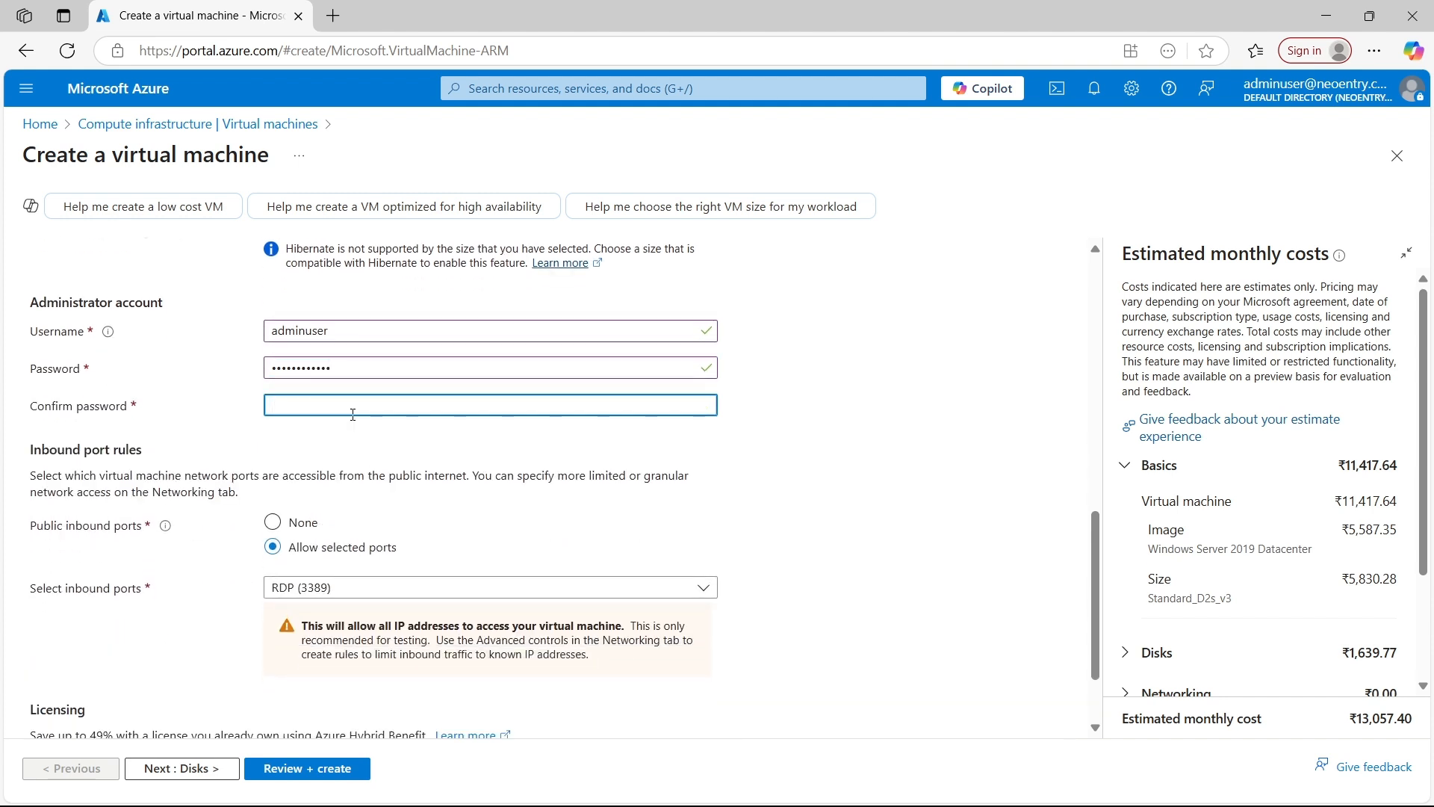
type("••••••")
left_click(350, 430)
Add HTTP (80) and HTTPS (443) to the allowed public inbound ports alongside RDP (3389)
scroll(348, 433, "down", 1)
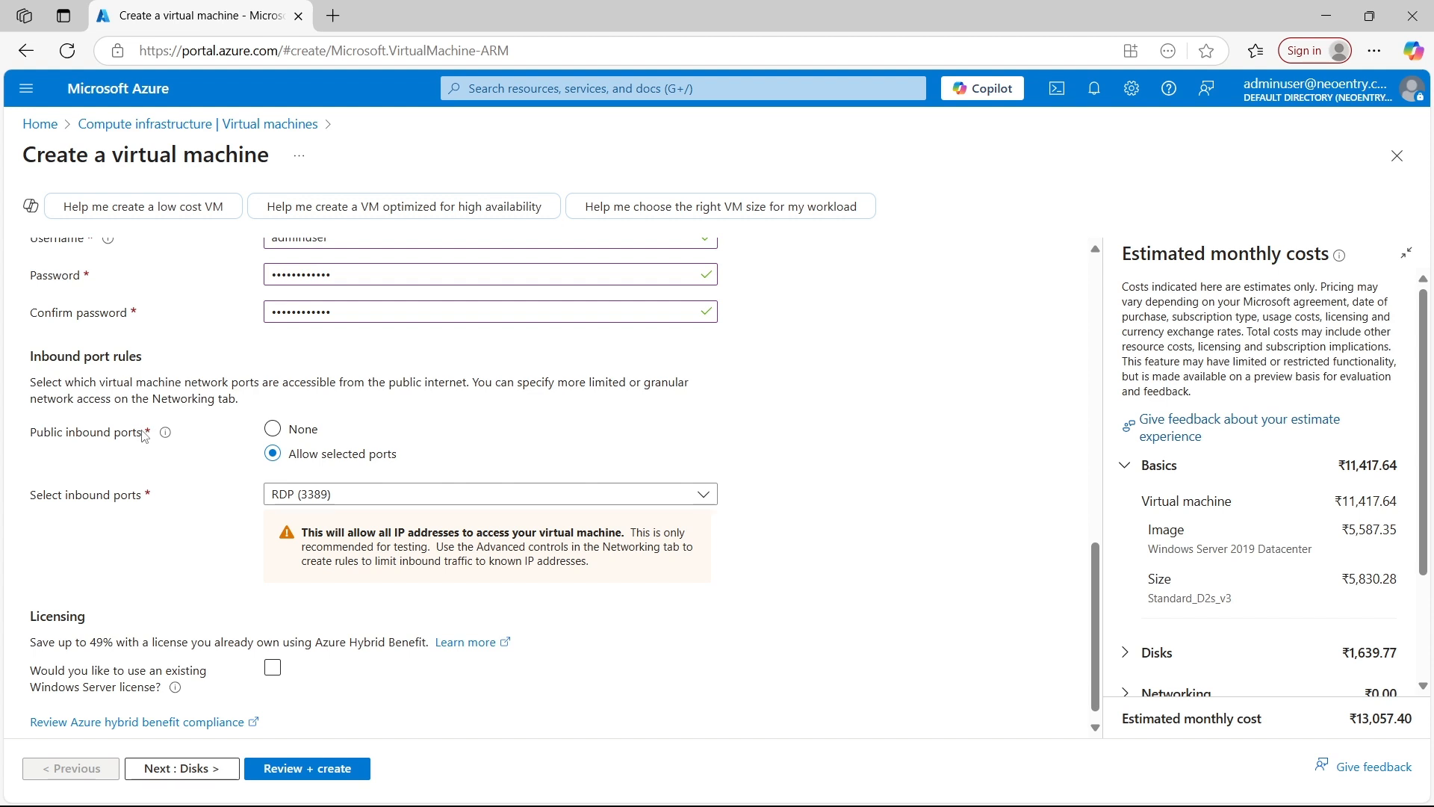
scroll(145, 440, "up", 1)
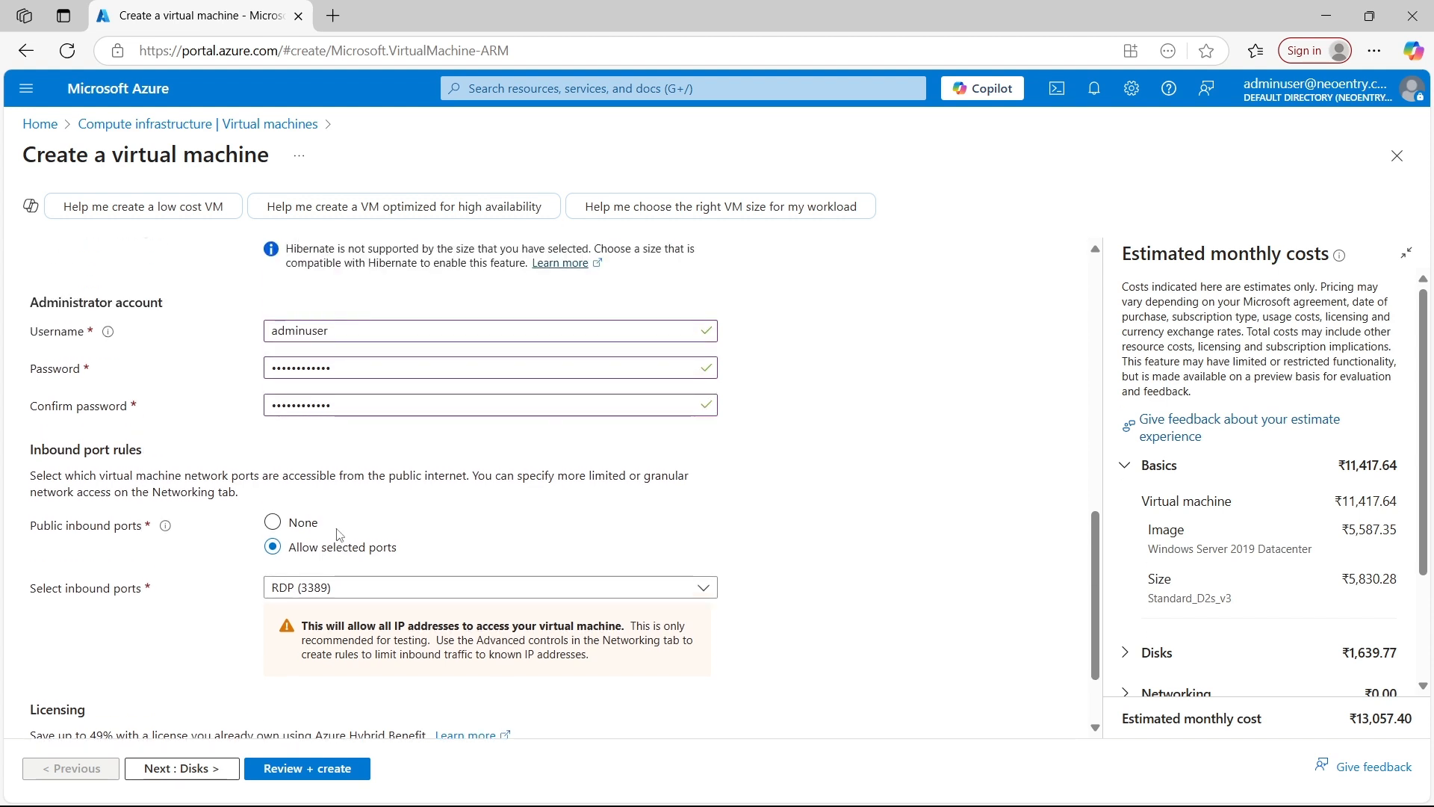
scroll(298, 523, "down", 1)
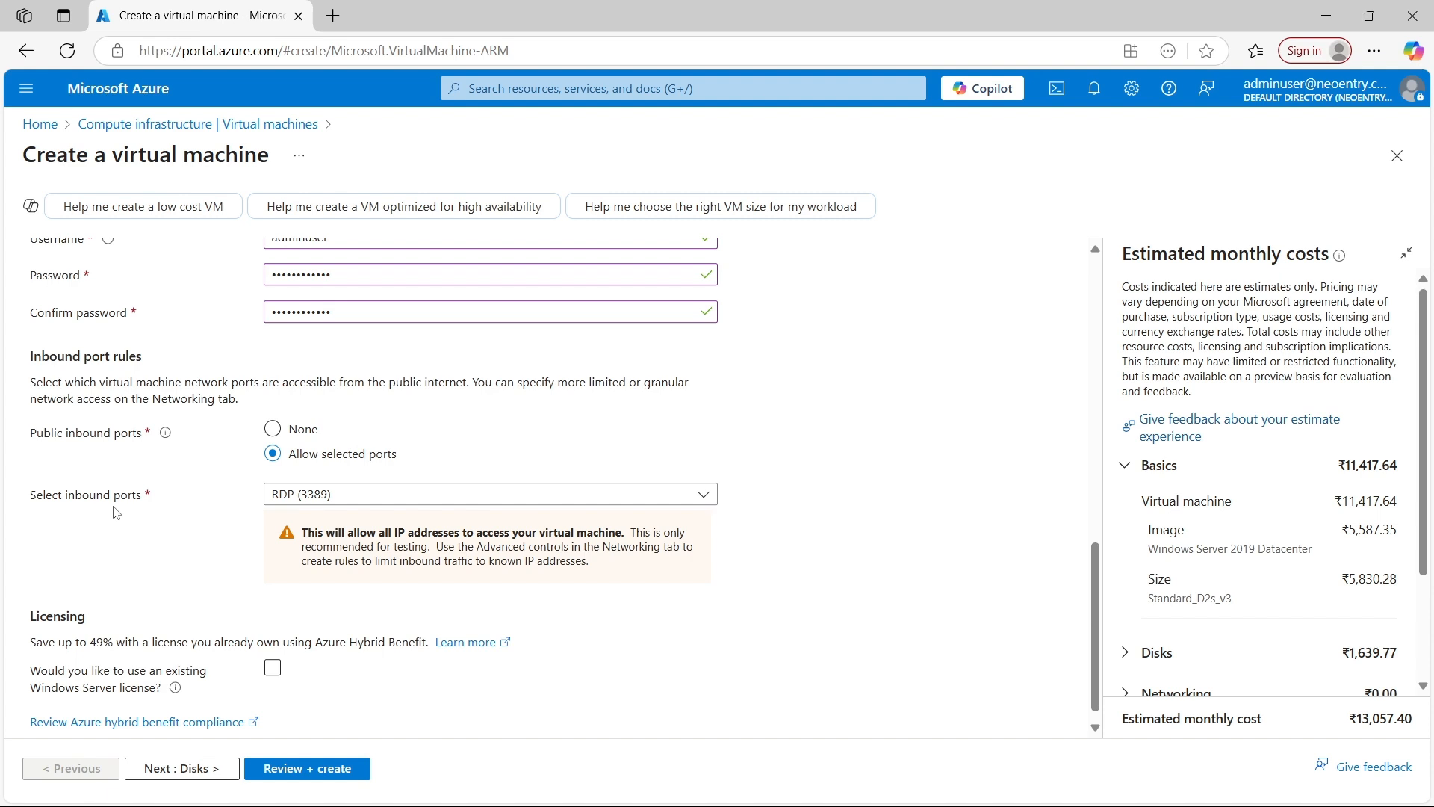
left_click(362, 495)
left_click(314, 525)
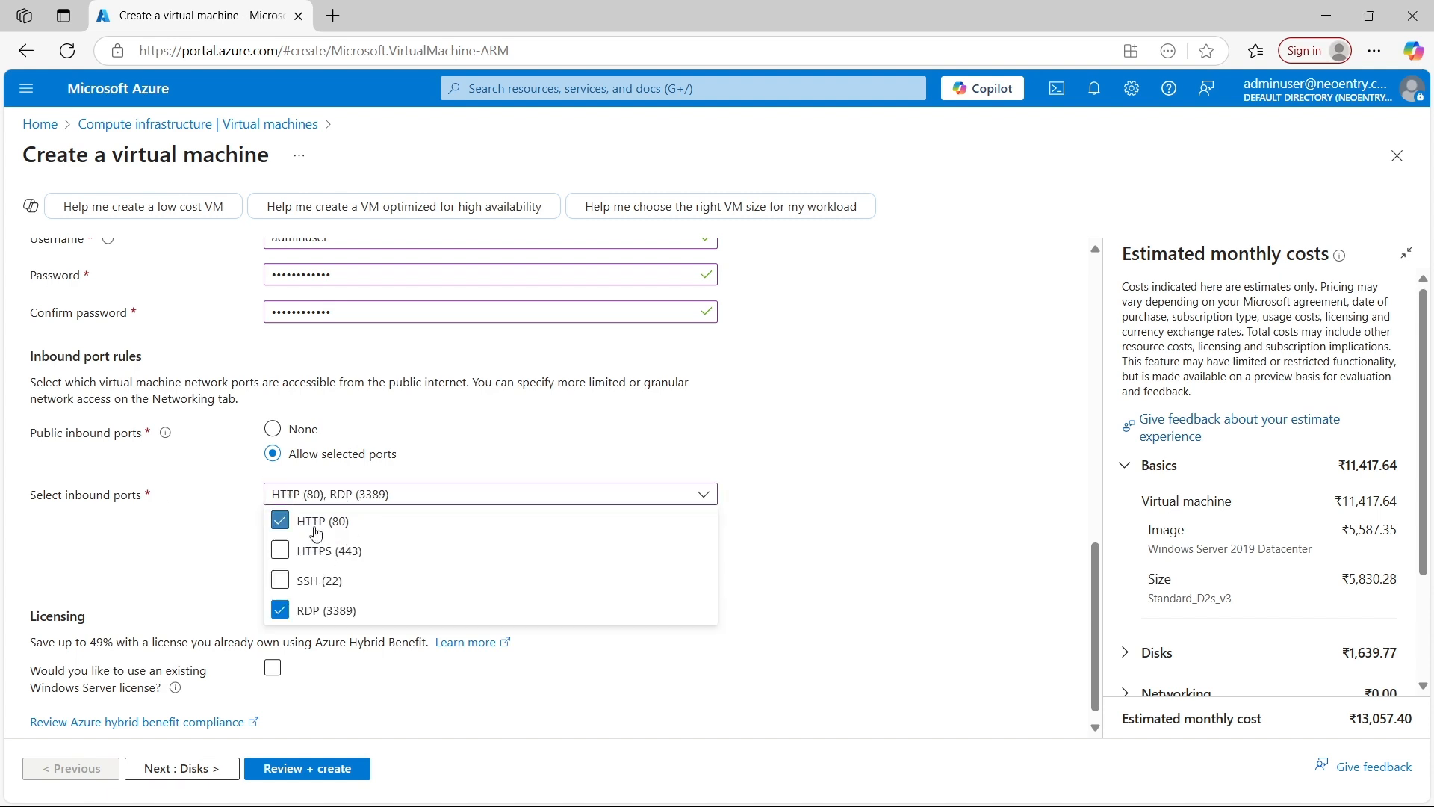
left_click(309, 552)
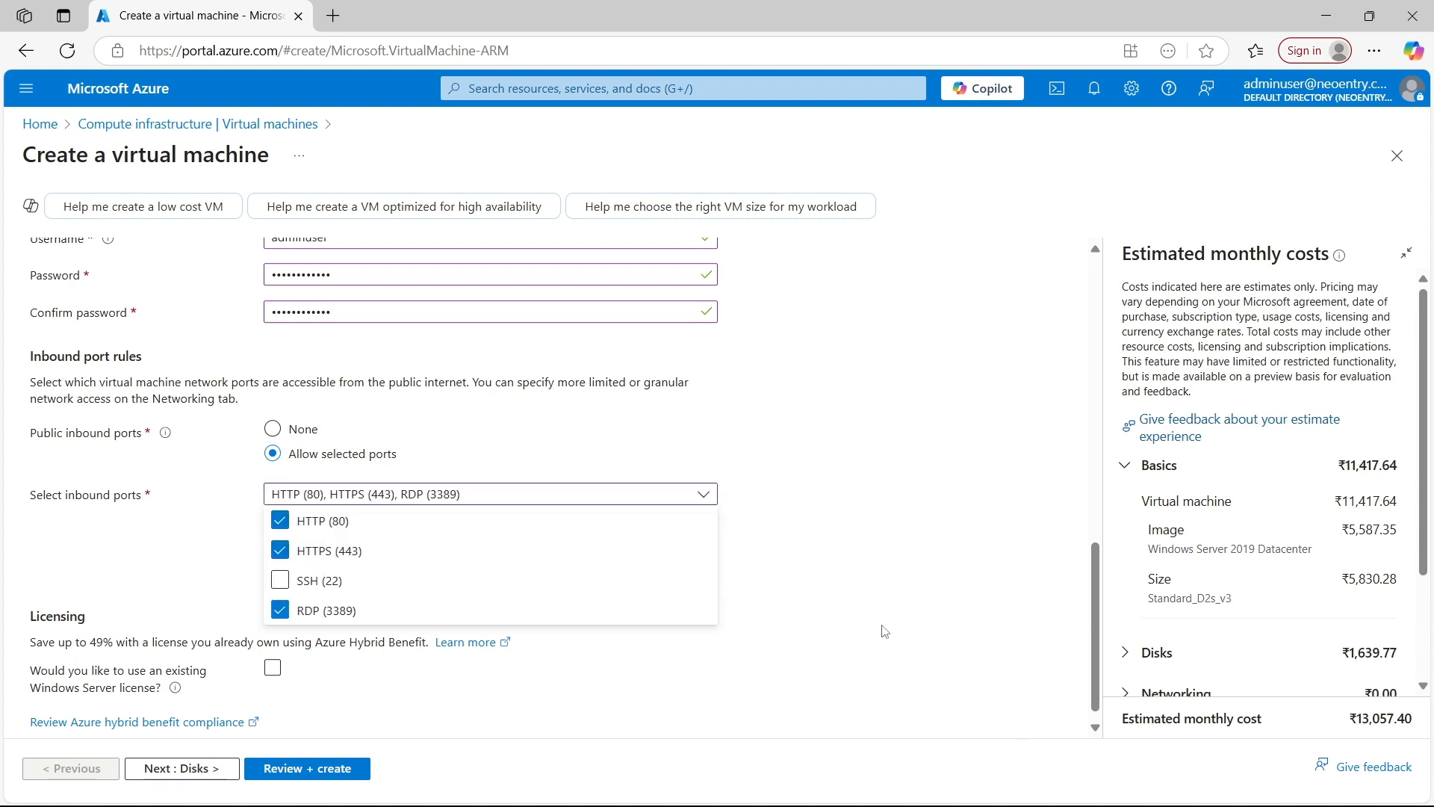
left_click(891, 570)
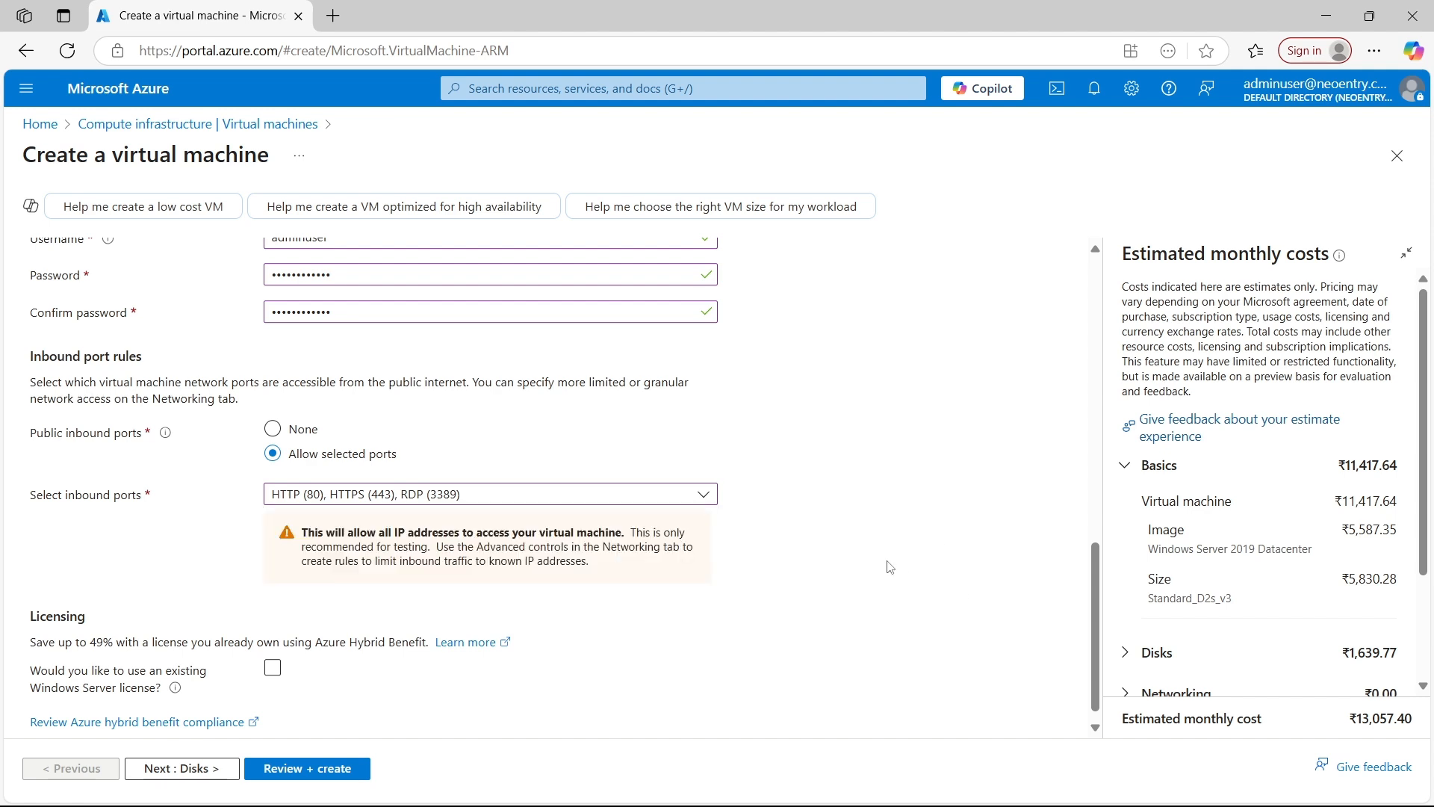
In the disk settings, set the OS disk size to 128 GiB (P10) and its type to locally-redundant Standard HDD
scroll(225, 575, "down", 1)
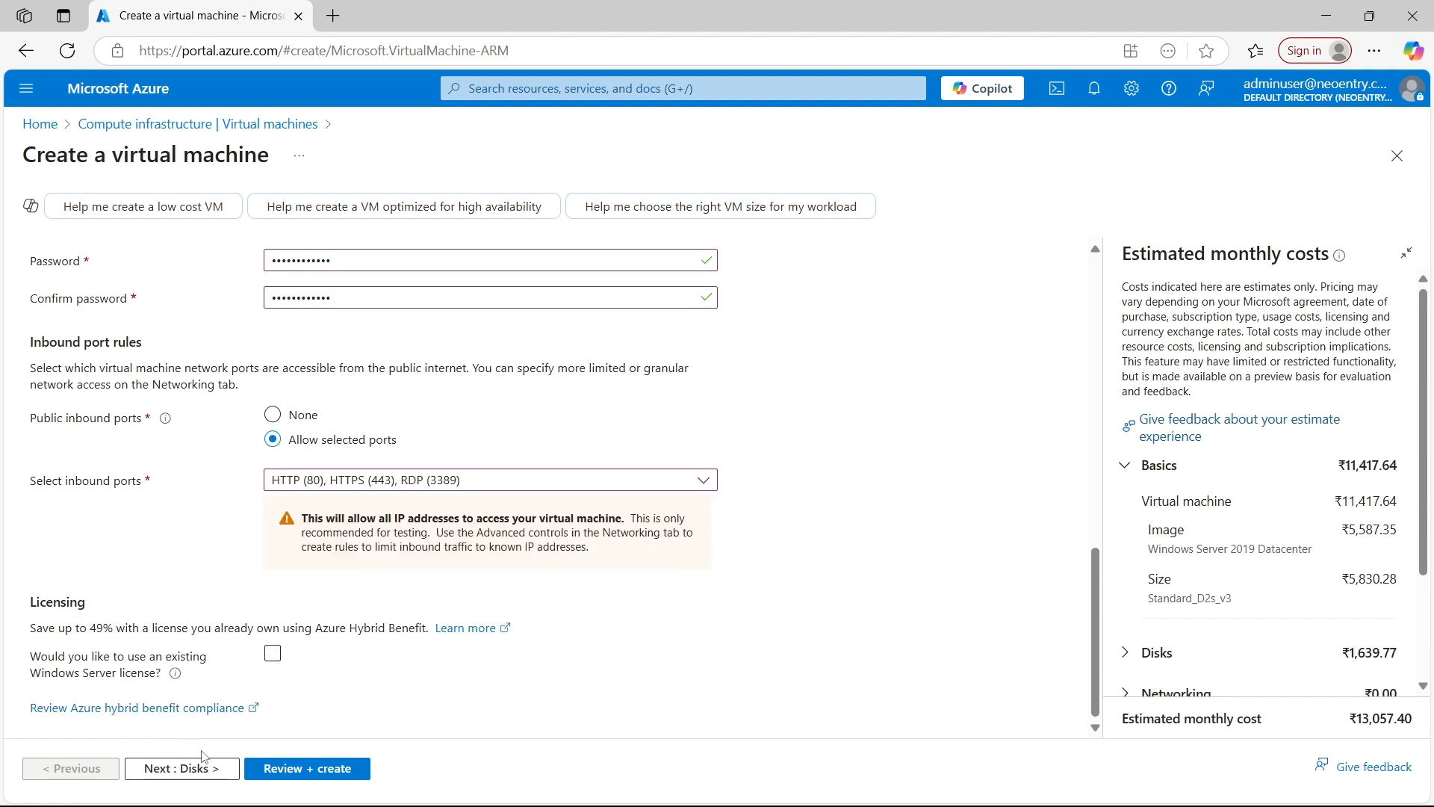
left_click(190, 773)
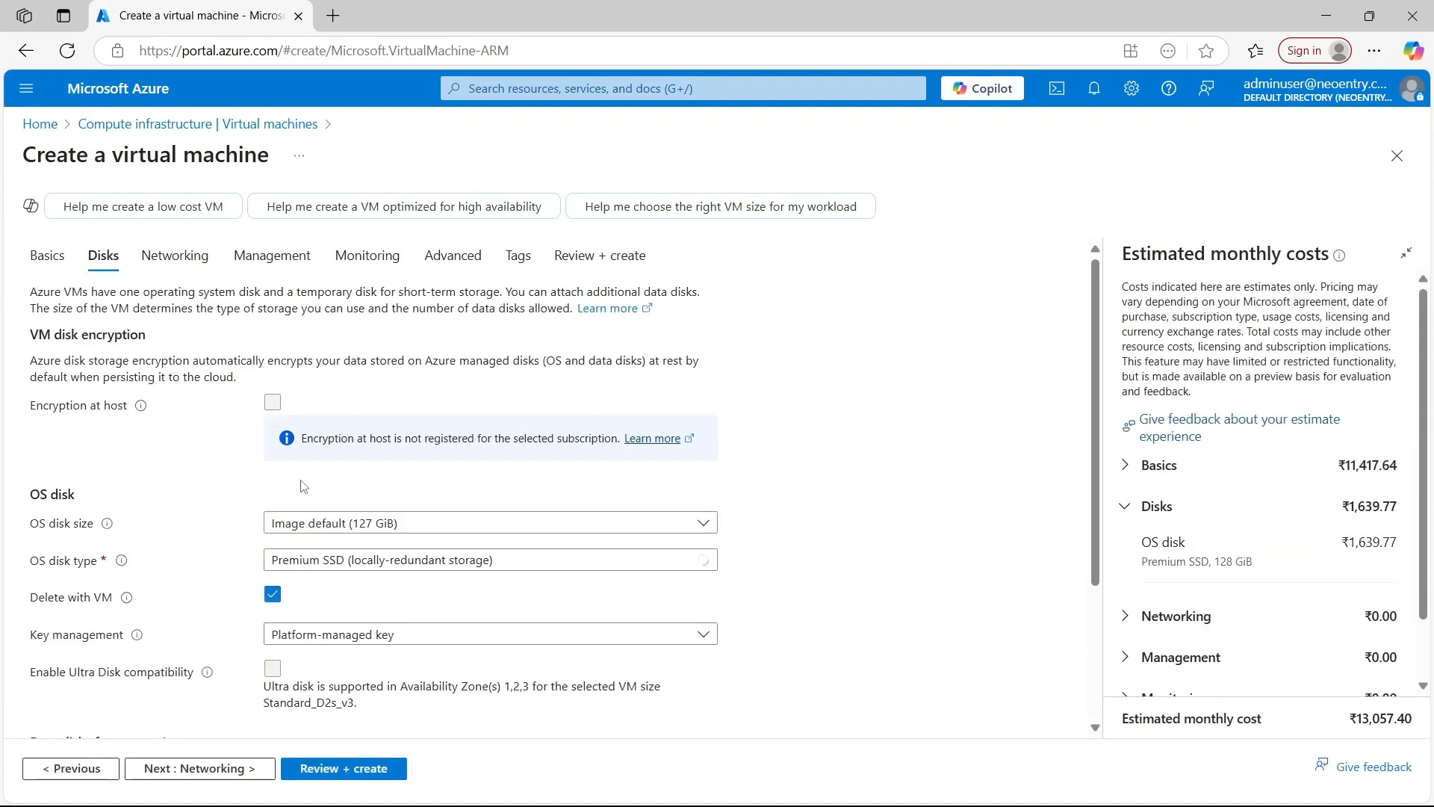
scroll(303, 485, "down", 1)
left_click(364, 437)
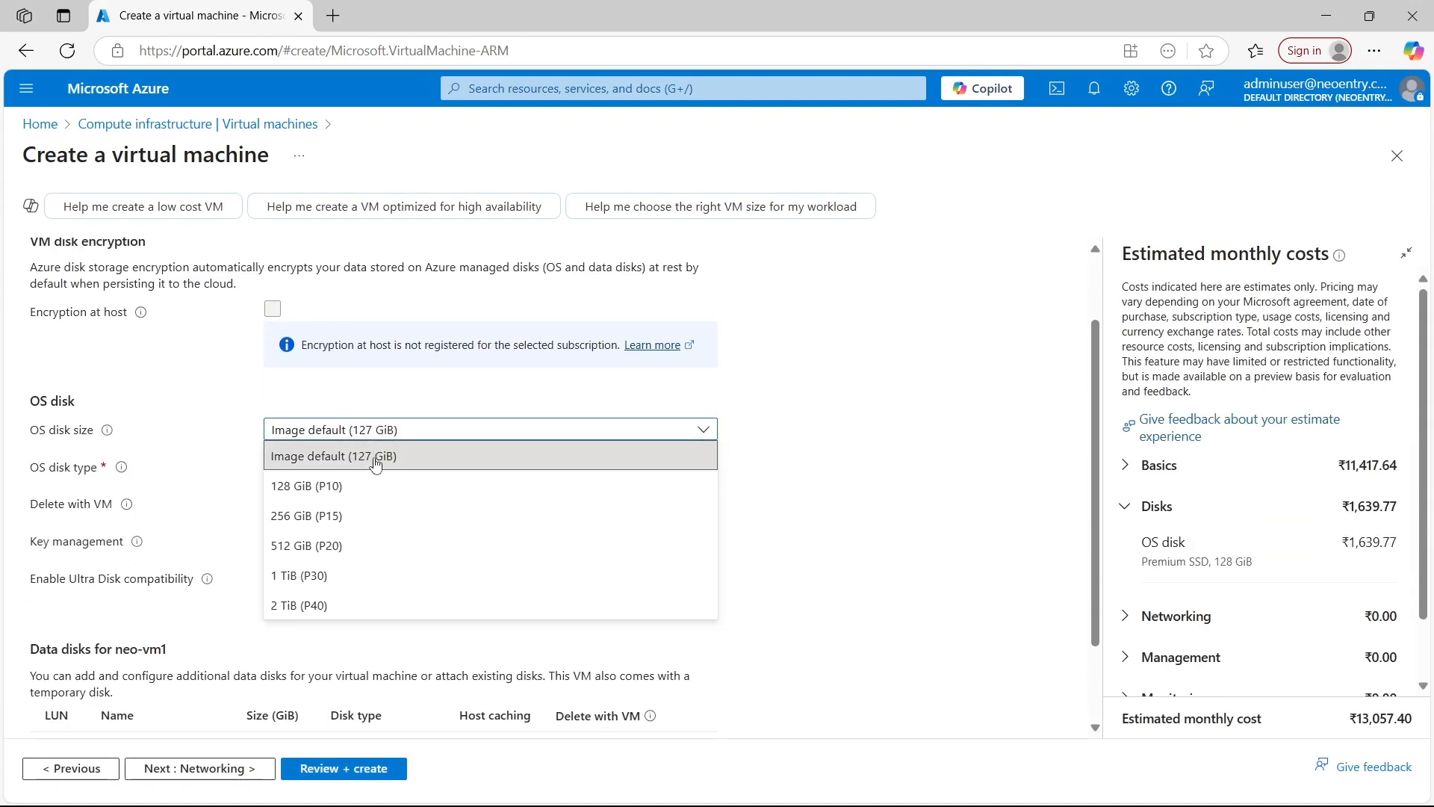
left_click(340, 492)
left_click(352, 547)
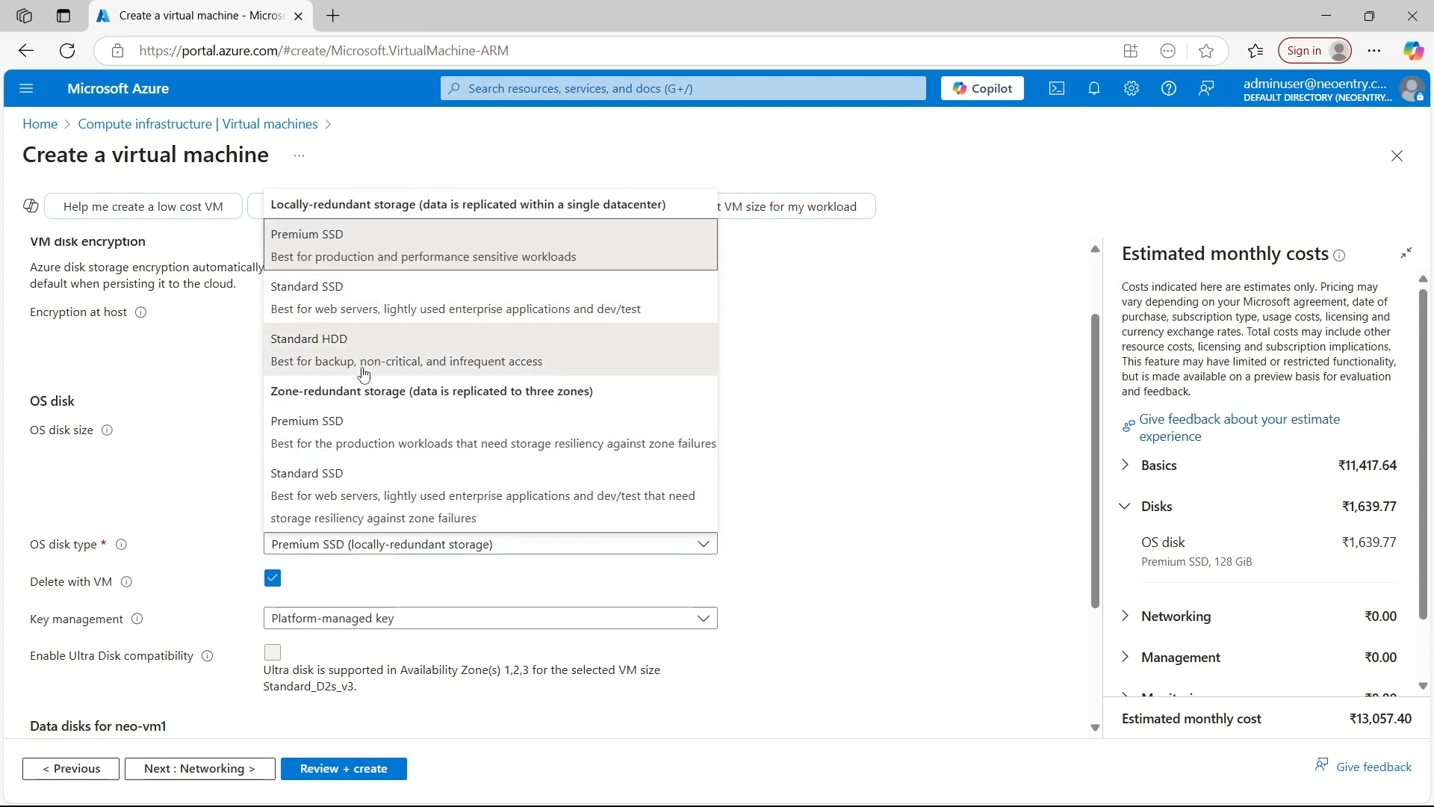
left_click(351, 345)
scroll(351, 523, "down", 1)
Keep the networking settings with neo-vnet1, its default subnet and the Basic network security group, and continue to the management settings
left_click(248, 775)
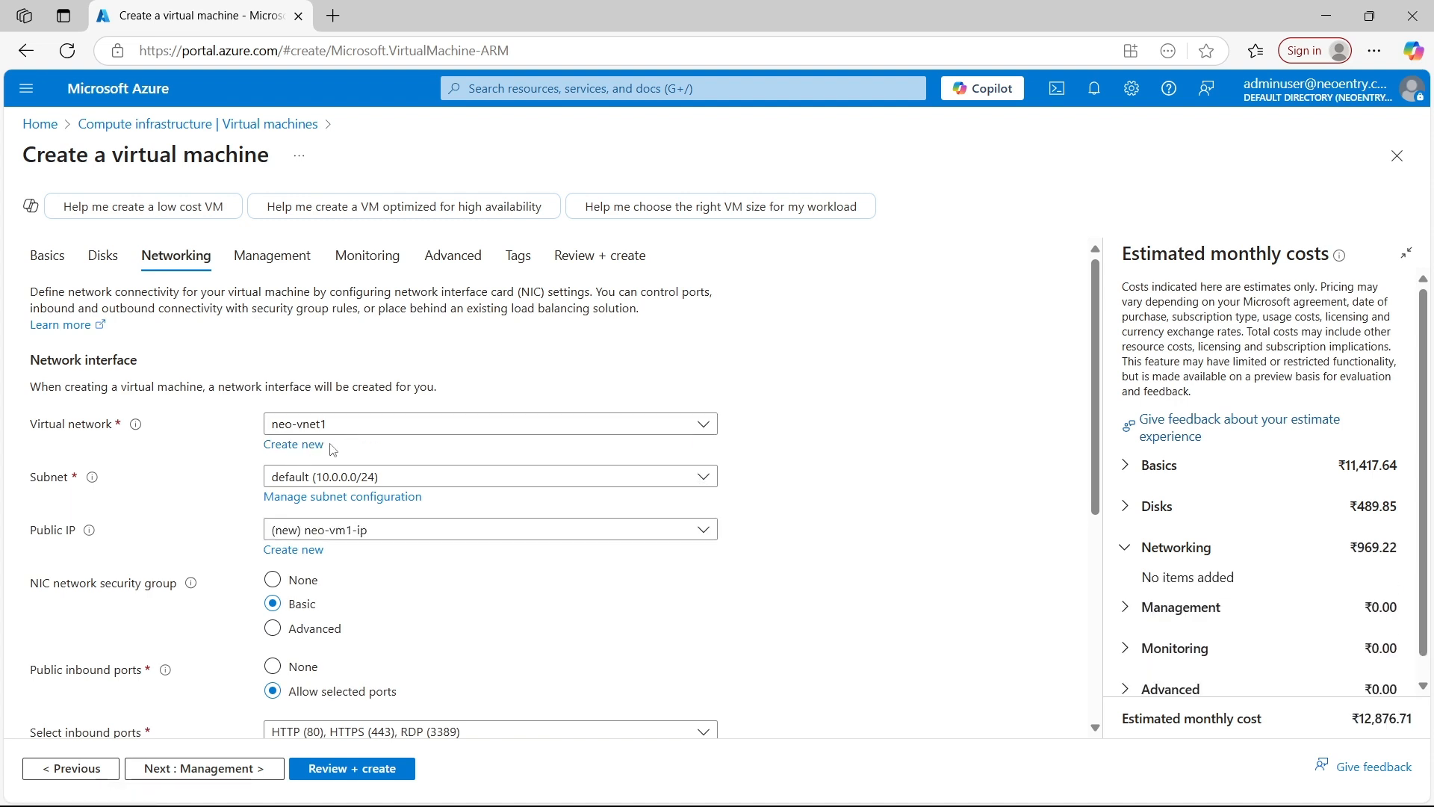
scroll(342, 544, "down", 1)
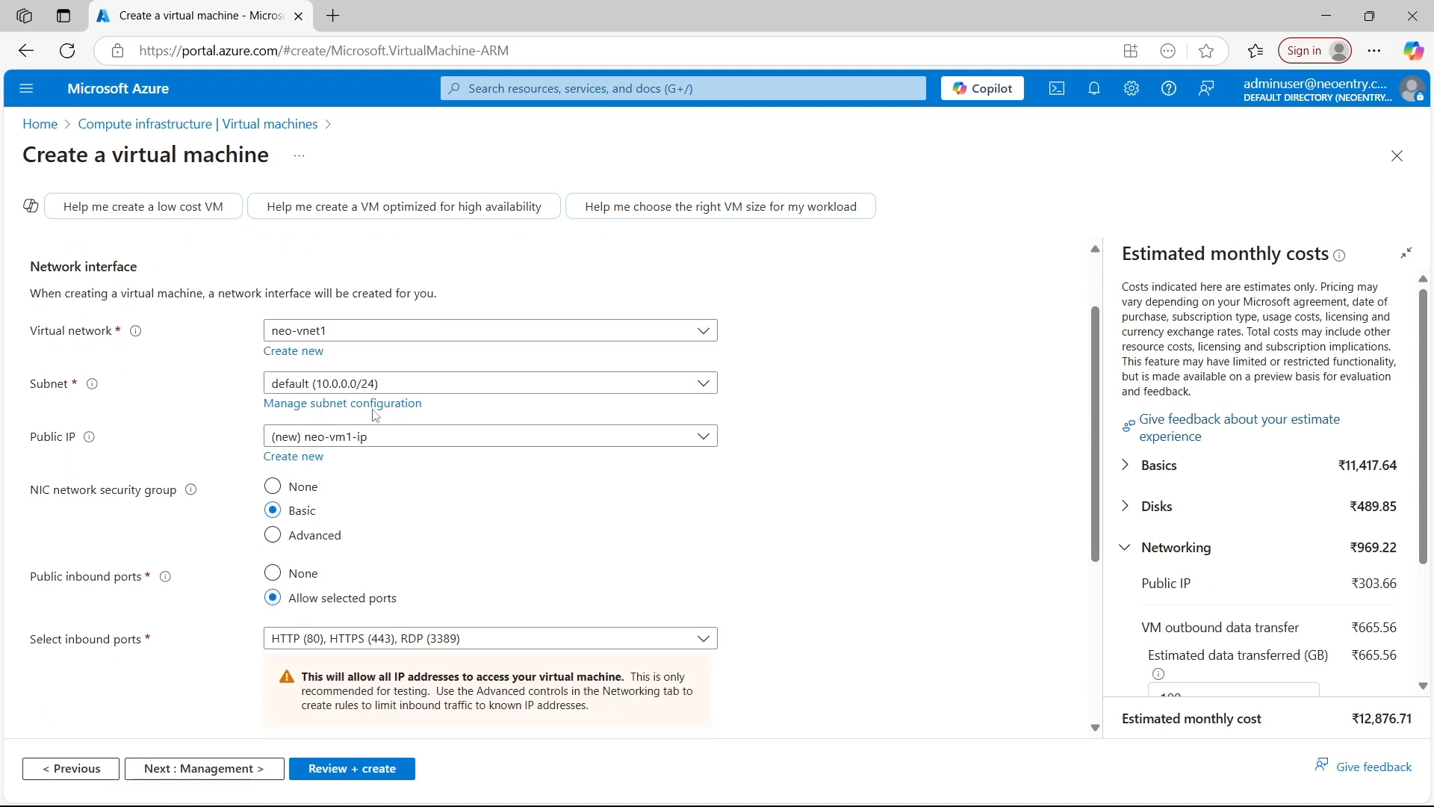
scroll(314, 490, "down", 1)
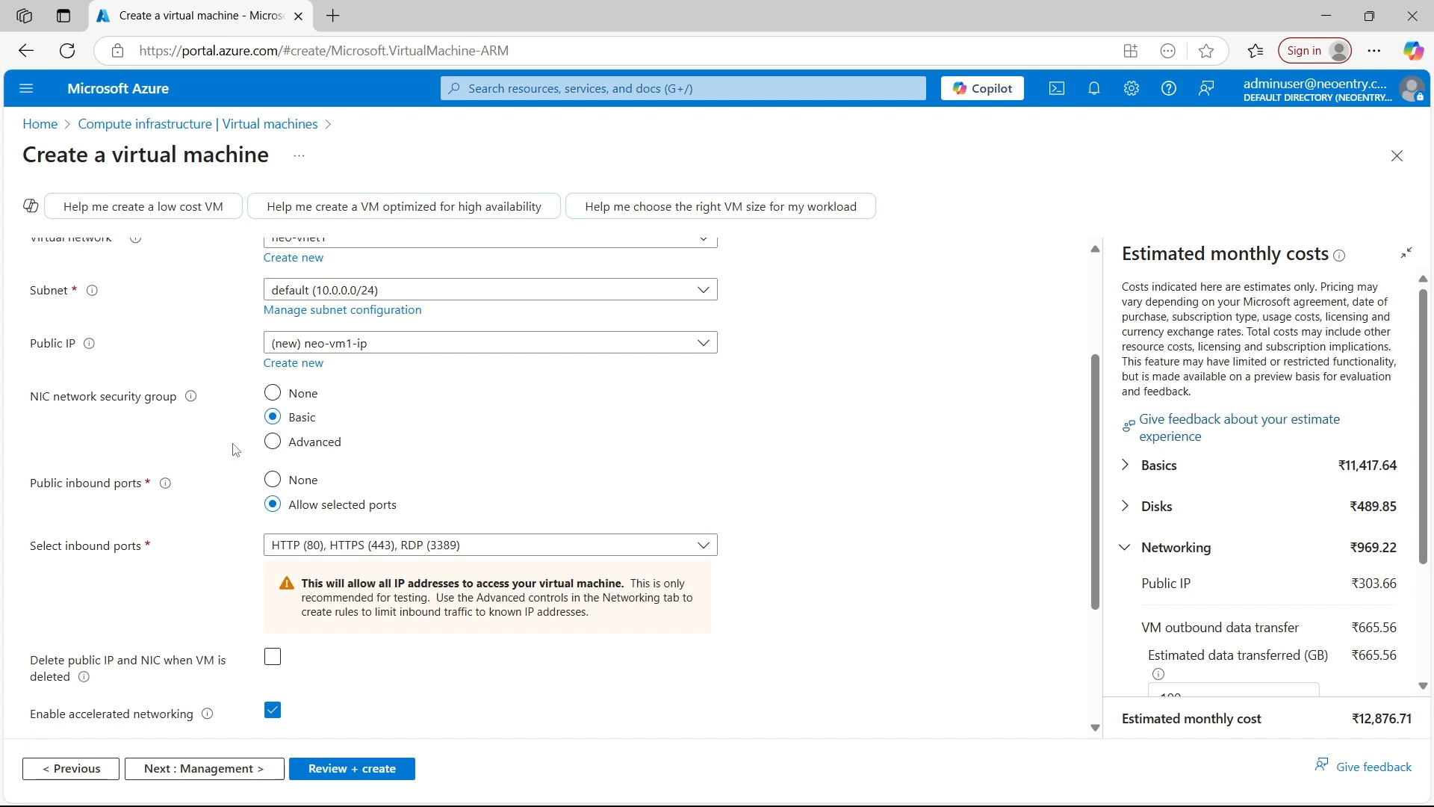
mouse_move(247, 801)
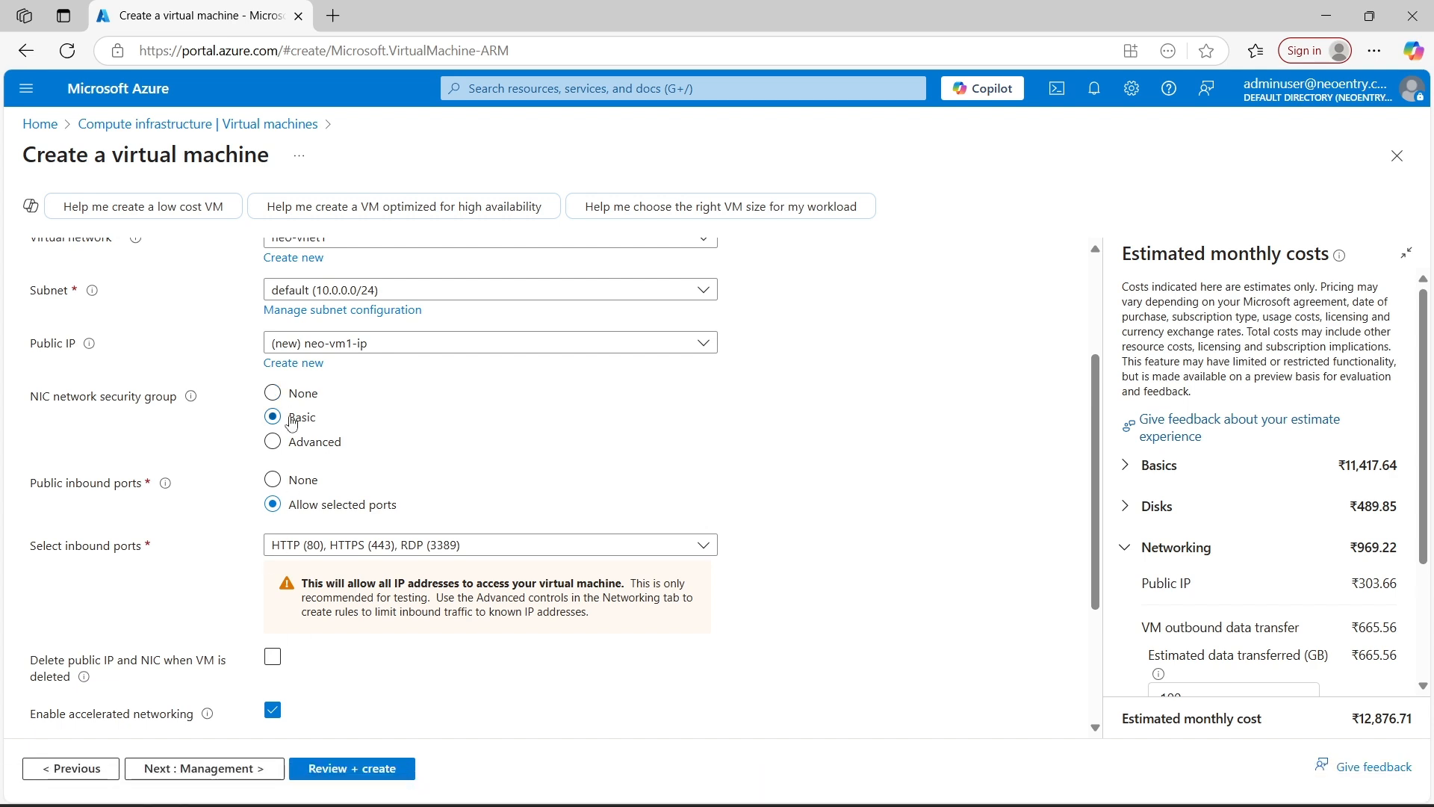
scroll(321, 426, "down", 1)
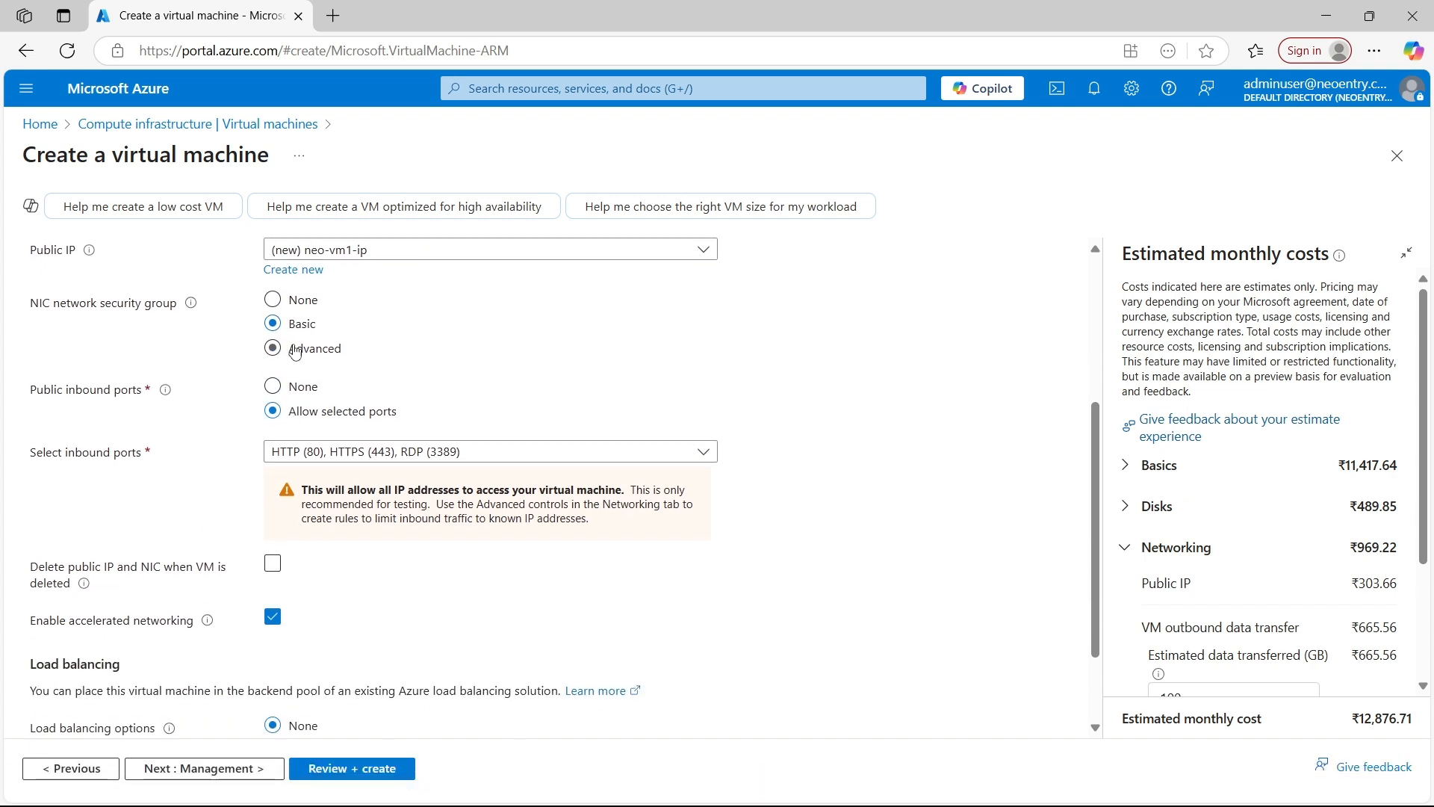
scroll(295, 541, "down", 1)
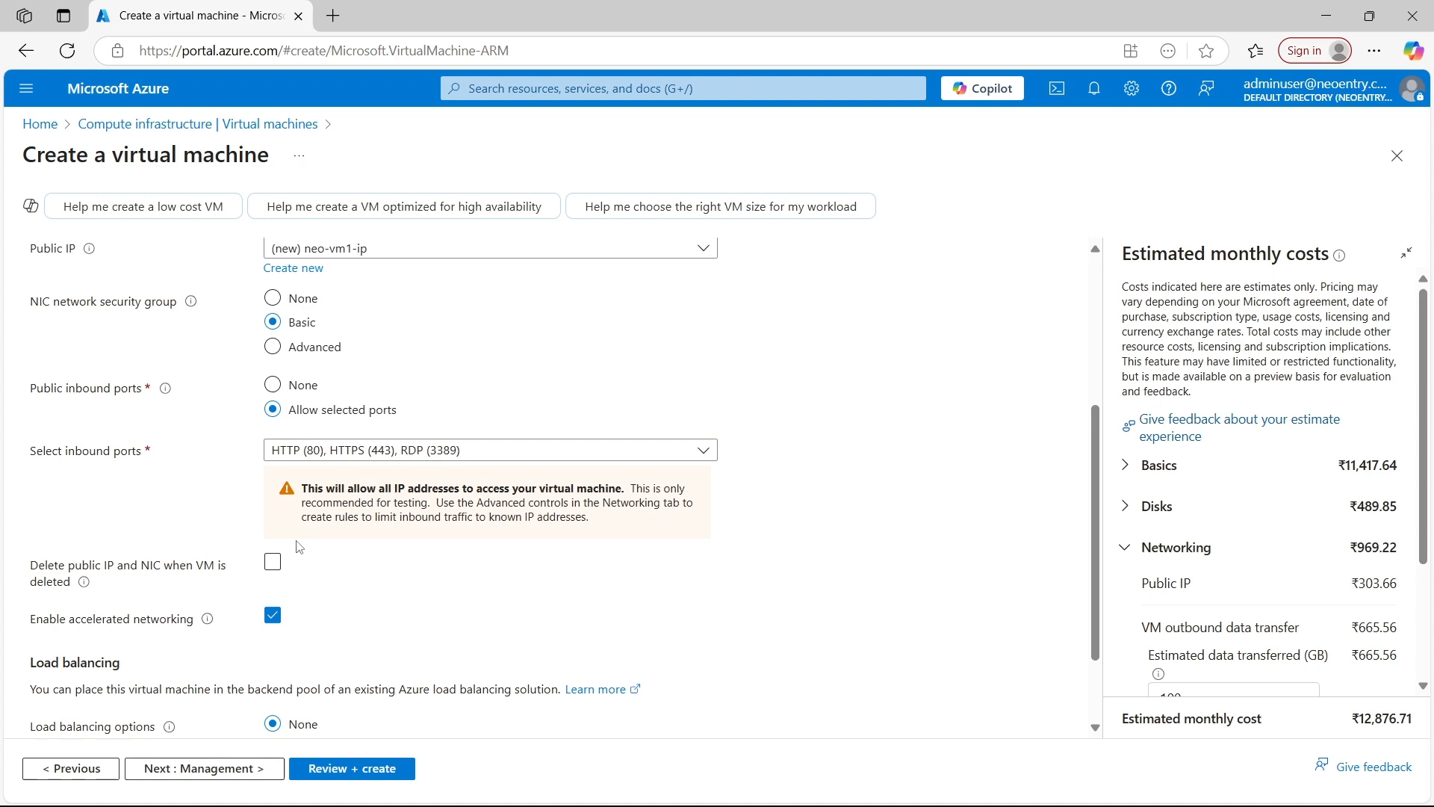
left_click(267, 772)
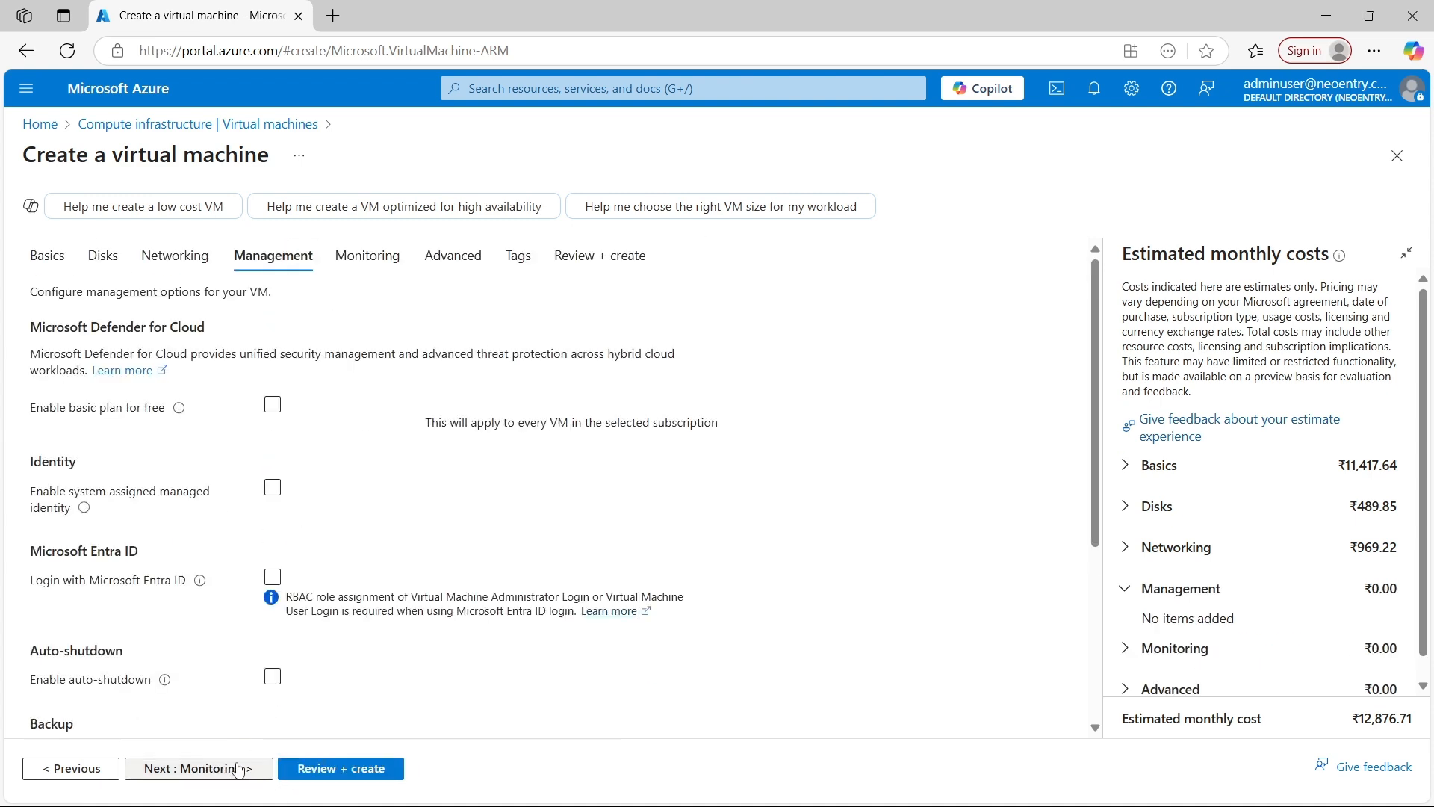
Leave the management options unchanged, disable boot diagnostics in the monitoring settings, and submit the virtual machine for review and creation
left_click(266, 772)
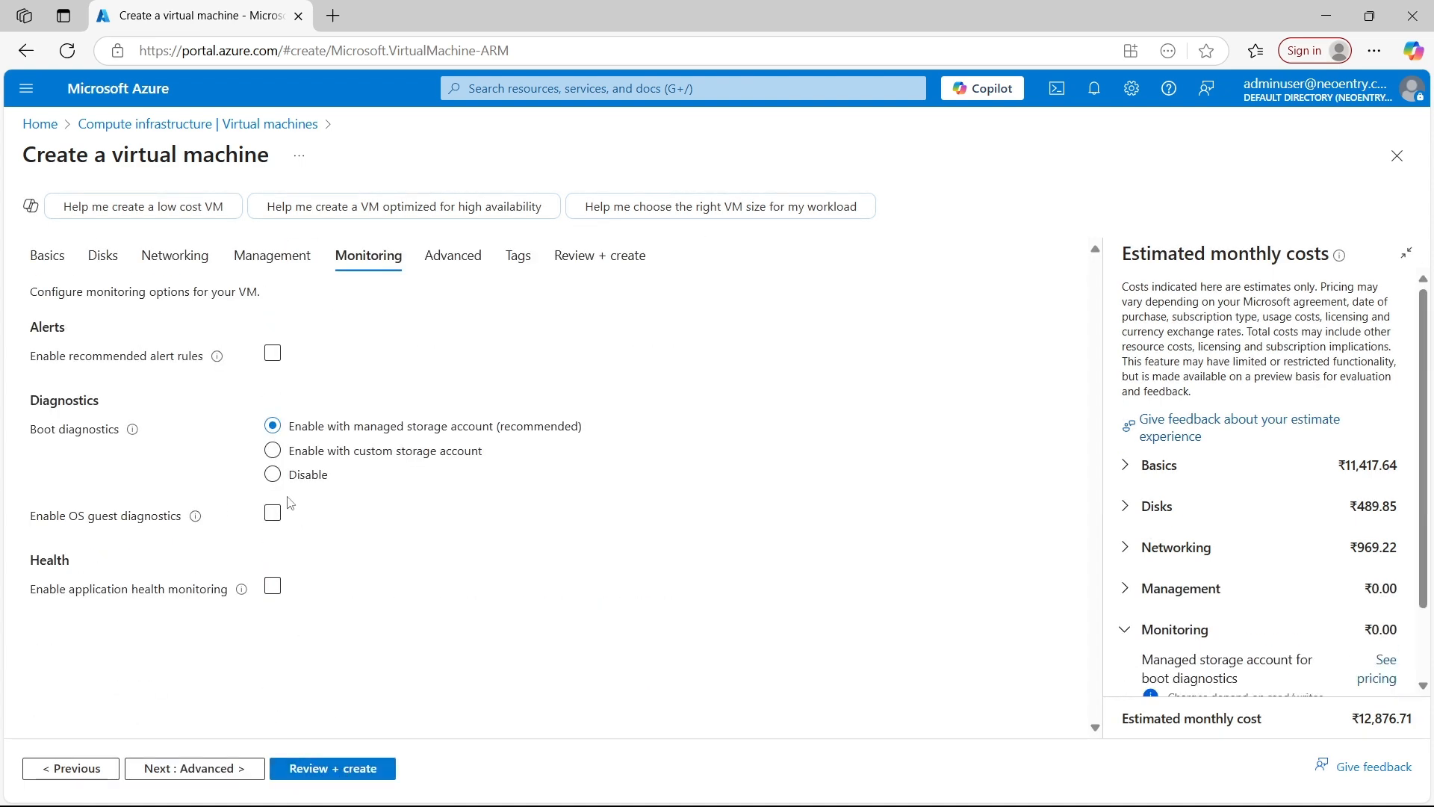
left_click(298, 485)
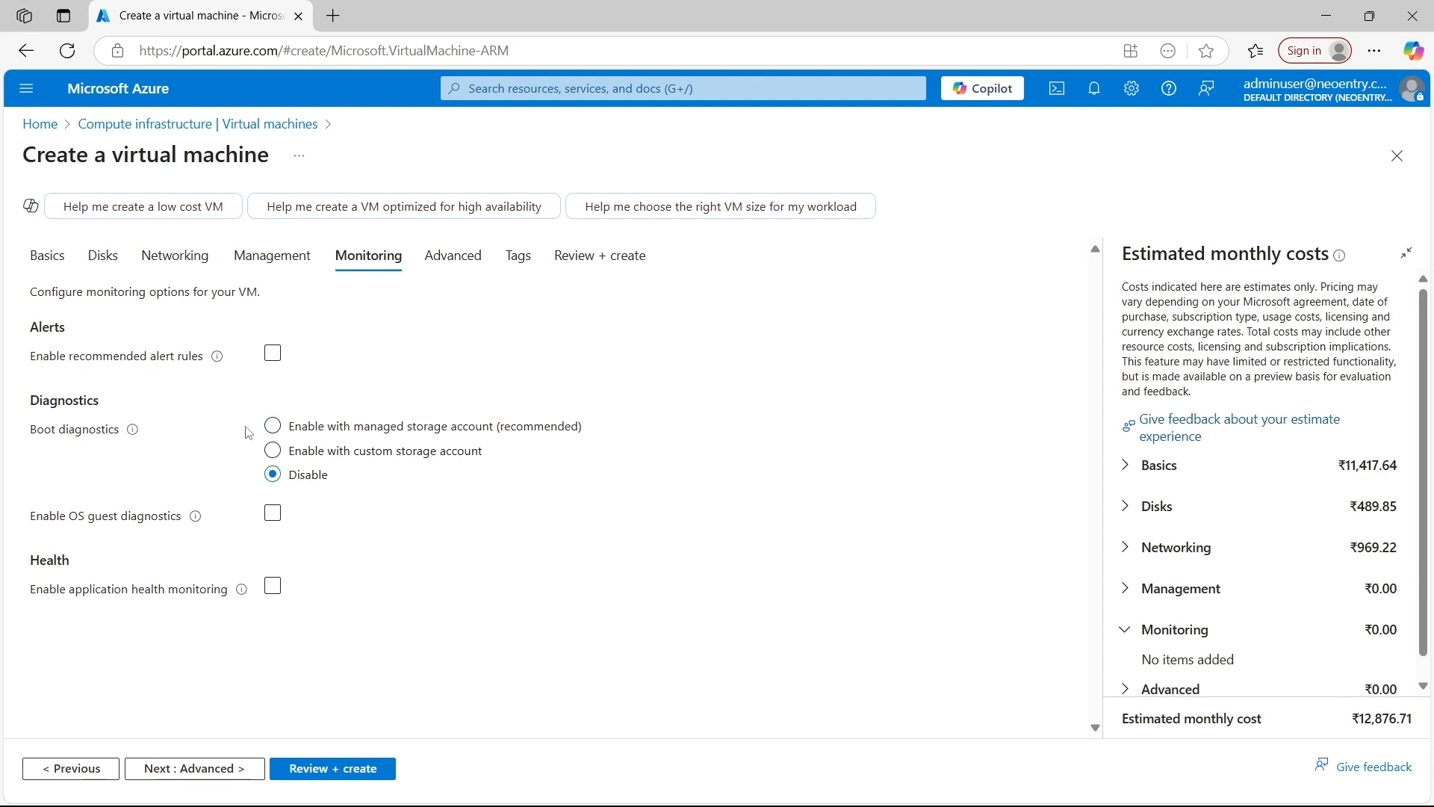
left_click(333, 769)
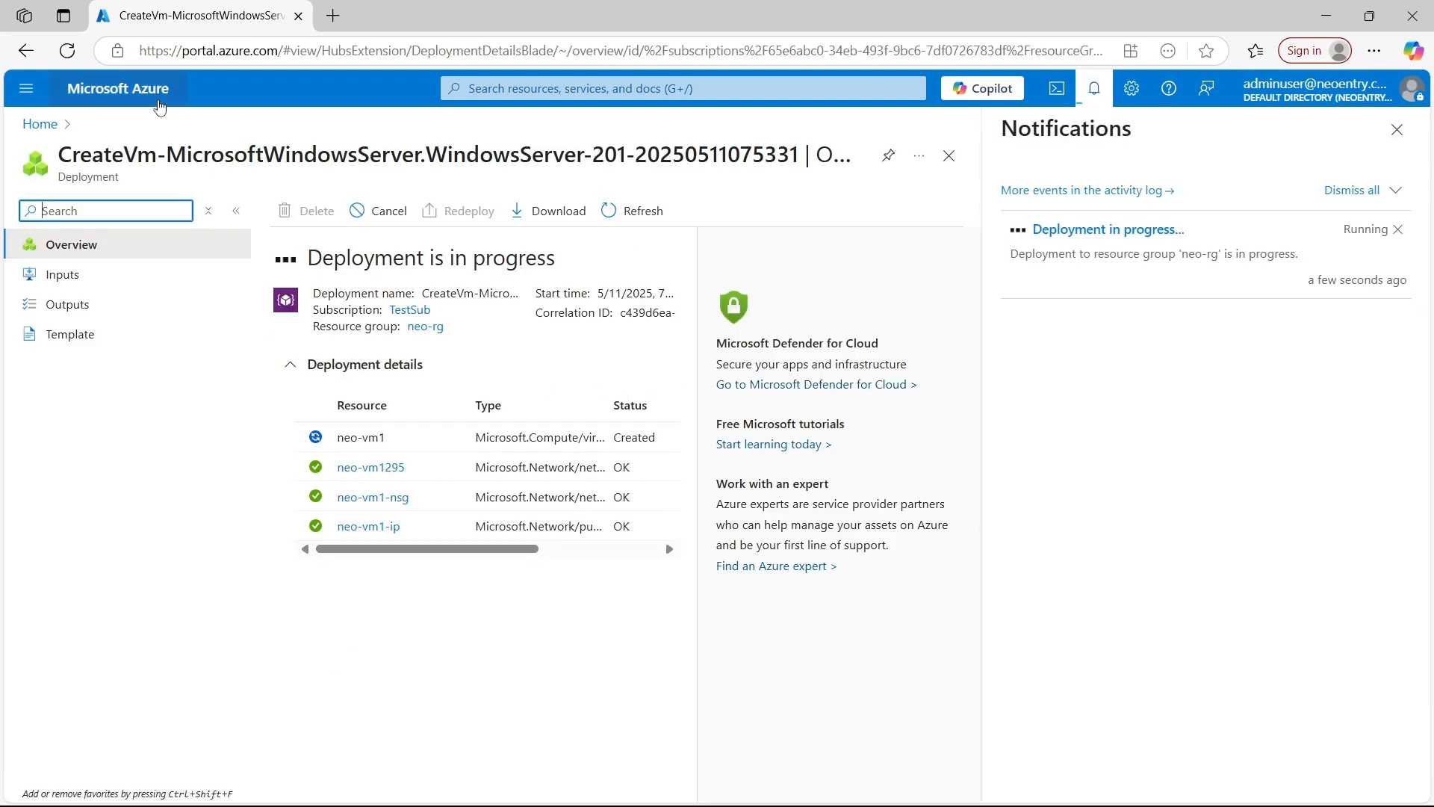
Go from the portal home page to the virtual machines list and start creating another virtual machine
left_click(152, 96)
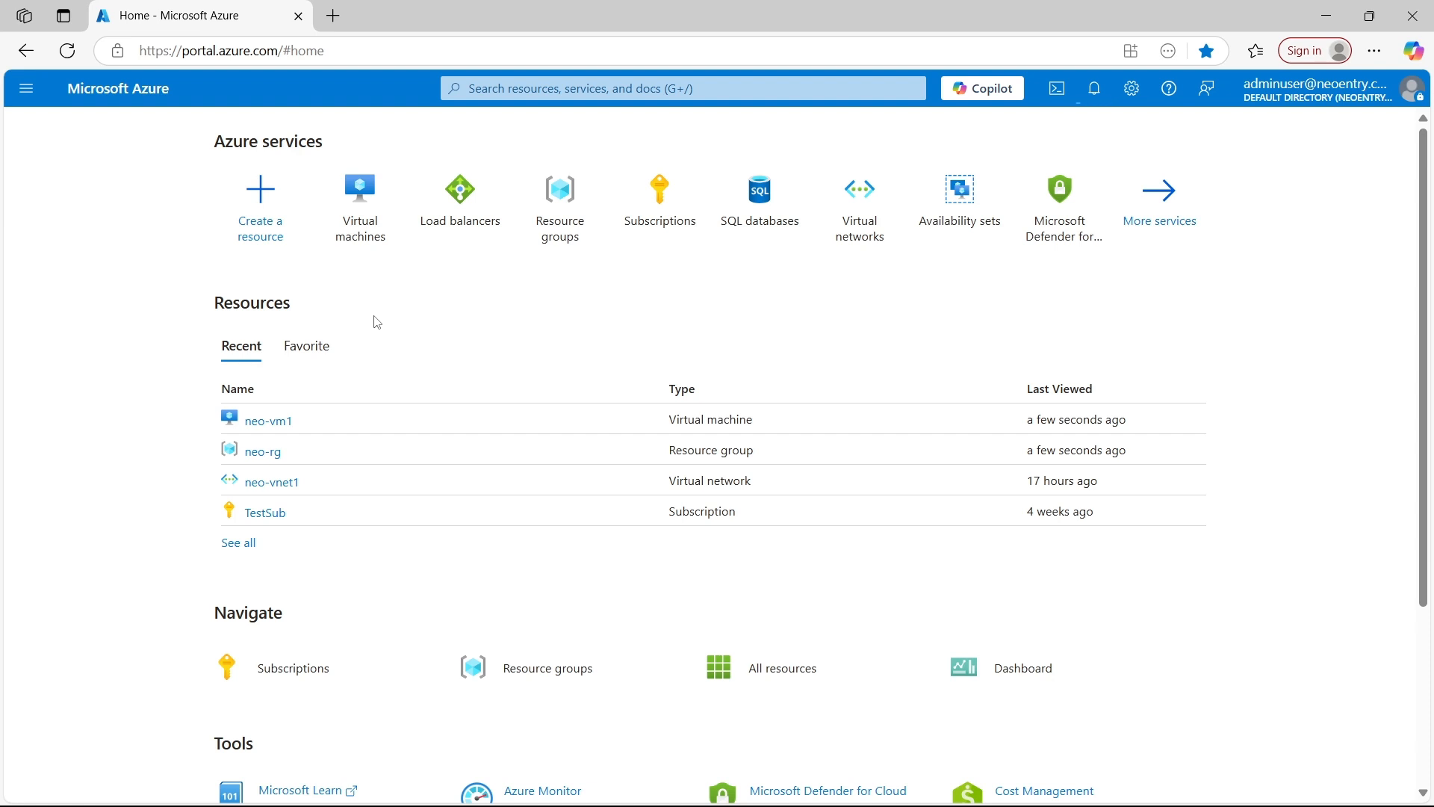
left_click(375, 225)
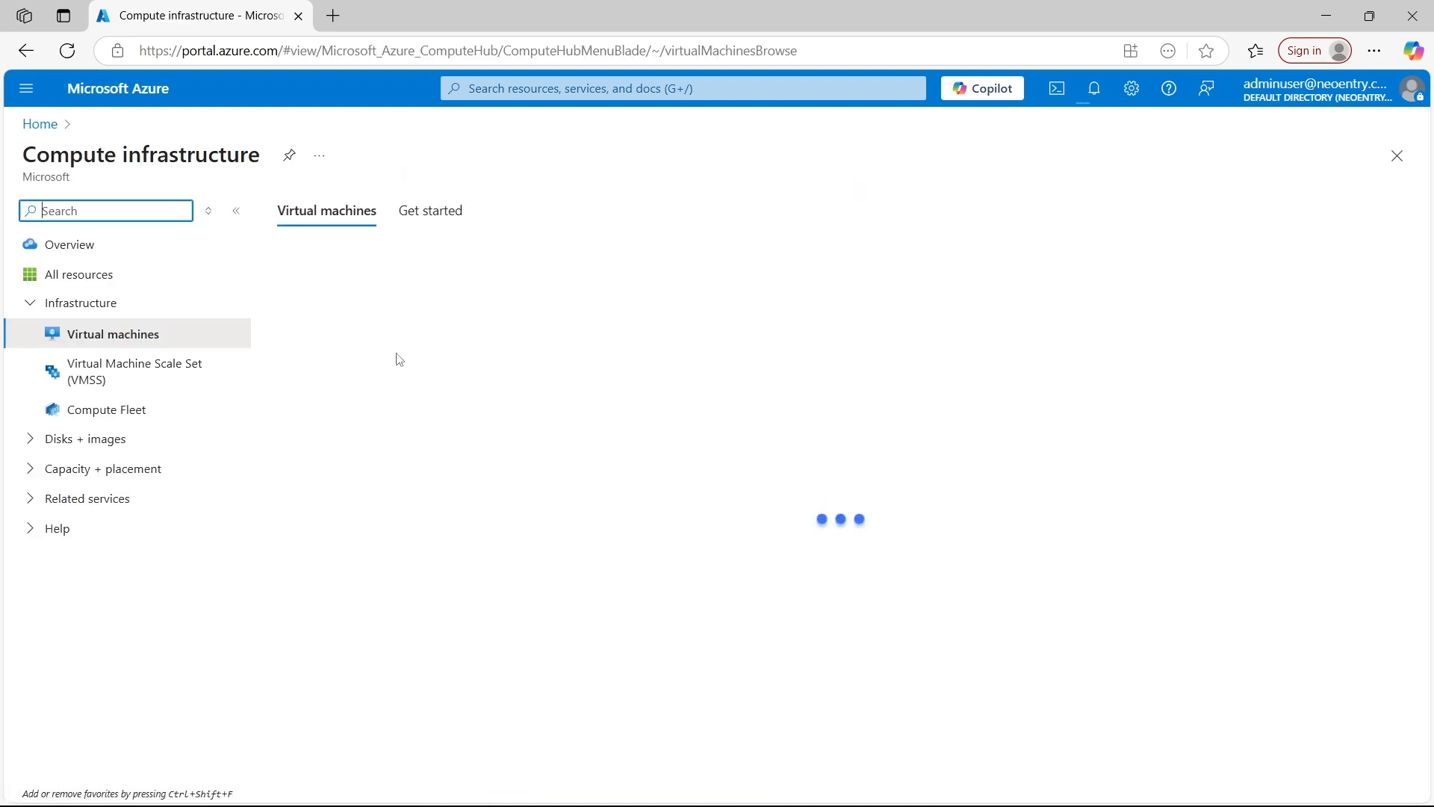
left_click(304, 250)
left_click(334, 288)
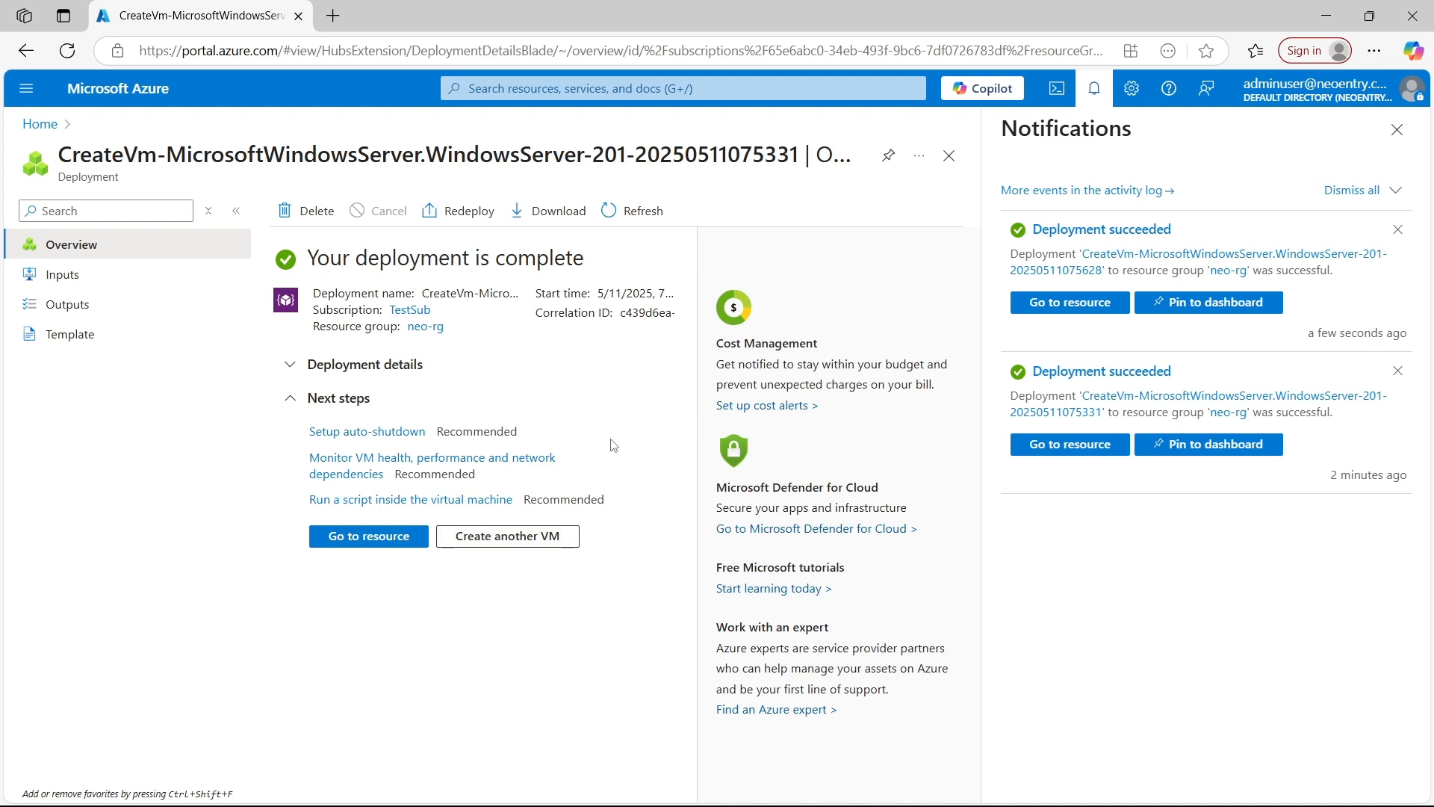
Go to the virtual machines list, dismiss the deployment notifications, and open neo-vm1
left_click(595, 87)
left_click(496, 369)
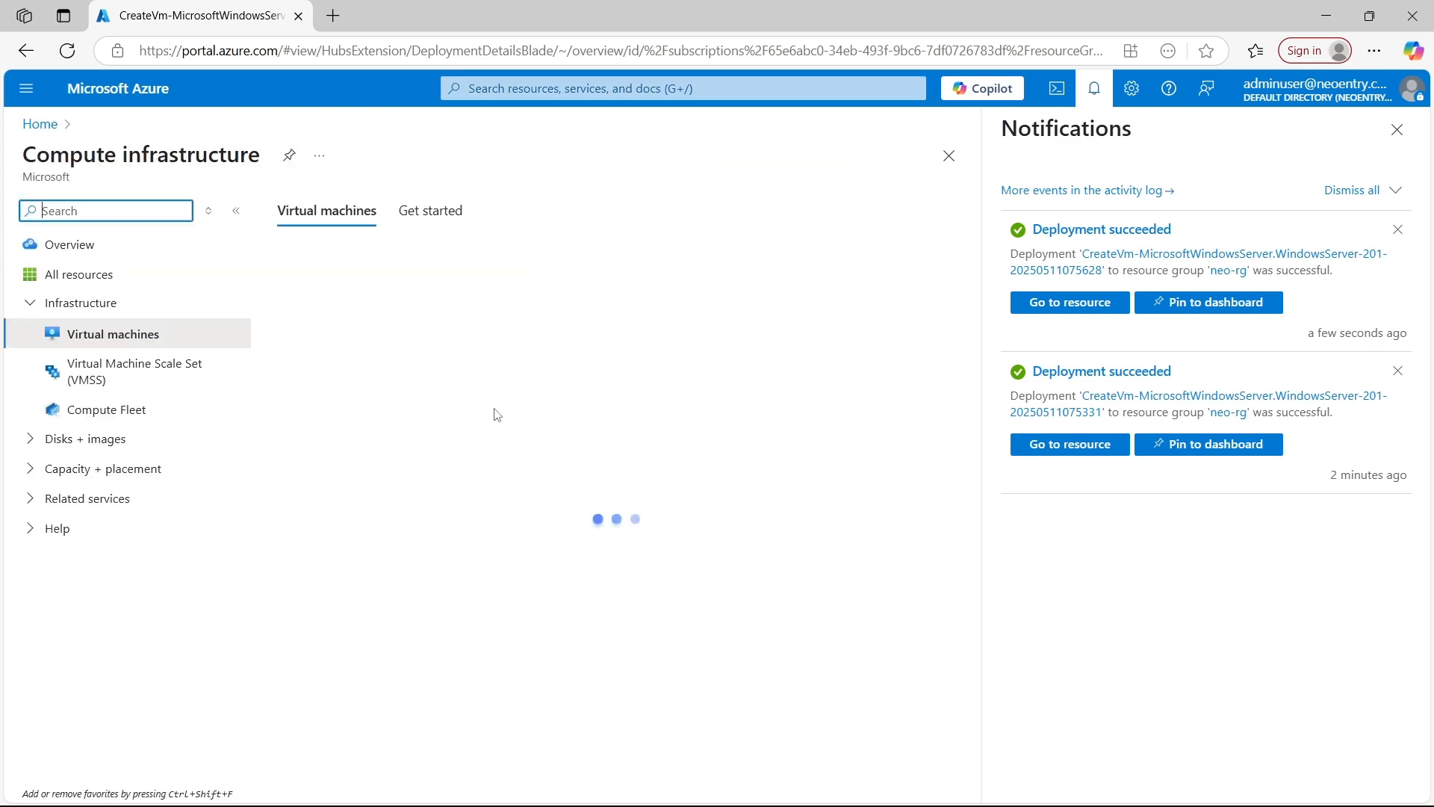
left_click(1397, 129)
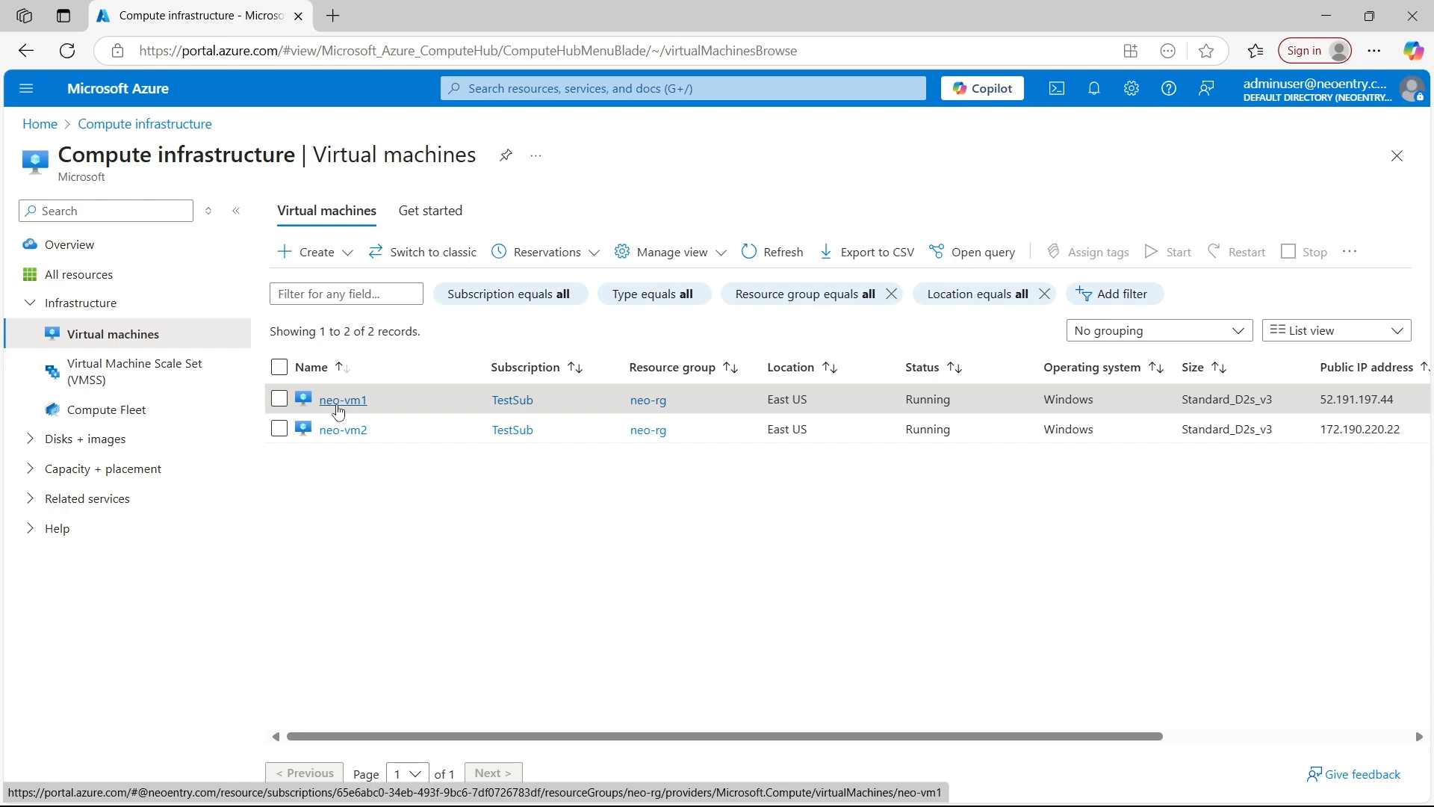
left_click(340, 400)
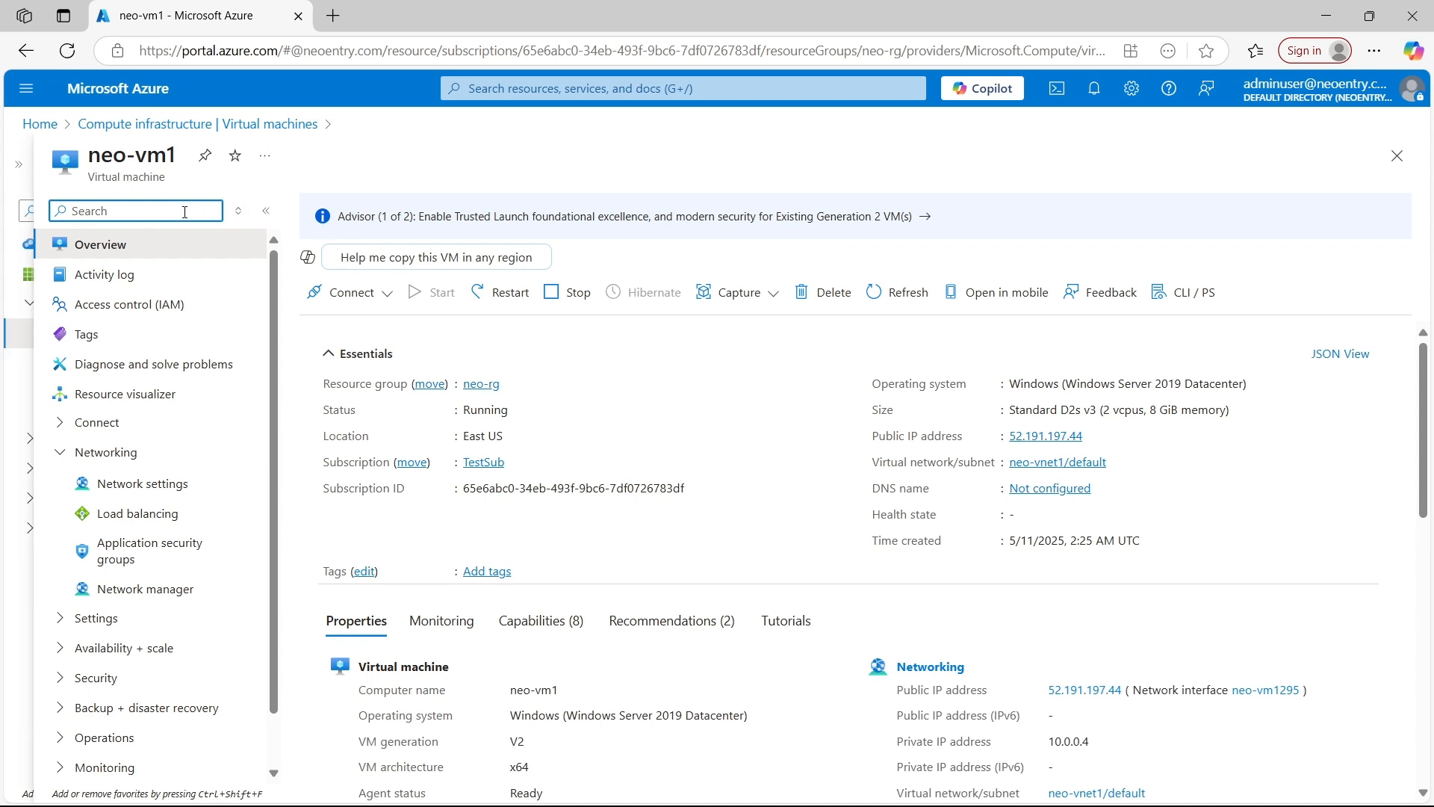
Find the Run command feature of neo-vm1 by searching for "run comm" and open RunPowerShellScript
type("run comm")
left_click(179, 334)
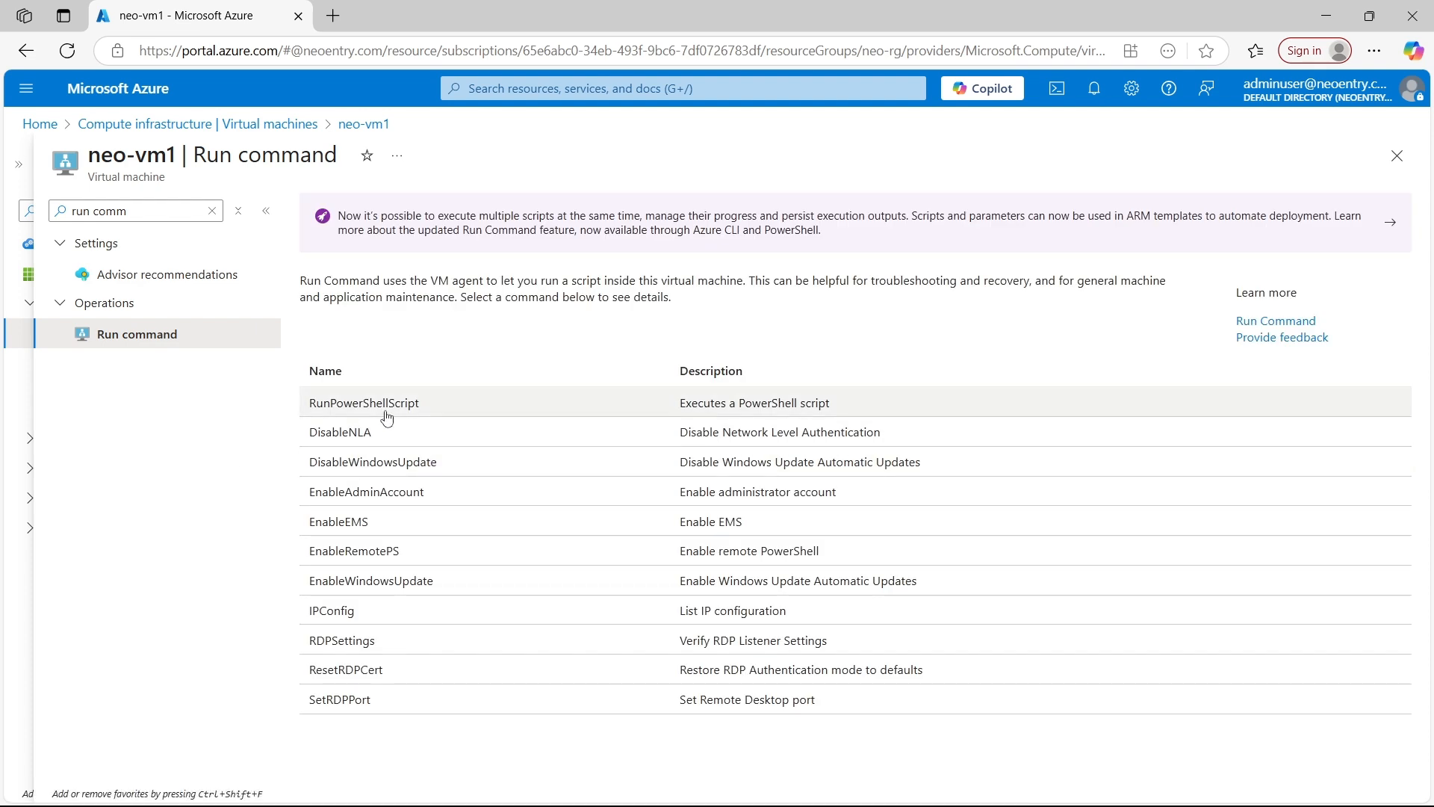
left_click(416, 404)
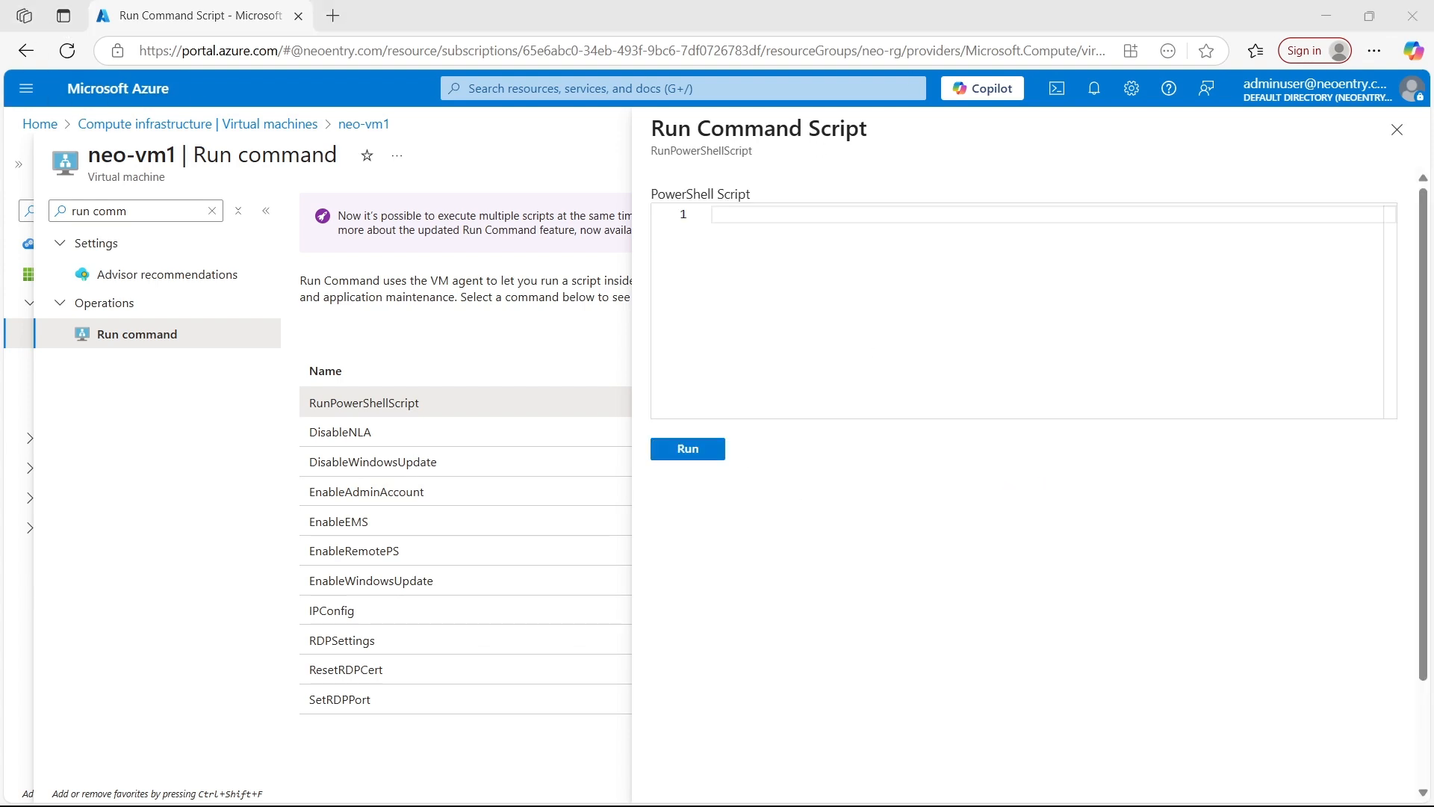
Switch to iis_script.txt in Notepad and change the custom HTML content line to "This is neo-vm1."
left_click_drag(1433, 329, 787, 170)
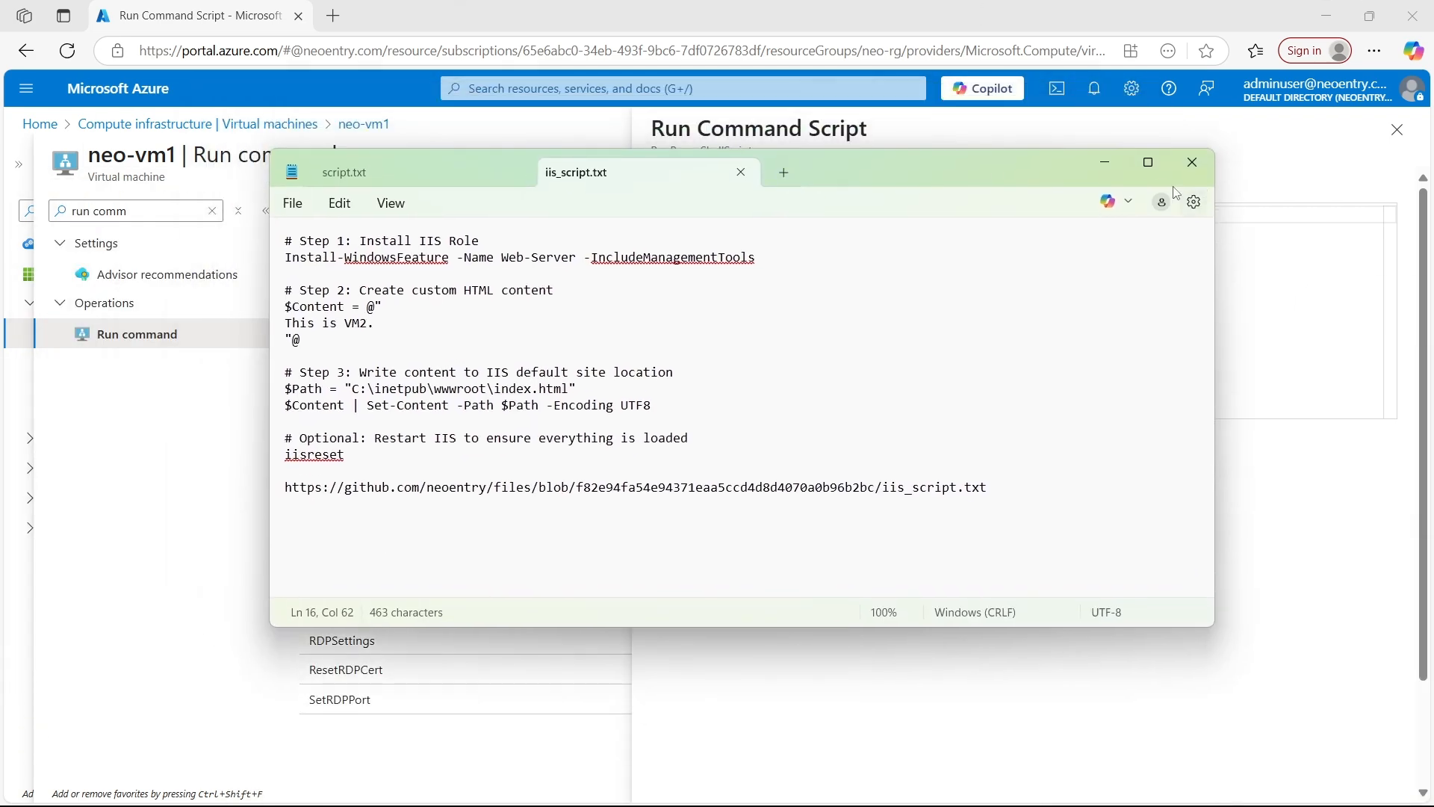
left_click(1147, 163)
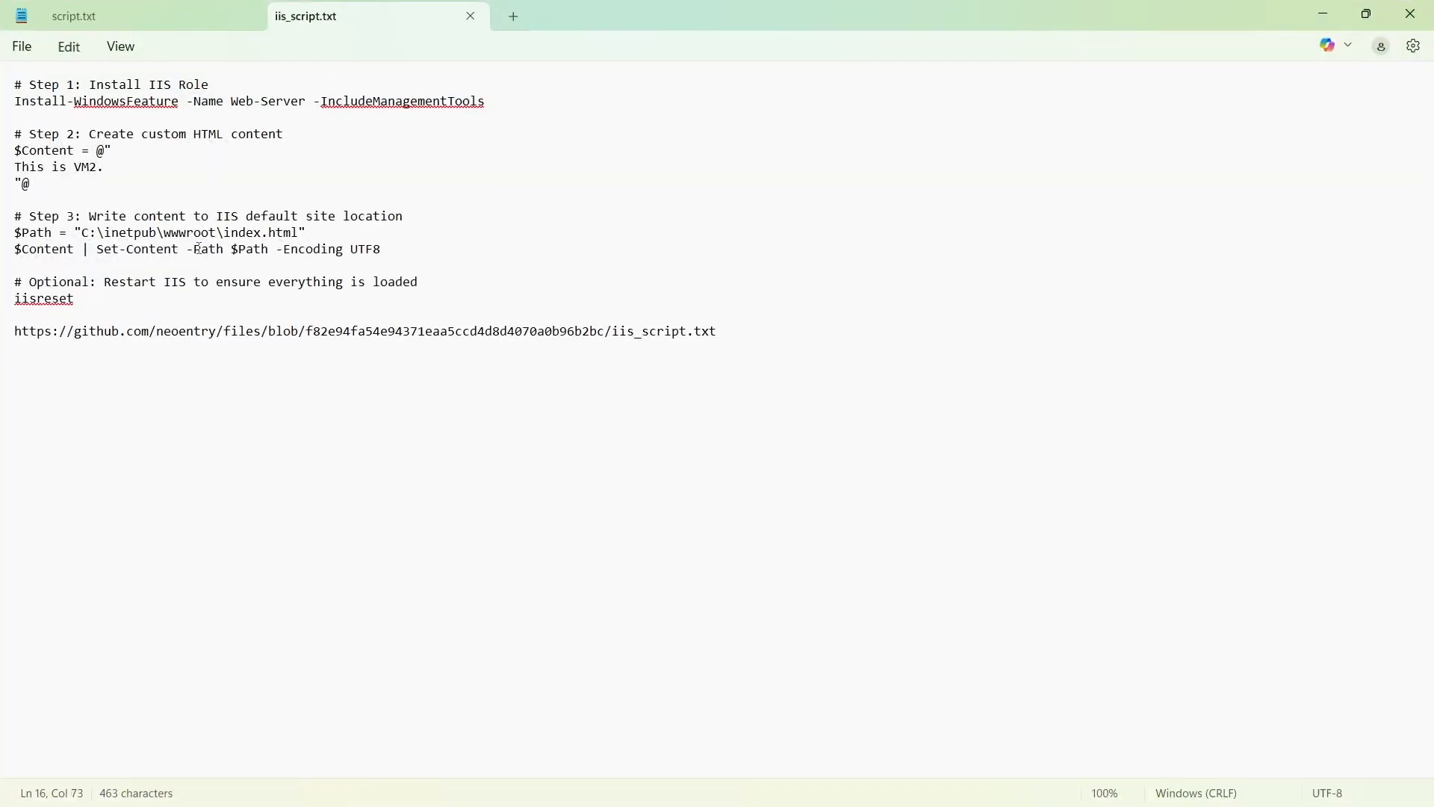
left_click_drag(487, 107, 19, 101)
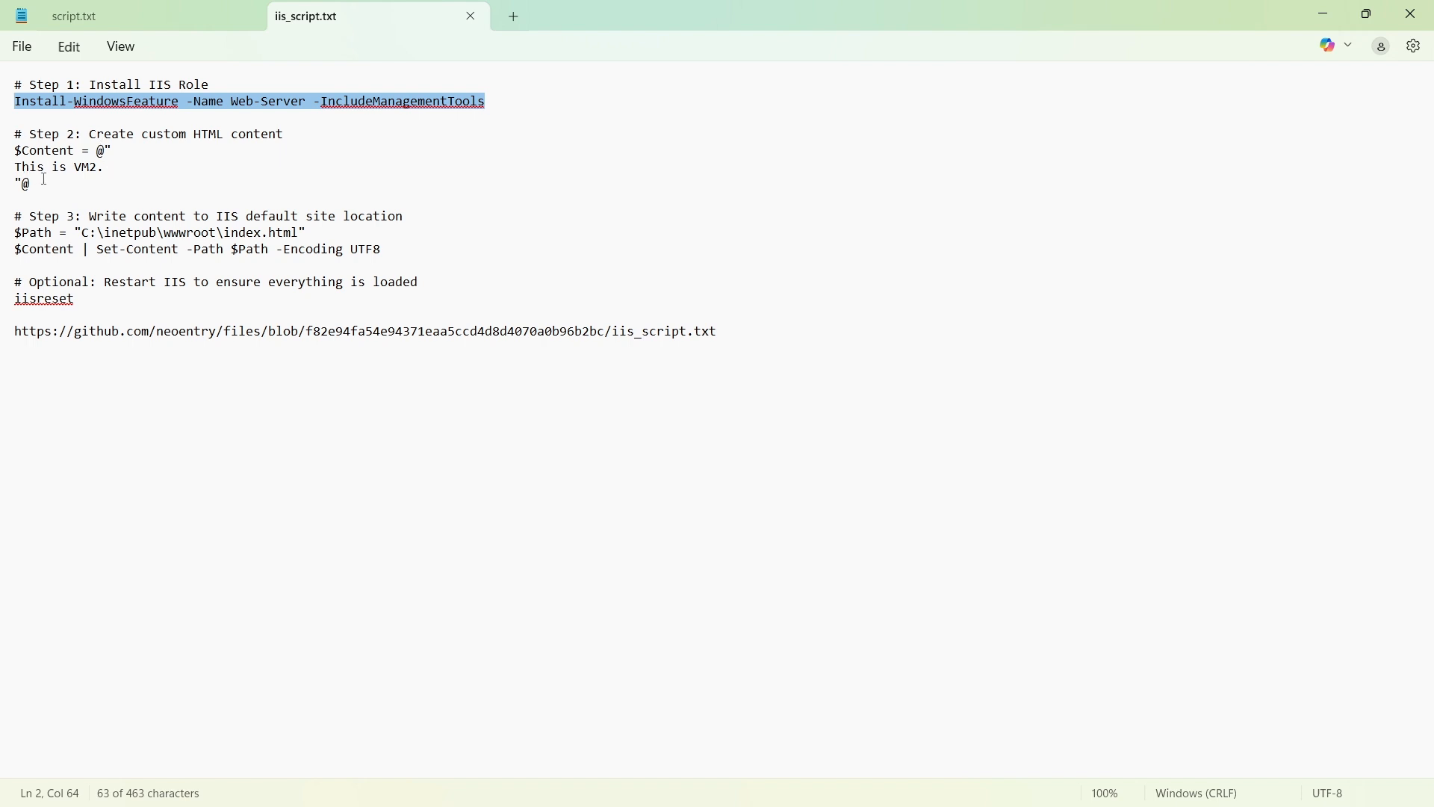
left_click(101, 170)
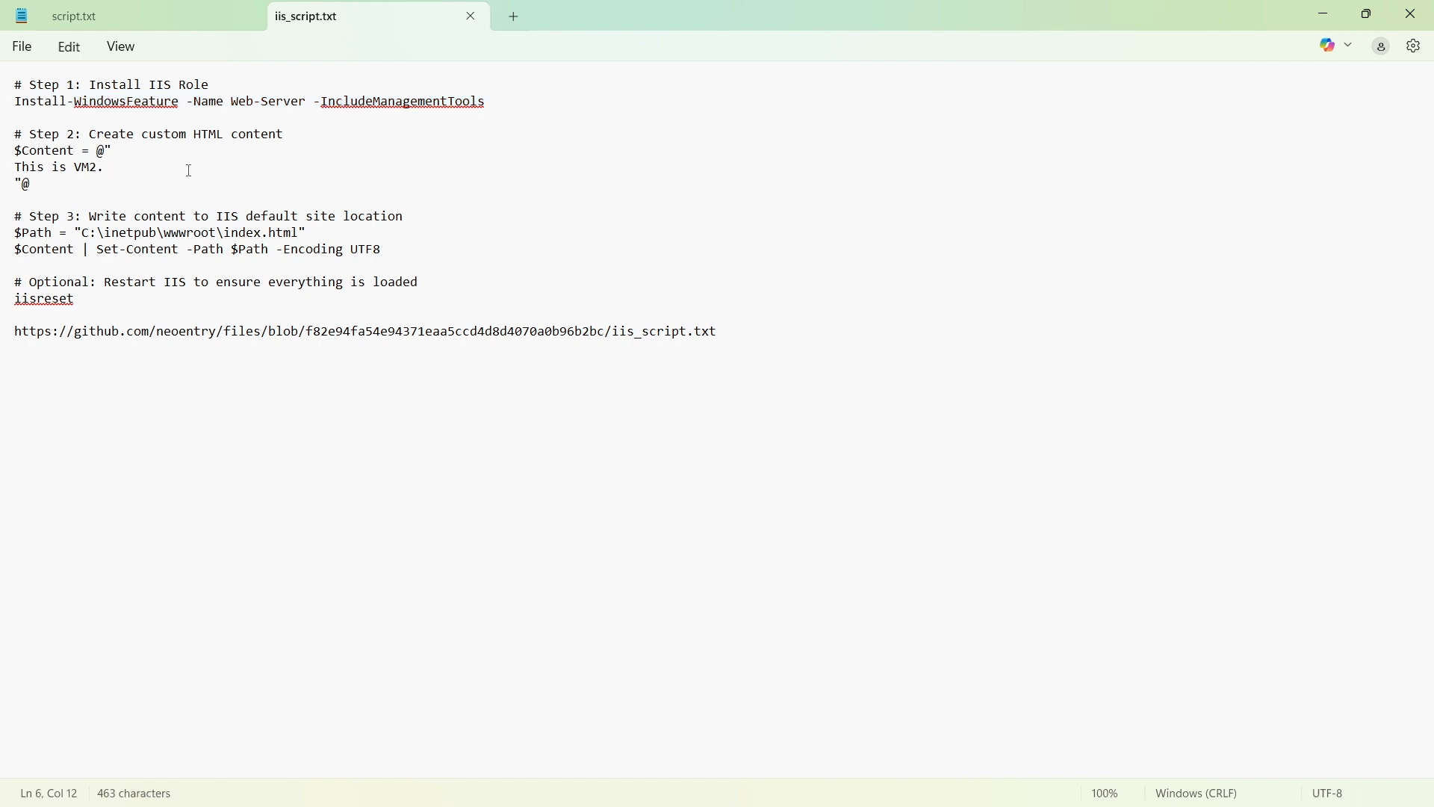
key("BackSpace")
key("BackSpace")
key("BackSpace")
type("neo-vm1")
left_click(298, 391)
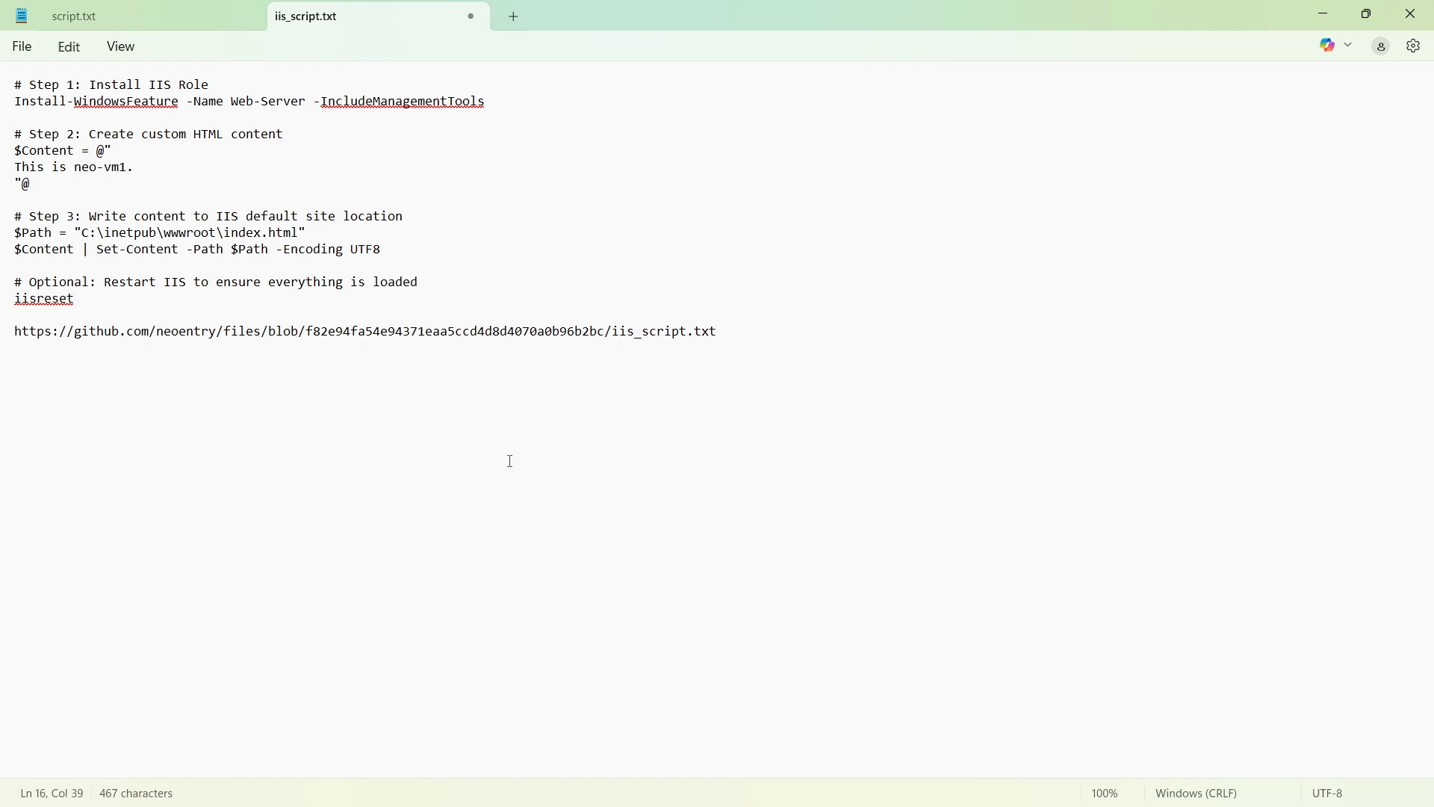
Copy the entire text of iis_script.txt, from the Step 1 comment through the GitHub link
left_click_drag(713, 333, 16, 85)
right_click(295, 303)
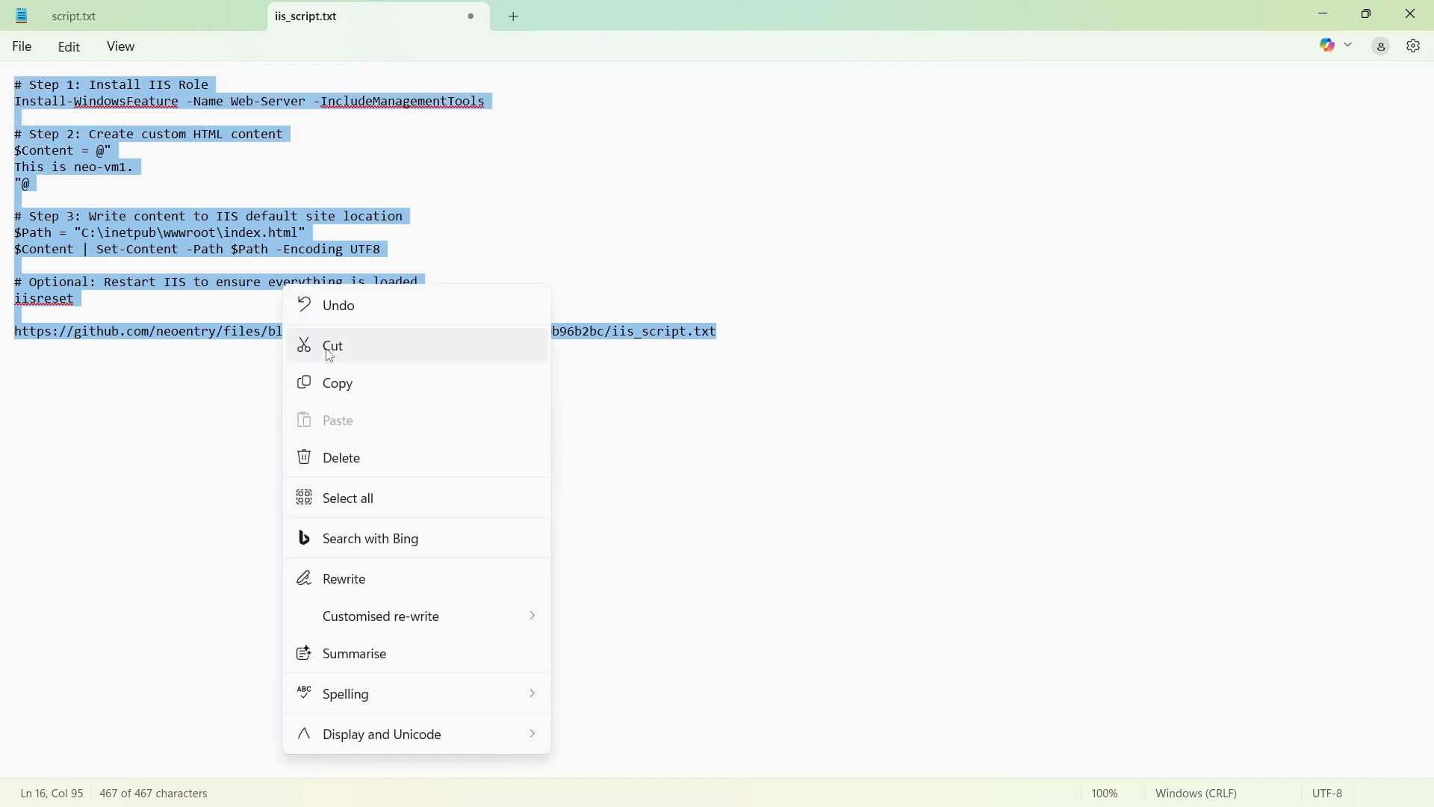
left_click(345, 381)
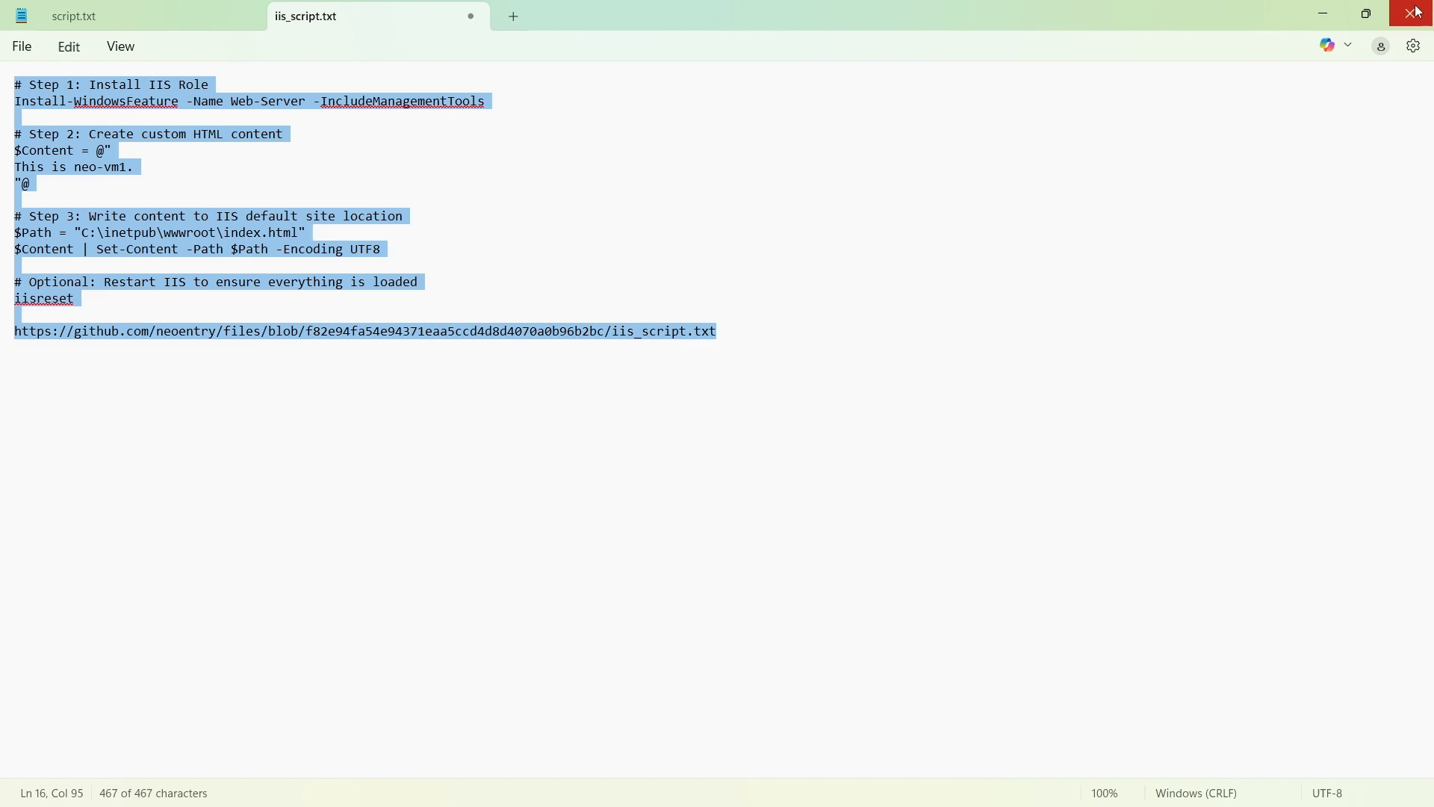
Switch back to the Azure portal, paste the copied IIS script as neo-vm1's PowerShell script, check it and run it
left_click(1323, 15)
left_click(787, 262)
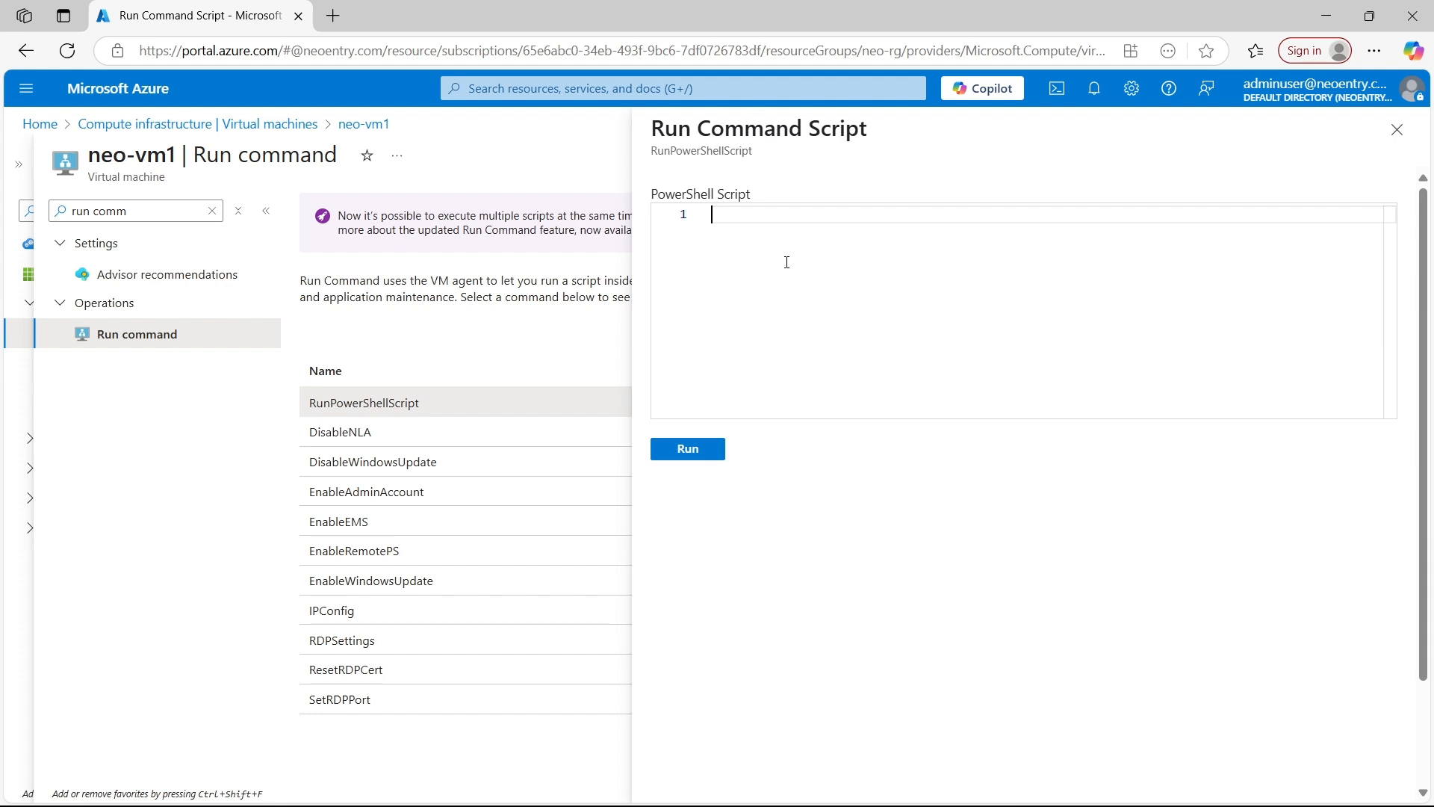
key("ctrl+v")
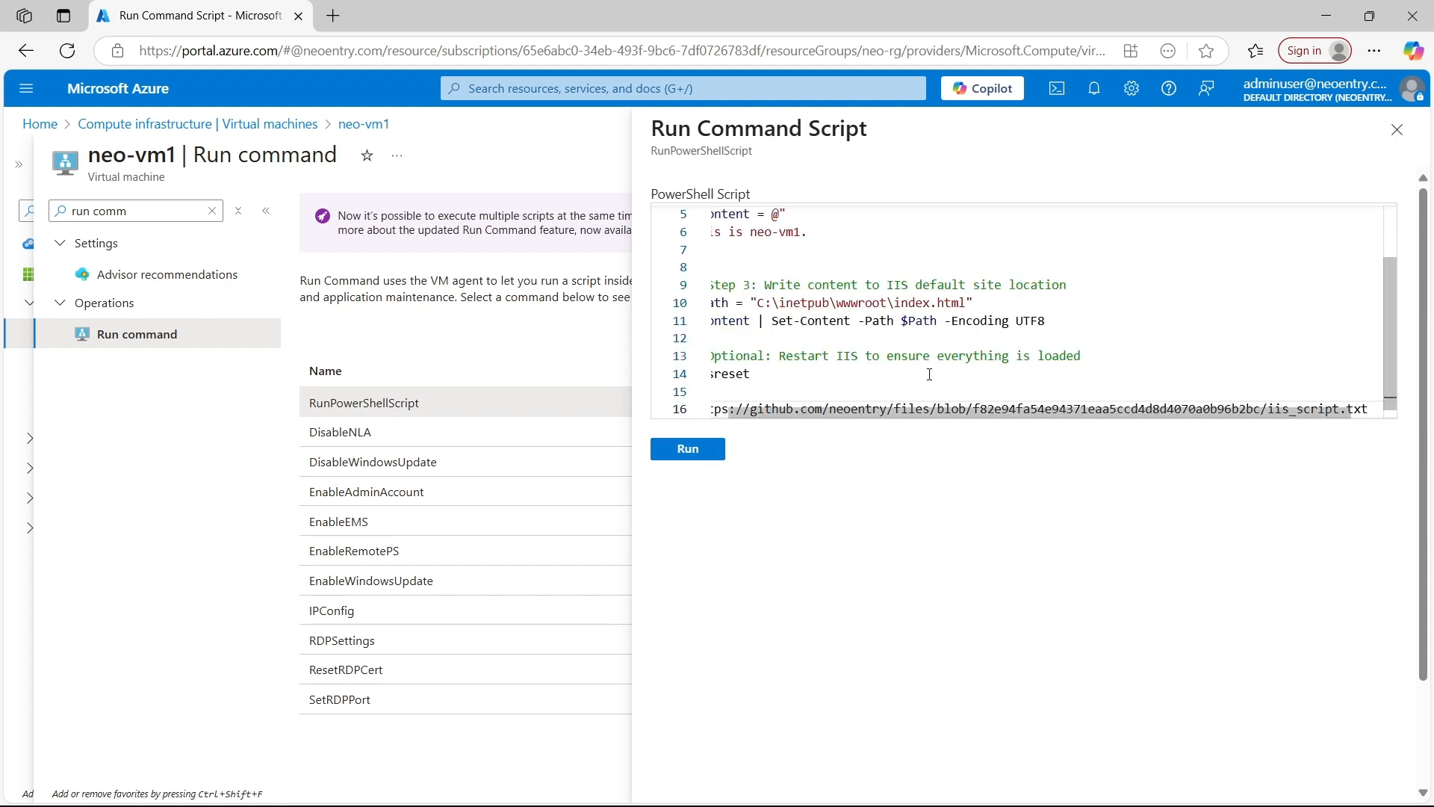
left_click_drag(905, 413, 627, 407)
scroll(830, 307, "up", 2)
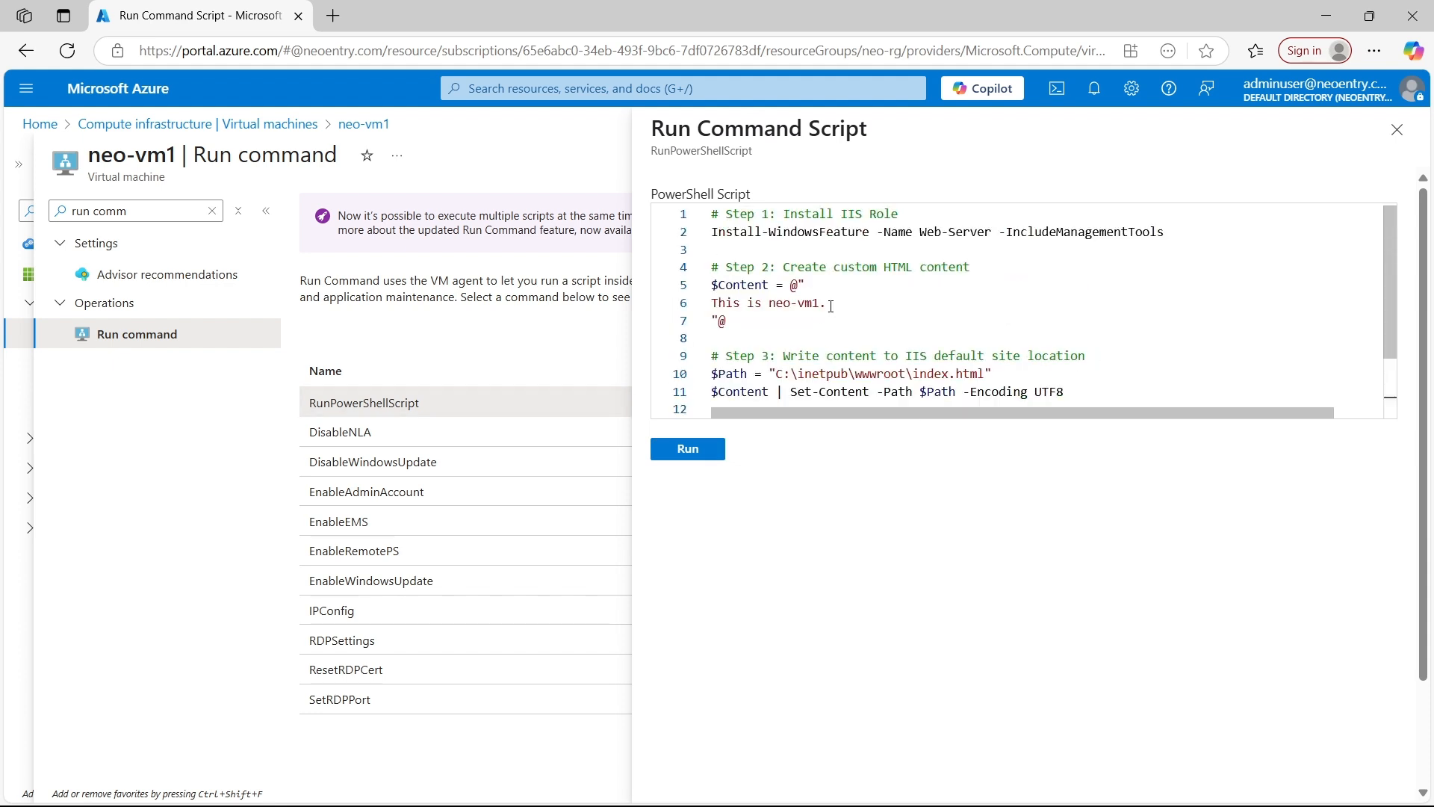
left_click(686, 448)
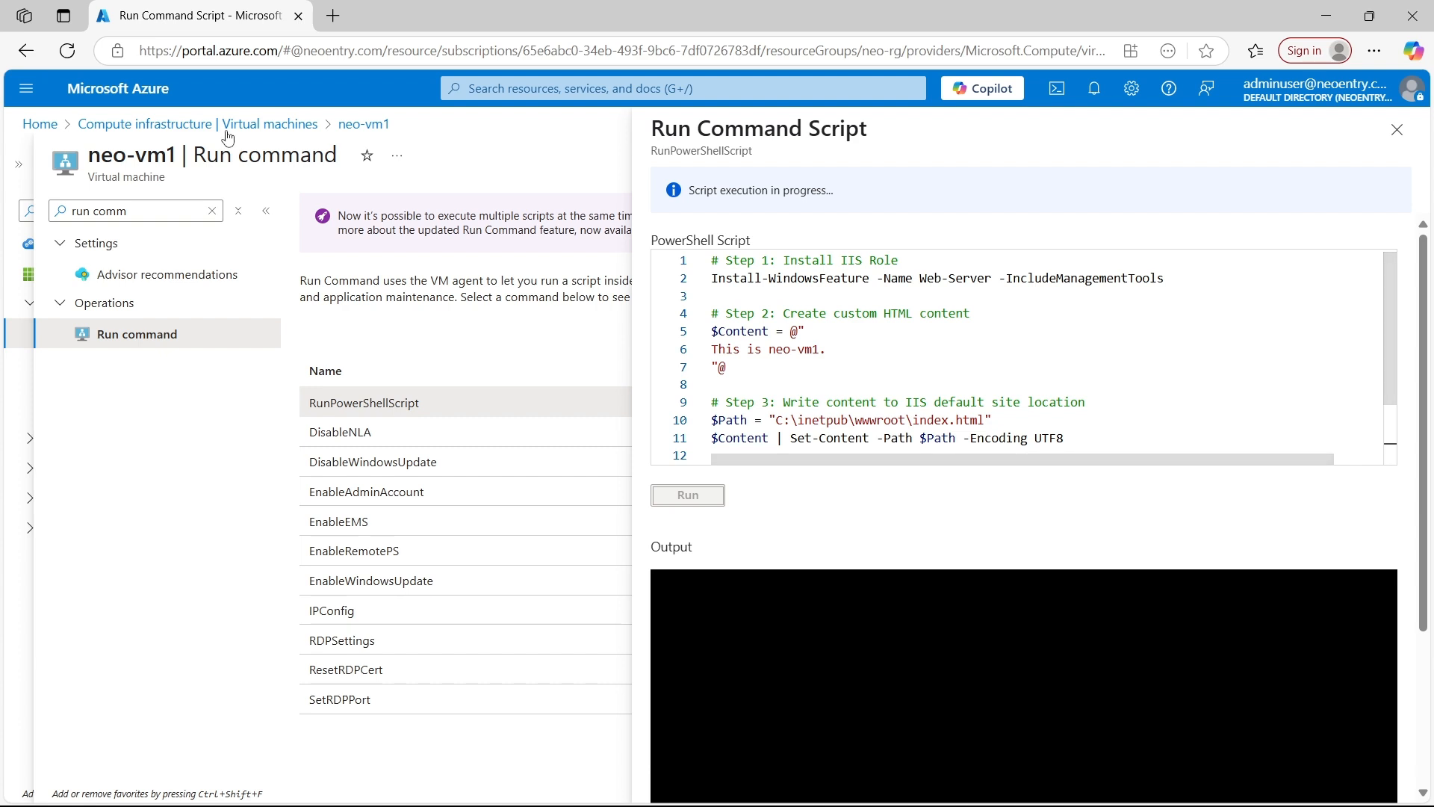
Duplicate the portal's browser tab, go to the virtual machines list in the copy, and open neo-vm2
right_click(202, 15)
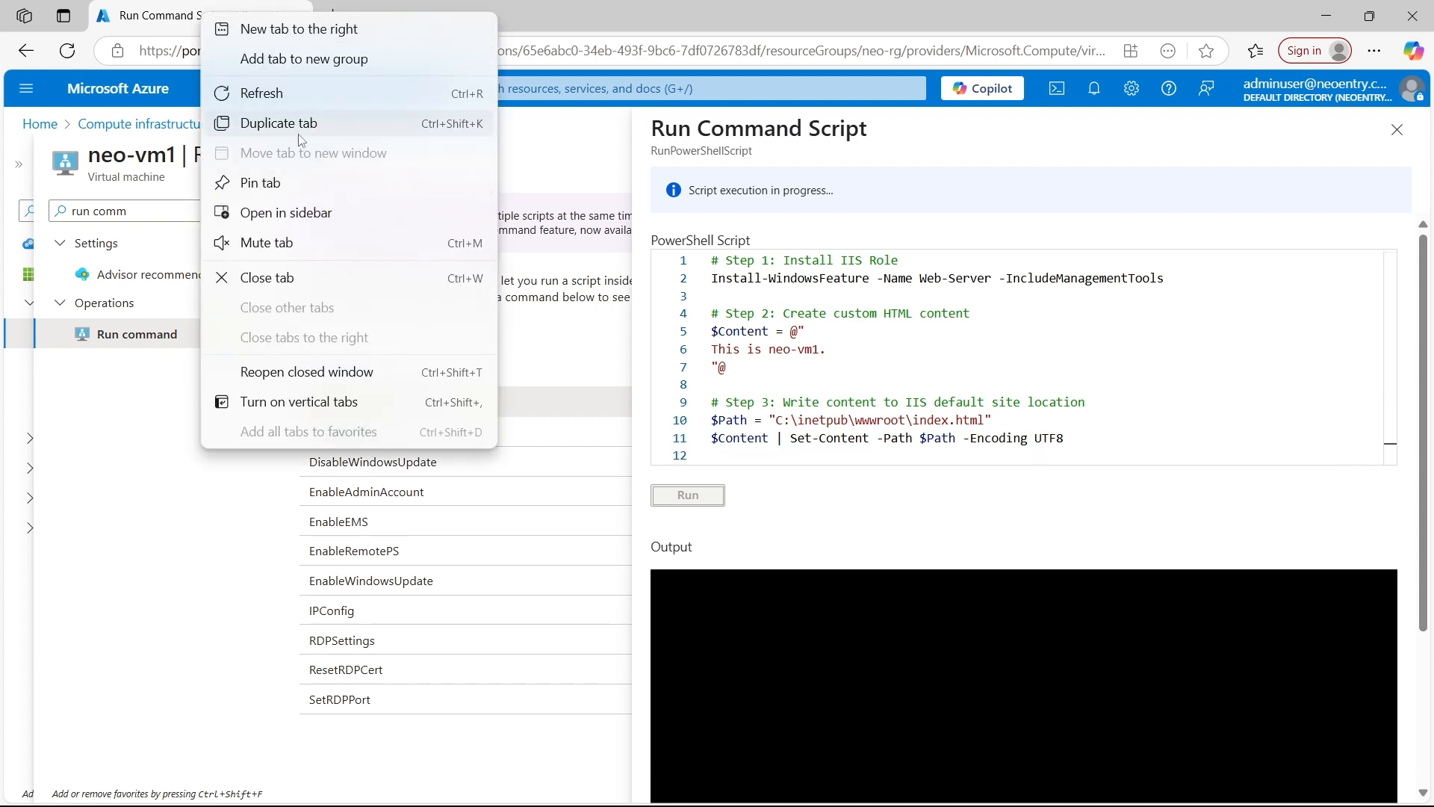
left_click(291, 123)
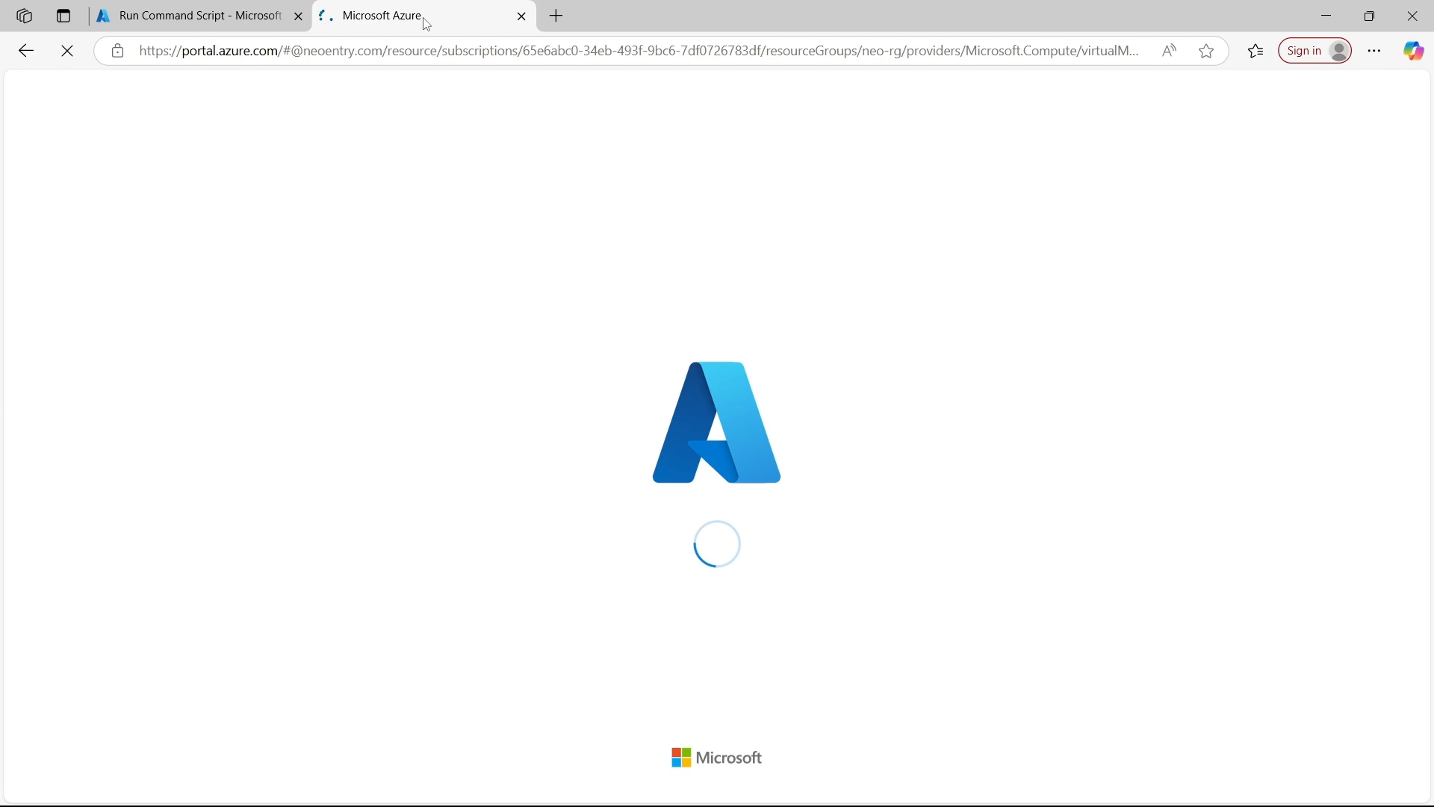
left_click(526, 90)
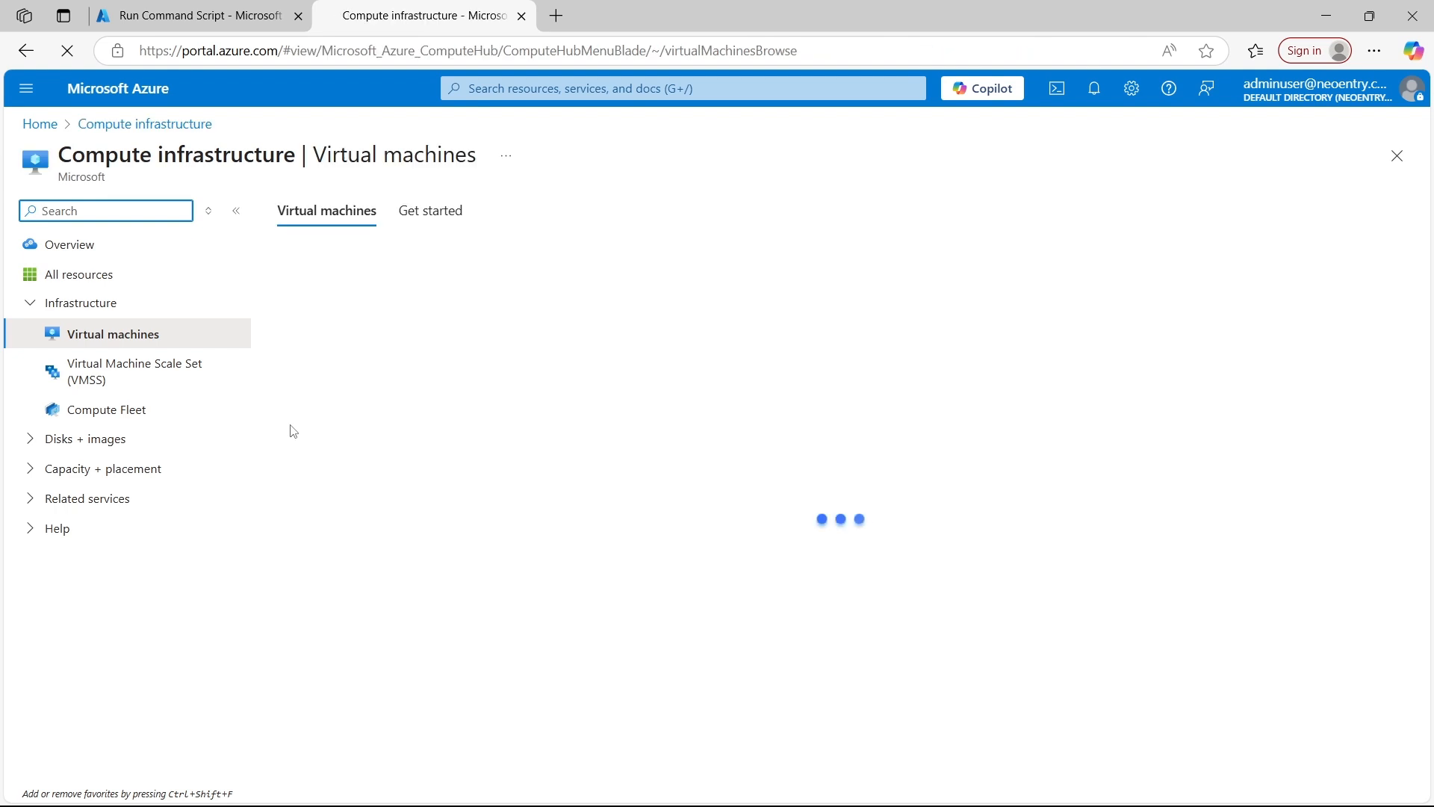
left_click(338, 429)
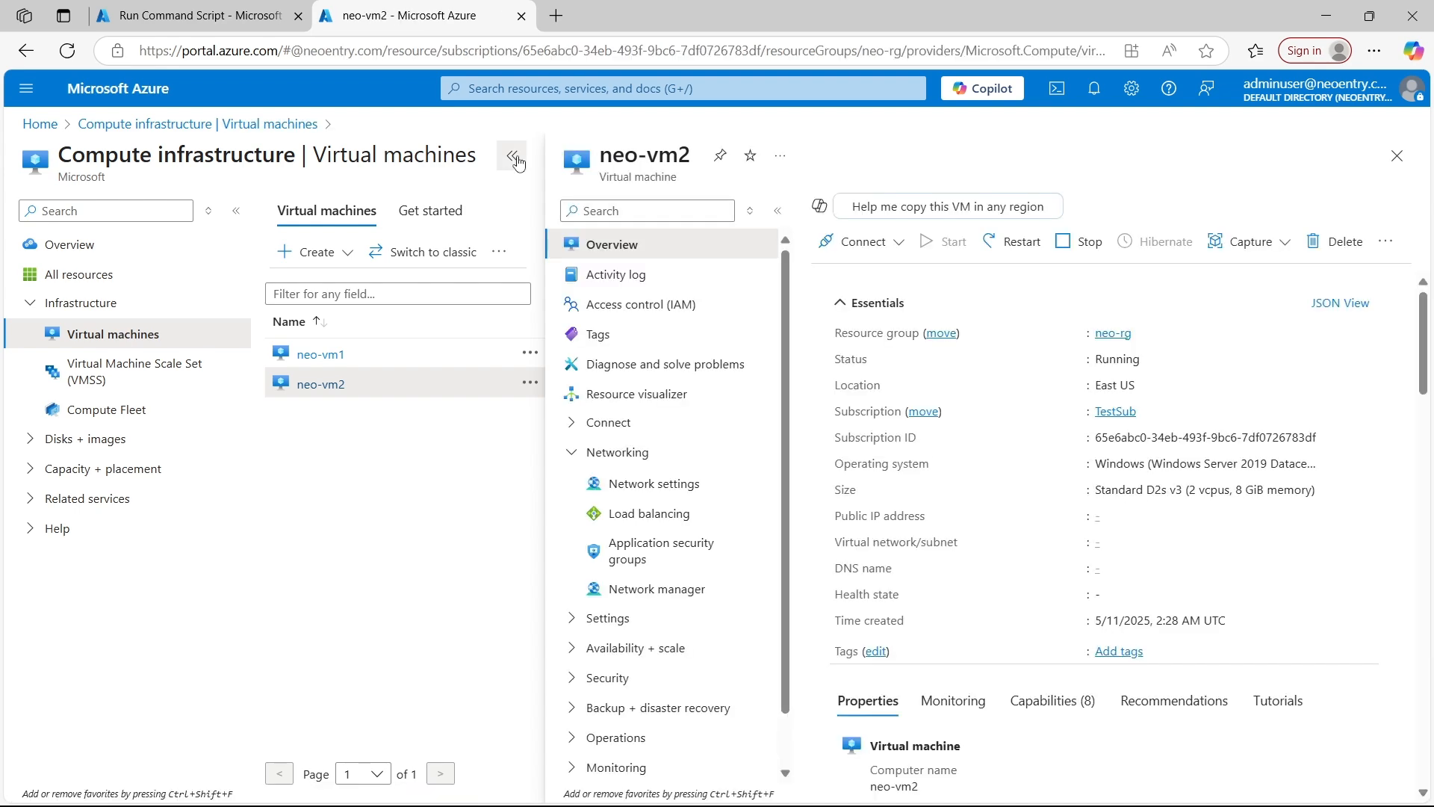
Search neo-vm2's features for "run" and open its Run command page
left_click(153, 211)
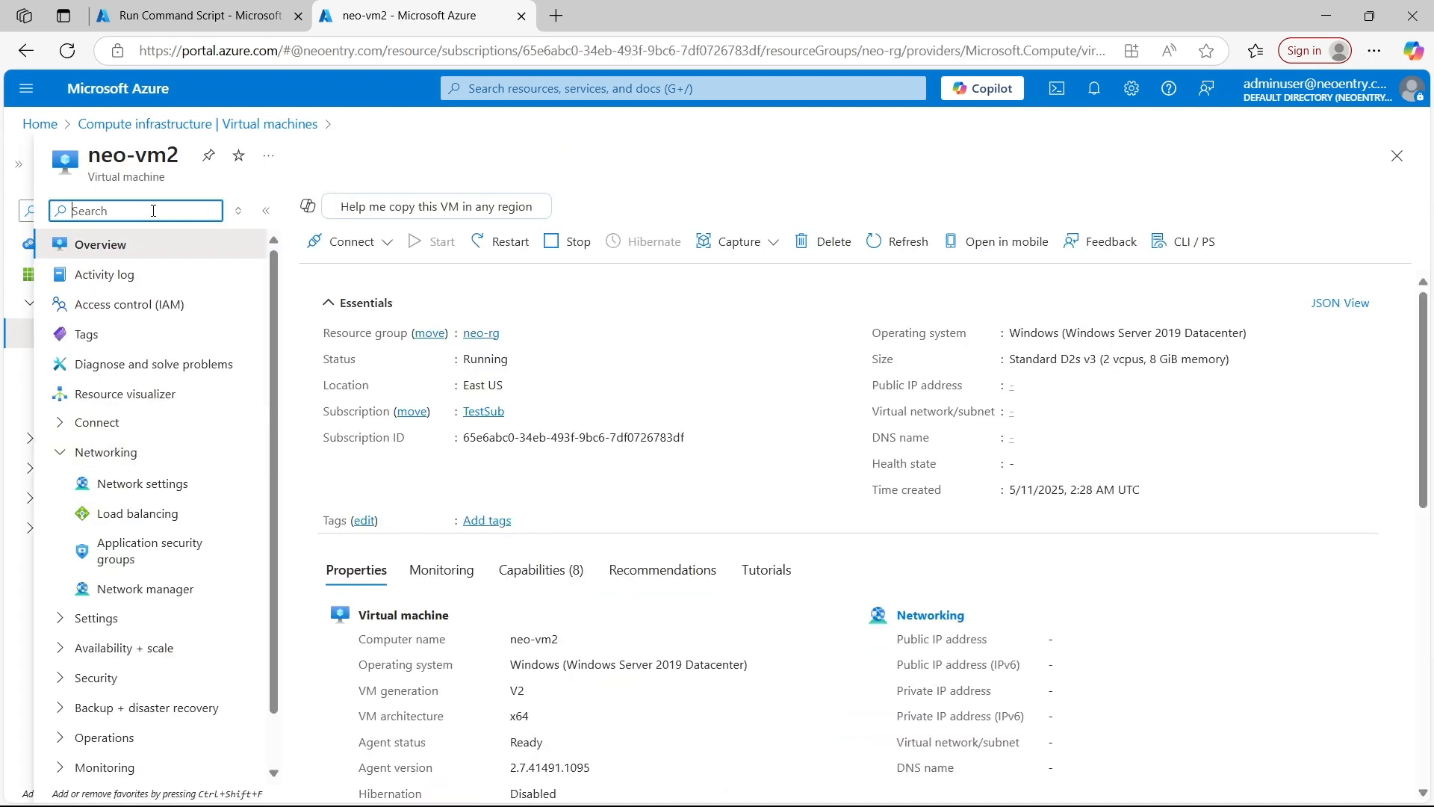
type("run")
left_click(142, 336)
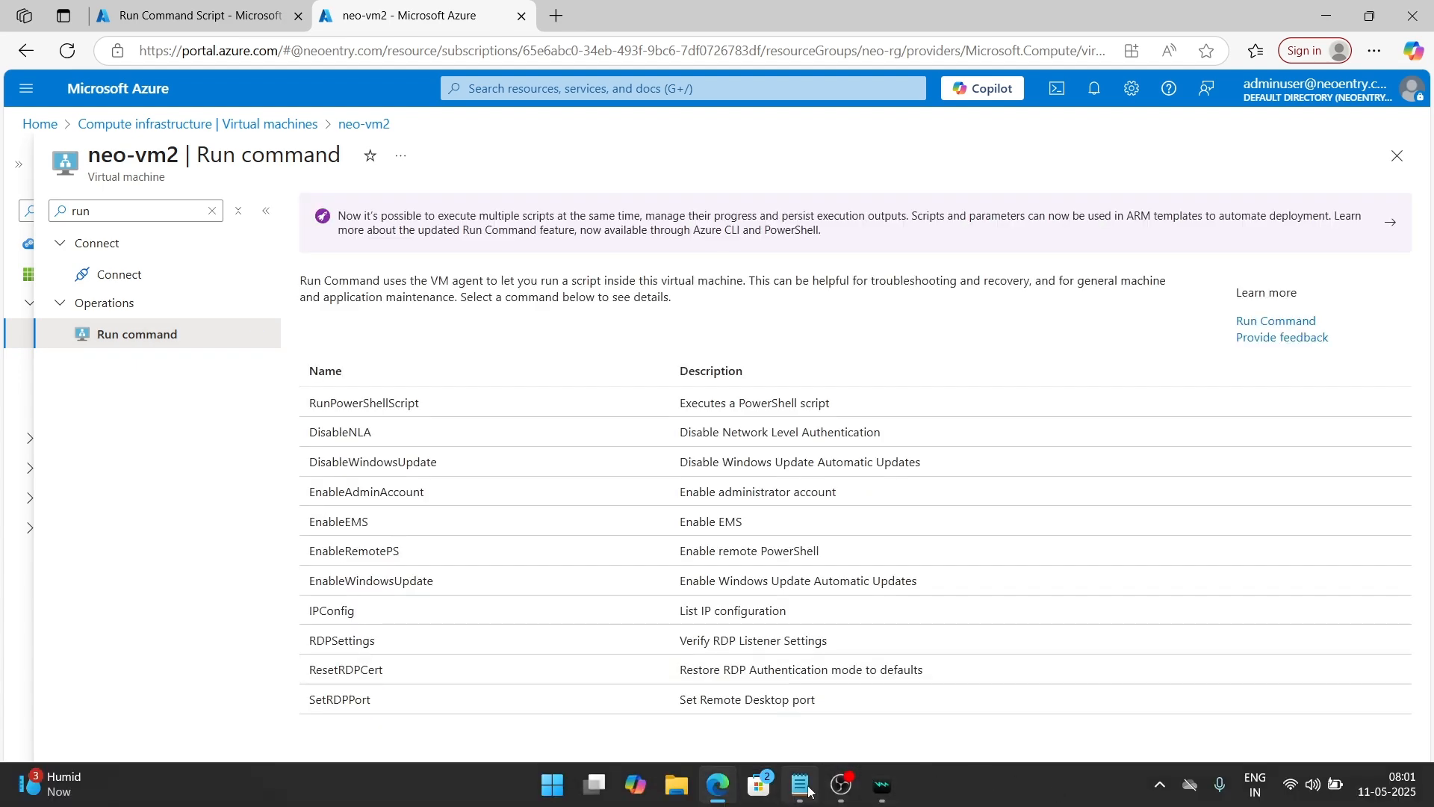
Switch to Notepad, change the HTML content line in iis_script.txt to "This is neo-vm2." and copy the entire script
left_click(800, 784)
left_click(321, 233)
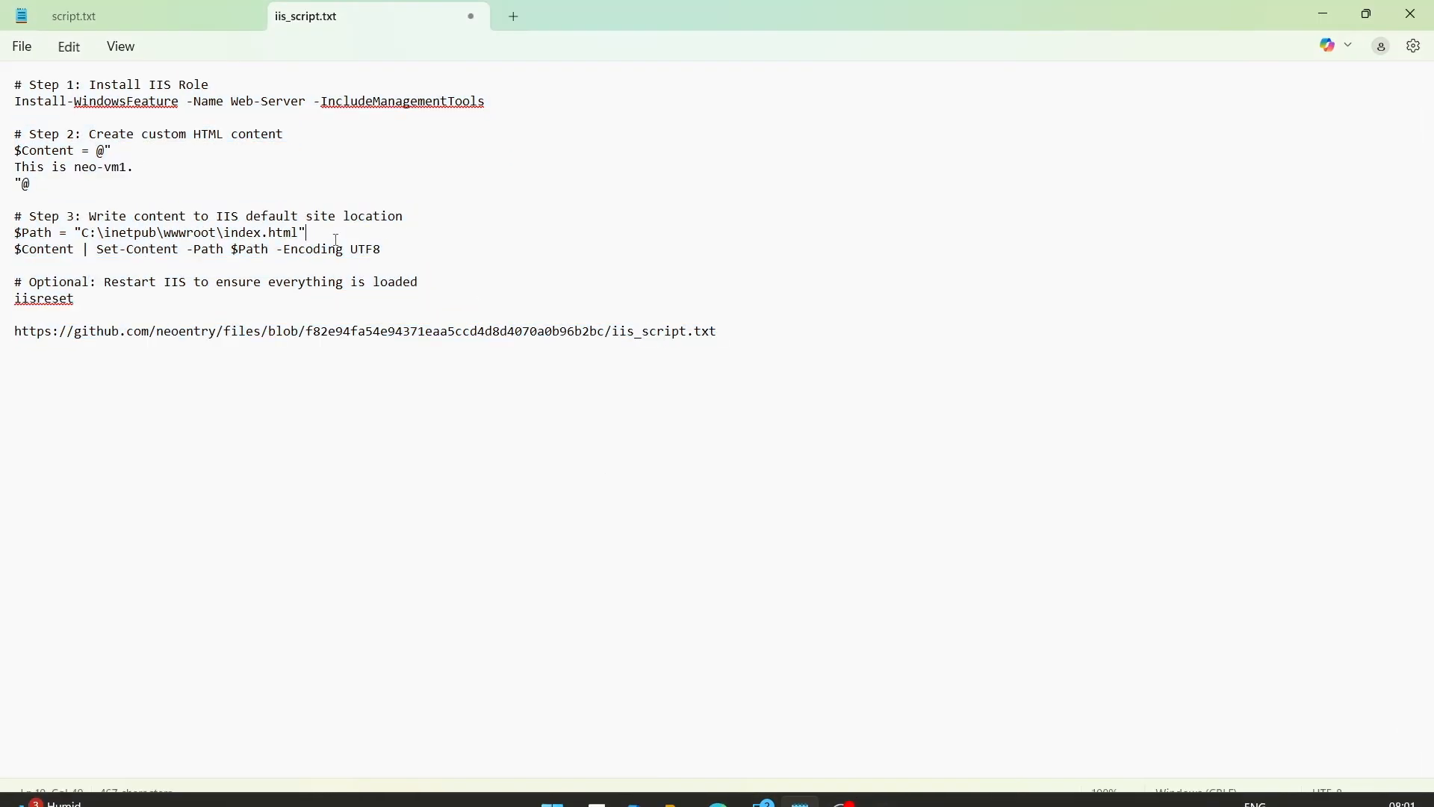
left_click(124, 172)
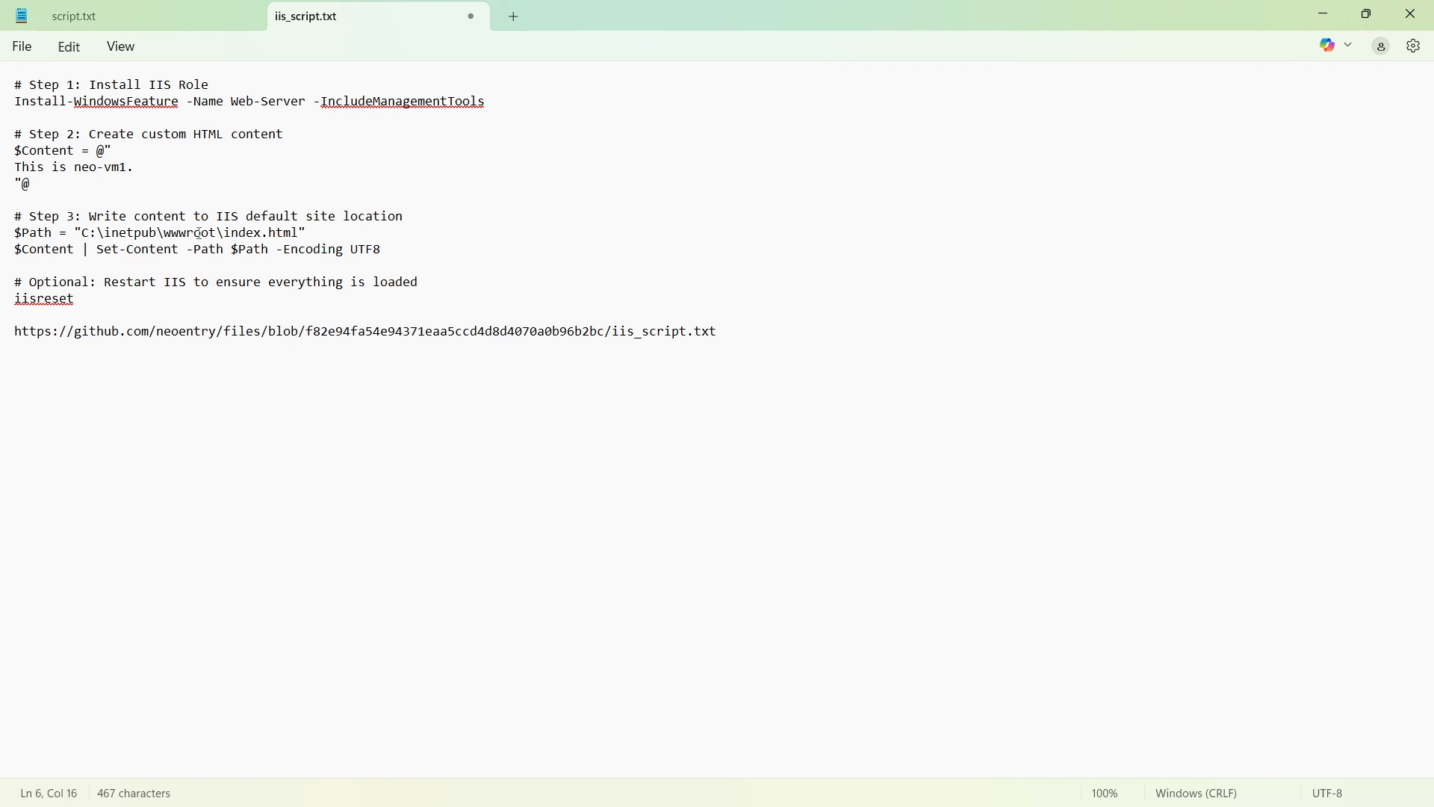
left_click_drag(135, 168, 44, 168)
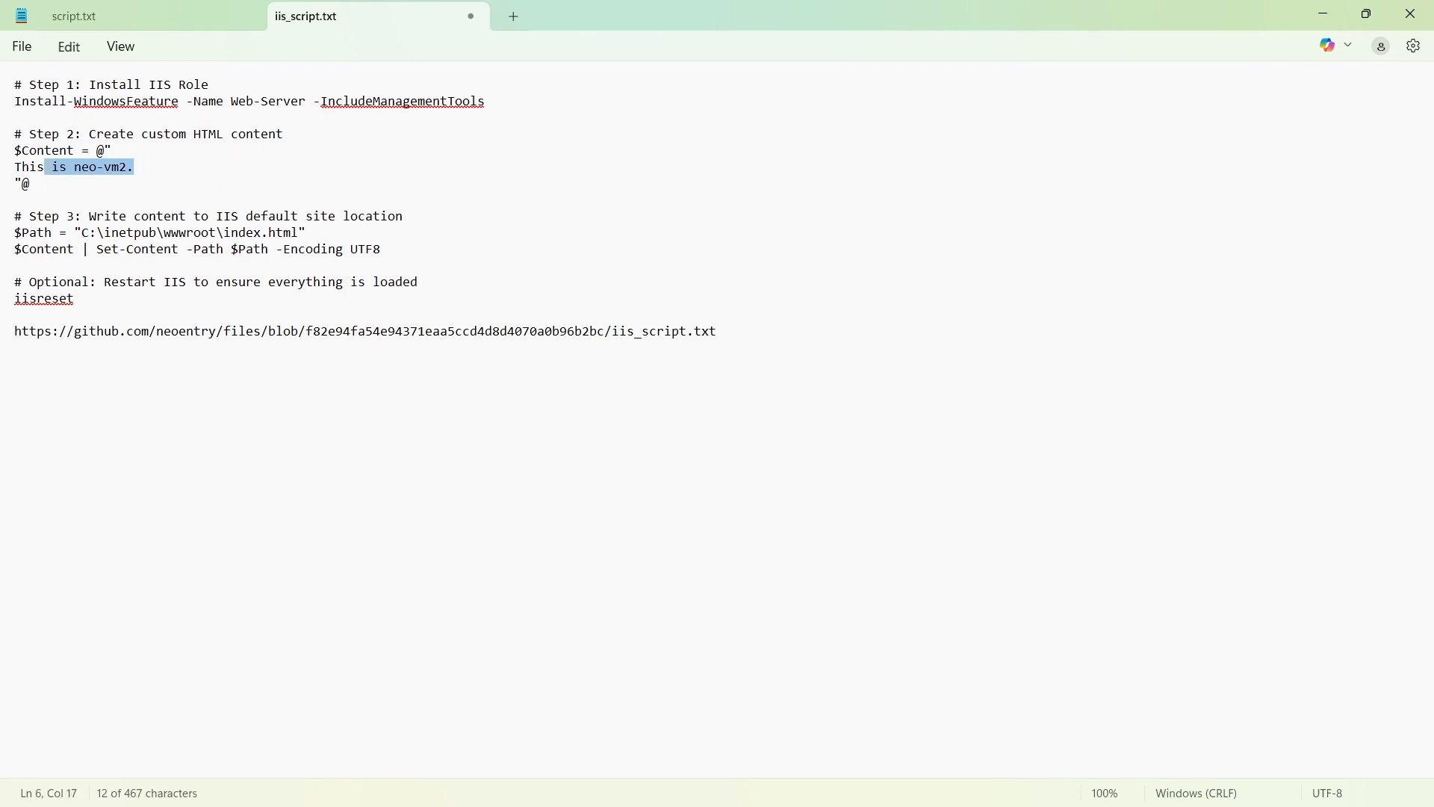
left_click(759, 371)
key("ctrl+a")
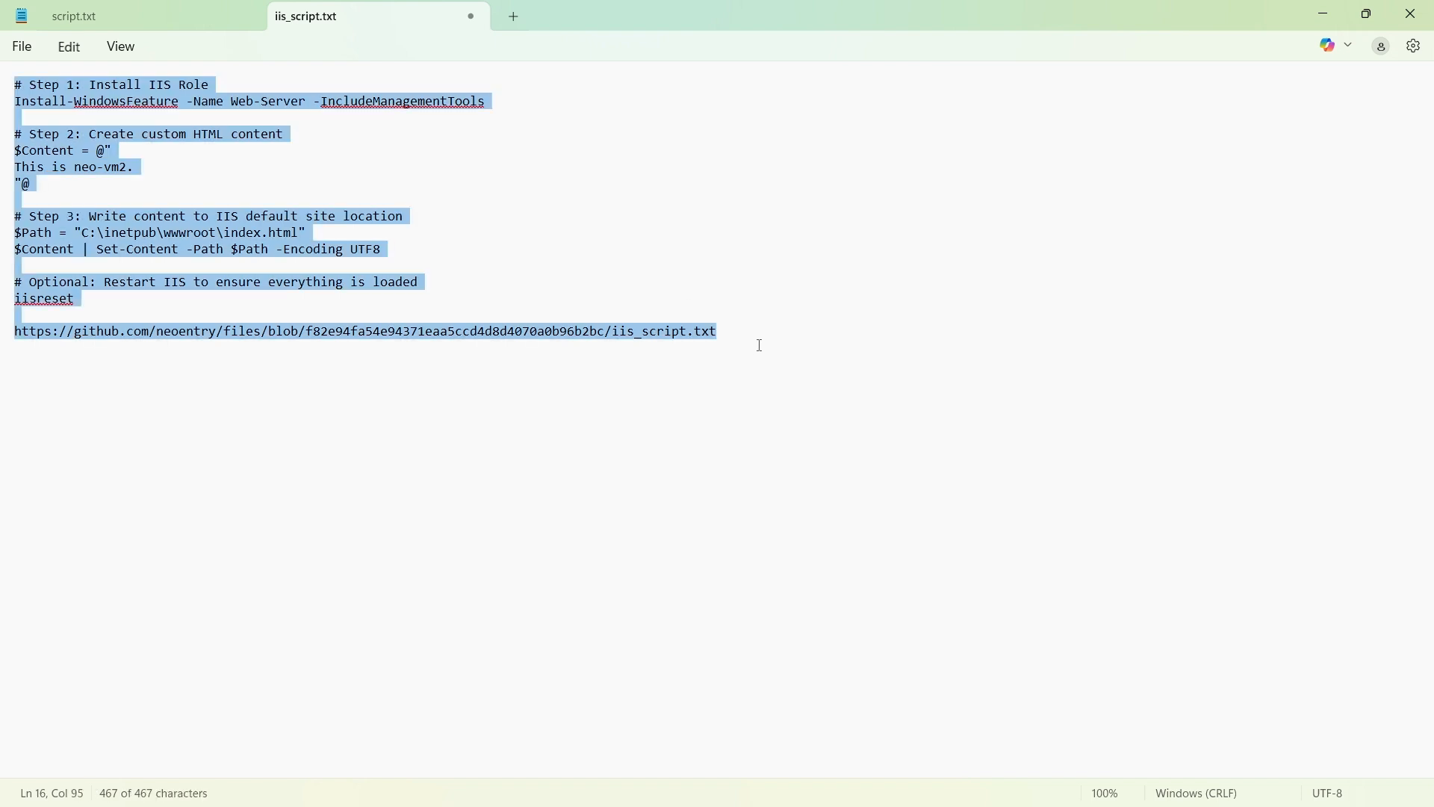
Return to the Azure portal, paste the copied script into neo-vm2's RunPowerShellScript command, check it and run it
left_click(1339, 18)
left_click(418, 402)
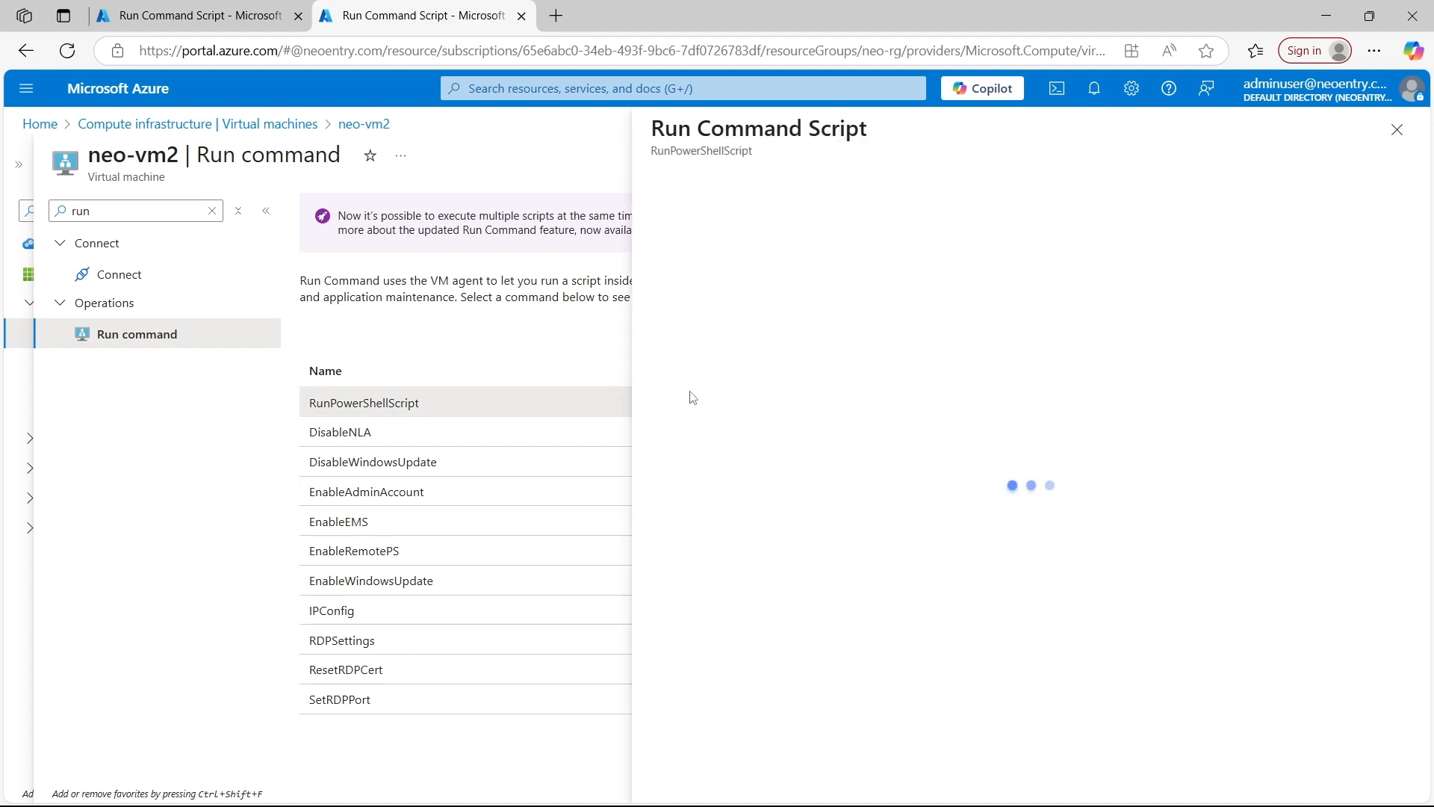
left_click(691, 237)
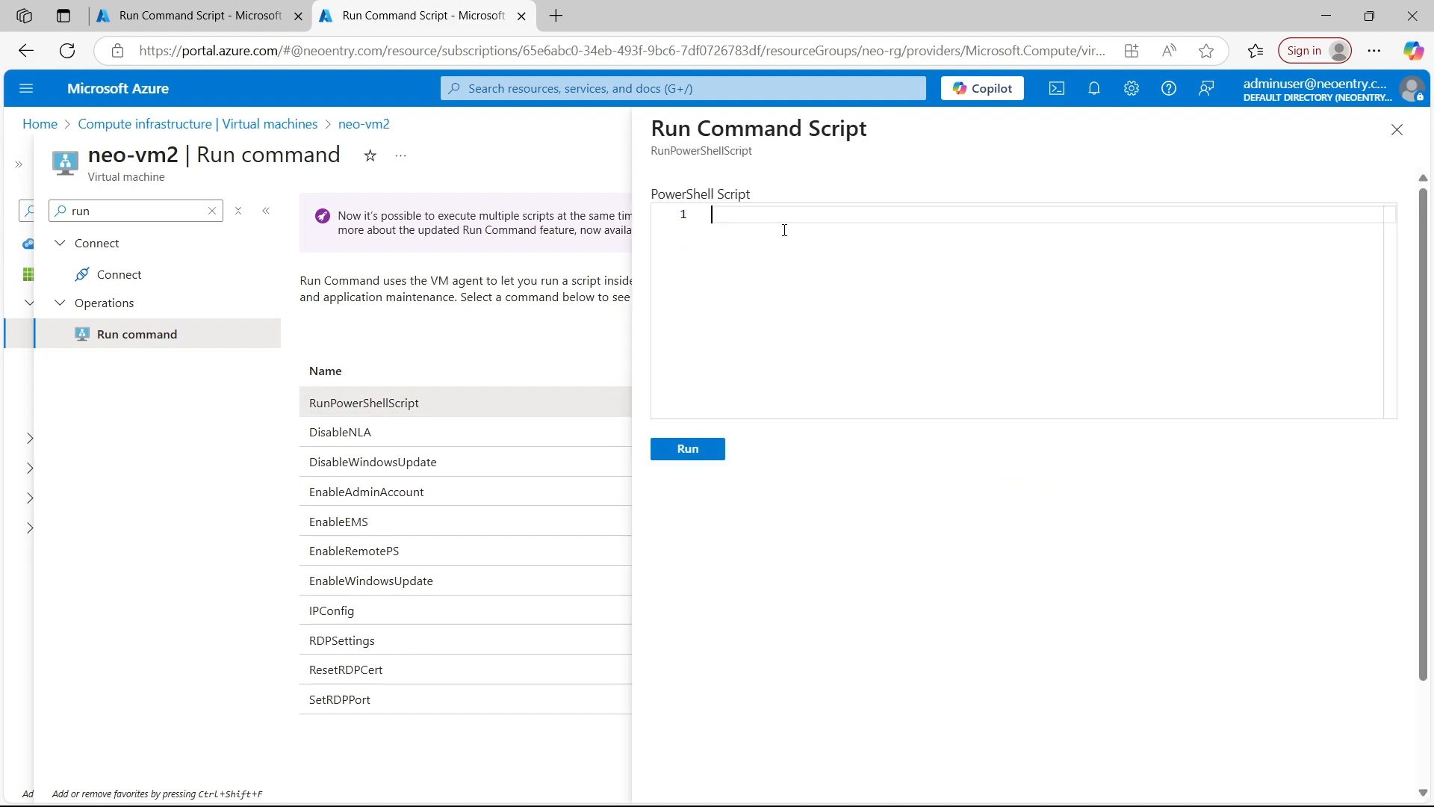
key("ctrl+v")
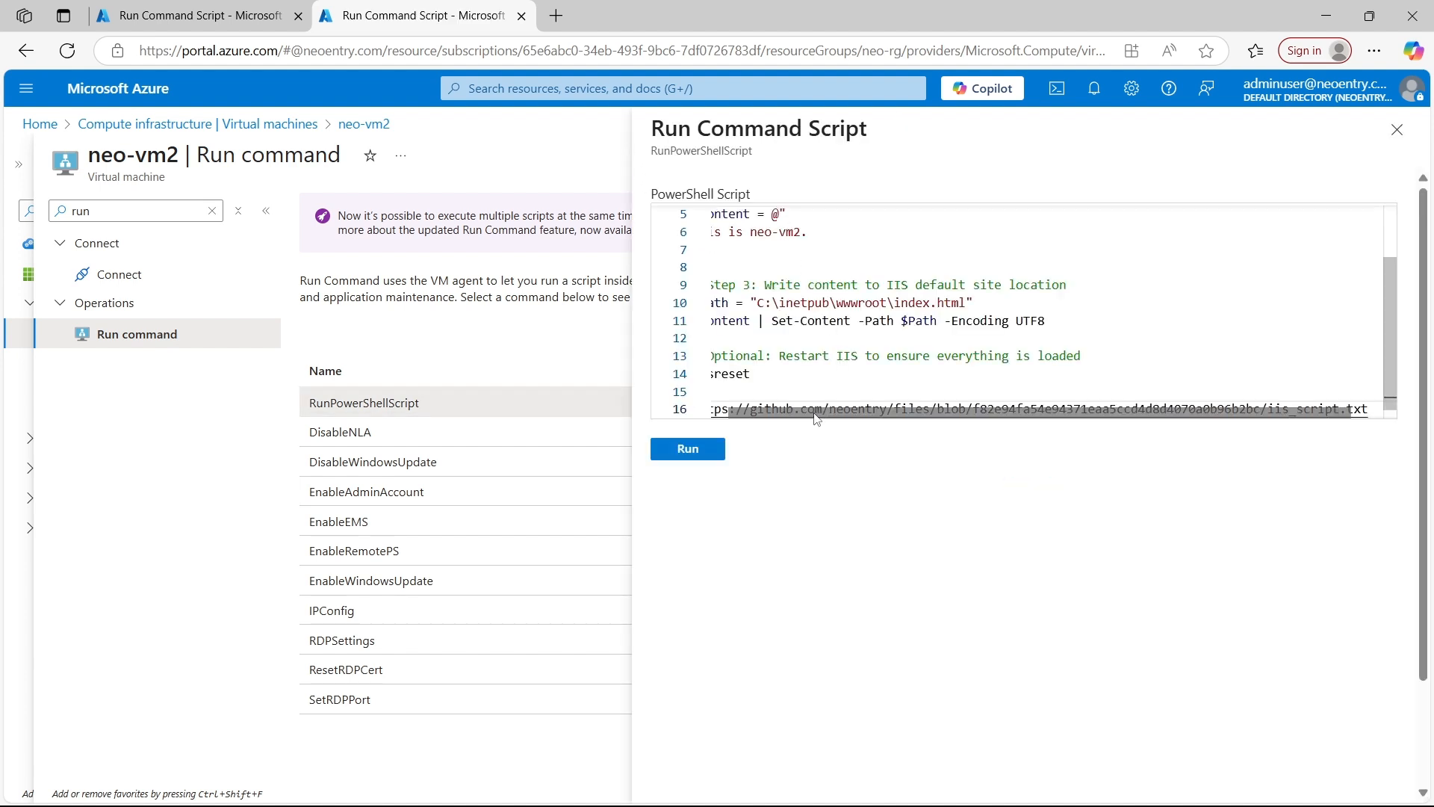
left_click_drag(815, 415, 710, 418)
scroll(789, 245, "up", 2)
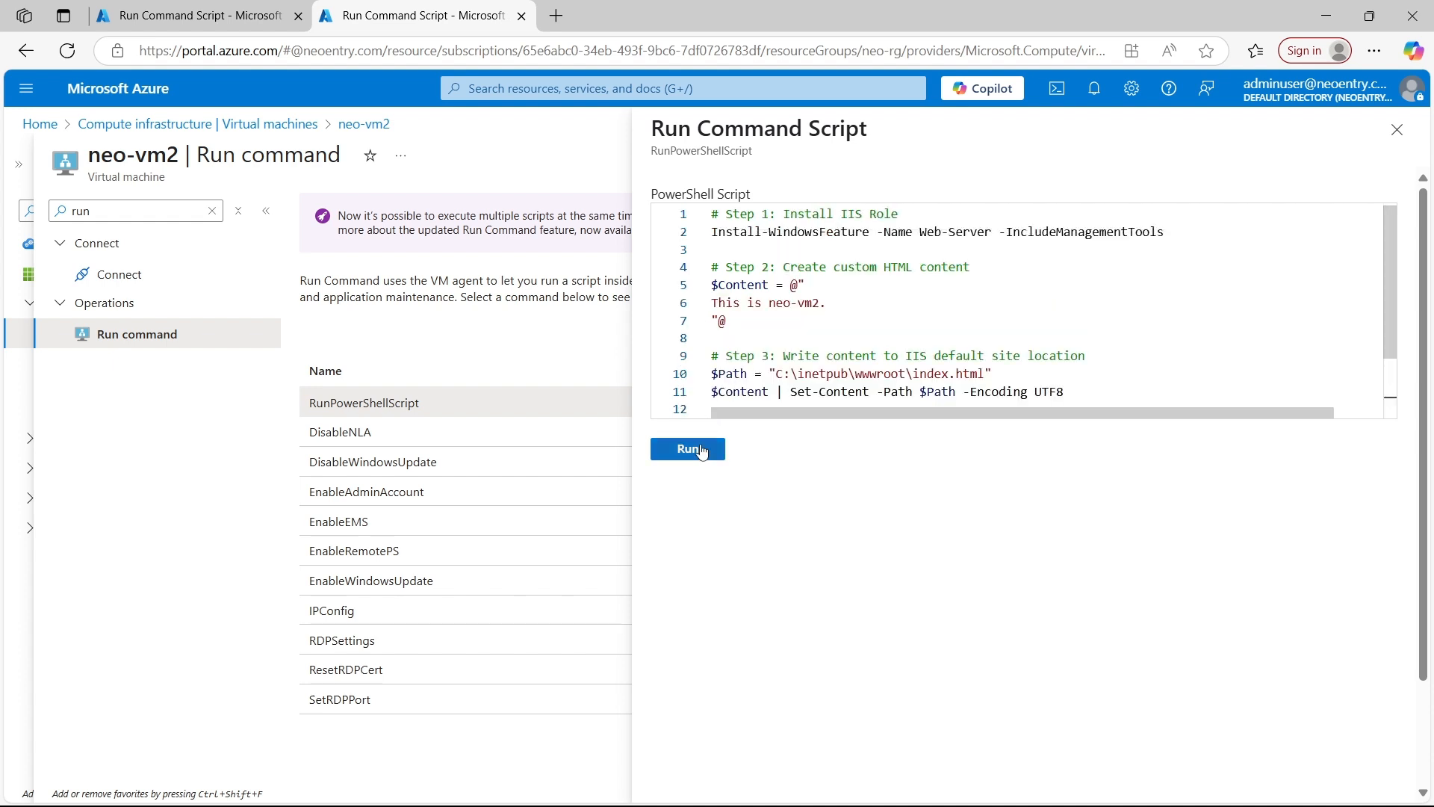
left_click(687, 448)
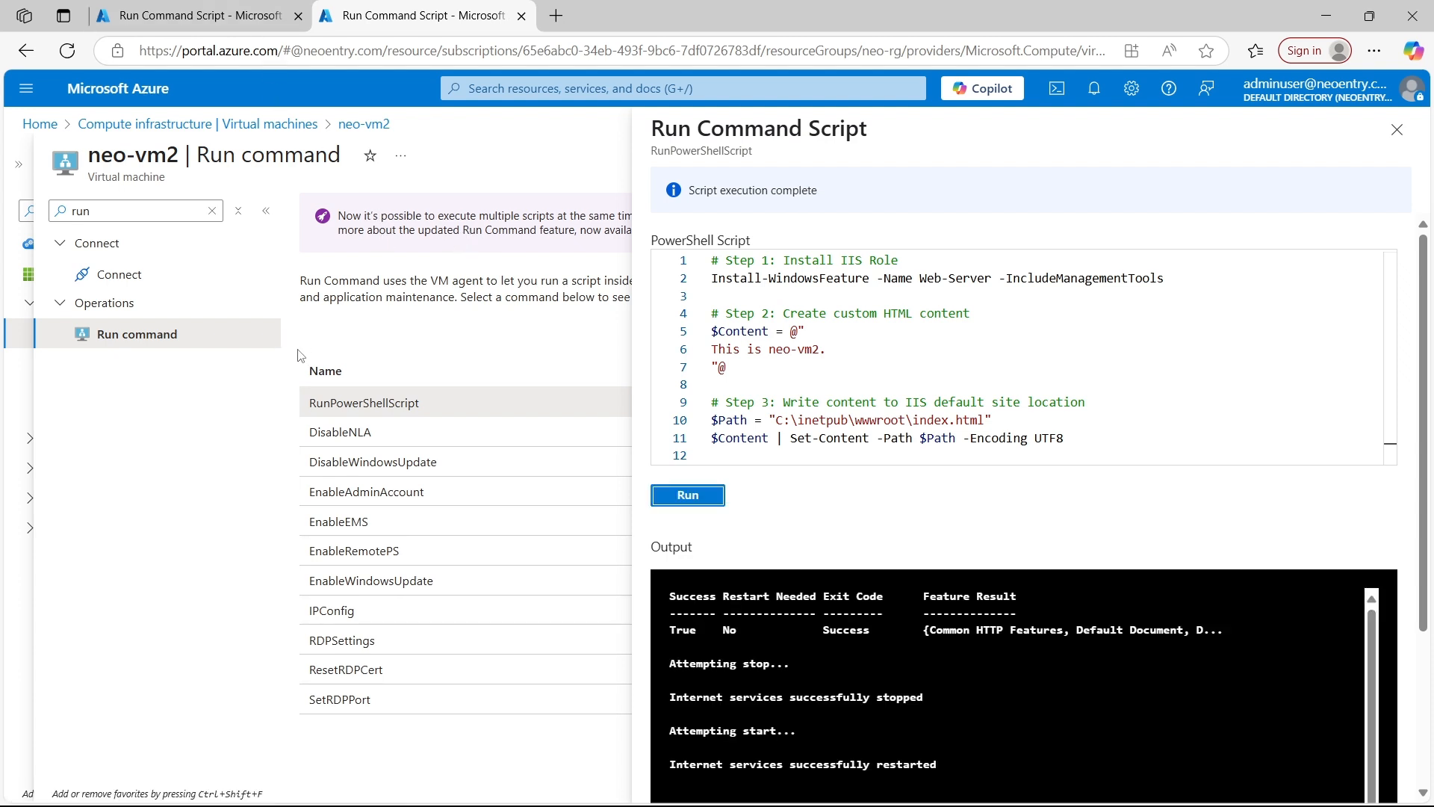
In the neo-vm1 browser tab, go to the virtual machines list, open neo-vm1 and copy its public IP address
left_click(224, 19)
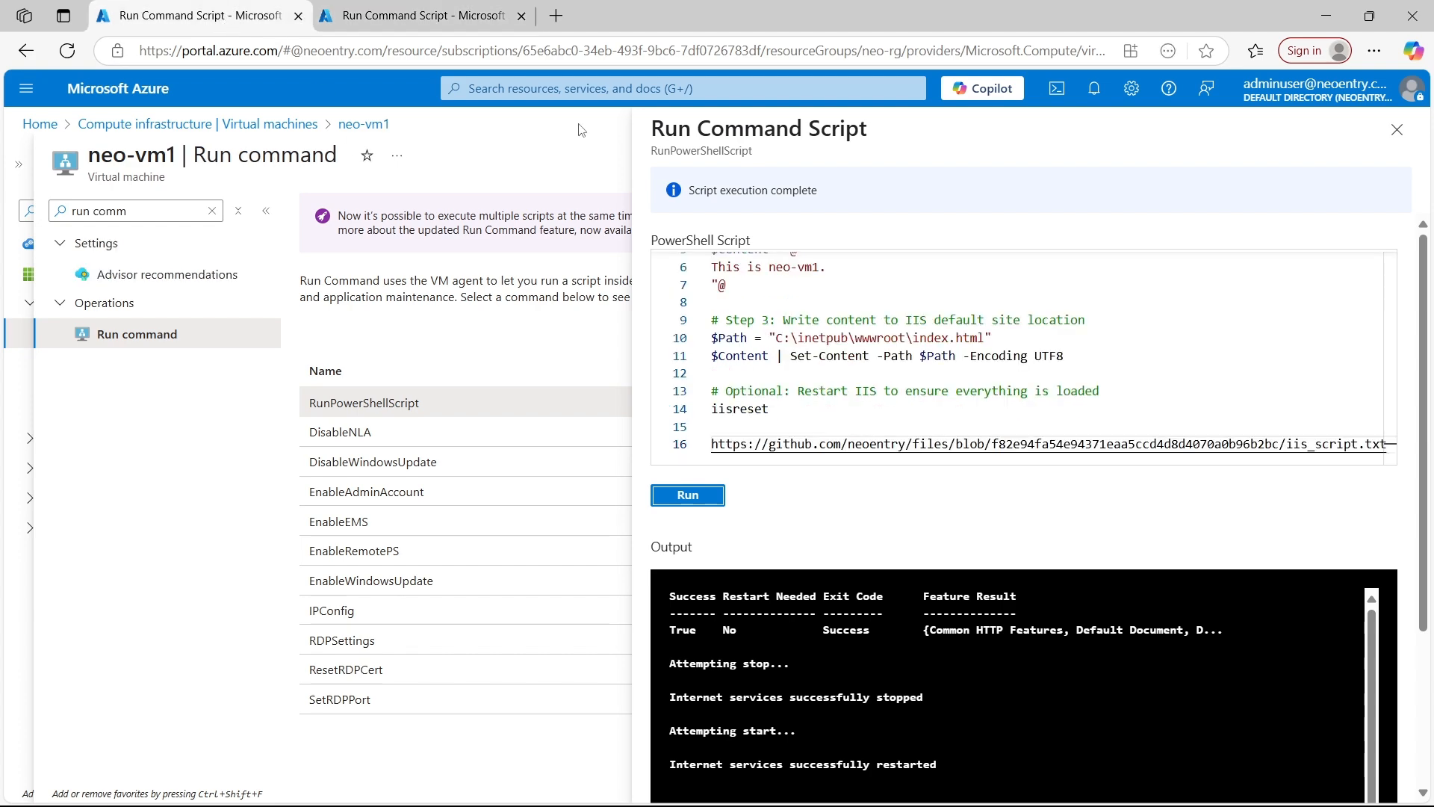
left_click(538, 89)
left_click(517, 364)
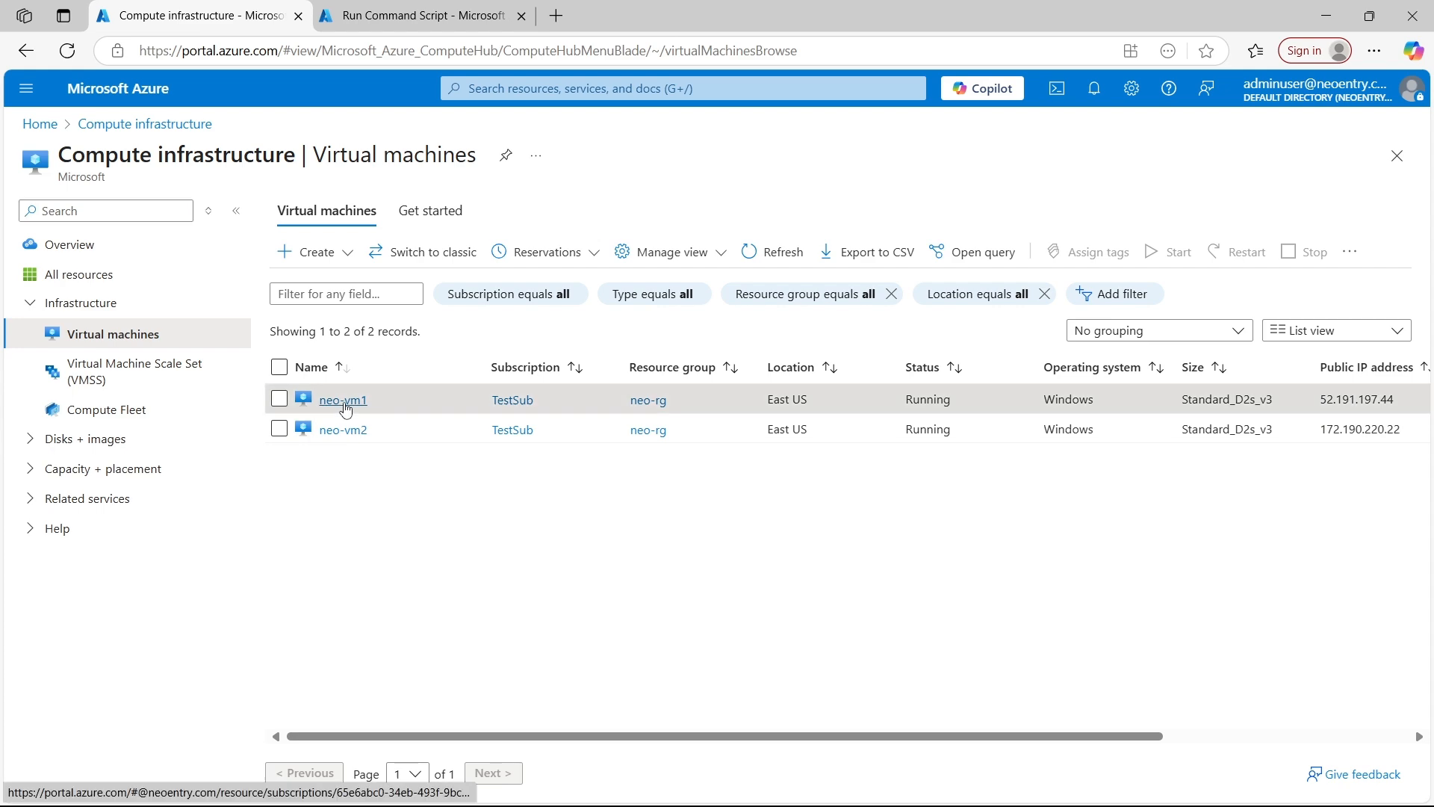
left_click(342, 399)
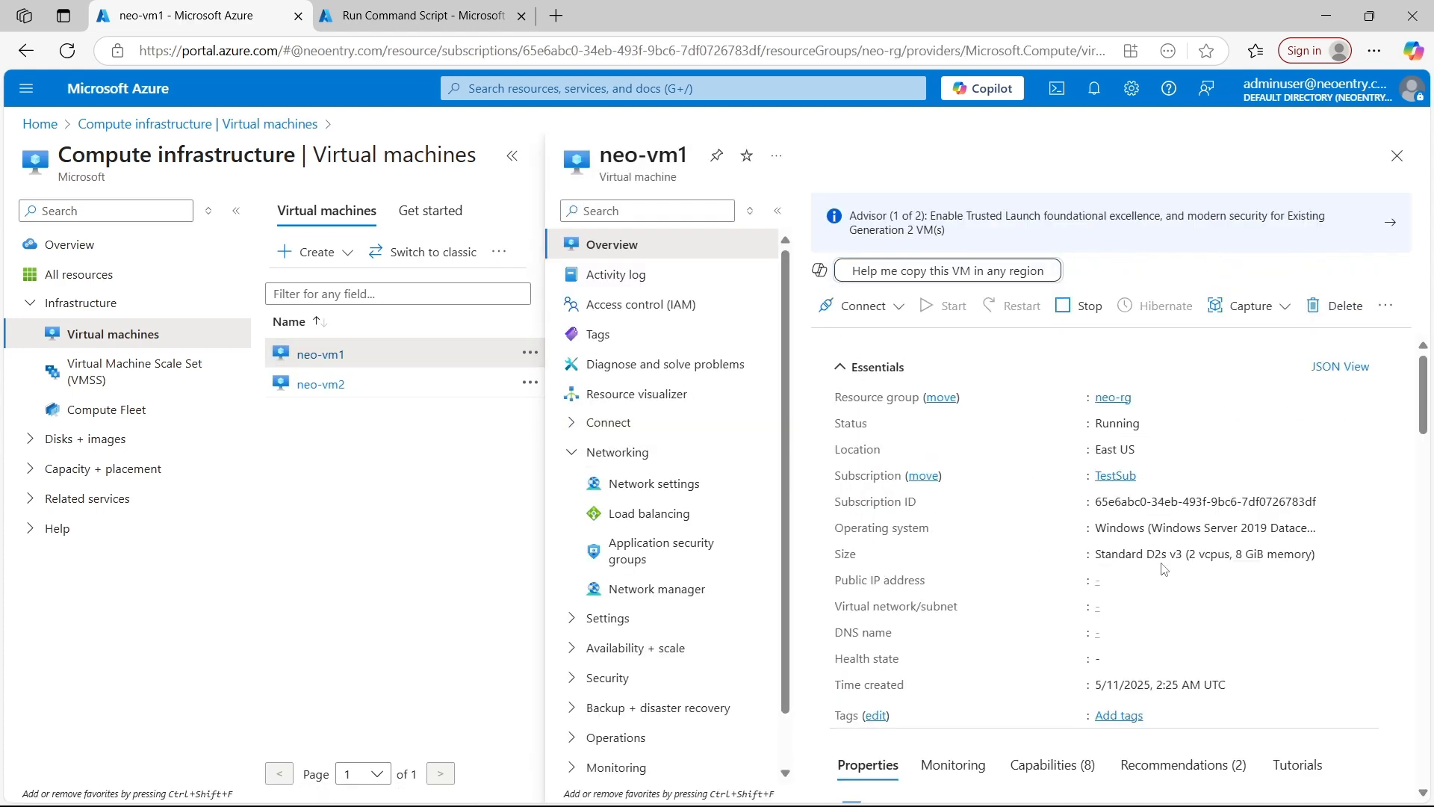
left_click(515, 157)
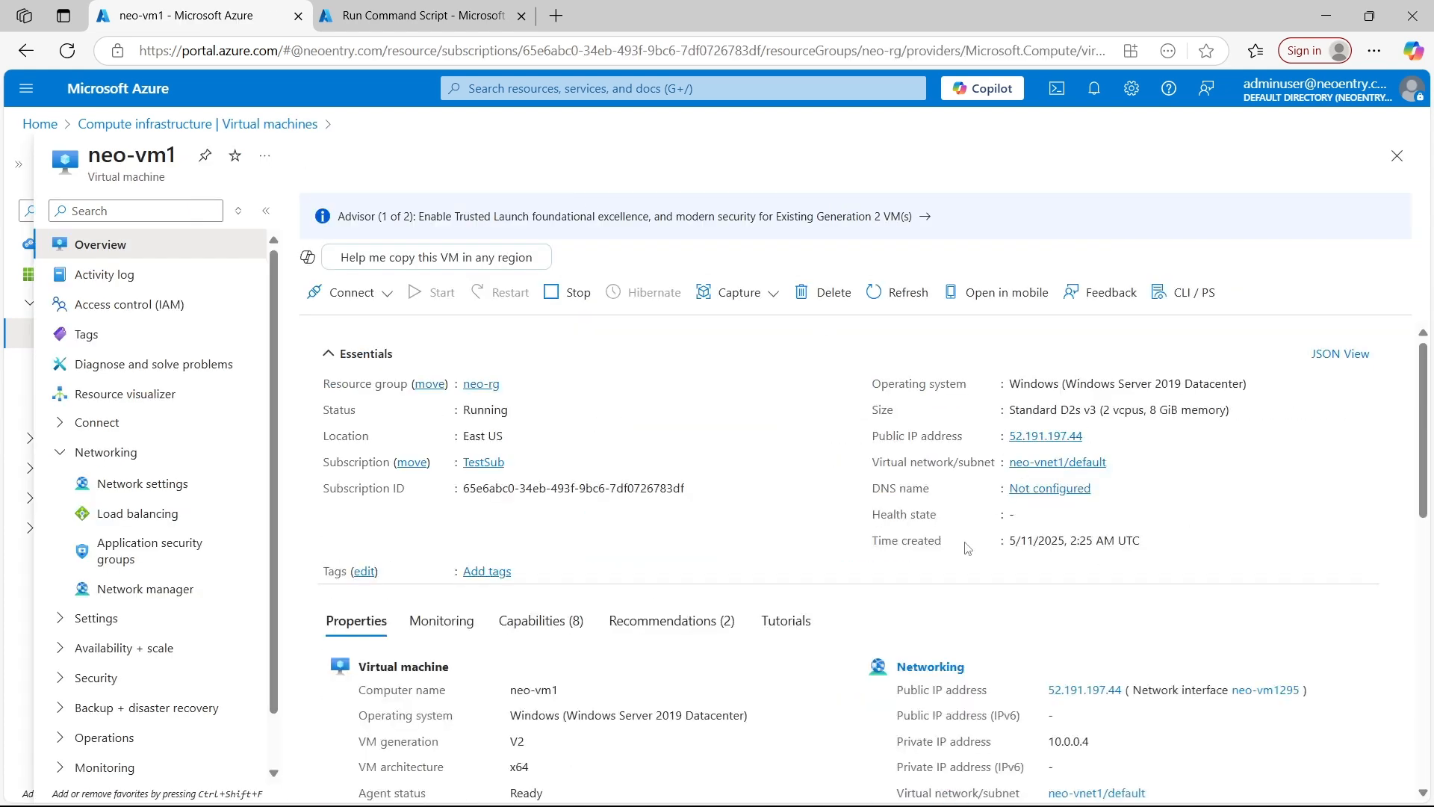
left_click(1094, 435)
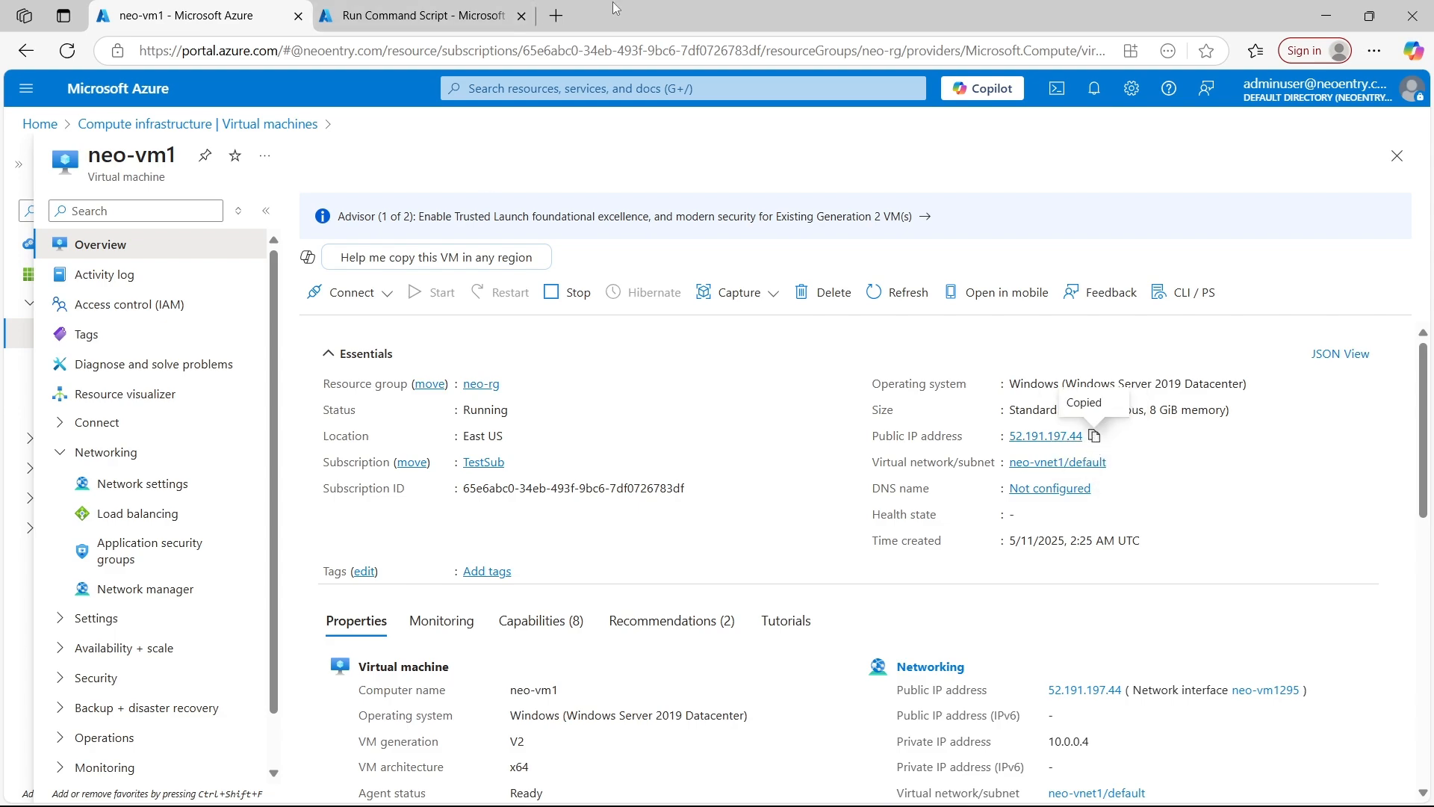
Load neo-vm1's copied public IP address in a new browser tab to check its web page
left_click(478, 15)
left_click(553, 23)
key("ctrl+v")
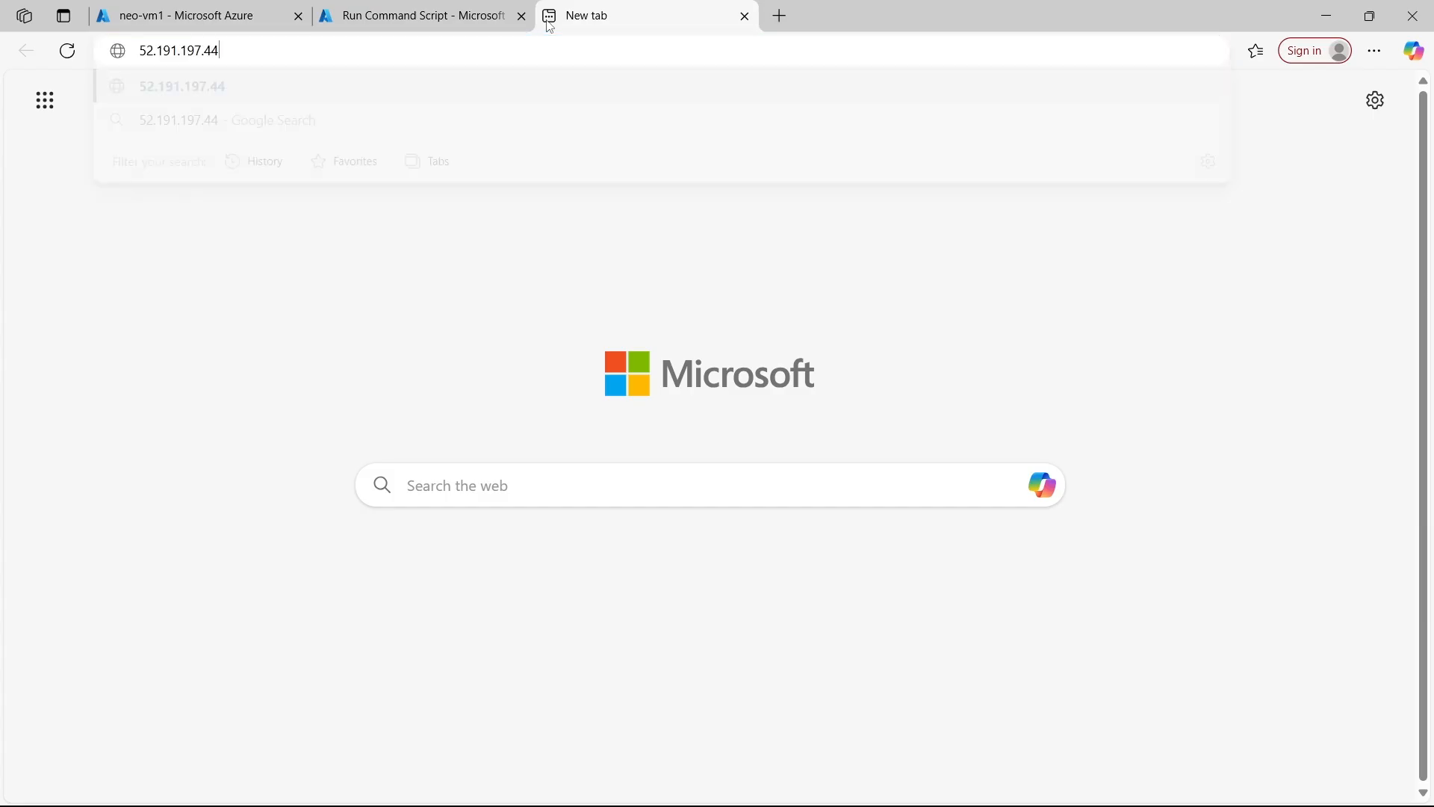
key("Return")
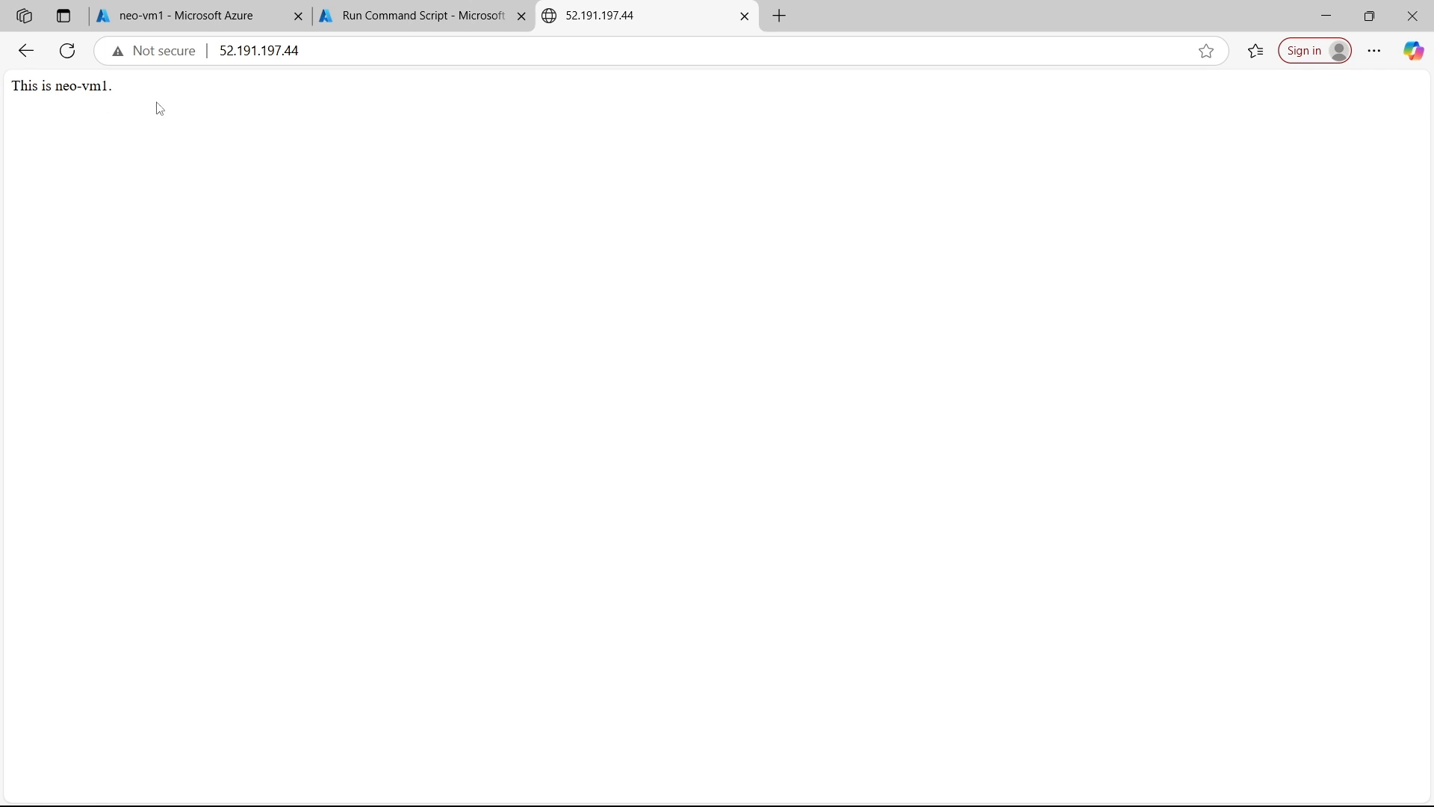
In the neo-vm2 portal tab, go to the virtual machines list, open neo-vm2 and copy its public IP address
left_click(404, 16)
left_click(589, 88)
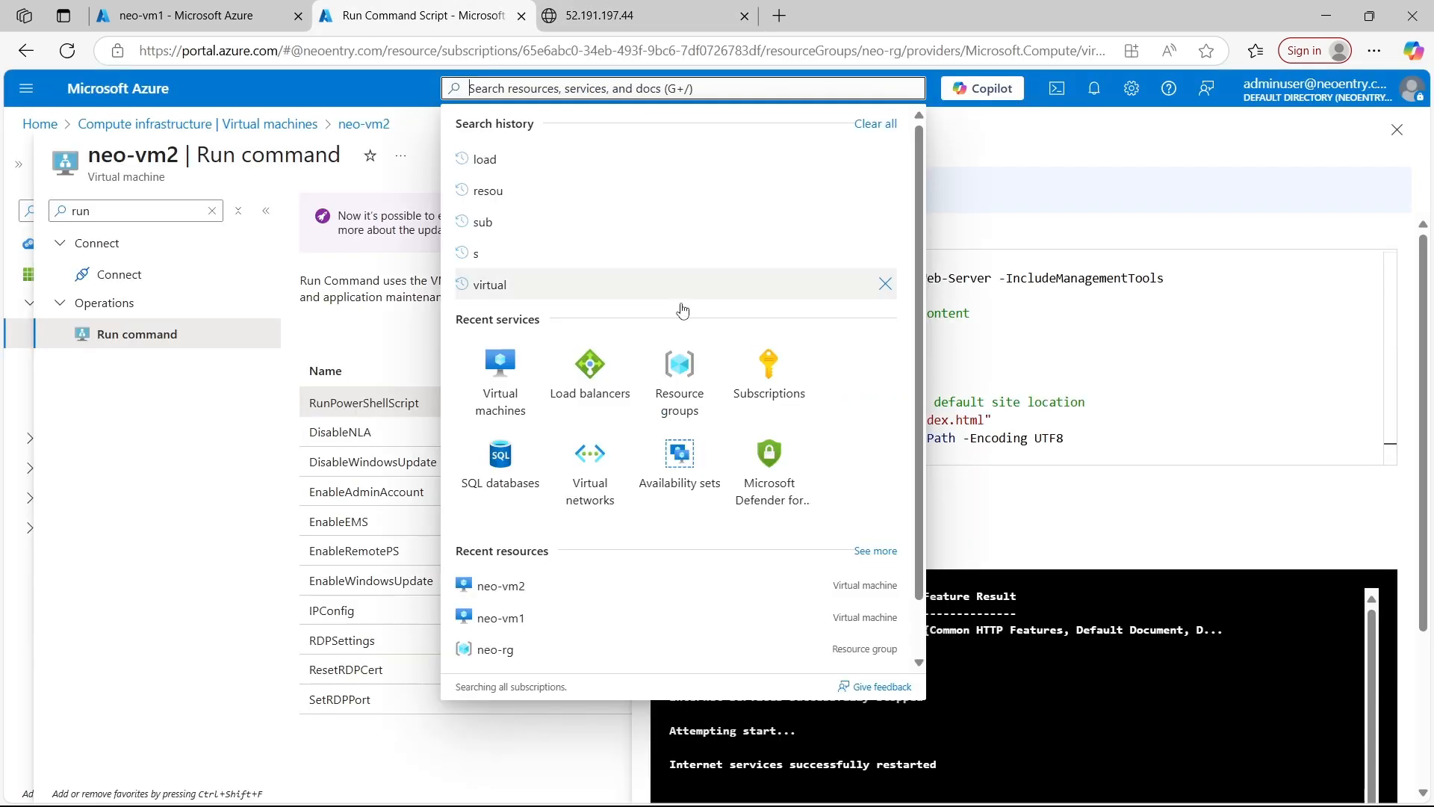
left_click(496, 370)
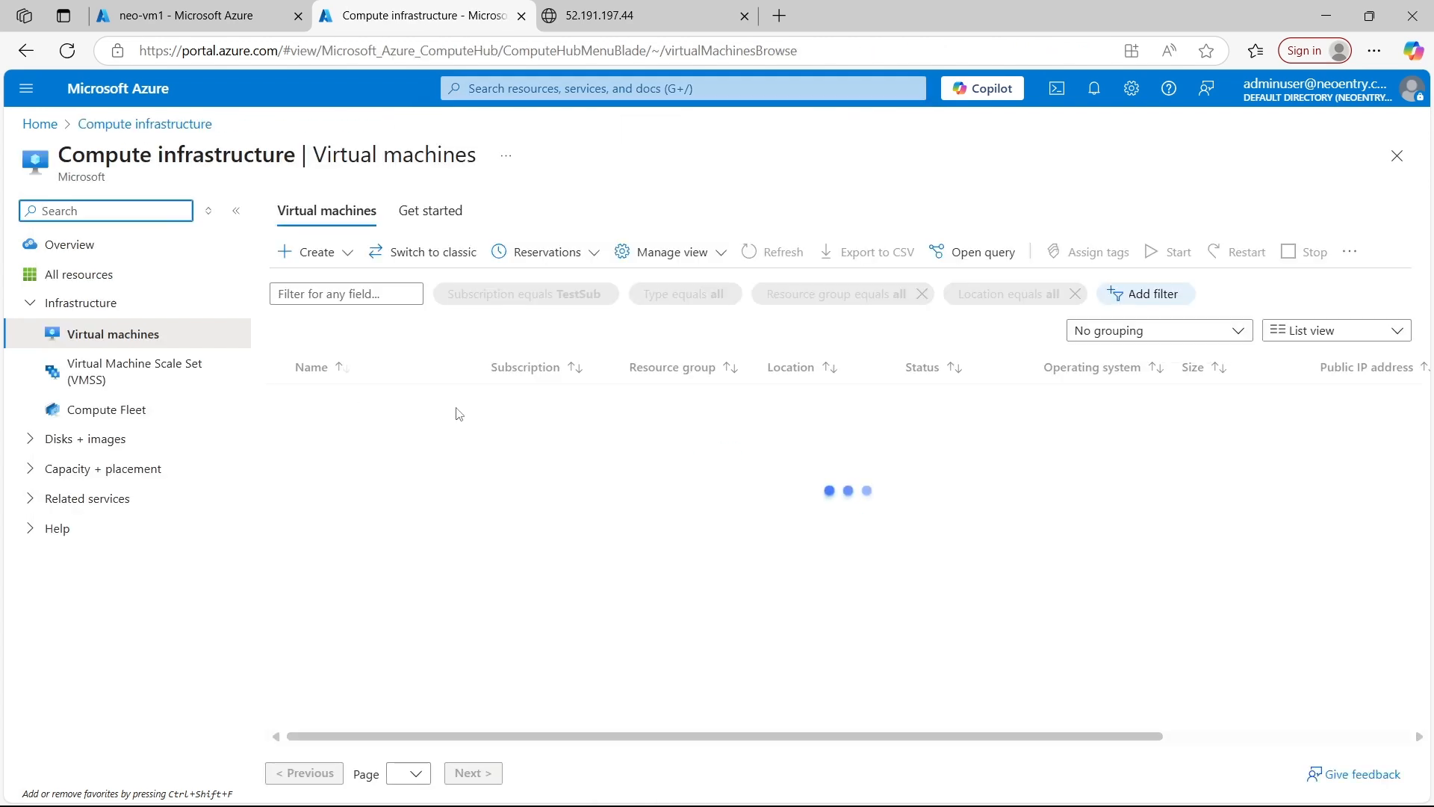
left_click(336, 427)
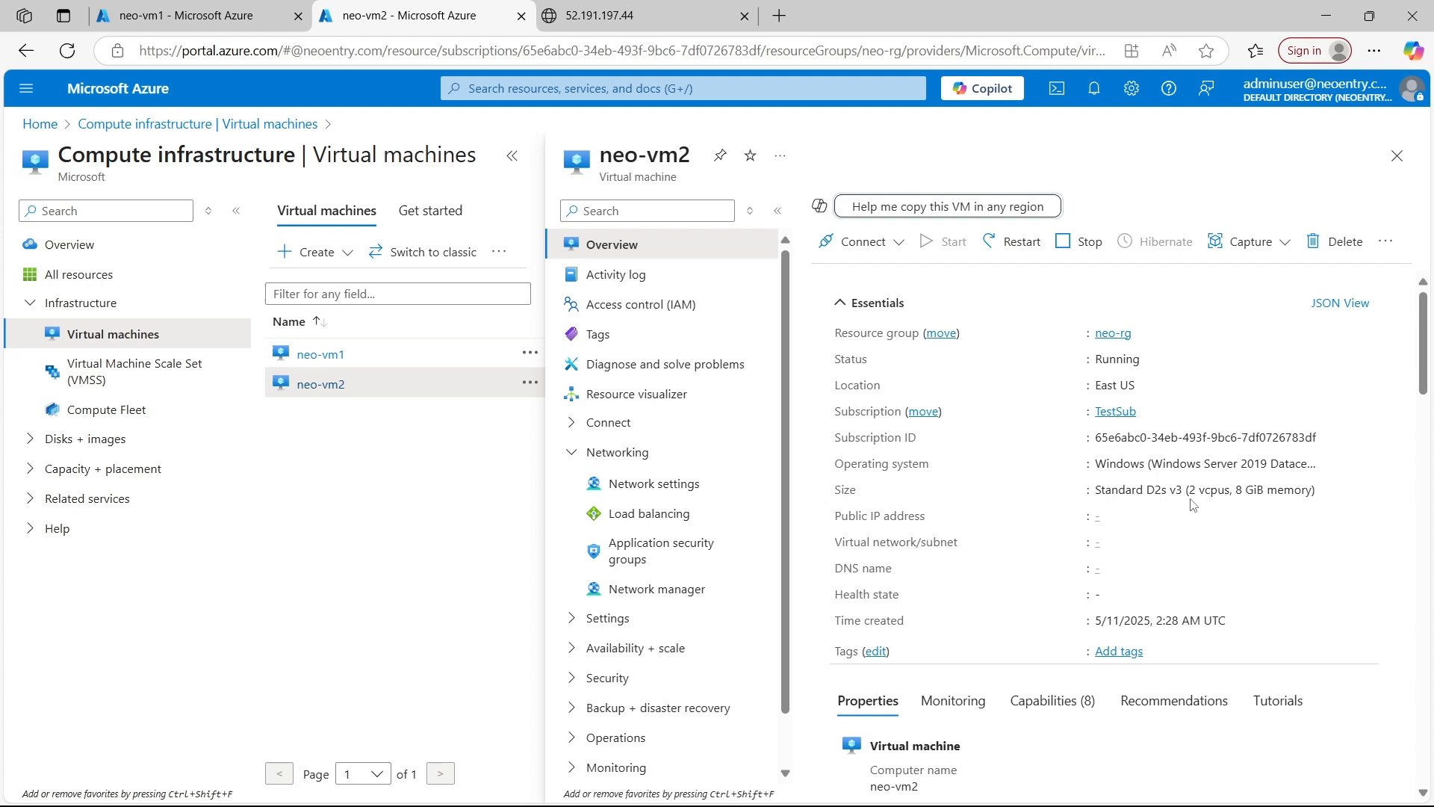
scroll(1190, 504, "down", 2)
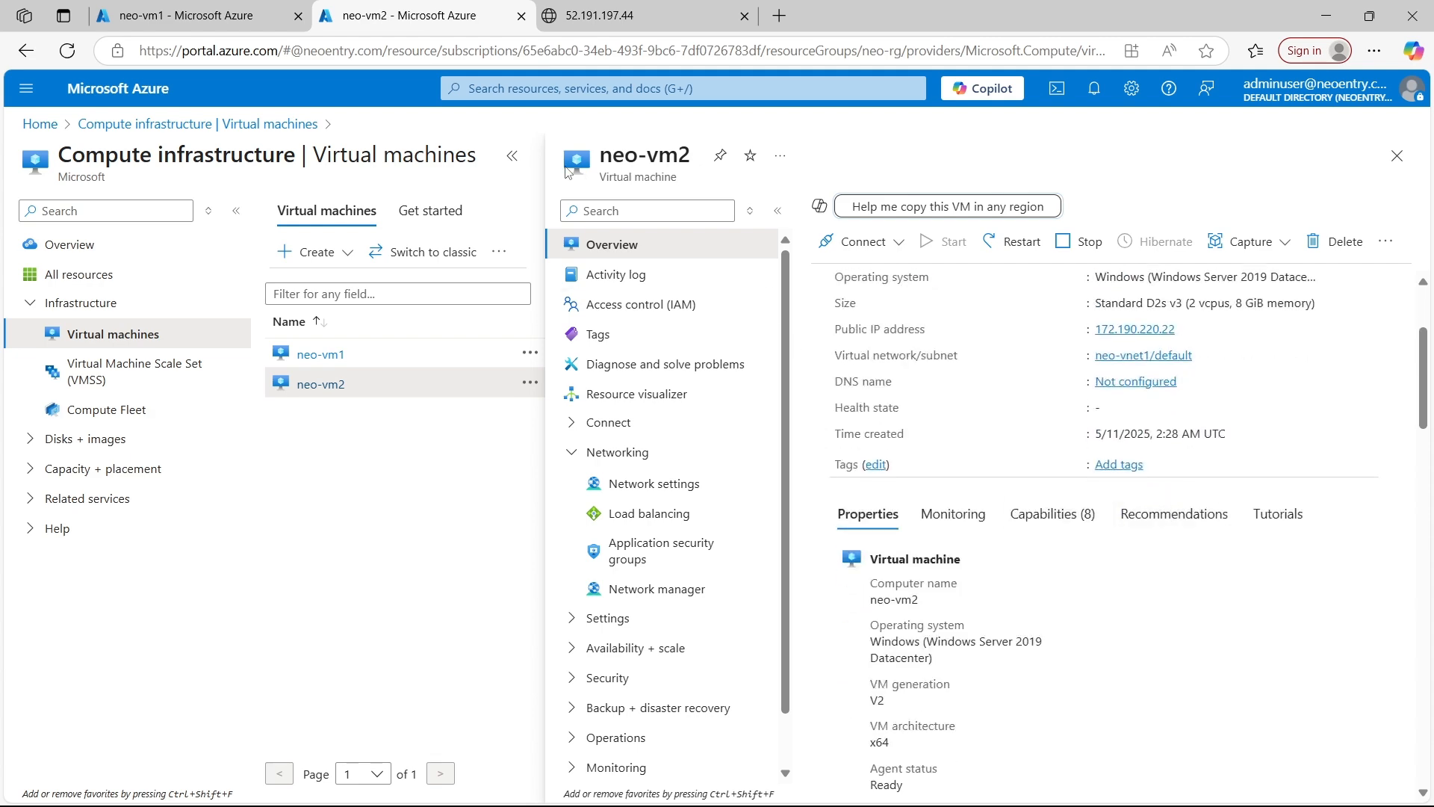
left_click(512, 155)
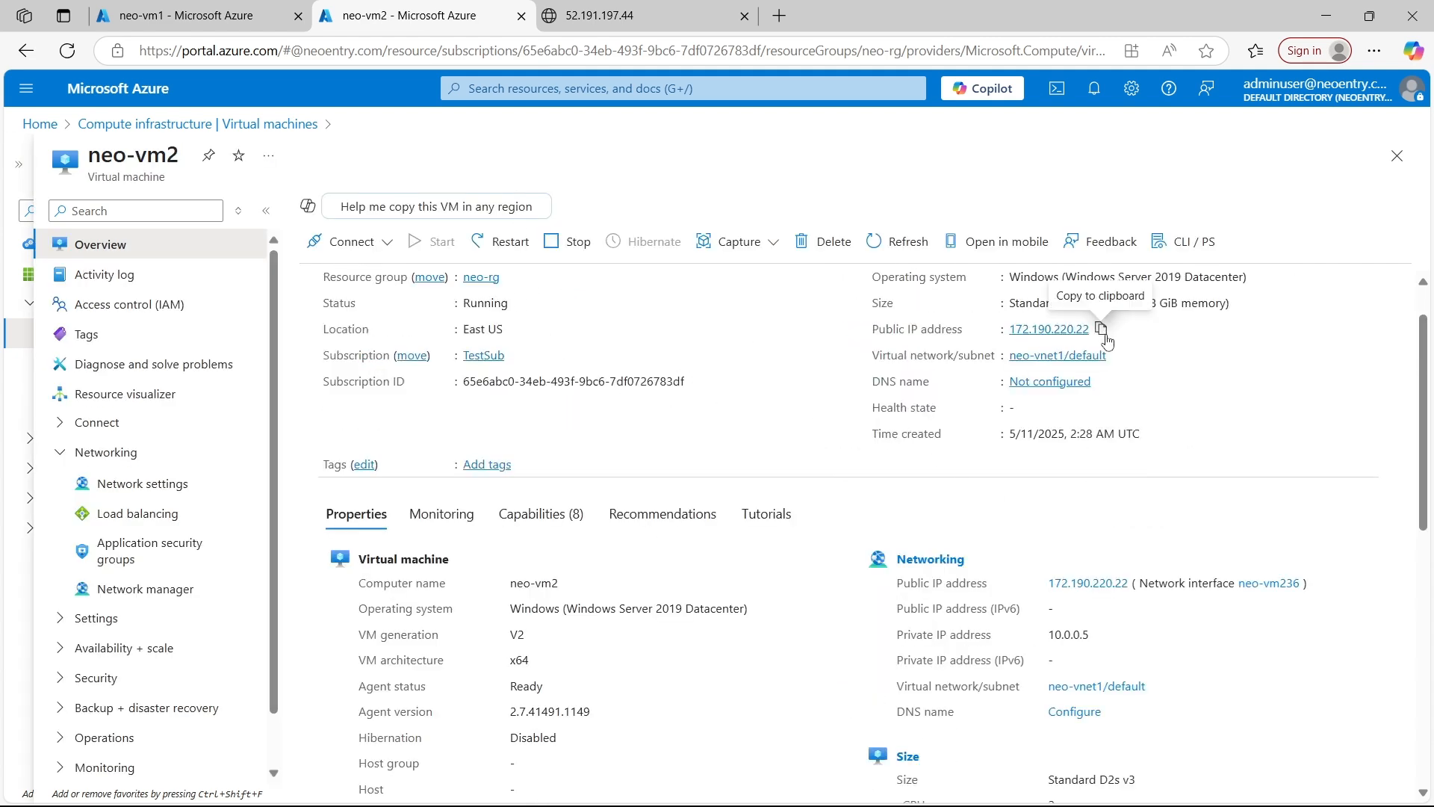
left_click(1100, 329)
Load neo-vm2's copied public IP address in a new browser tab to check its web page
left_click(780, 16)
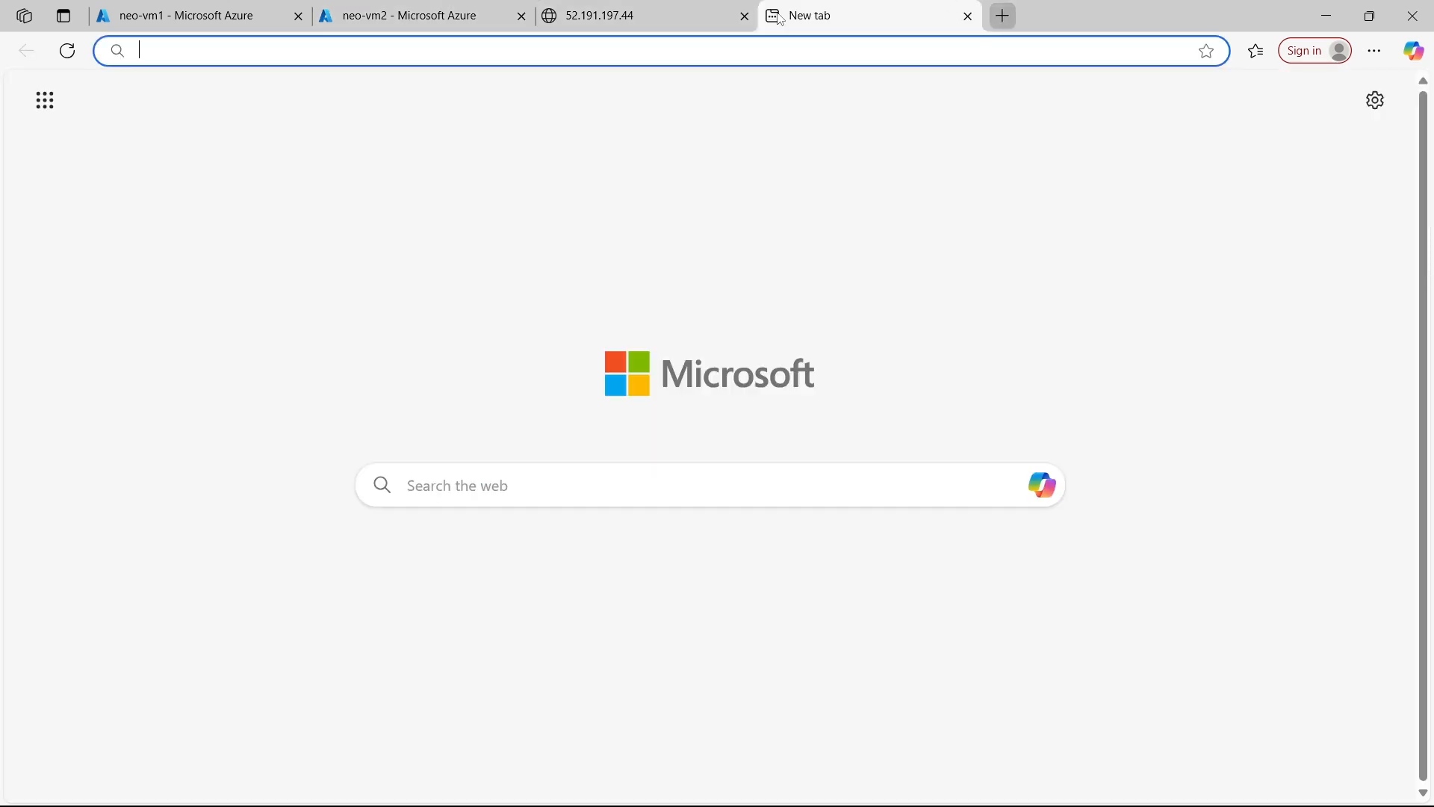
key("ctrl+v")
key("Return")
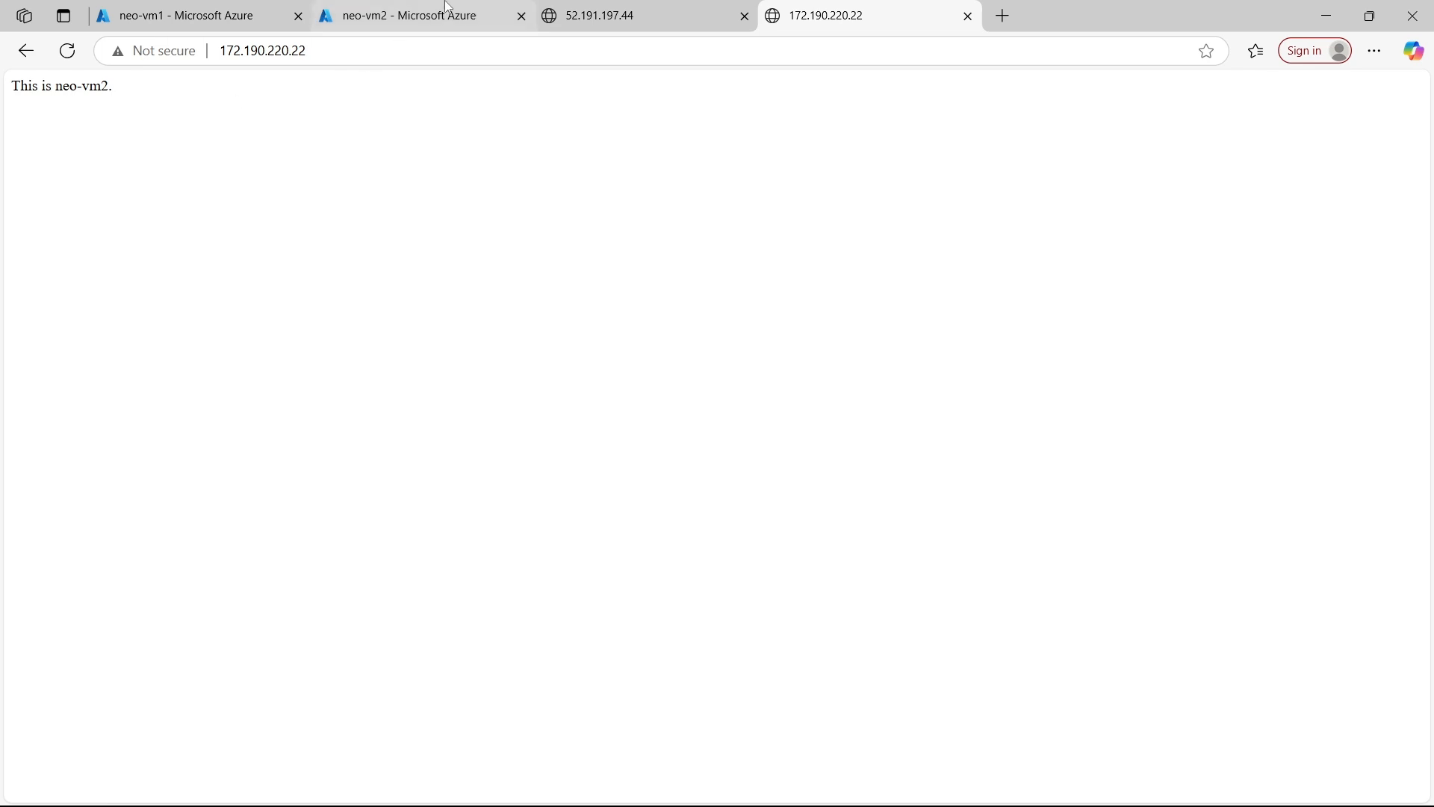
Return to neo-vm1, go through its network settings to the network interface's IP configurations and open ipconfig1 for editing
left_click(422, 15)
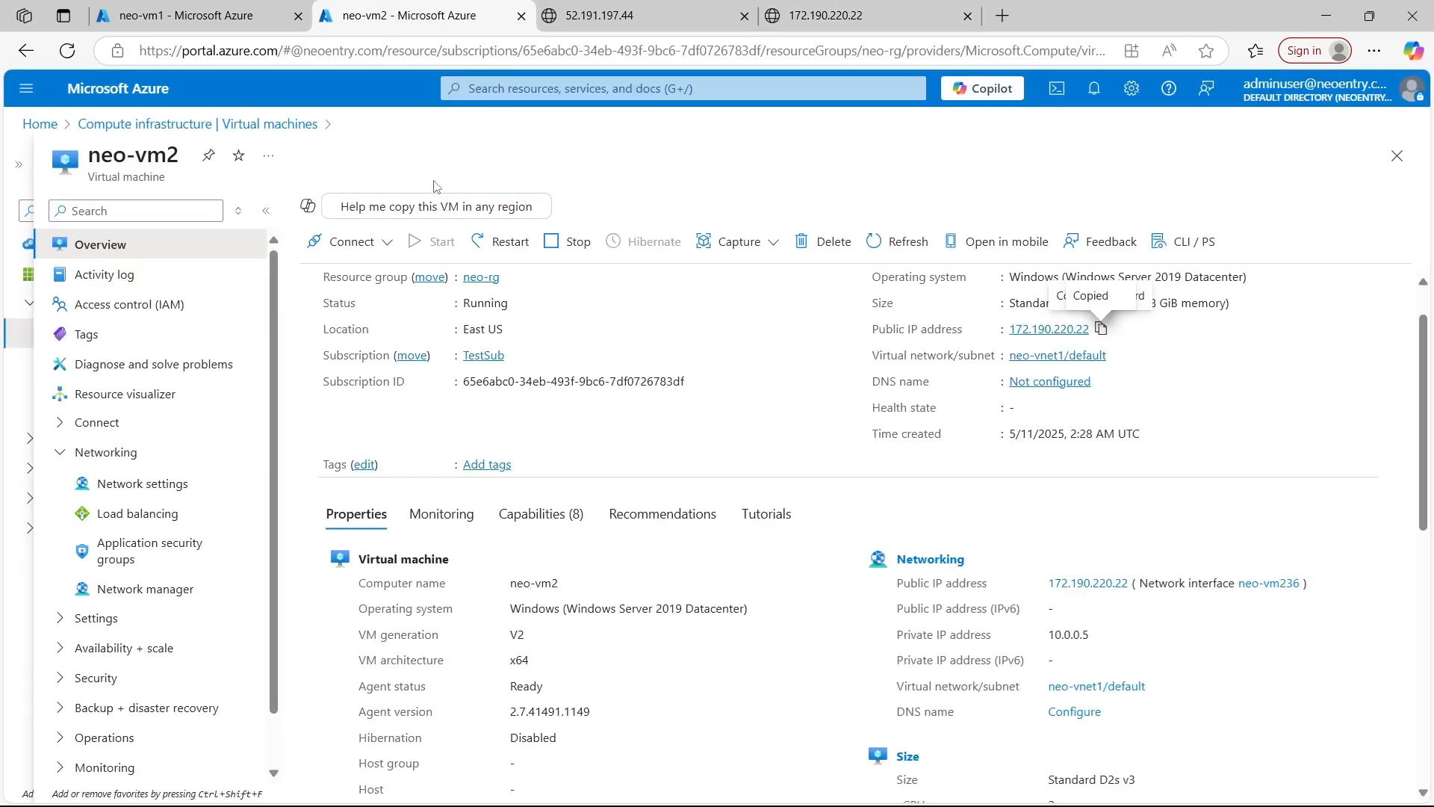
left_click(258, 13)
left_click(201, 486)
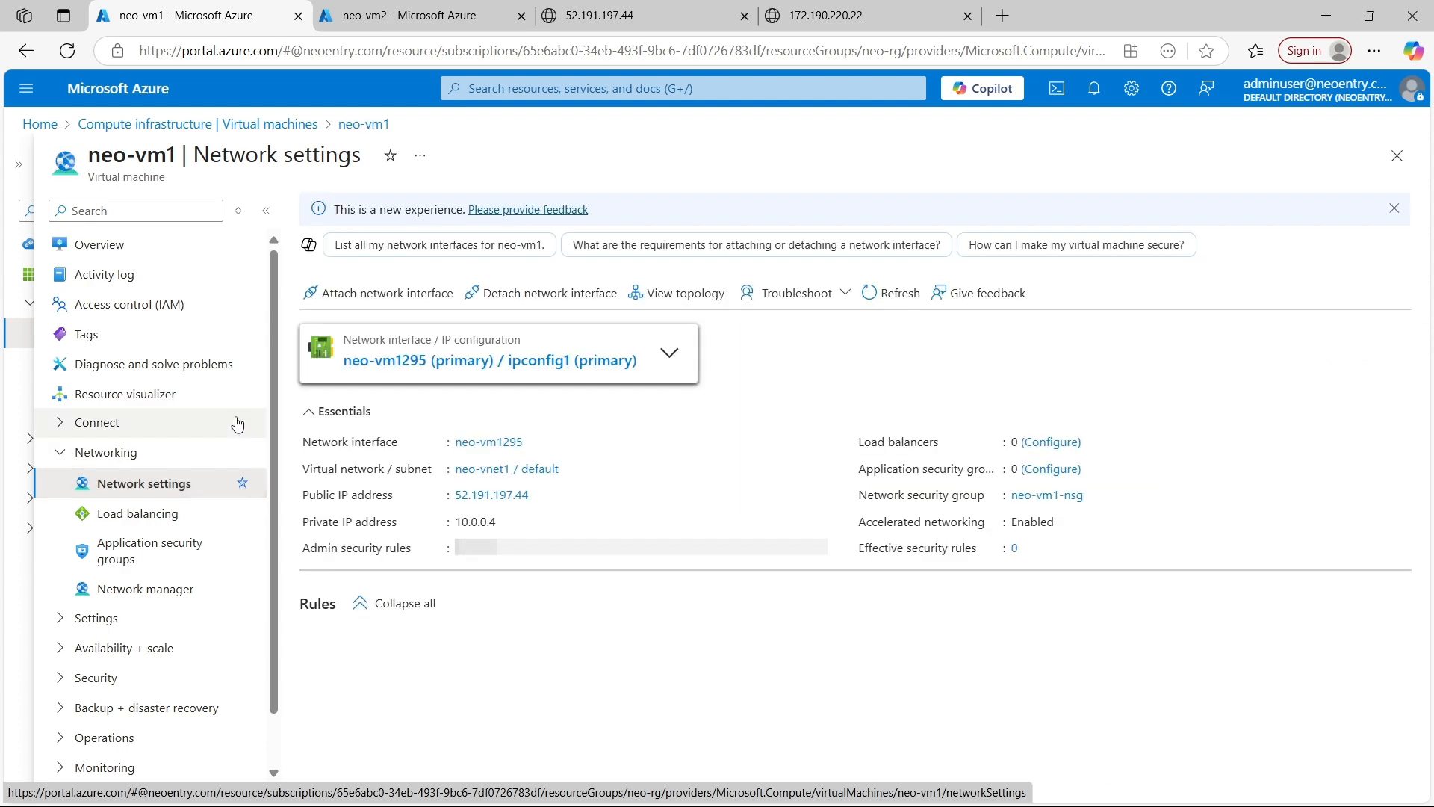
left_click(510, 364)
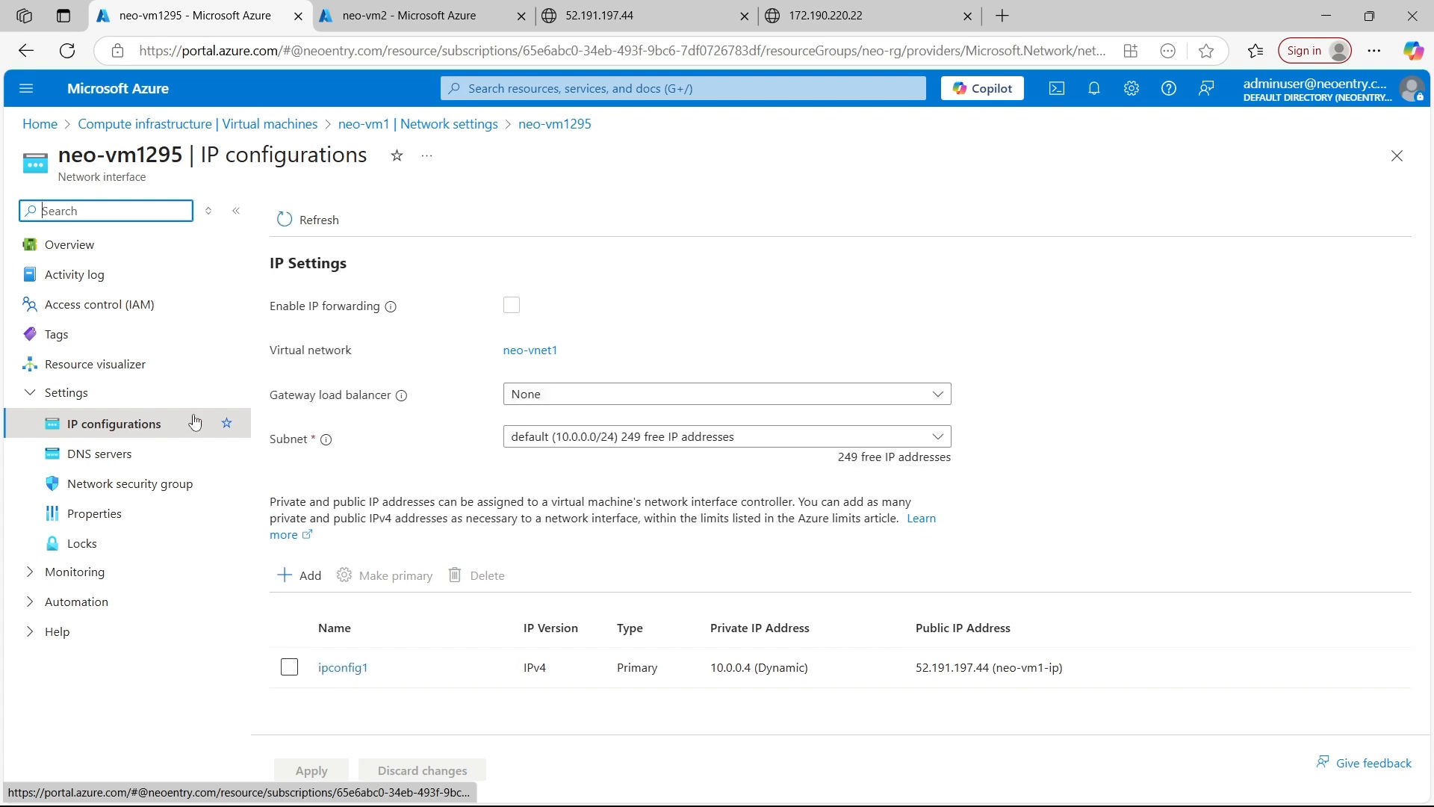
left_click(351, 669)
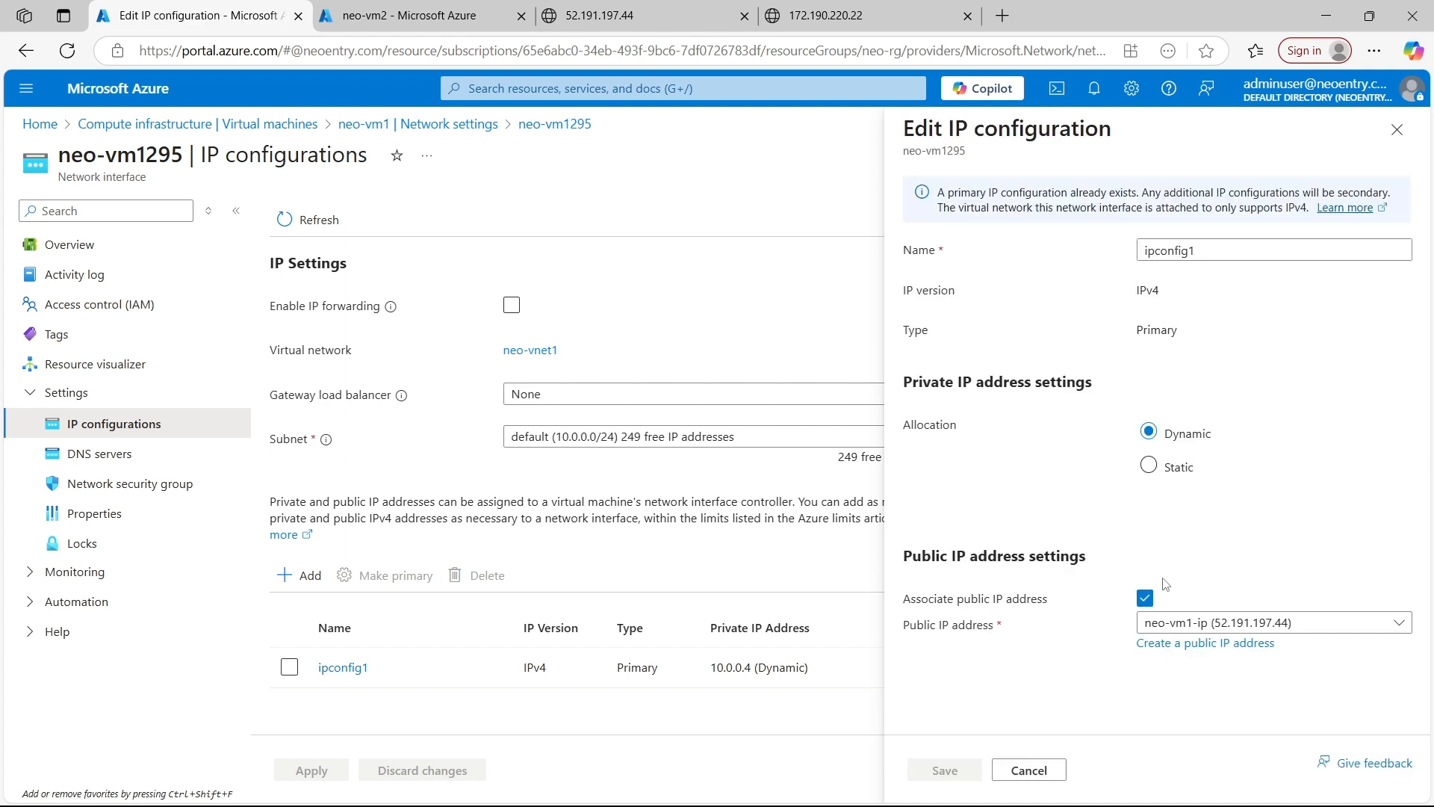
Turn off the public IP address association for neo-vm1's ipconfig1 and save the configuration
left_click(1145, 598)
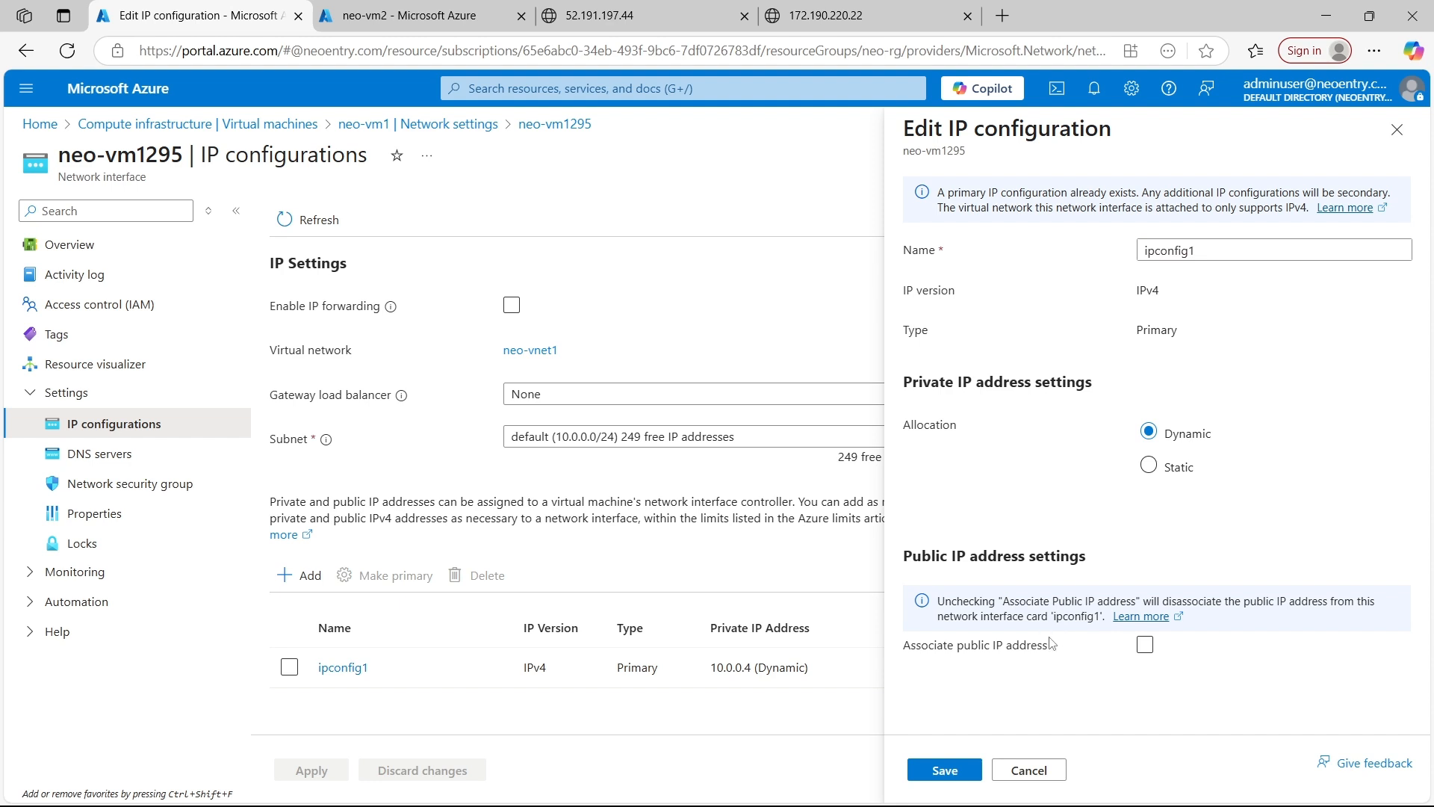
left_click(1146, 646)
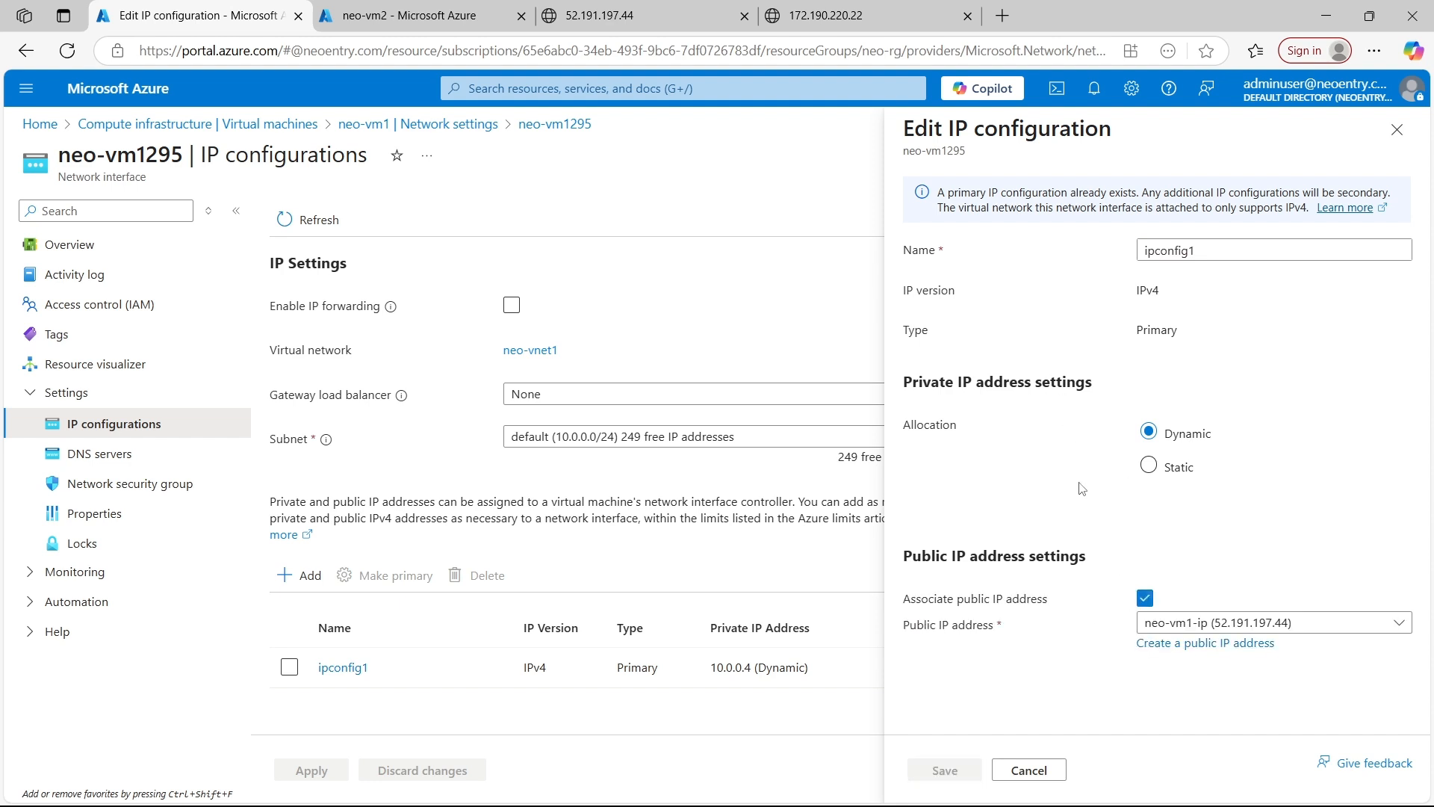
left_click(1146, 600)
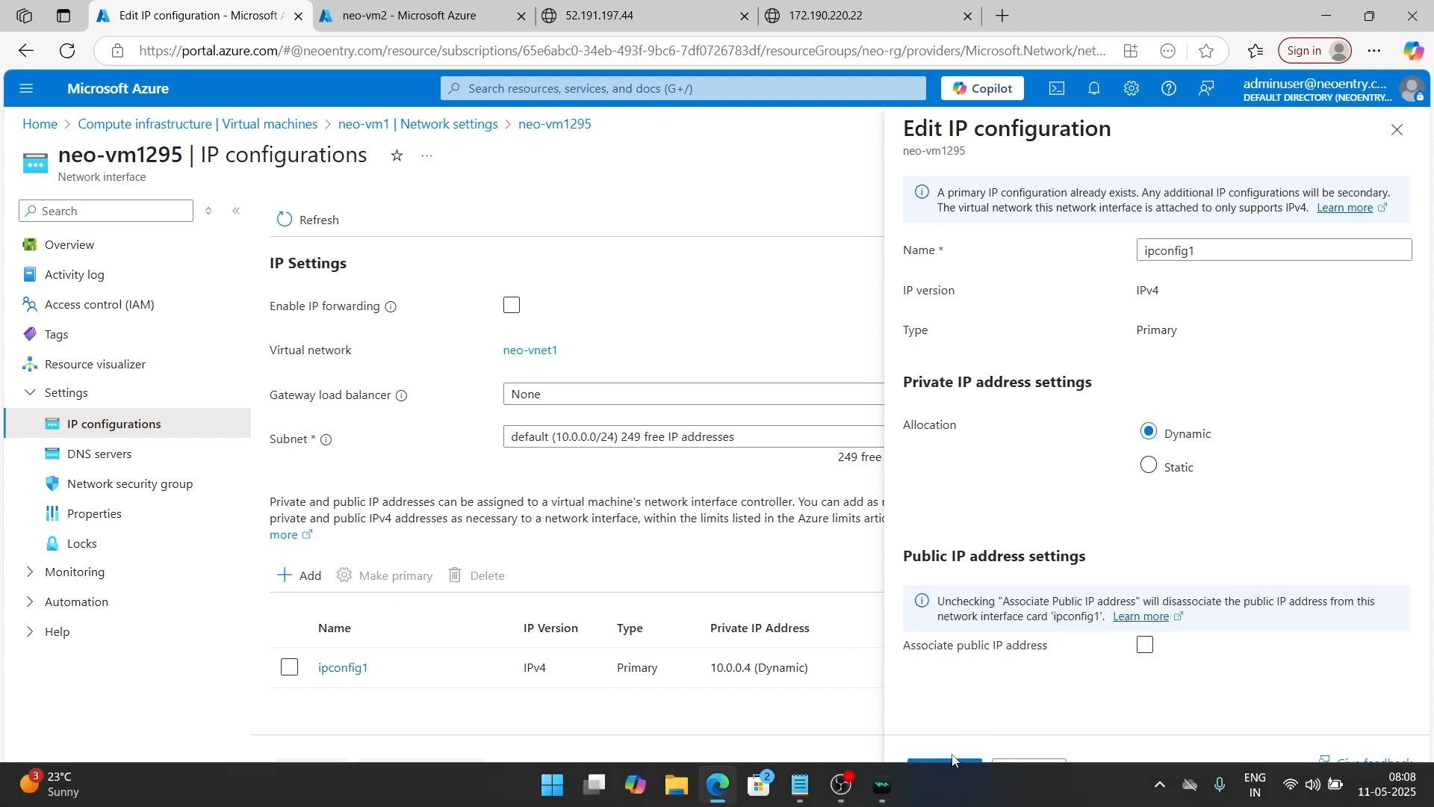
left_click(947, 769)
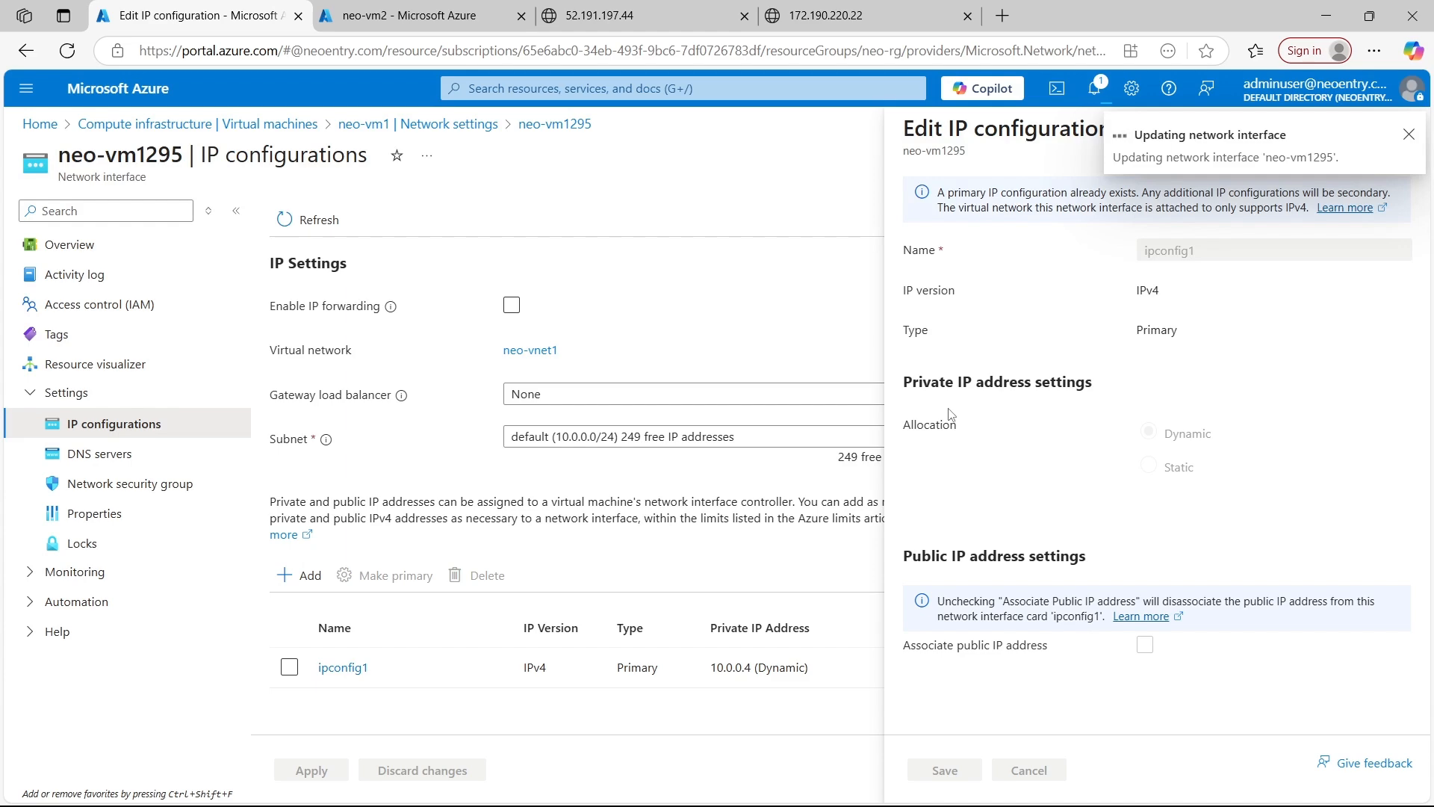
In the neo-vm2 portal tab, open its network interface's ipconfig1 through the network settings, turn off the public IP address association and save
left_click(427, 18)
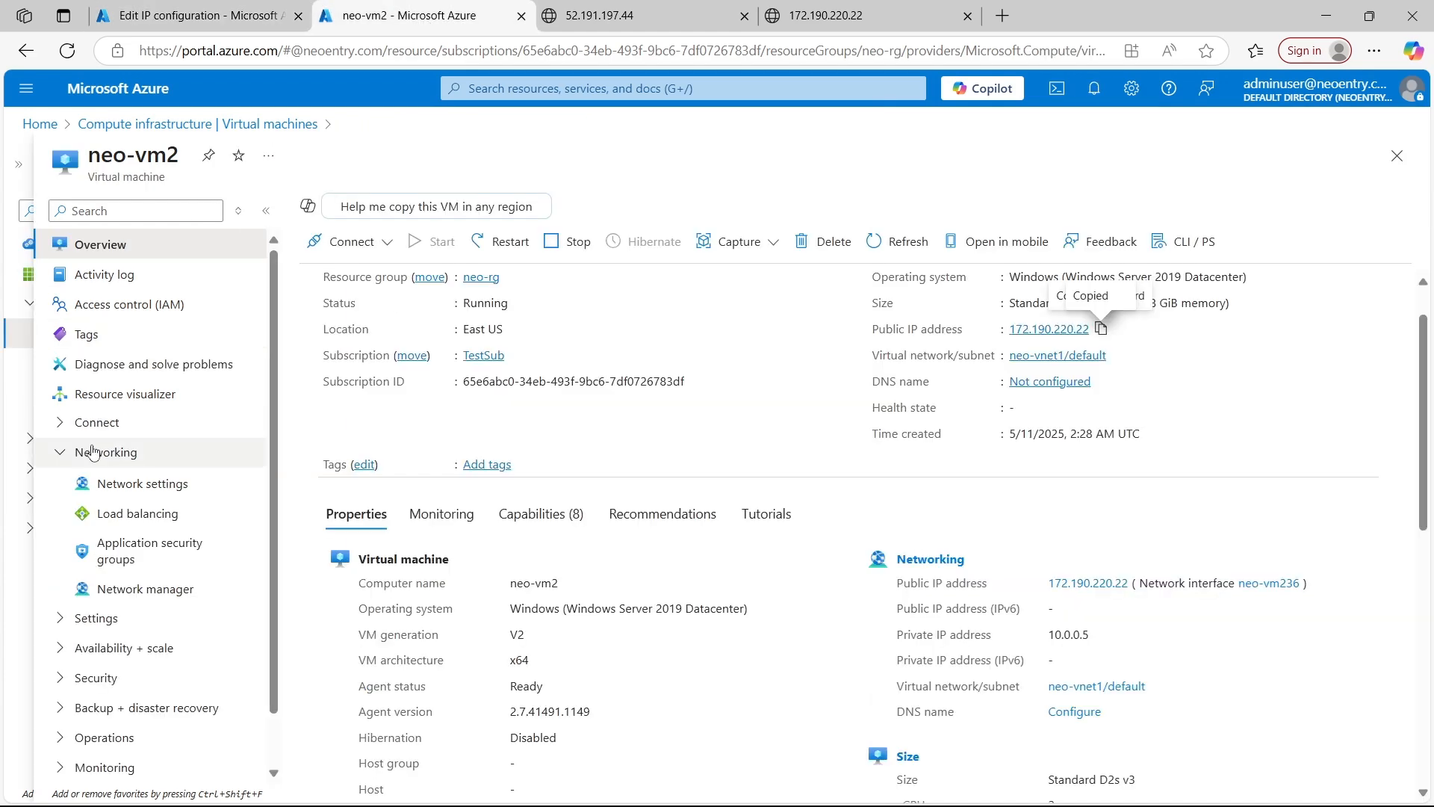
left_click(142, 483)
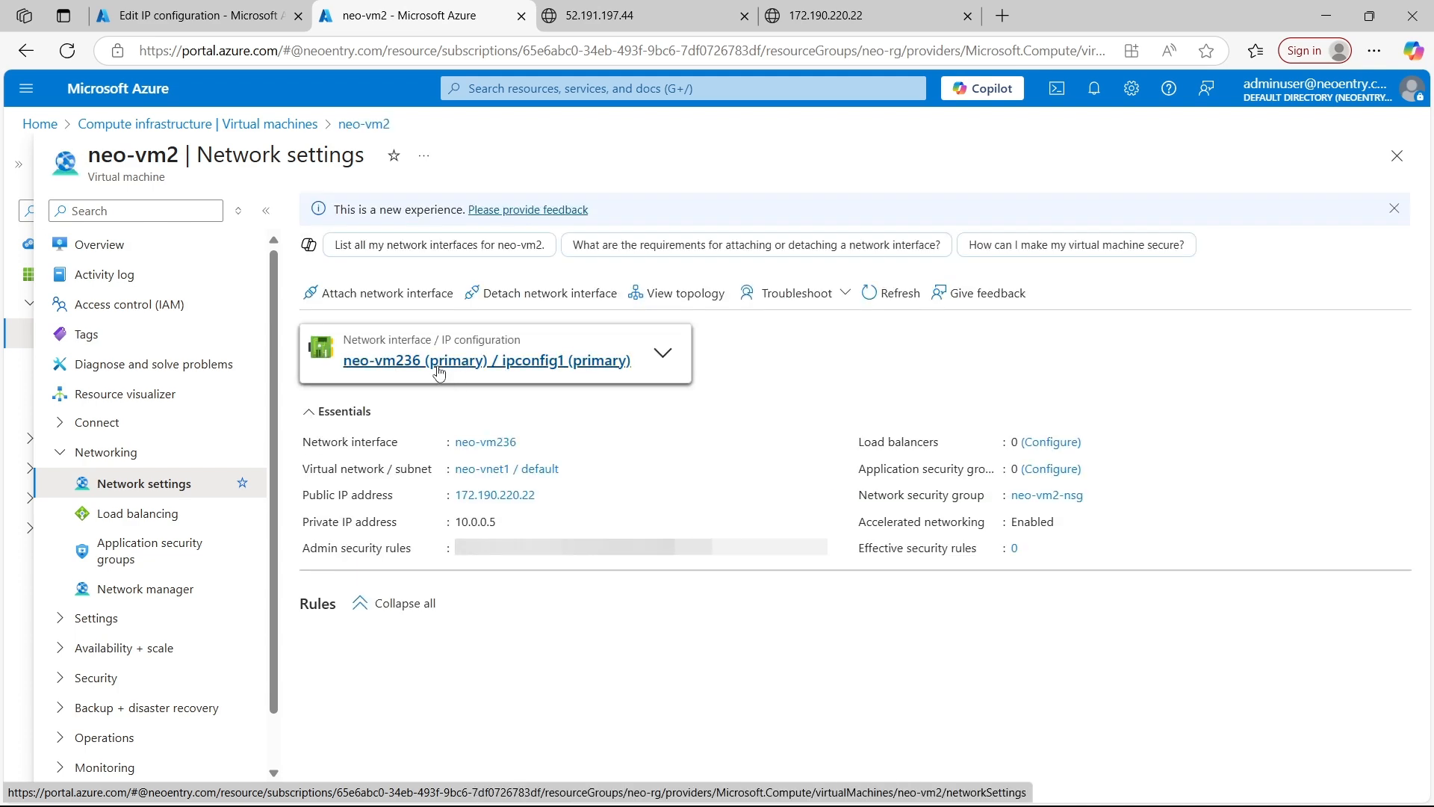
left_click(458, 363)
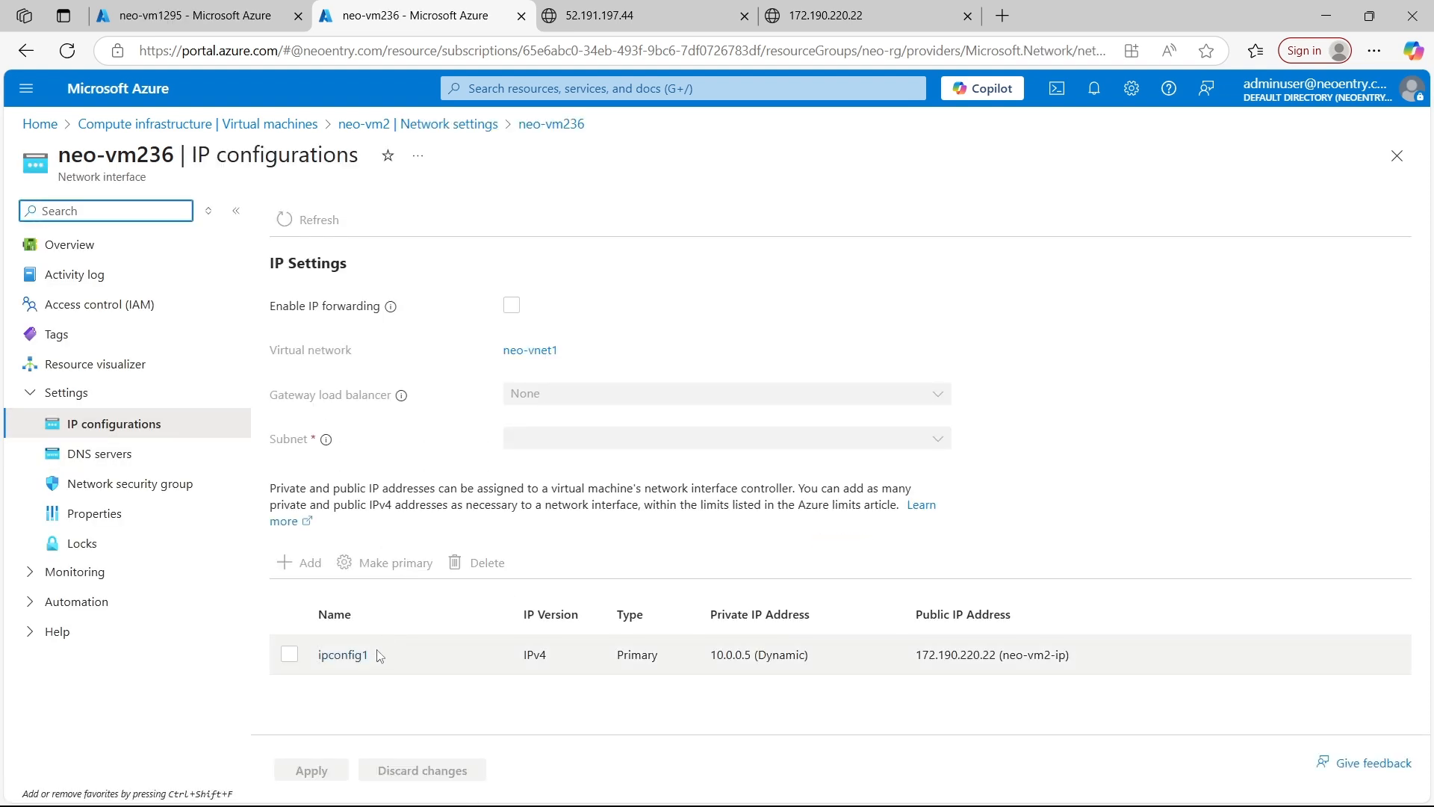
left_click(289, 666)
left_click(327, 669)
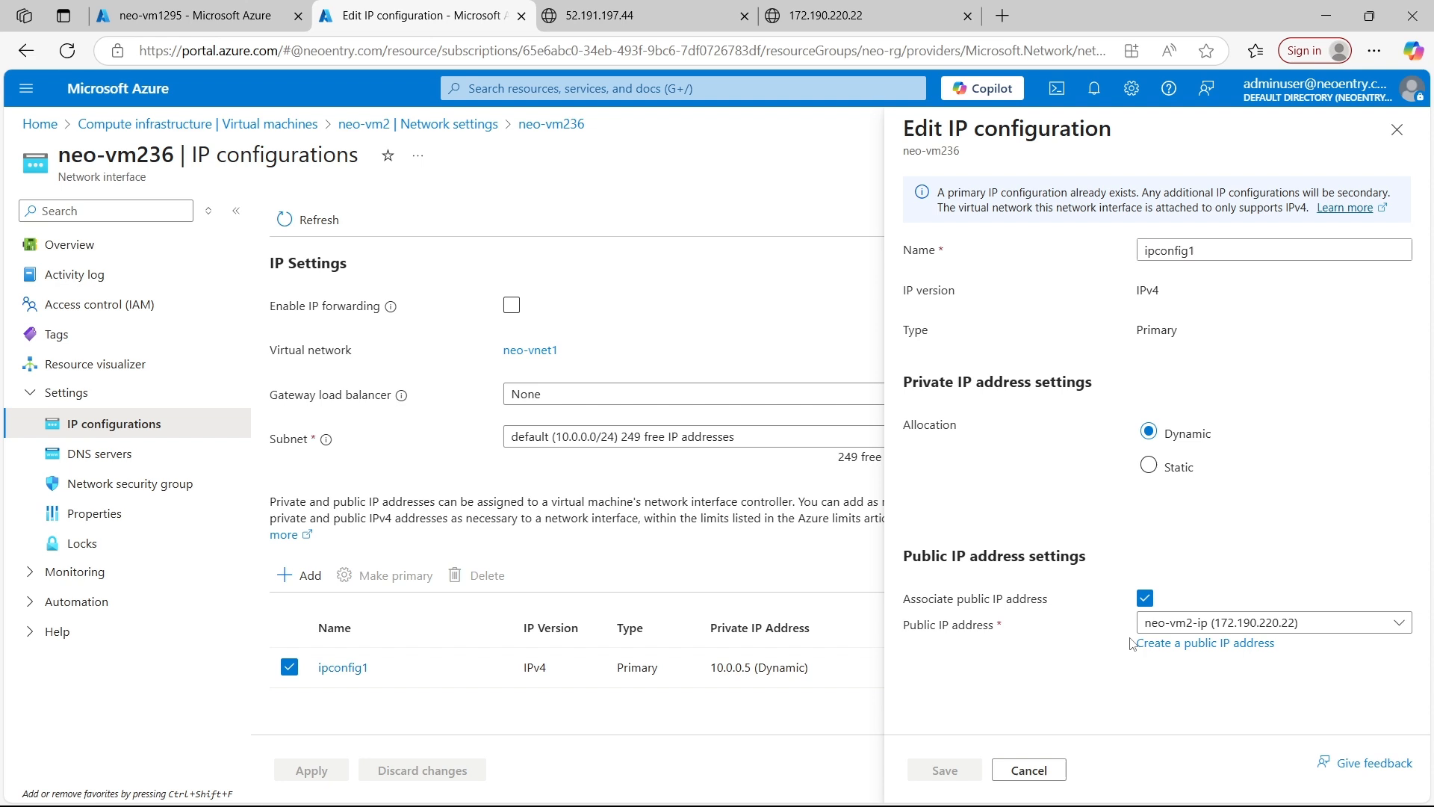
left_click(1144, 599)
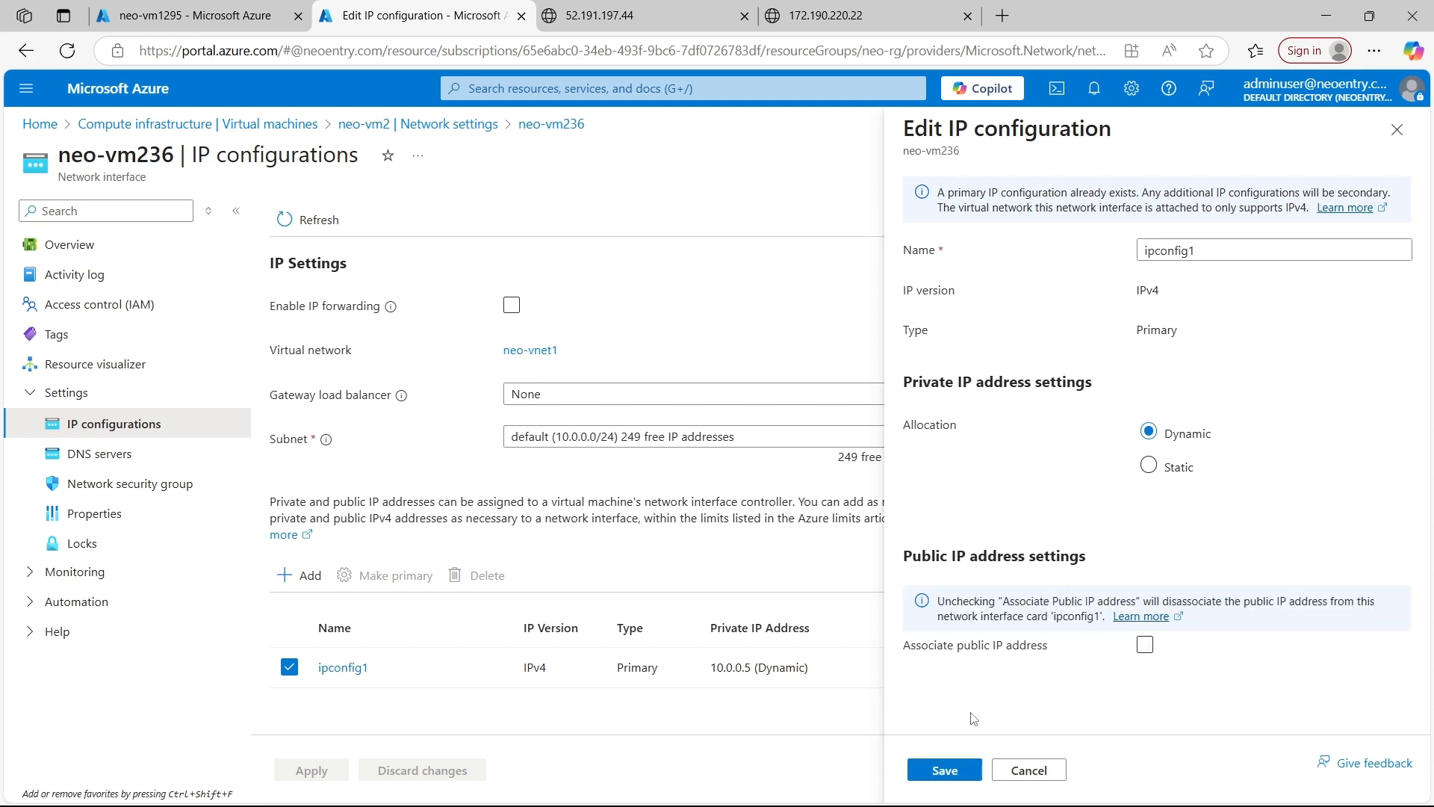
left_click(947, 775)
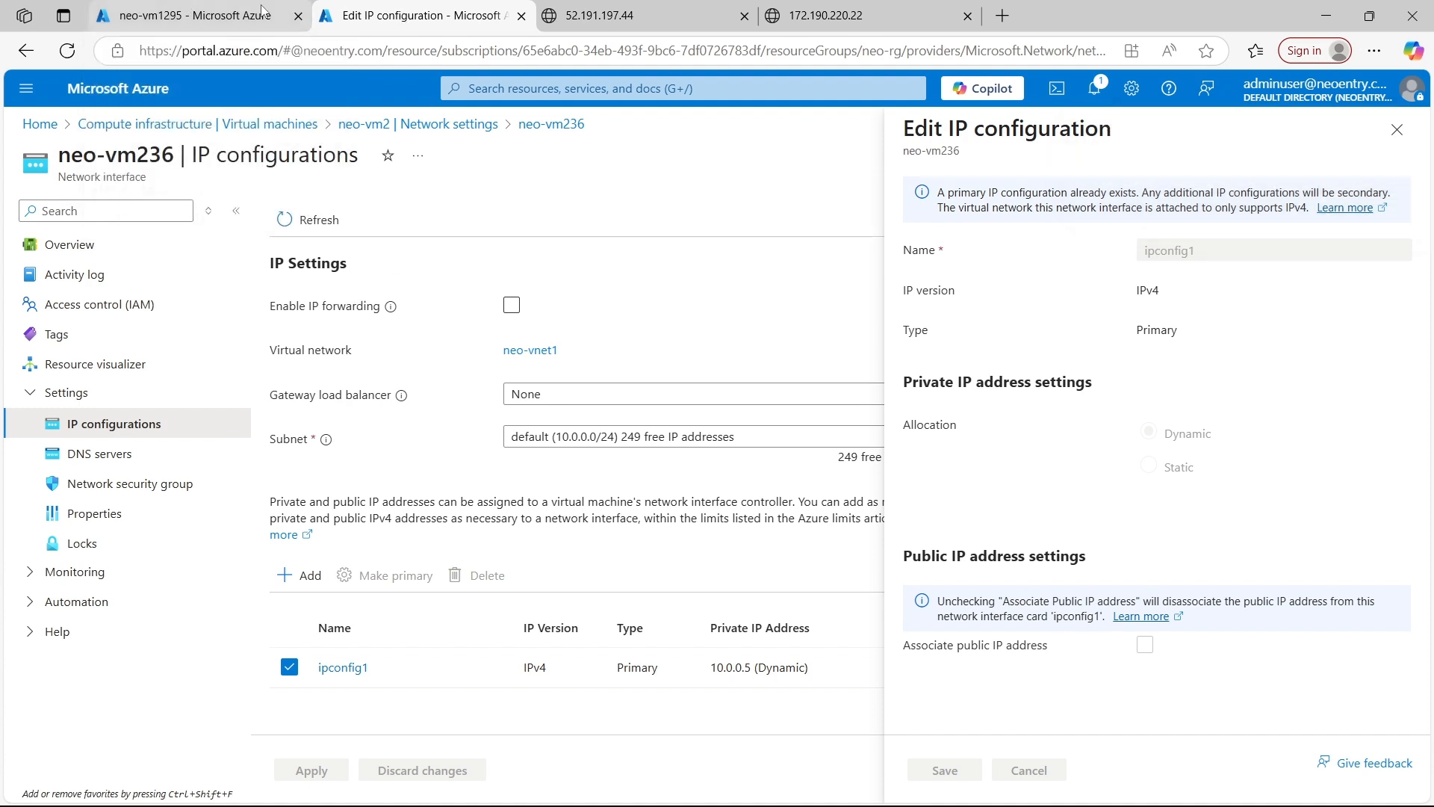
Reload the neo-vm1 and neo-vm2 public IP pages in their browser tabs to check whether they are still reachable
left_click(193, 12)
left_click(668, 15)
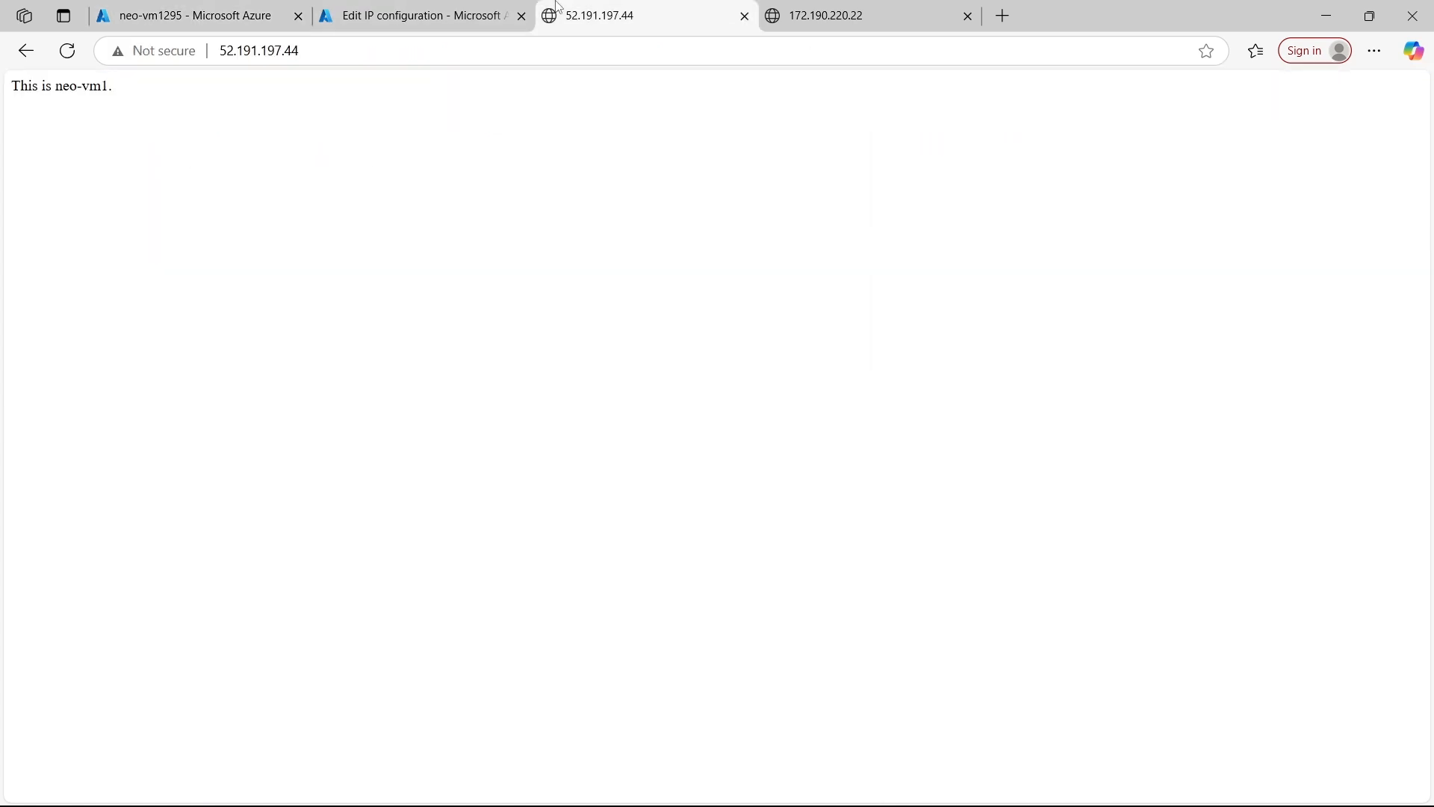
left_click(66, 62)
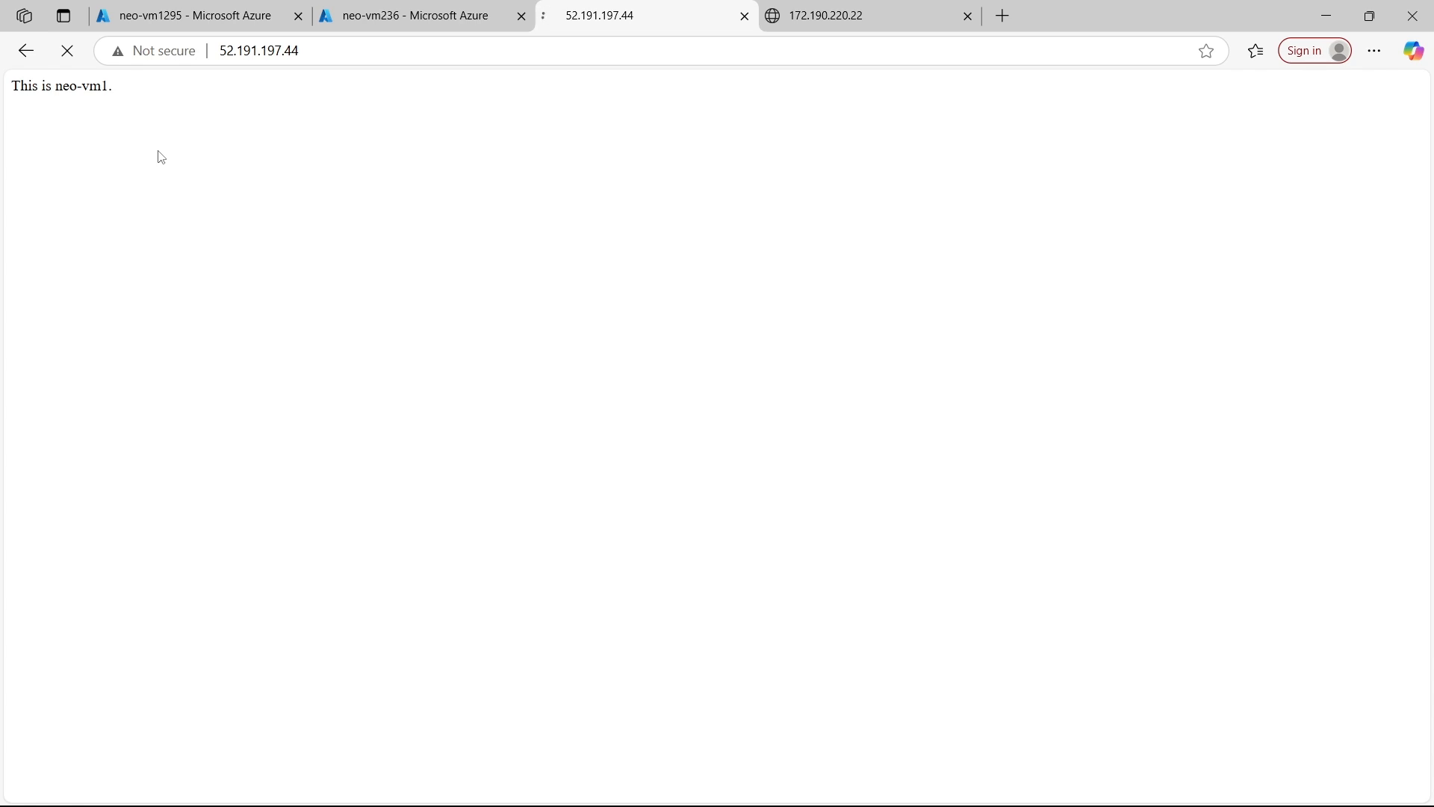
left_click(793, 18)
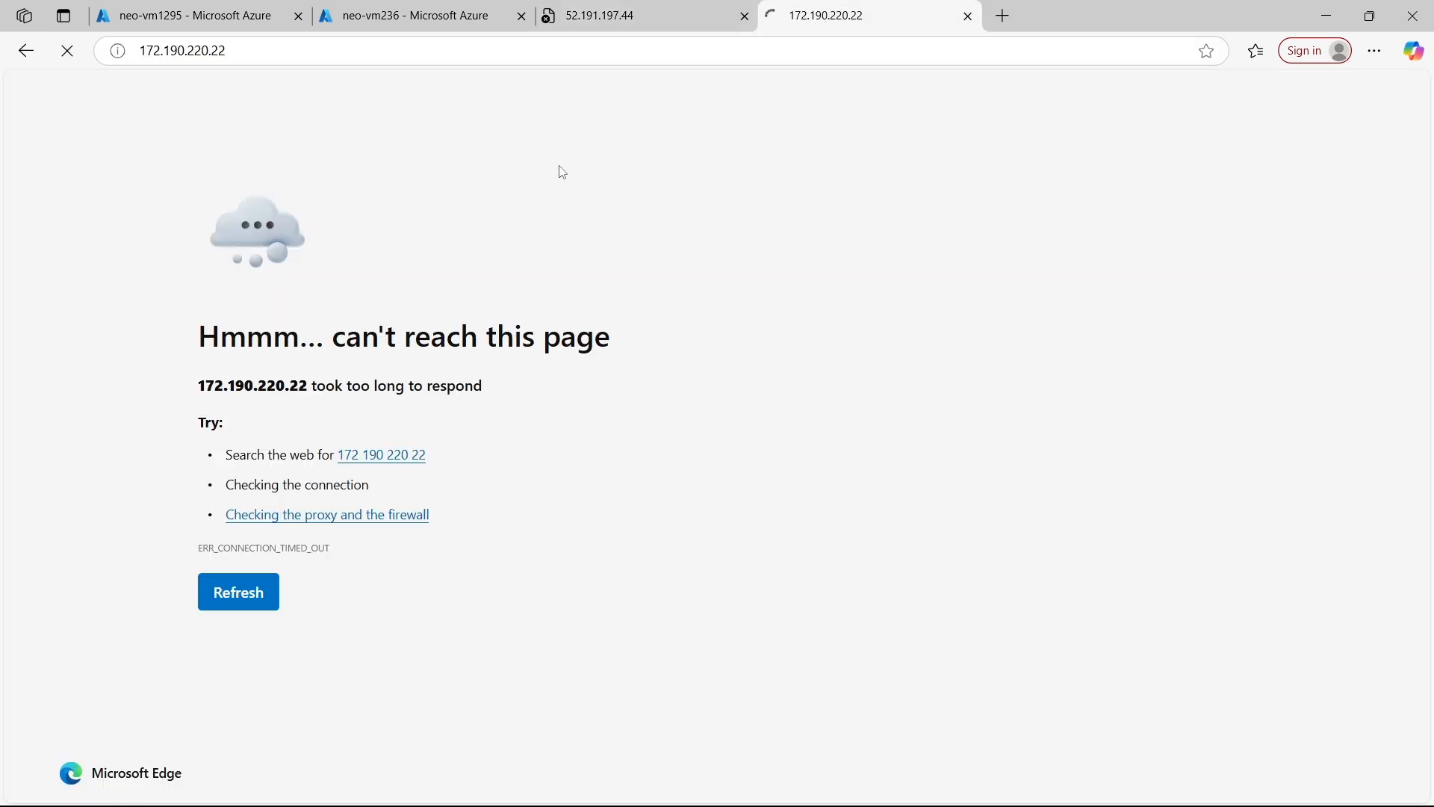
left_click(650, 17)
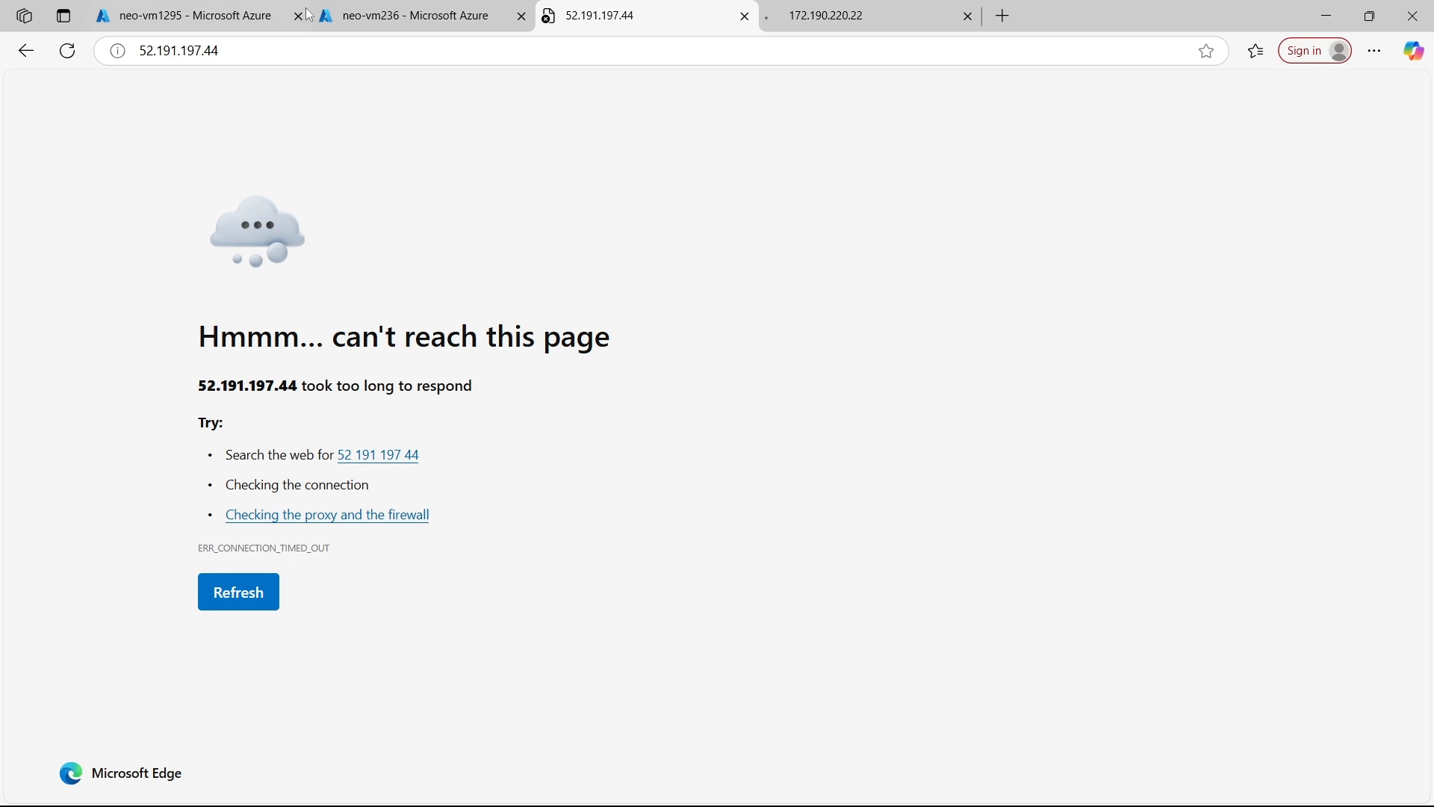
Return to the neo-vm1 portal tab, go to the Load balancers service and start creating a load balancer
left_click(204, 10)
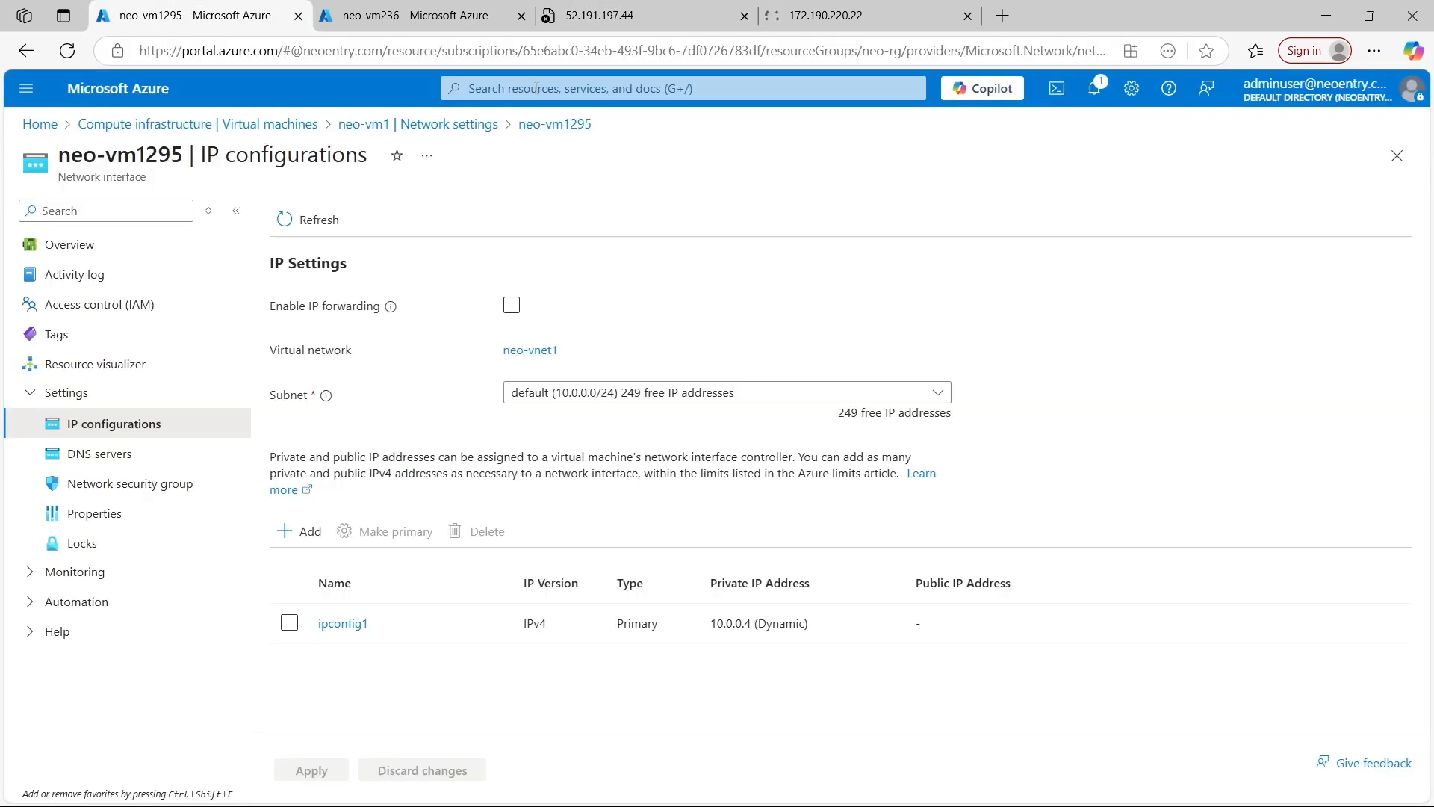
left_click(535, 88)
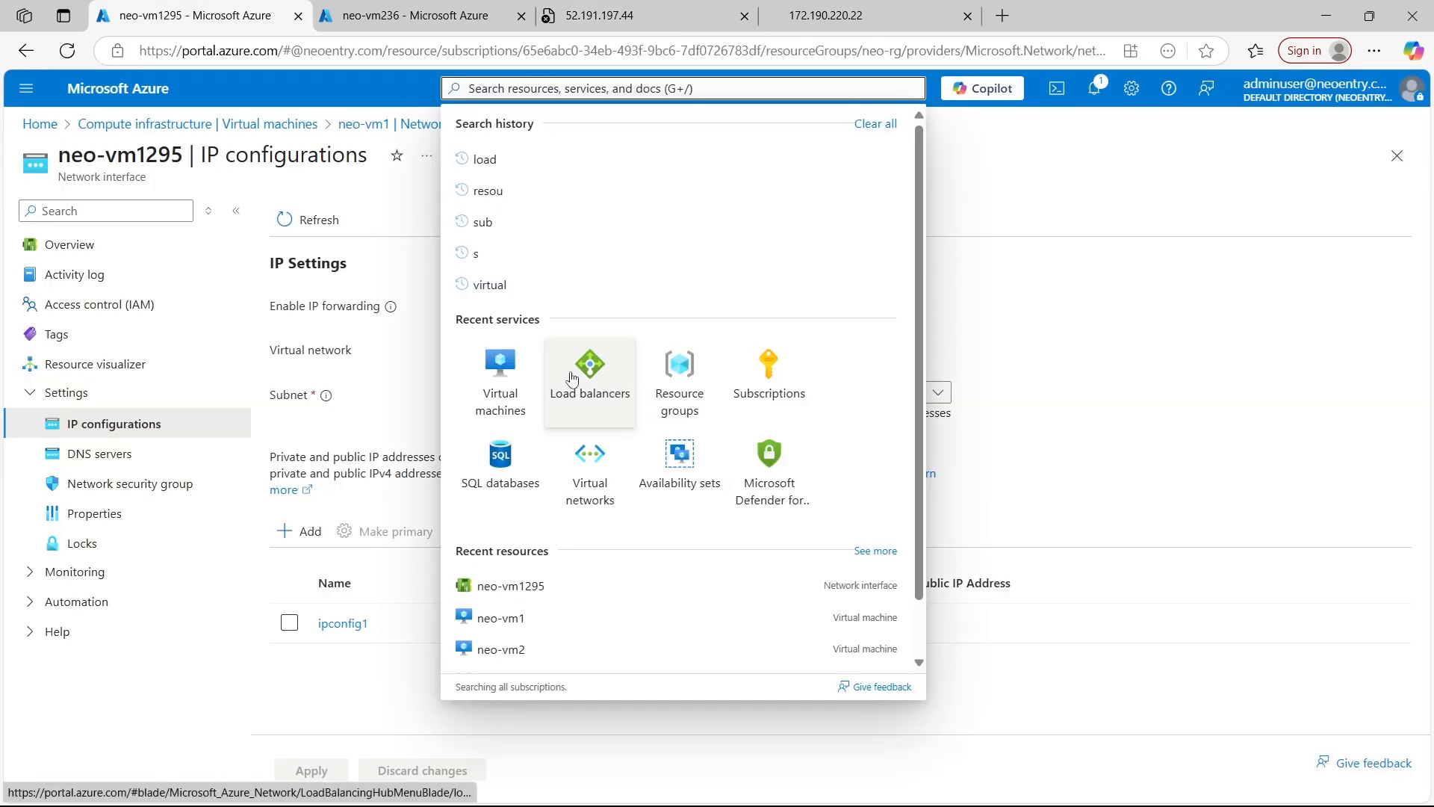
left_click(602, 399)
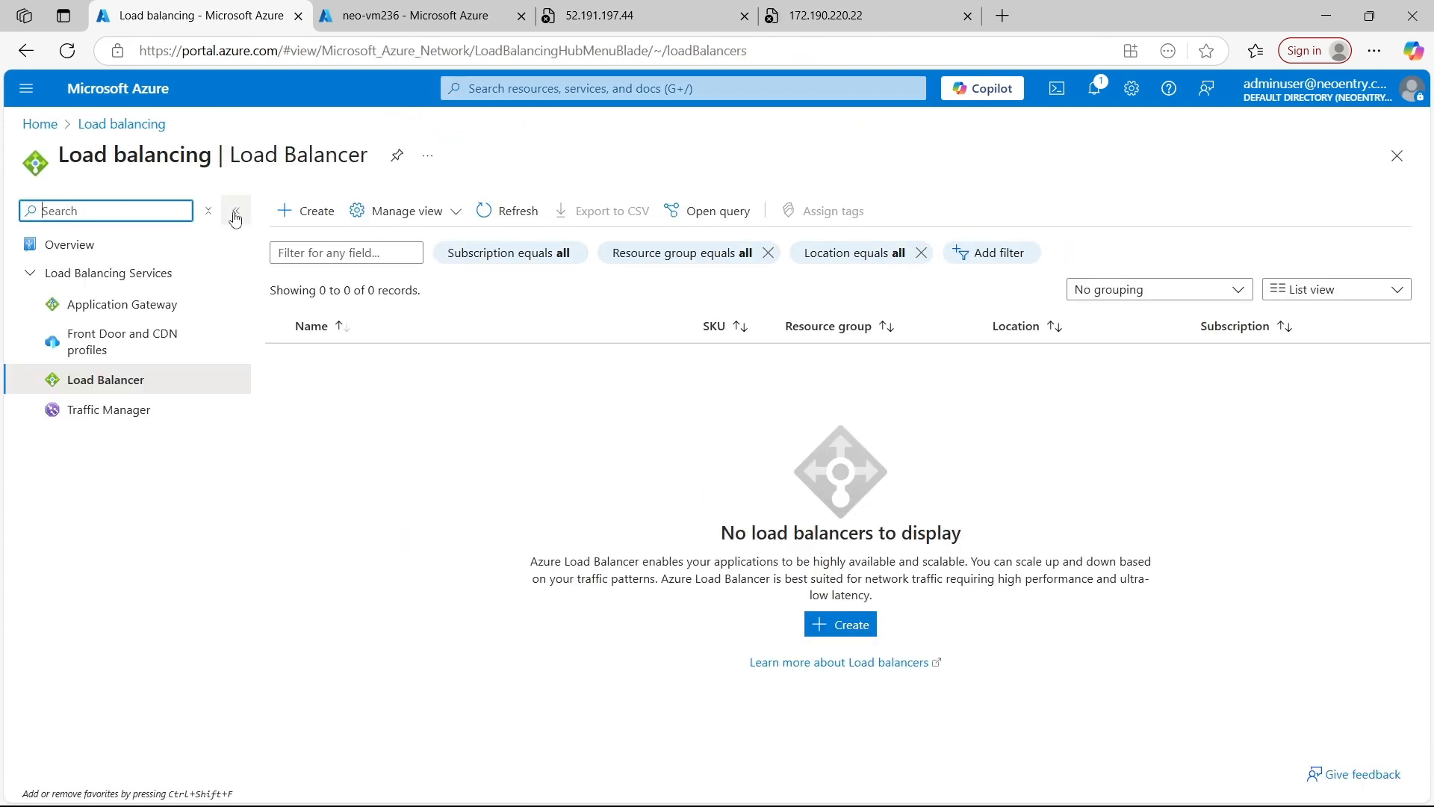
left_click(317, 216)
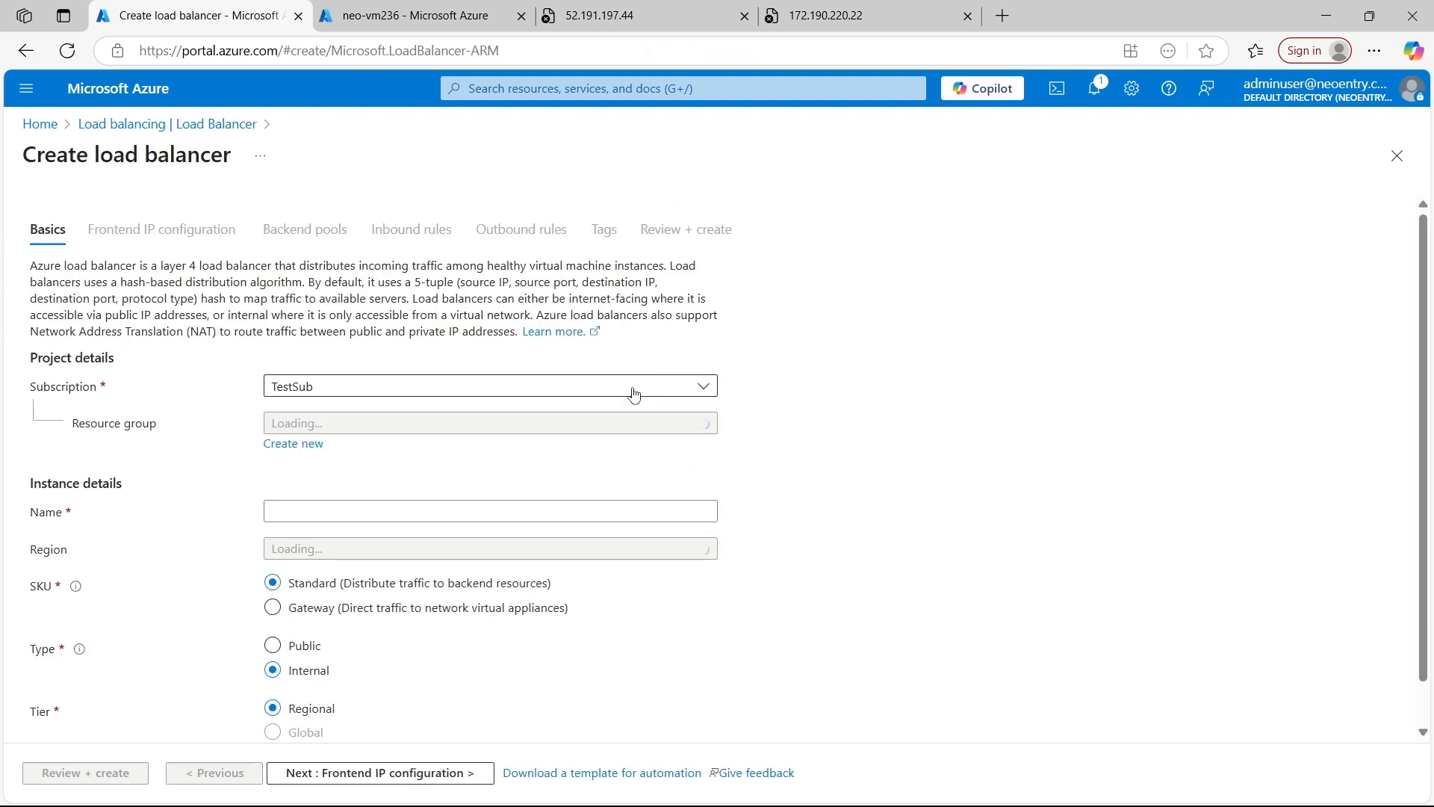
Configure the load balancer basics with resource group neo-rg, name neo-loadbalancer and type Public, and proceed to the frontend IP configuration
scroll(539, 423, "down", 1)
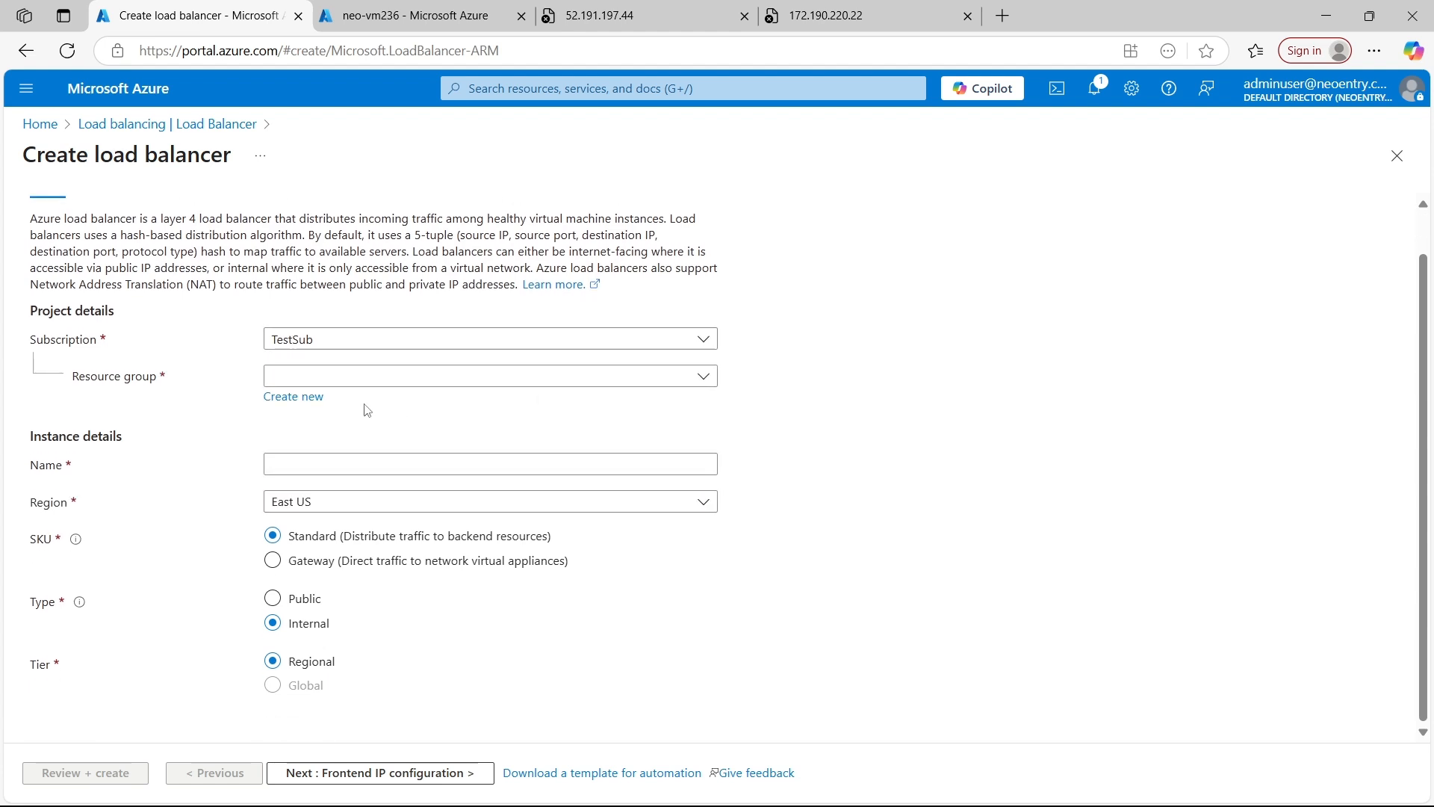
left_click(436, 381)
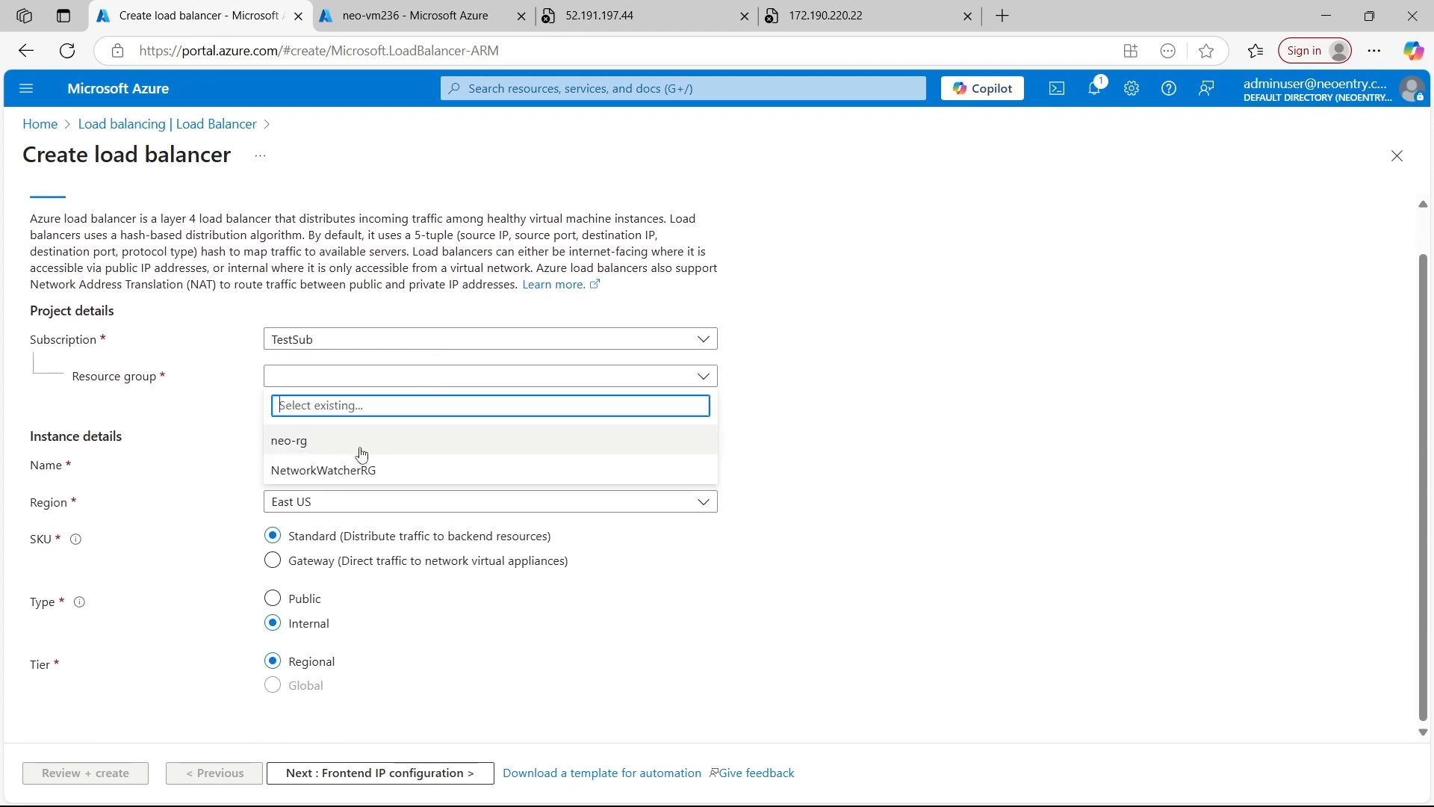
left_click(358, 449)
left_click(347, 465)
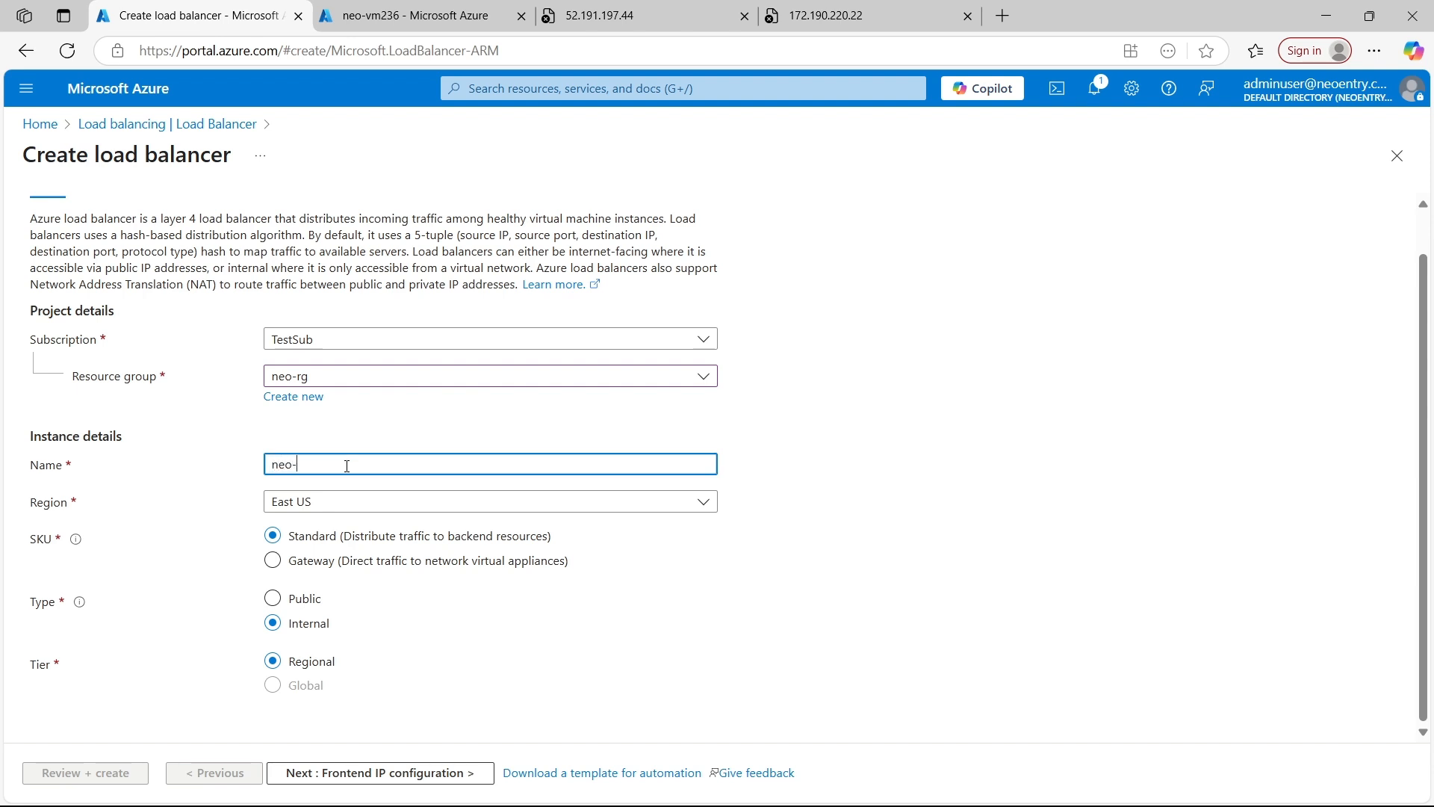
type("neo-loadbalancer")
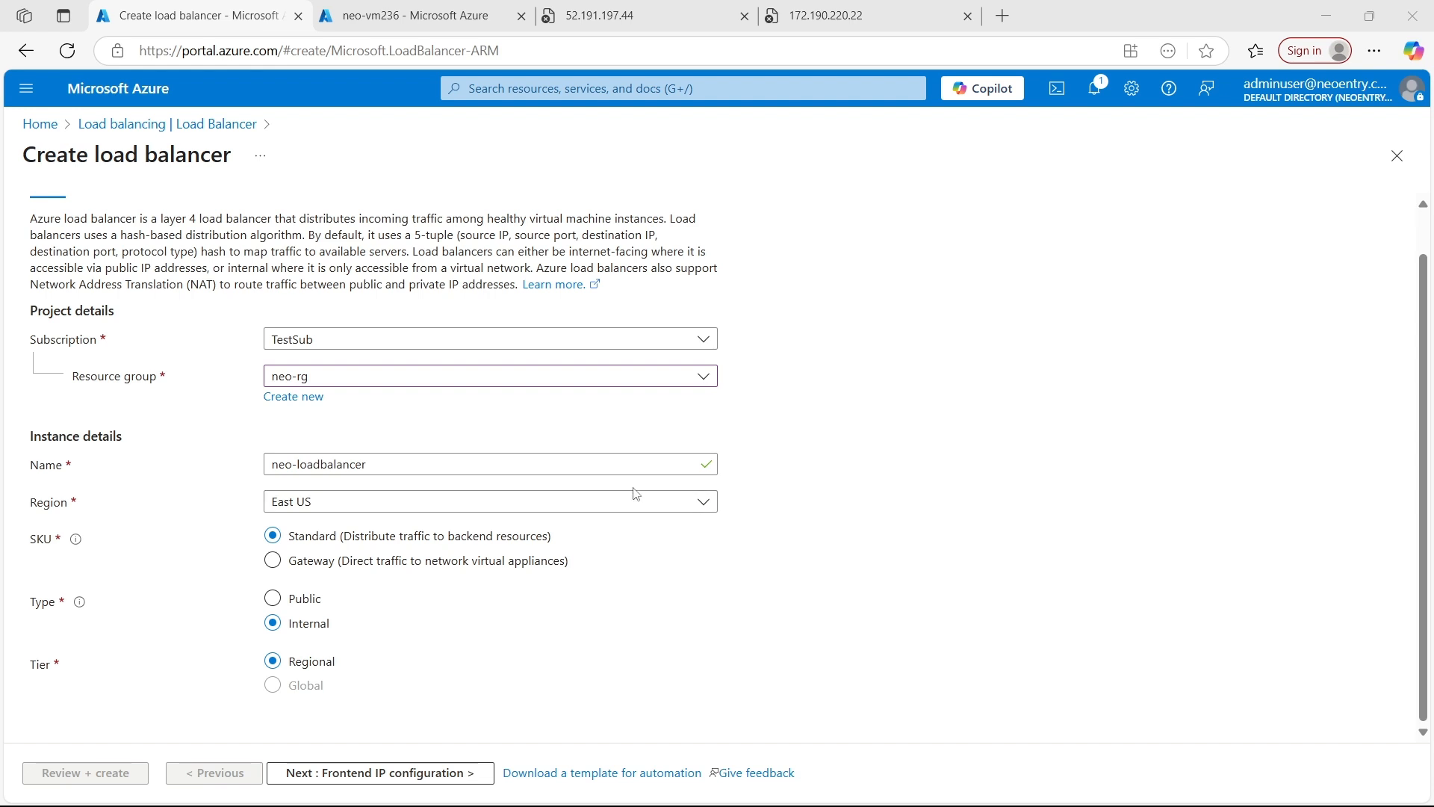
left_click(296, 602)
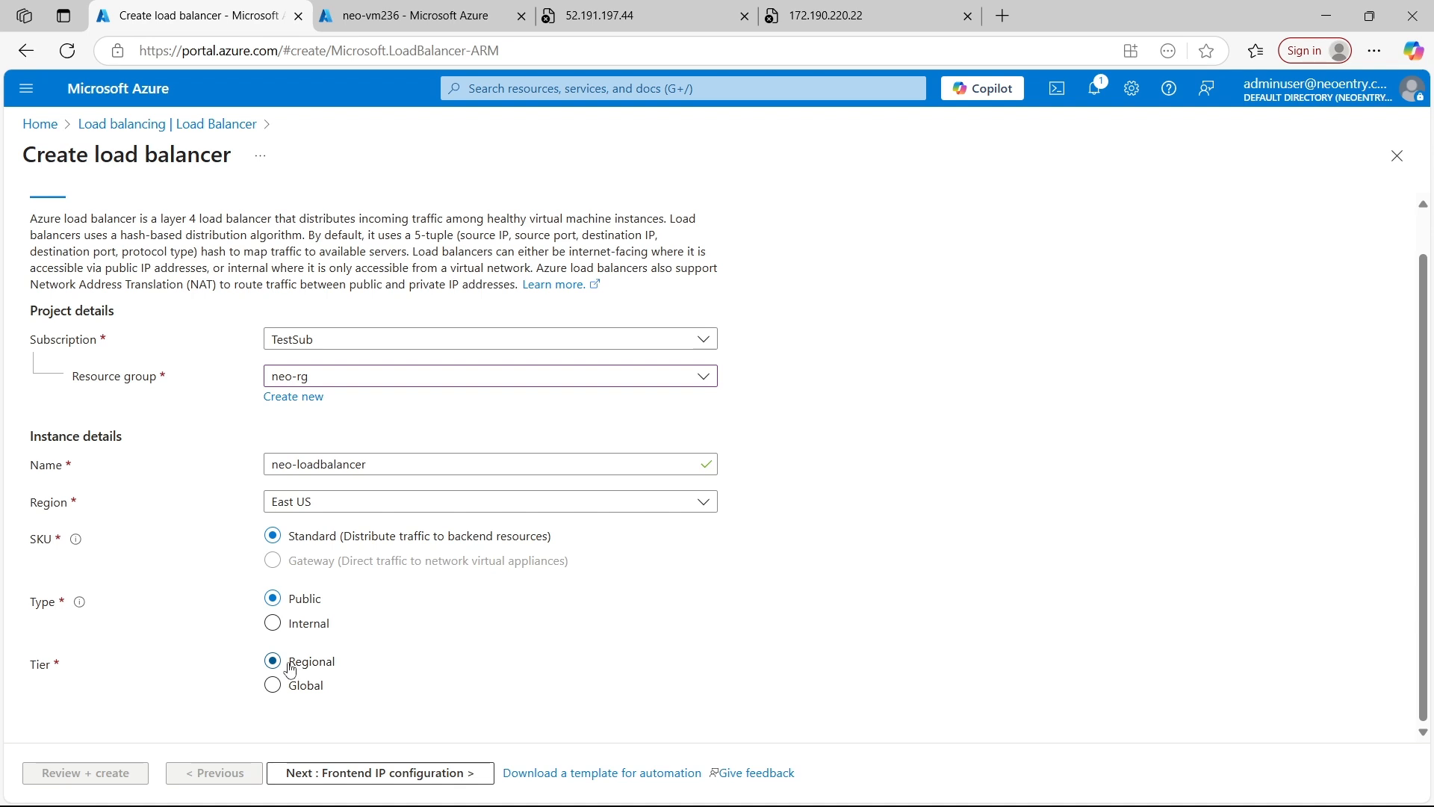
left_click(362, 774)
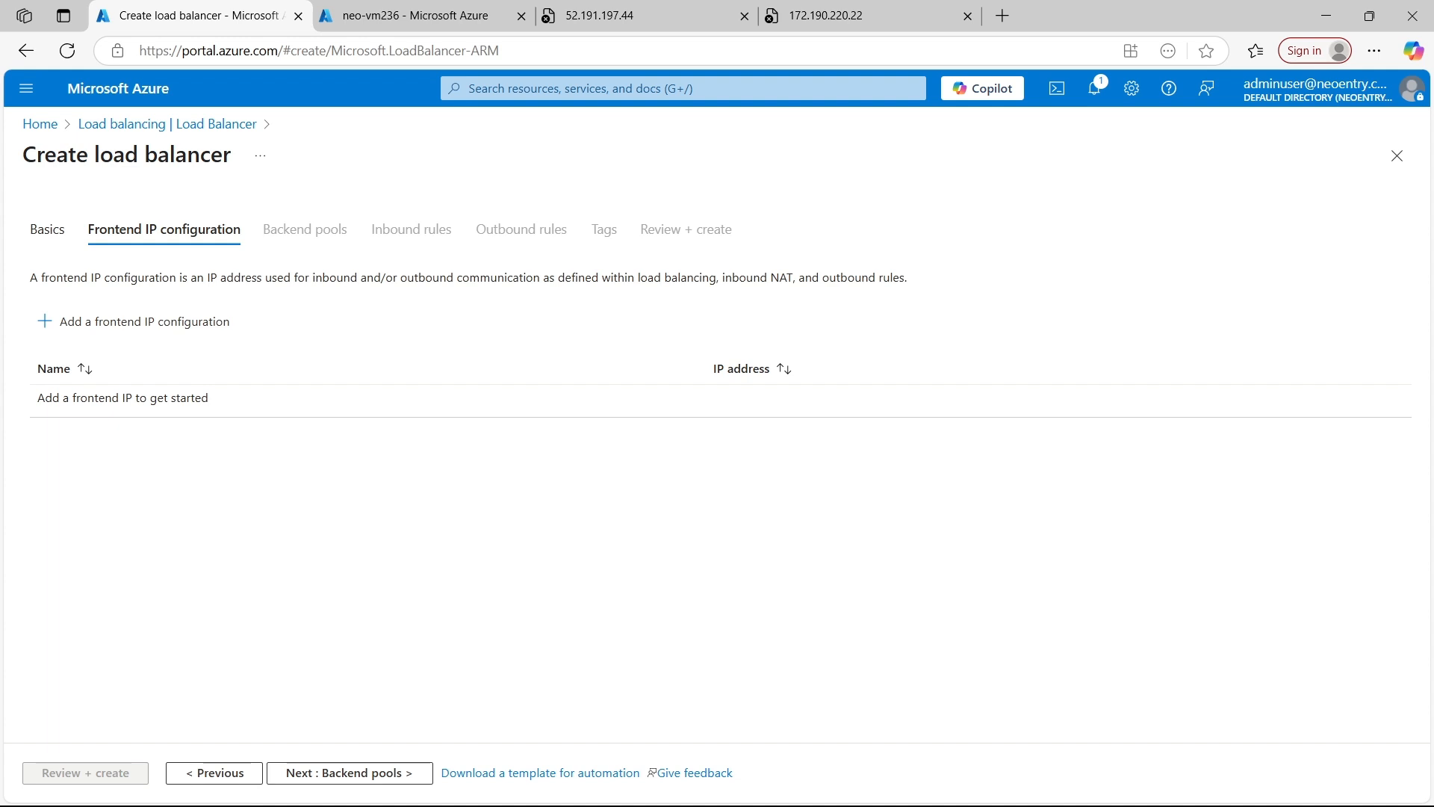
Add a frontend IP configuration named frontend1 with IP address as its IP type
left_click(154, 341)
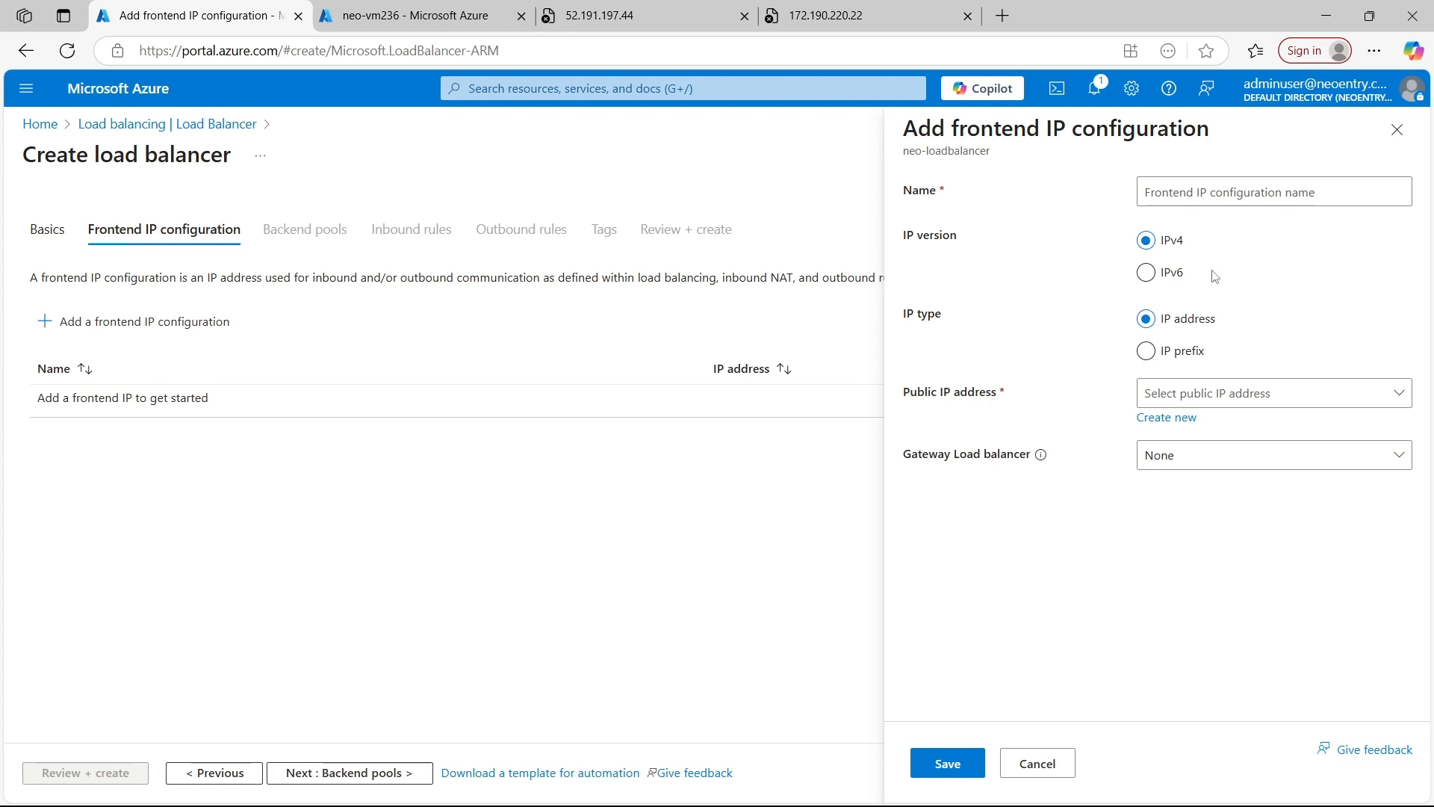
left_click(1224, 201)
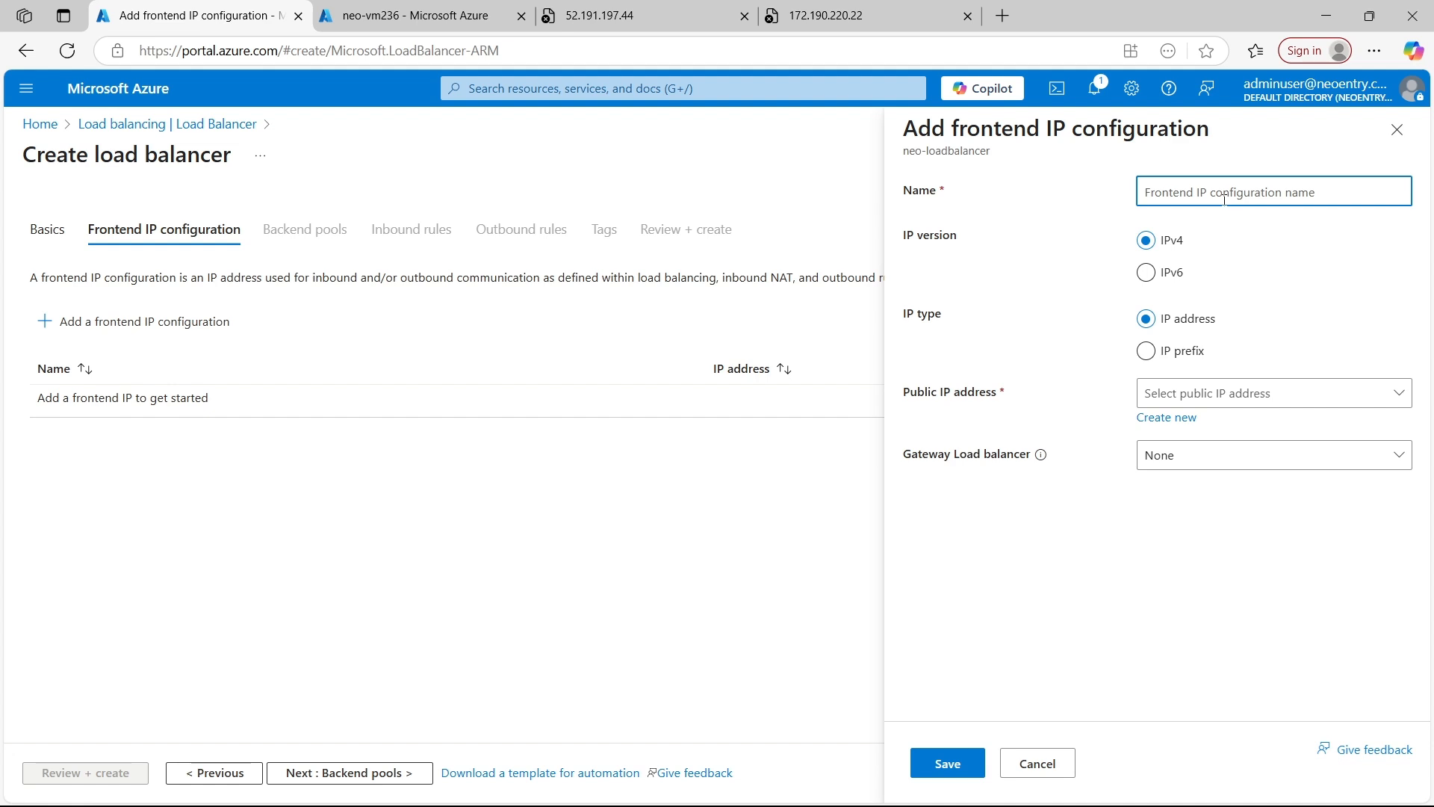
type("frontend1")
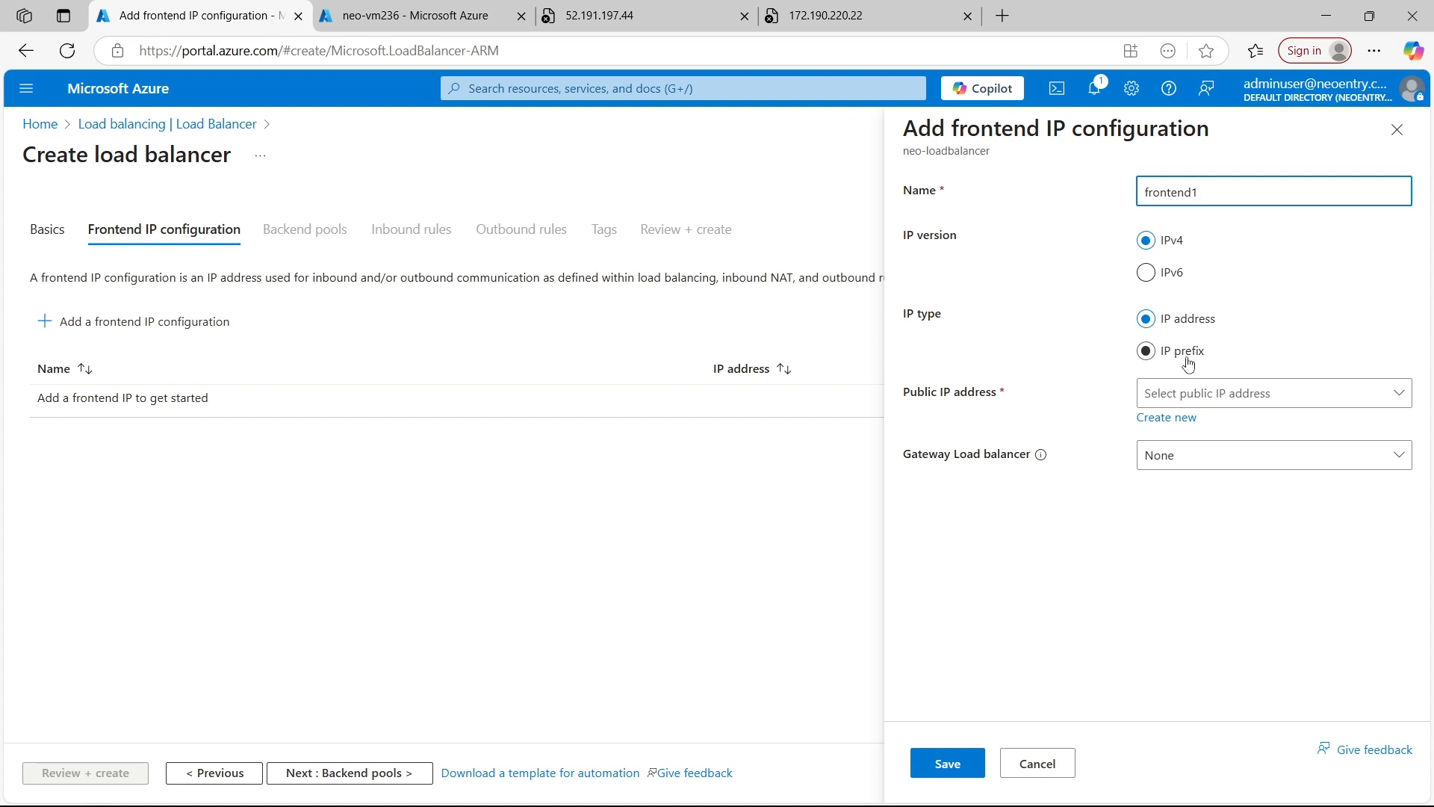
left_click(1143, 317)
Start a new public IP address for frontend1 and name it loadbalacer-pubip
left_click(1193, 423)
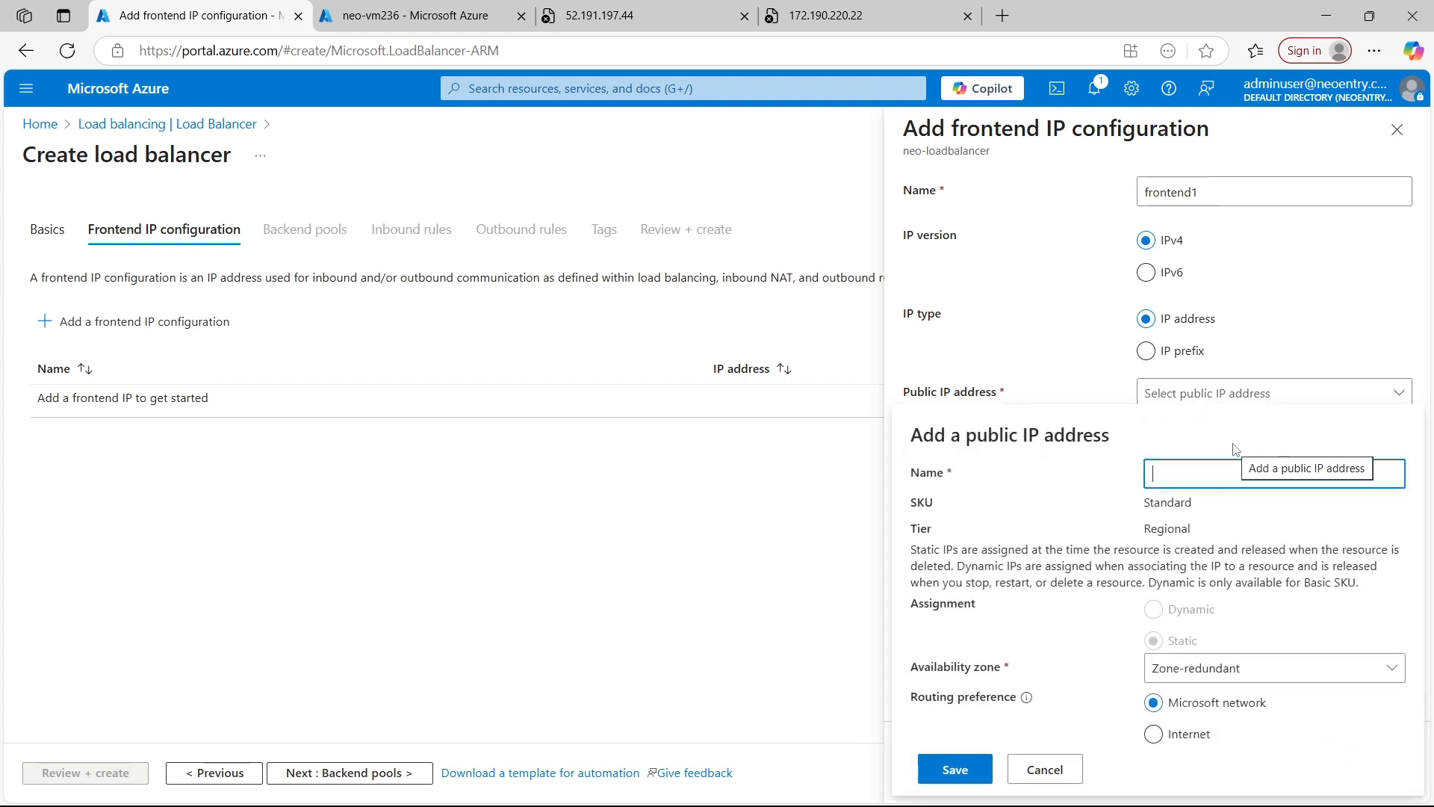
type("load")
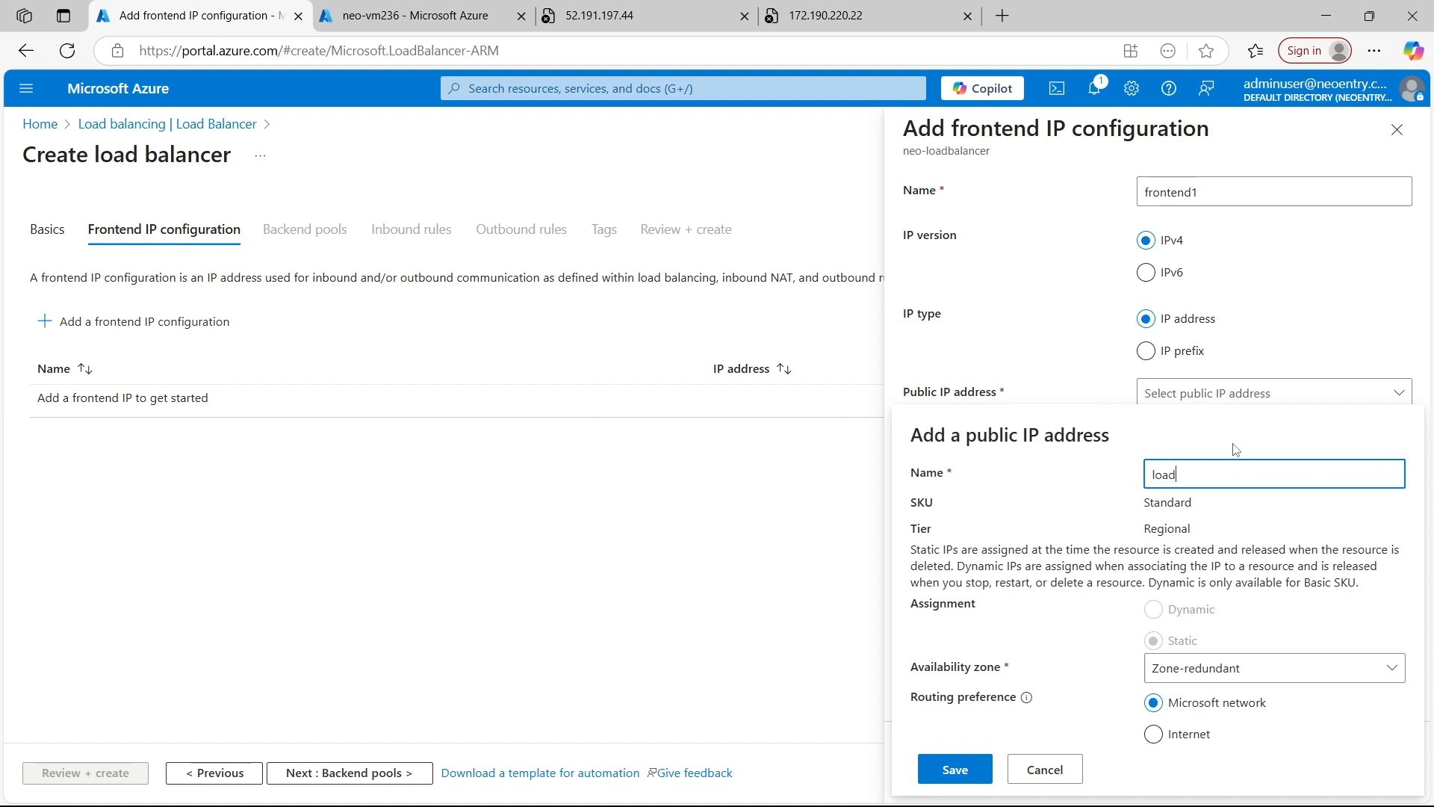
type("balacer-")
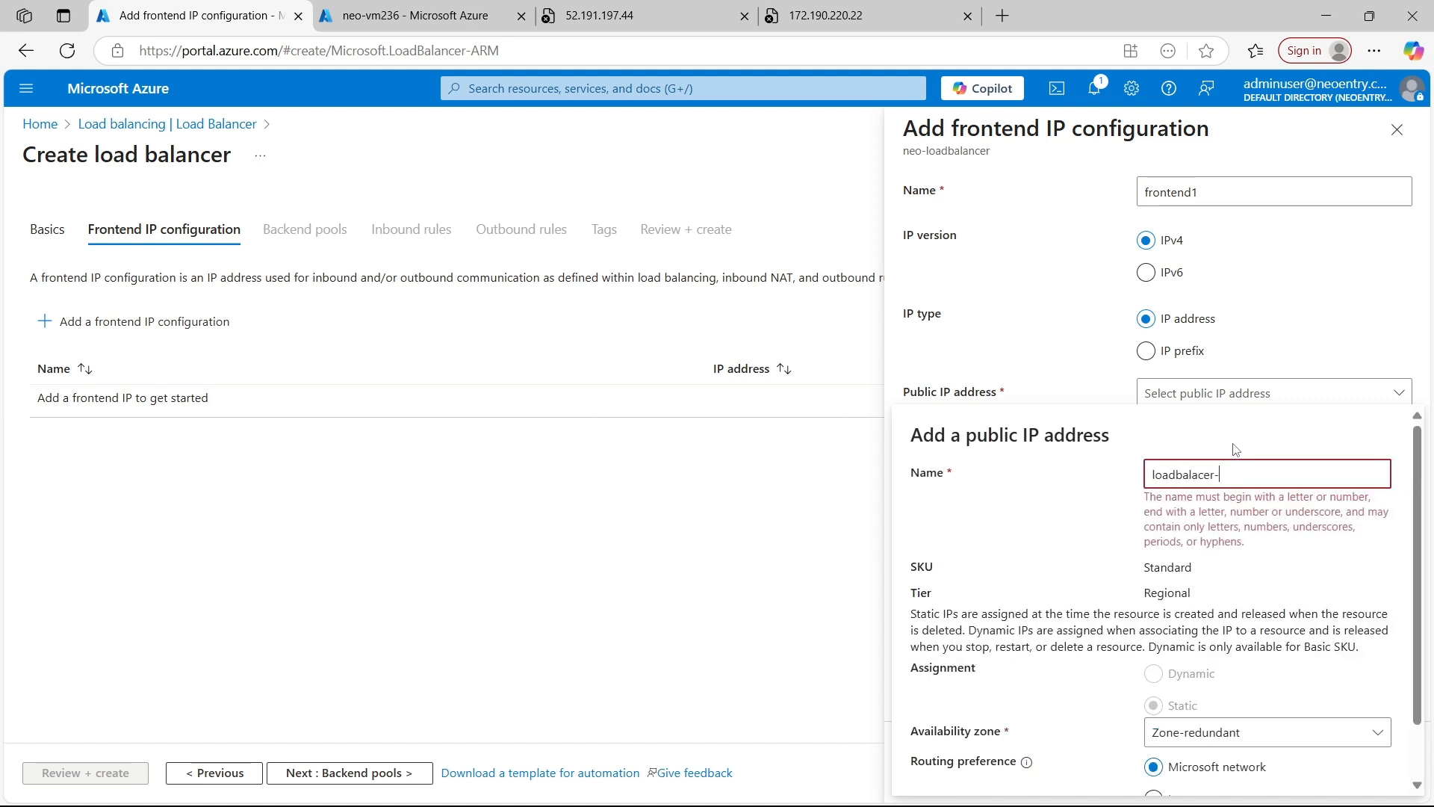
type("front")
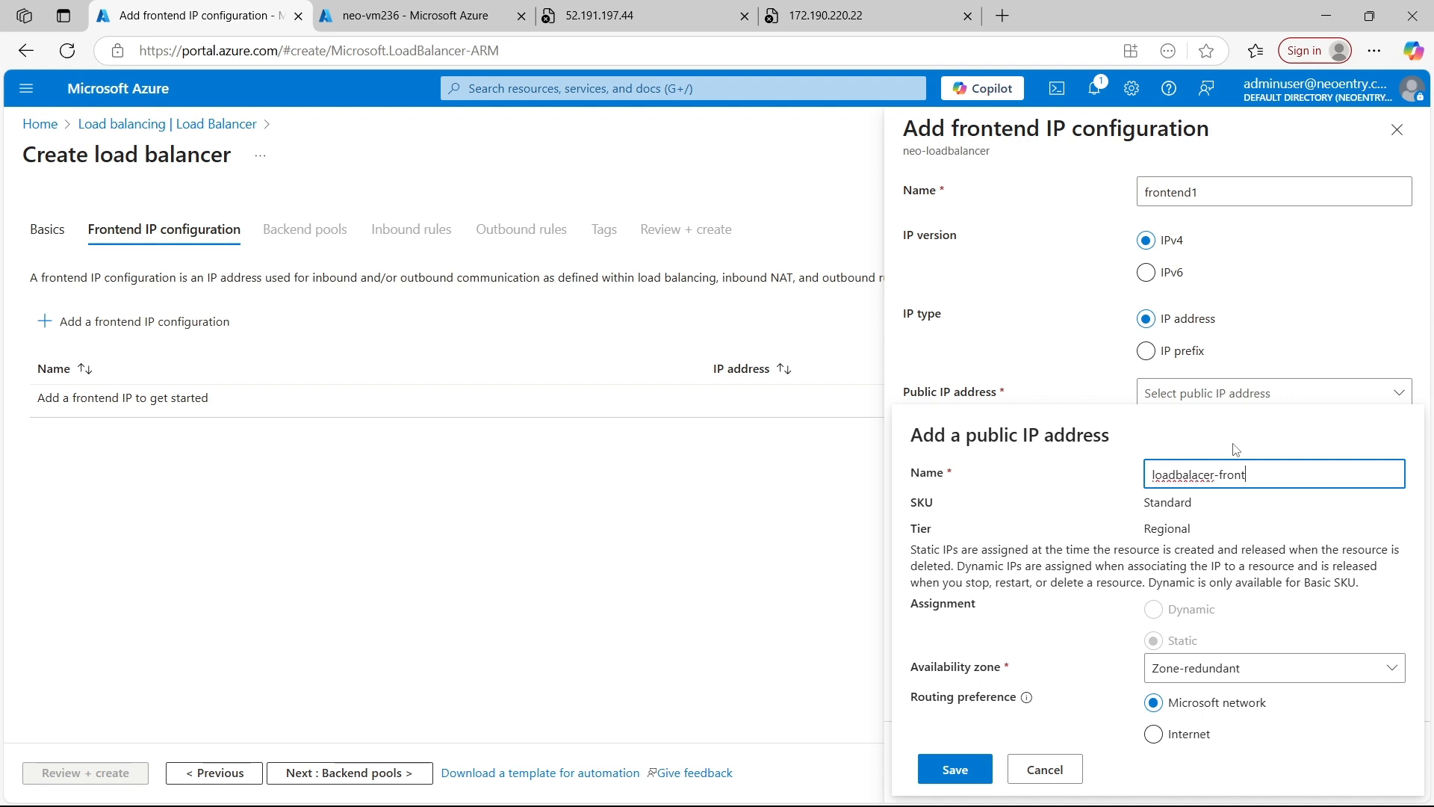
type("end")
left_click_drag(1279, 475, 1225, 473)
key("BackSpace")
key("BackSpace")
type("pubip")
Set the new public IP address's availability zone to No Zone, and save it together with the frontend IP configuration
left_click(1229, 669)
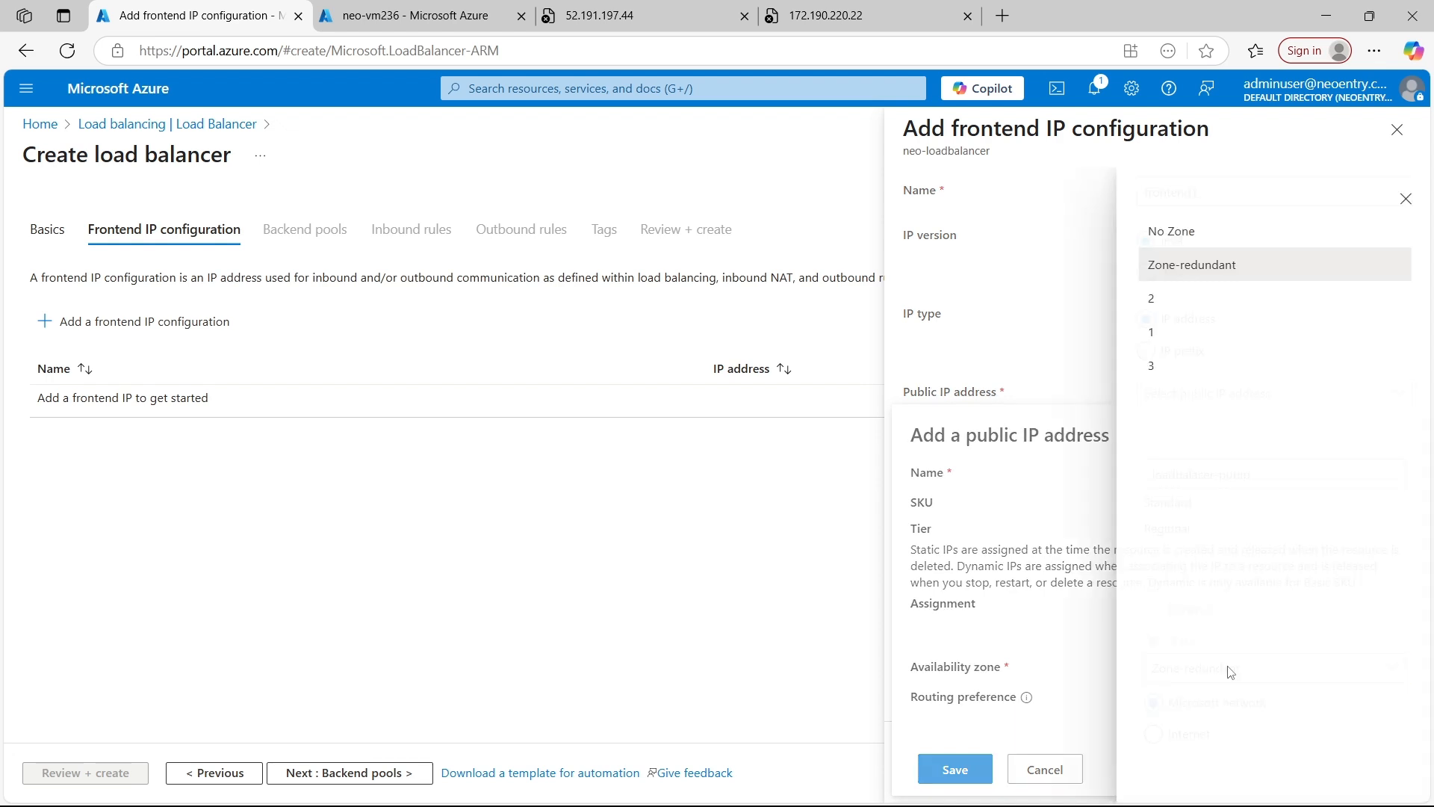
left_click(1189, 233)
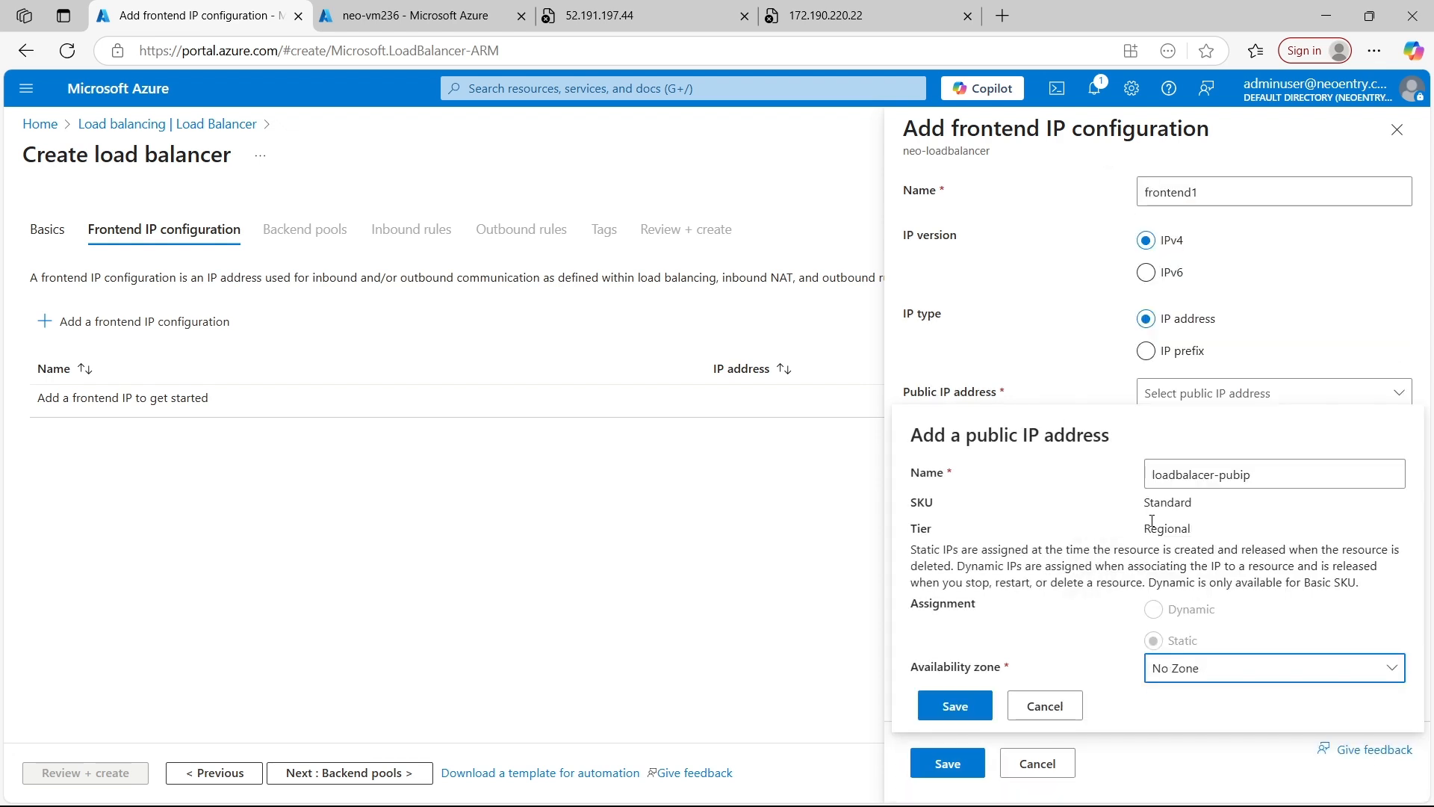
left_click(959, 711)
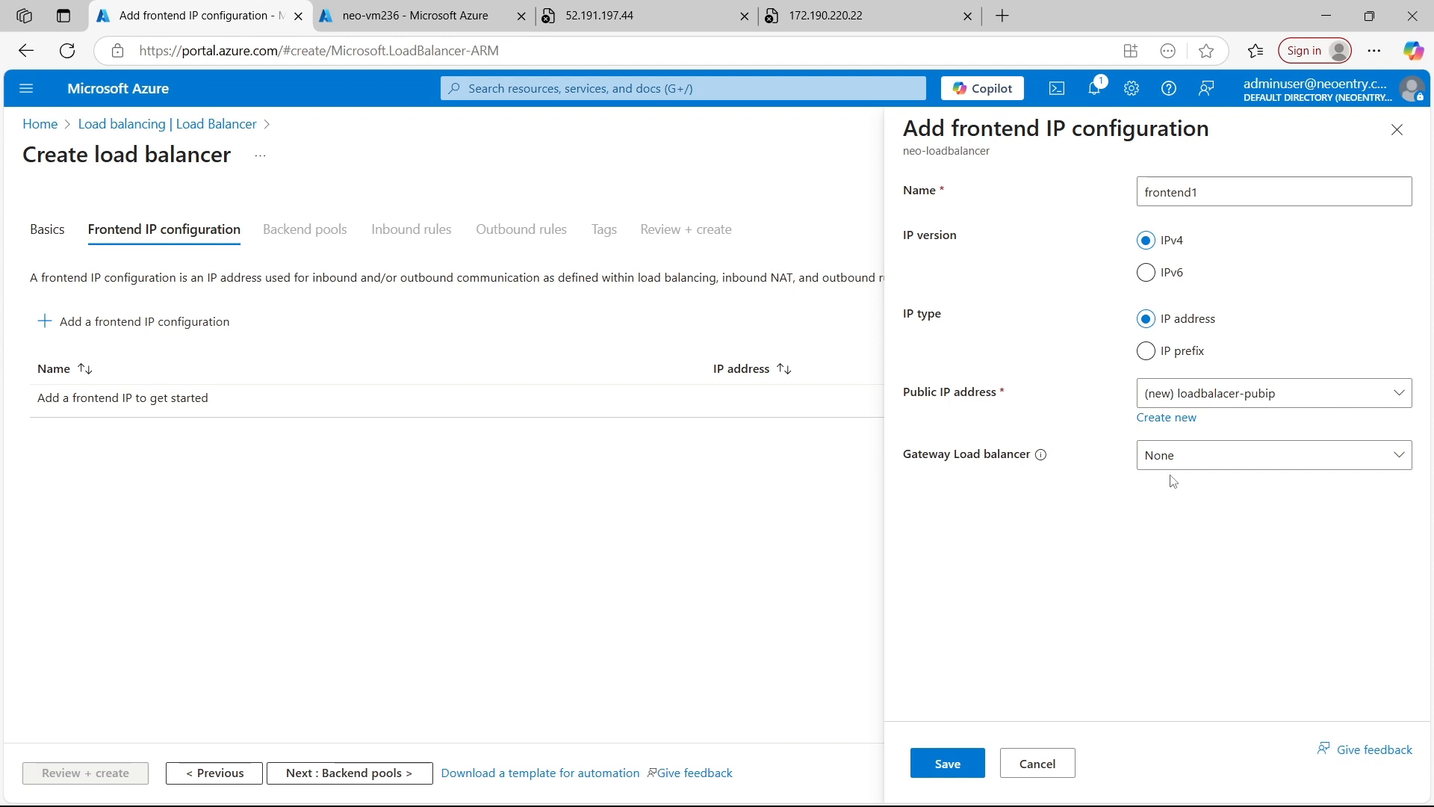
left_click(957, 766)
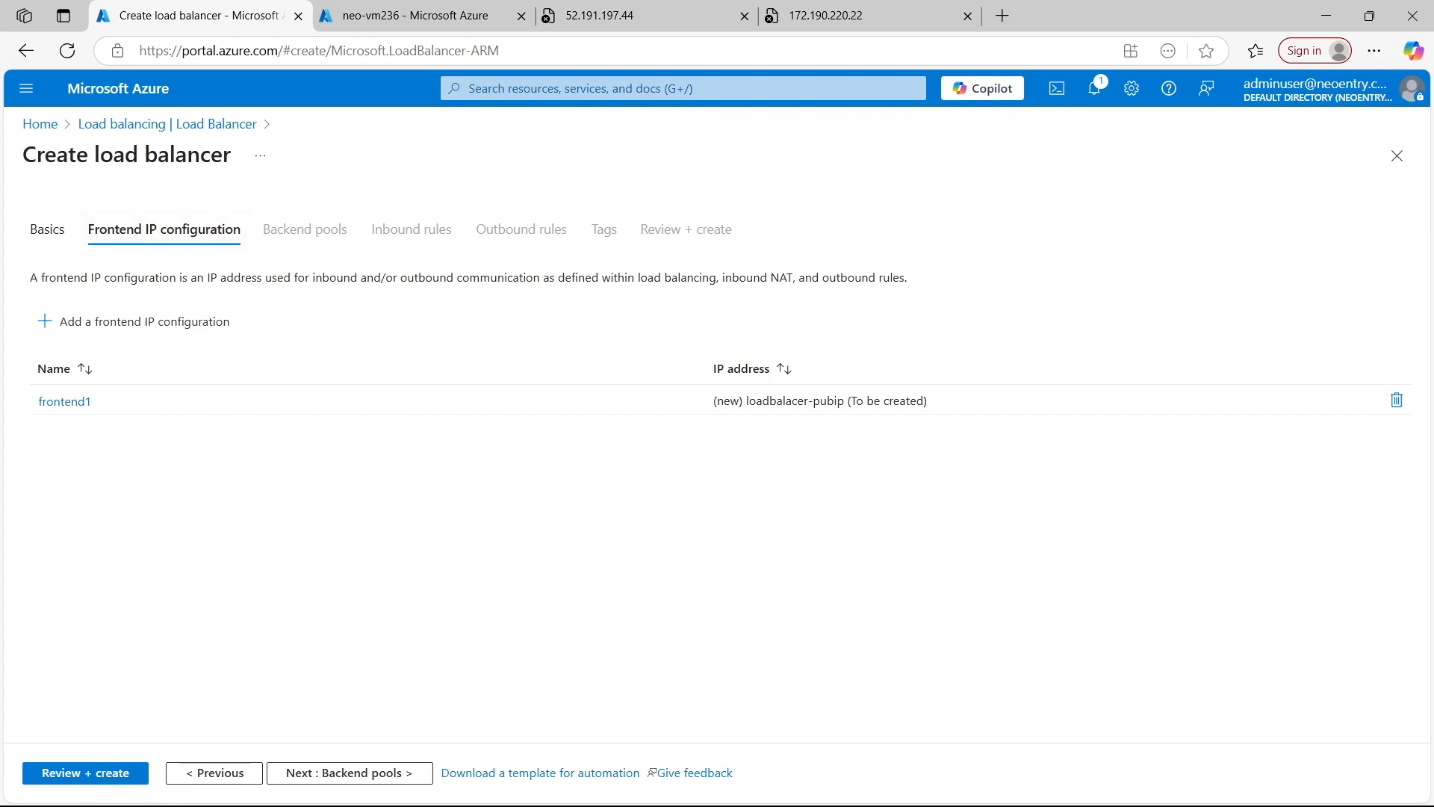
Proceed to the backend pools and start a pool named pool1 on the virtual network neo-vnet1 (neo-rg)
left_click(337, 773)
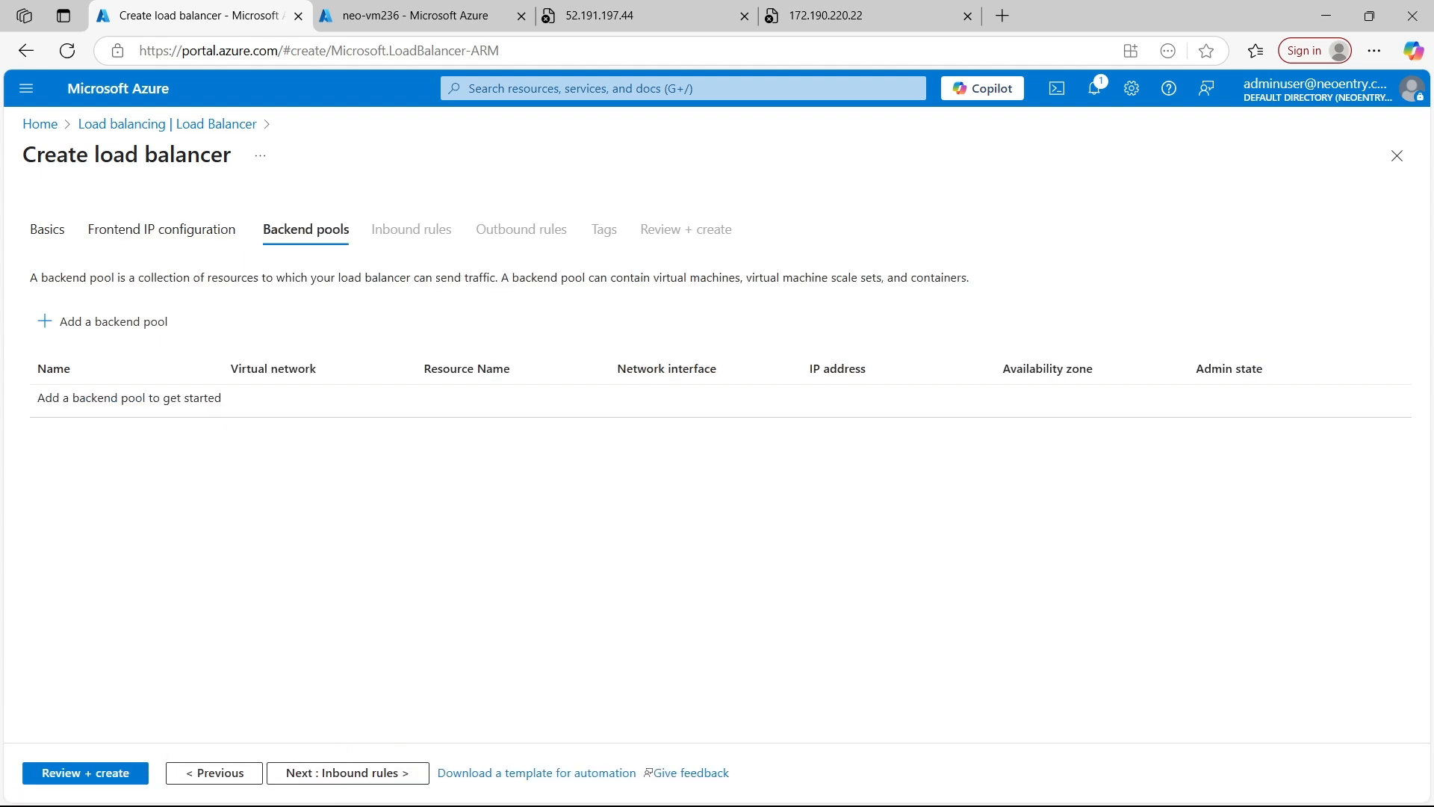
left_click(65, 334)
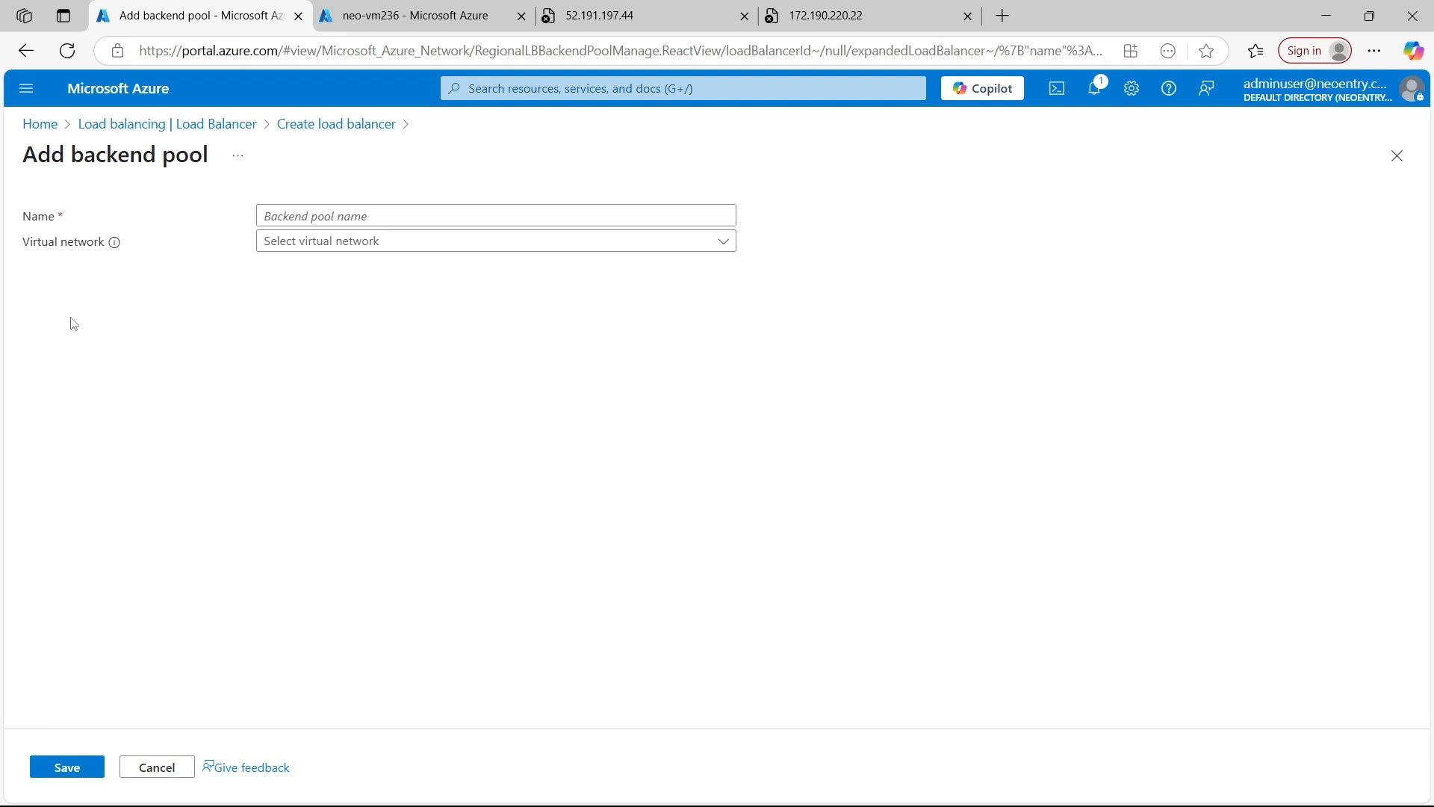
left_click(299, 215)
type("pool1")
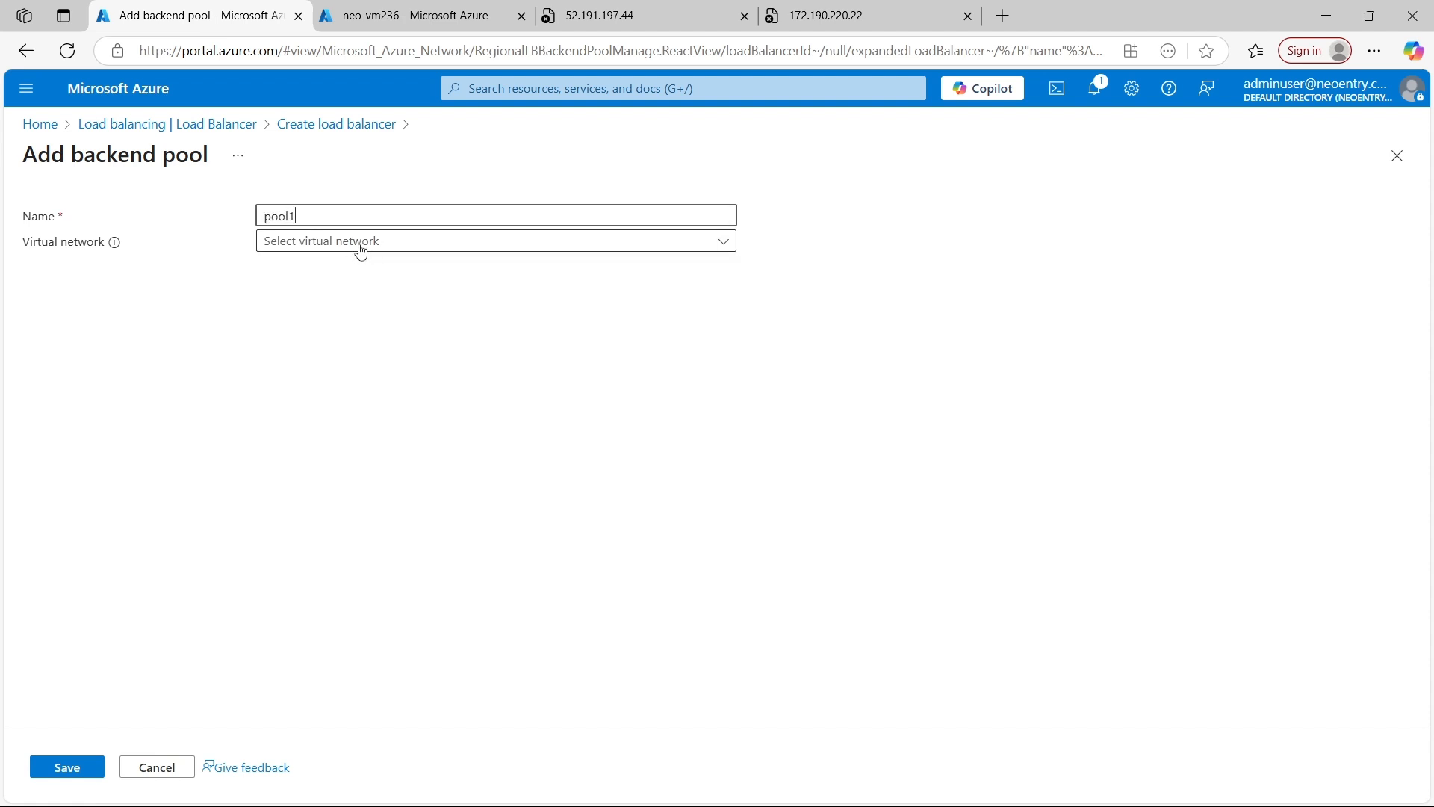
left_click(363, 256)
left_click(359, 270)
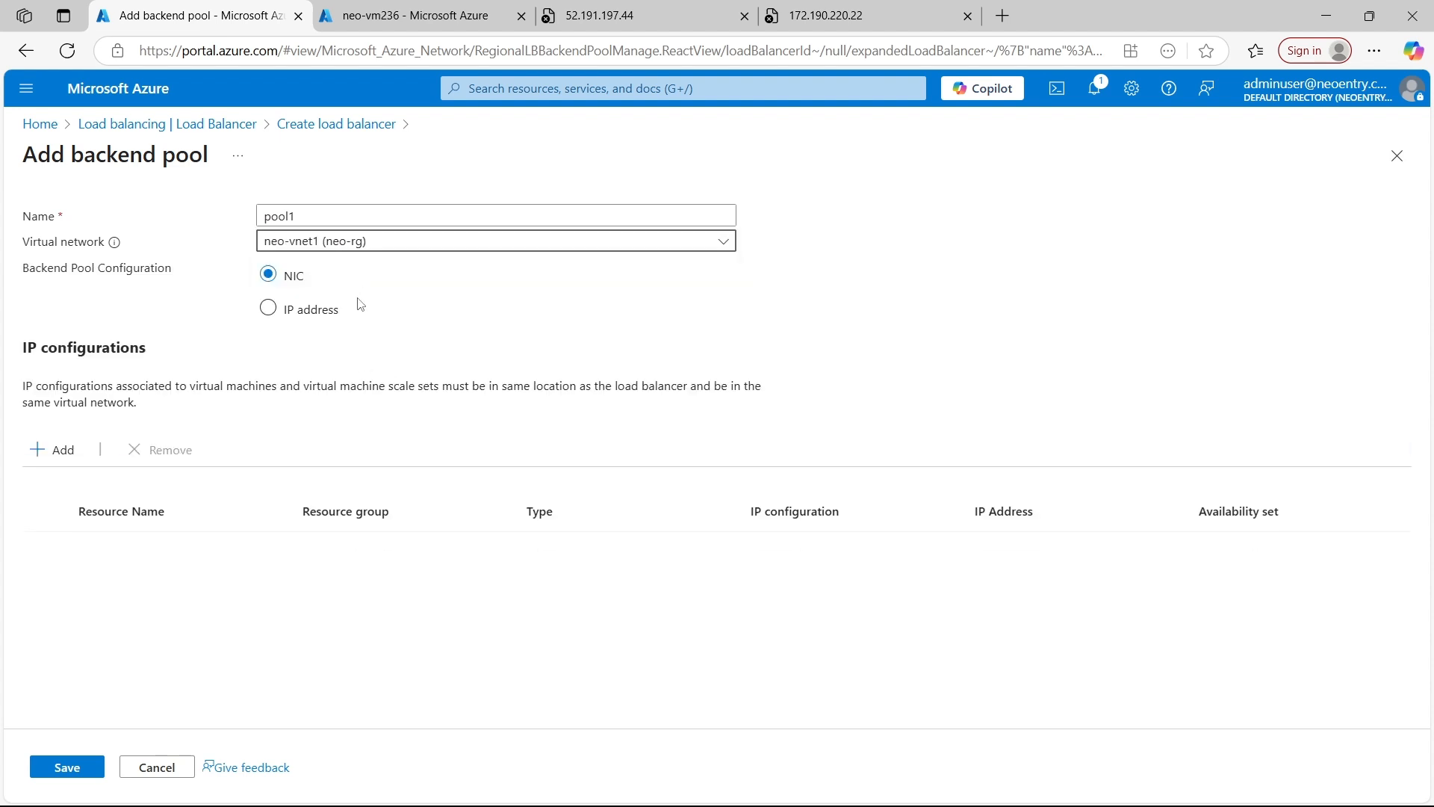
Add the IP configurations of NEO-VM1 and neo-vm2 to the backend pool pool1 and save the pool
left_click(52, 451)
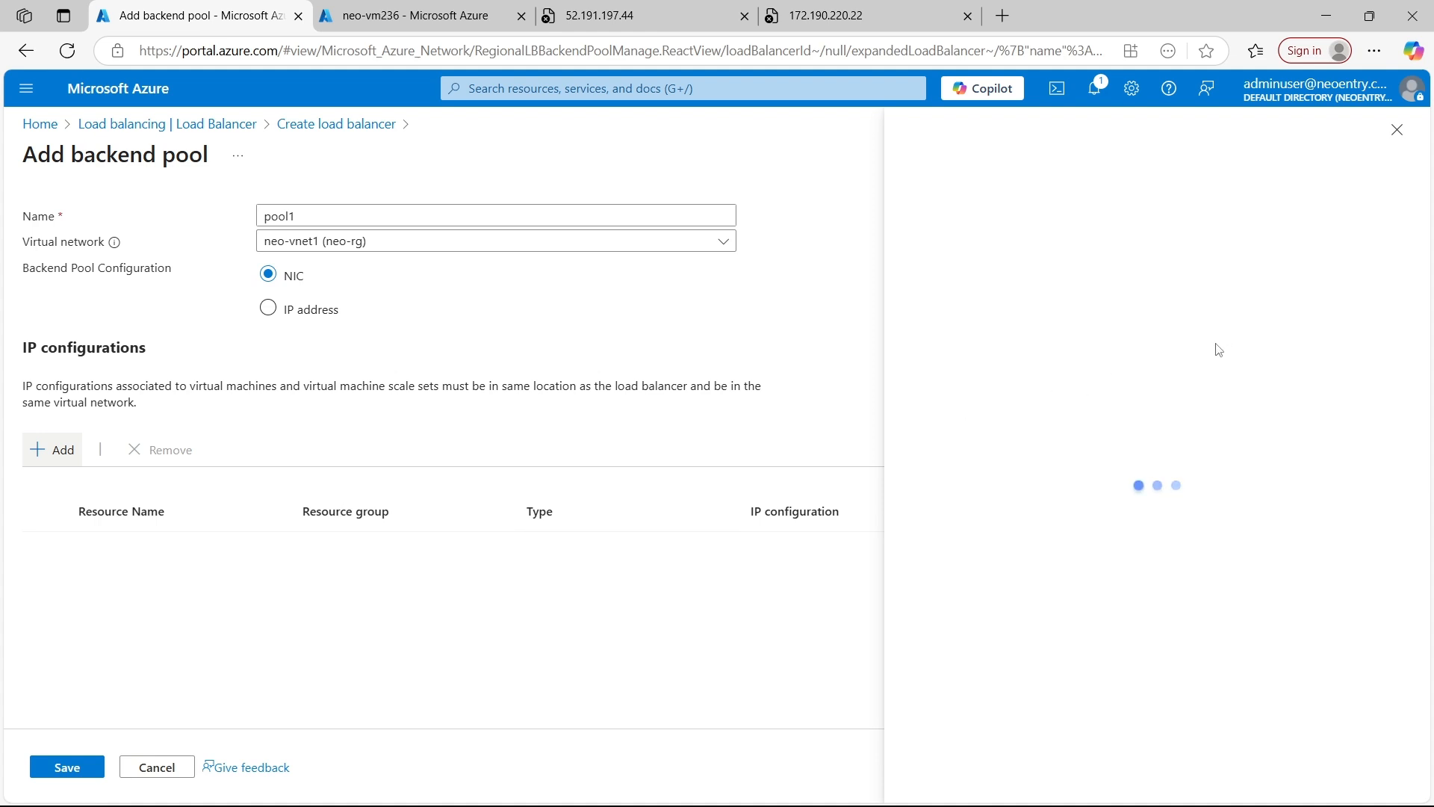
left_click(450, 392)
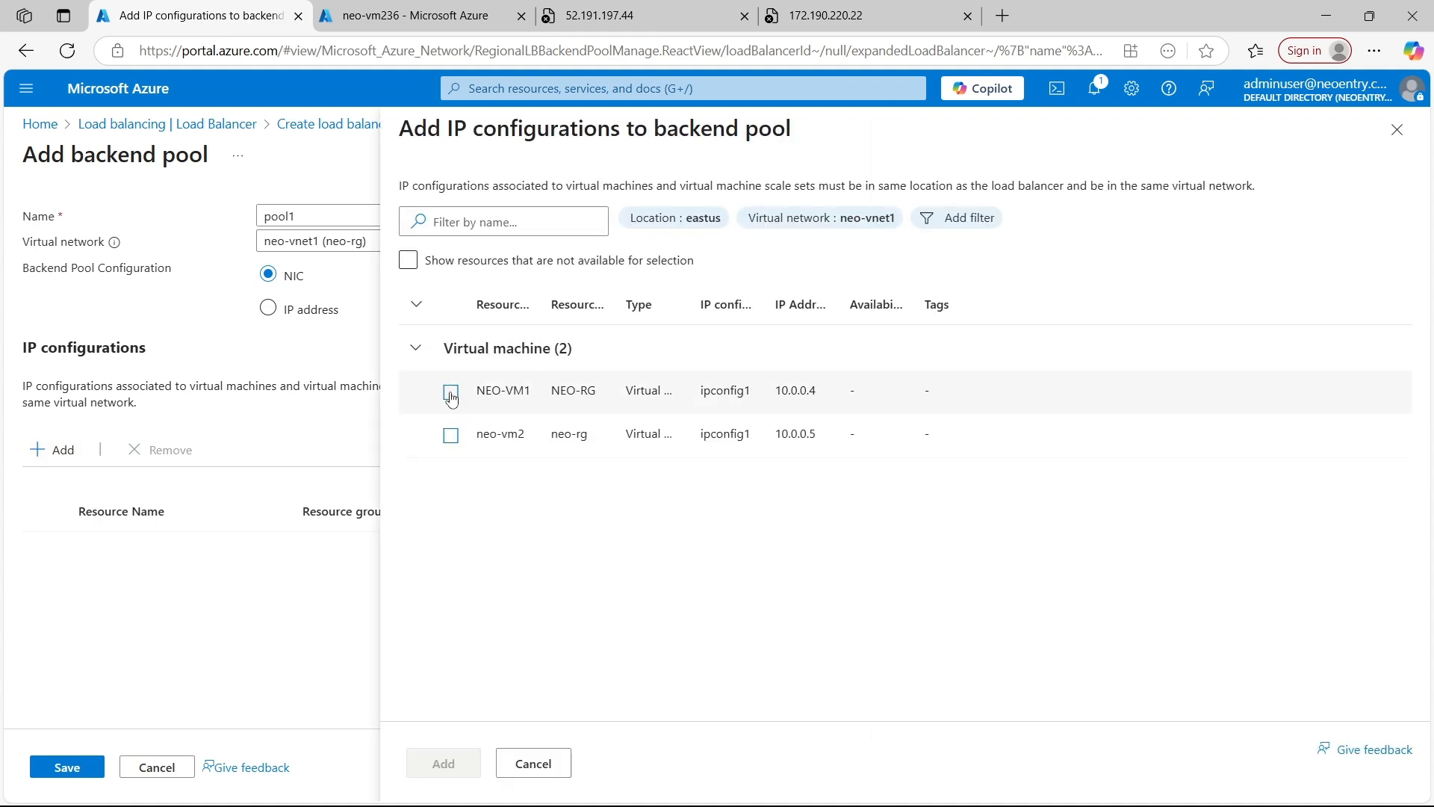
left_click(451, 435)
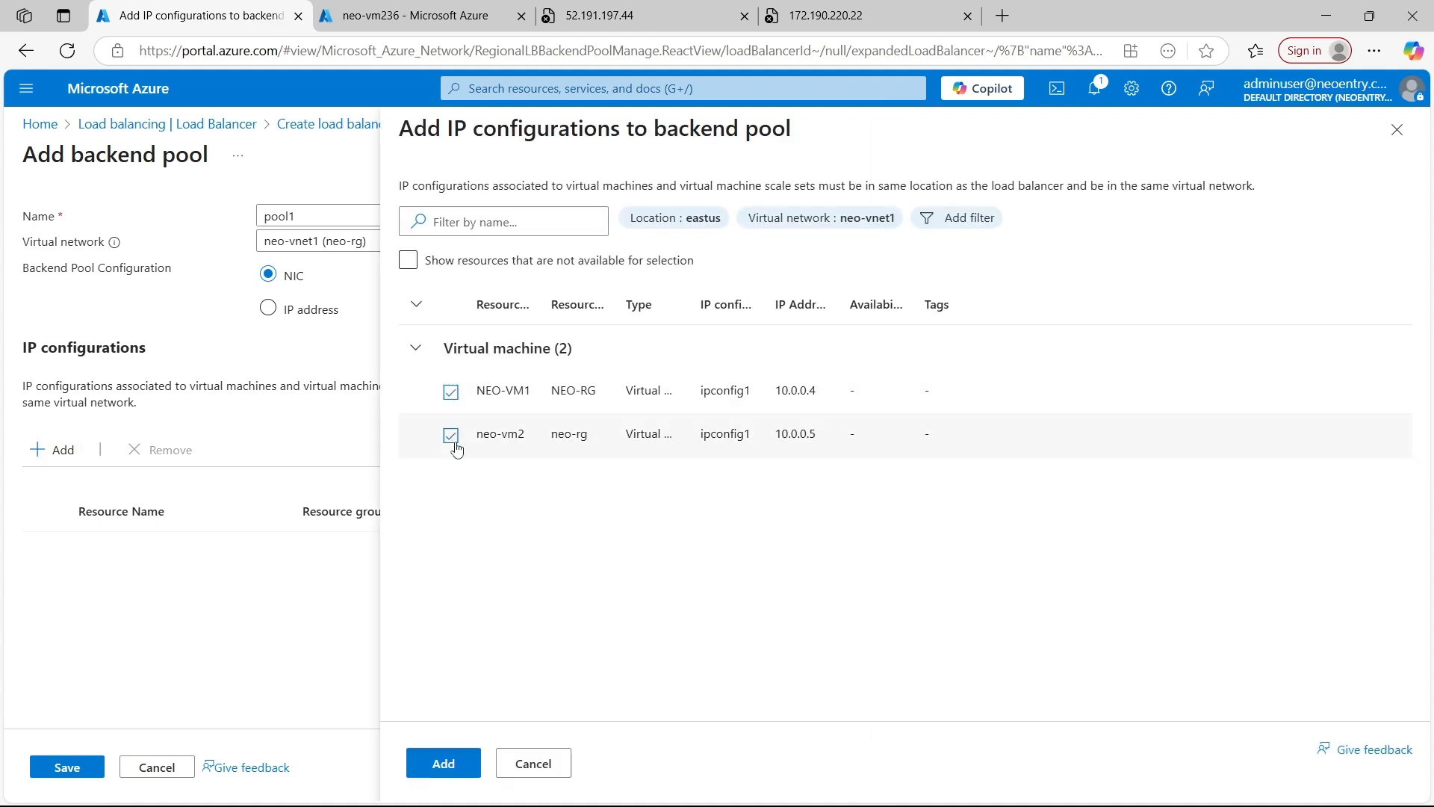
left_click(463, 759)
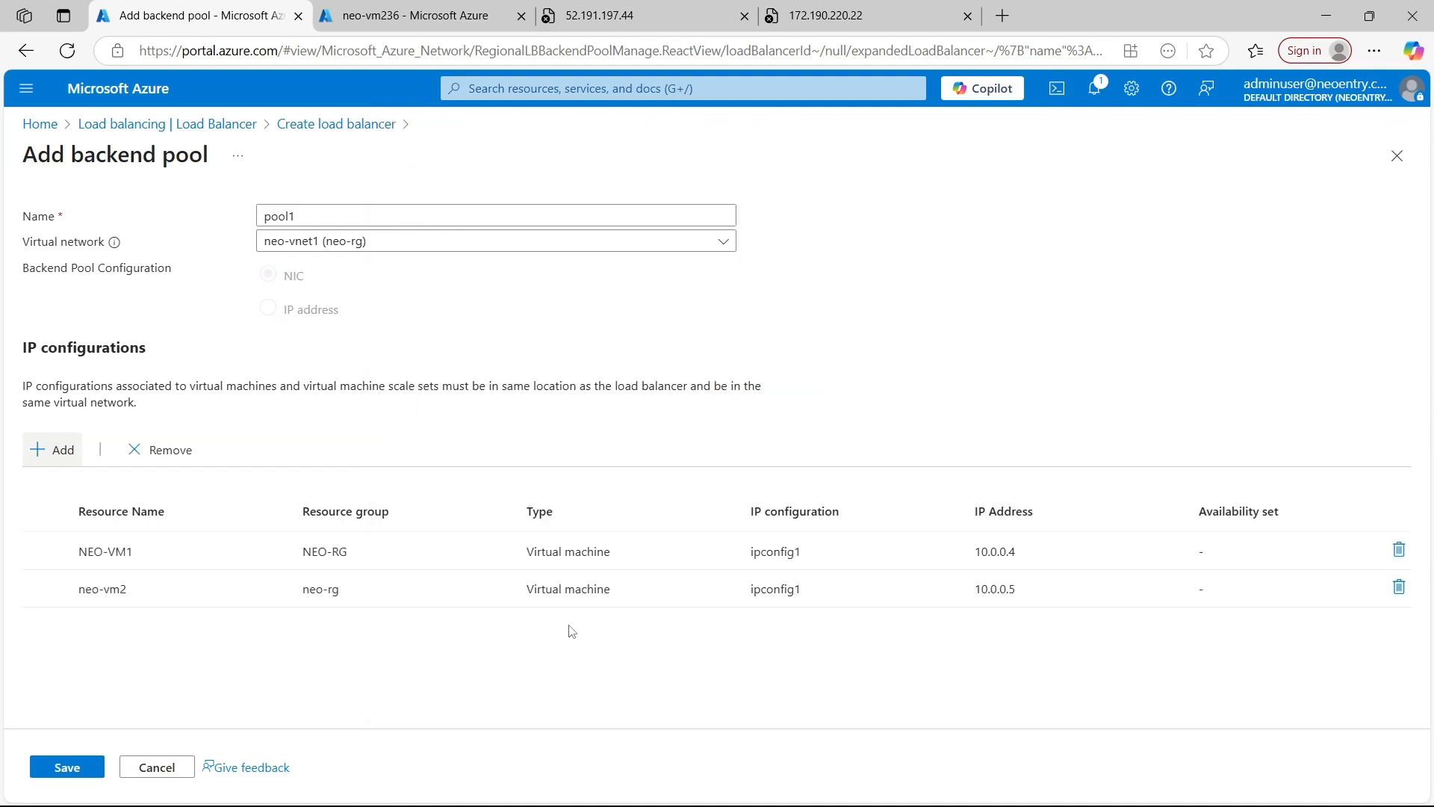
left_click(66, 767)
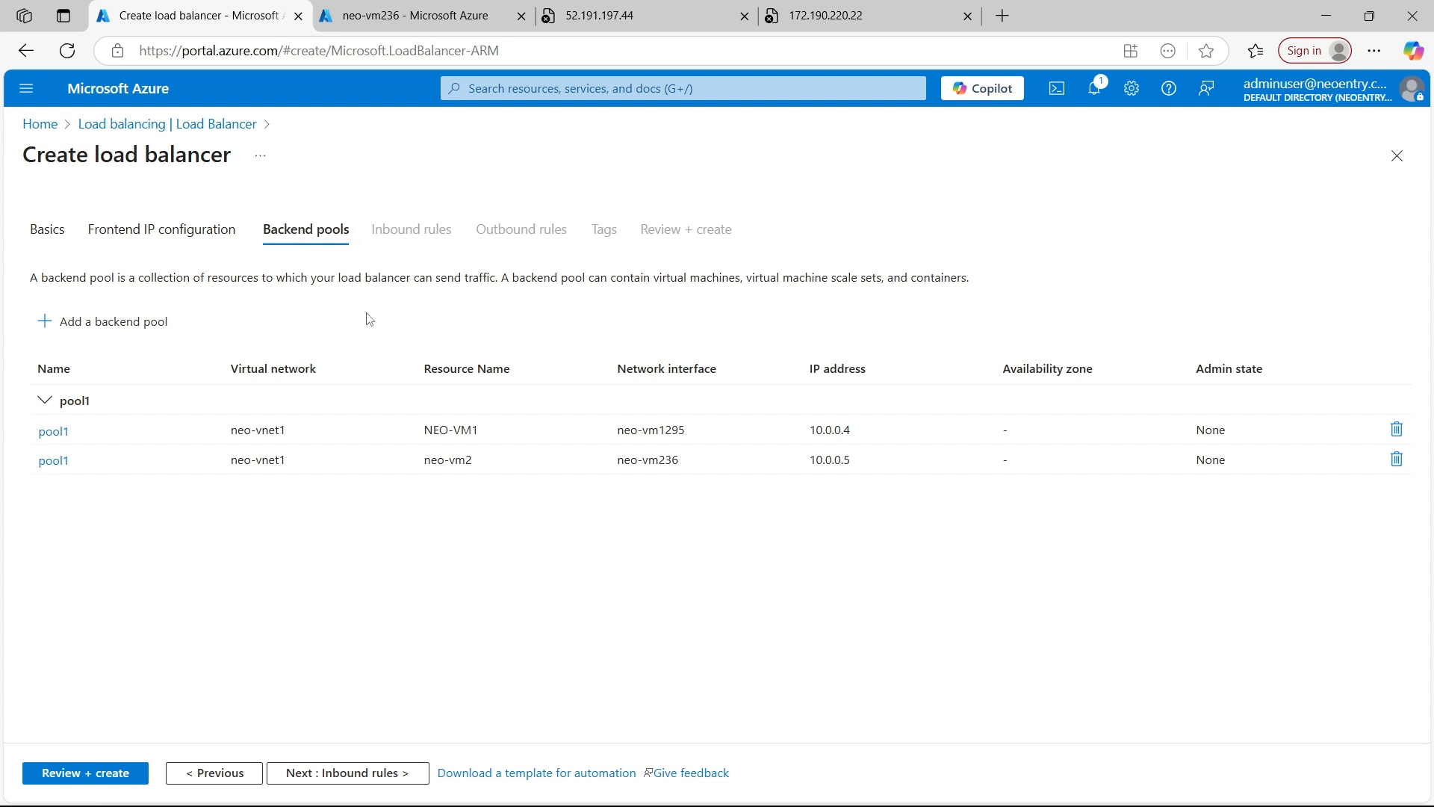
Proceed to the inbound rules and start a load balancing rule named rule1
left_click(330, 774)
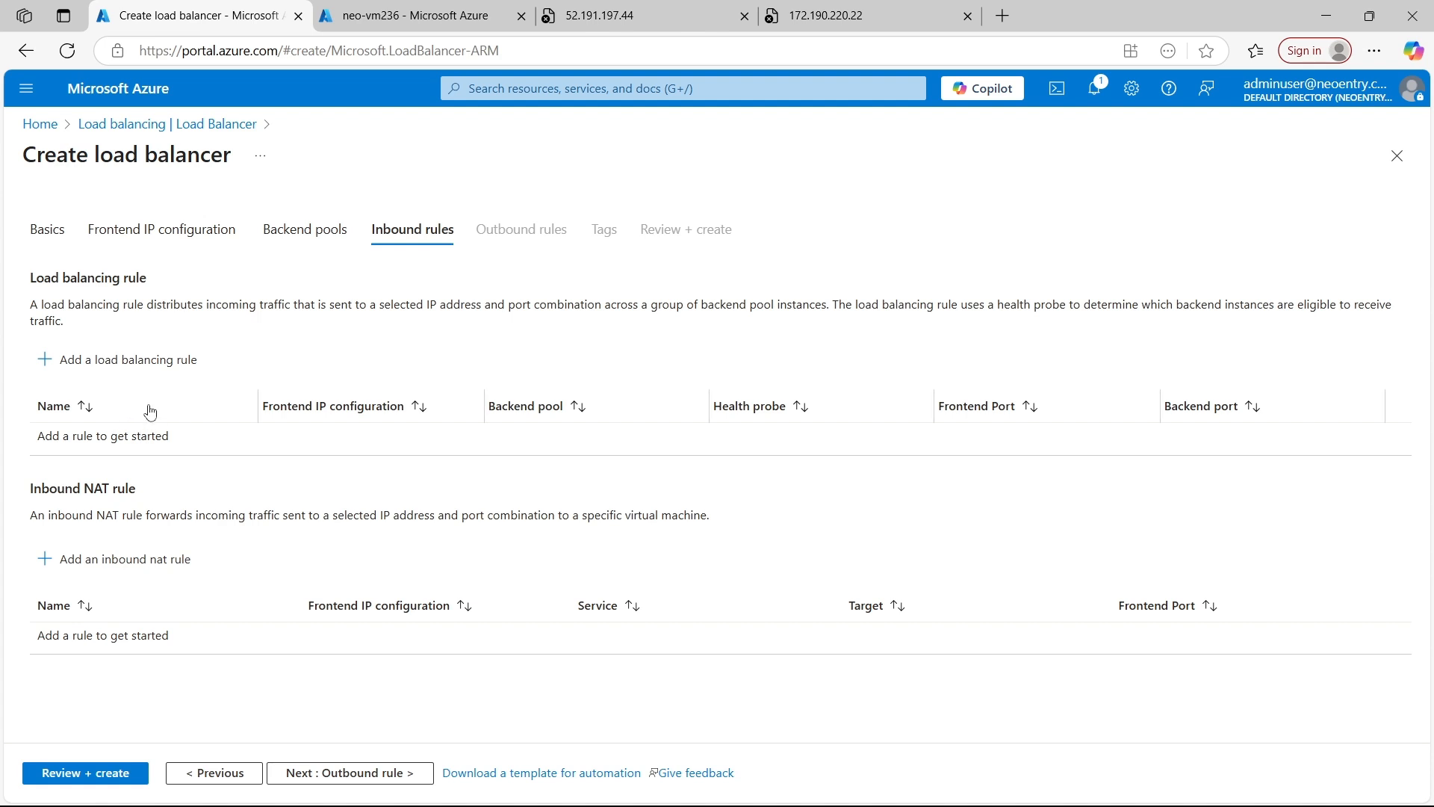
left_click(73, 366)
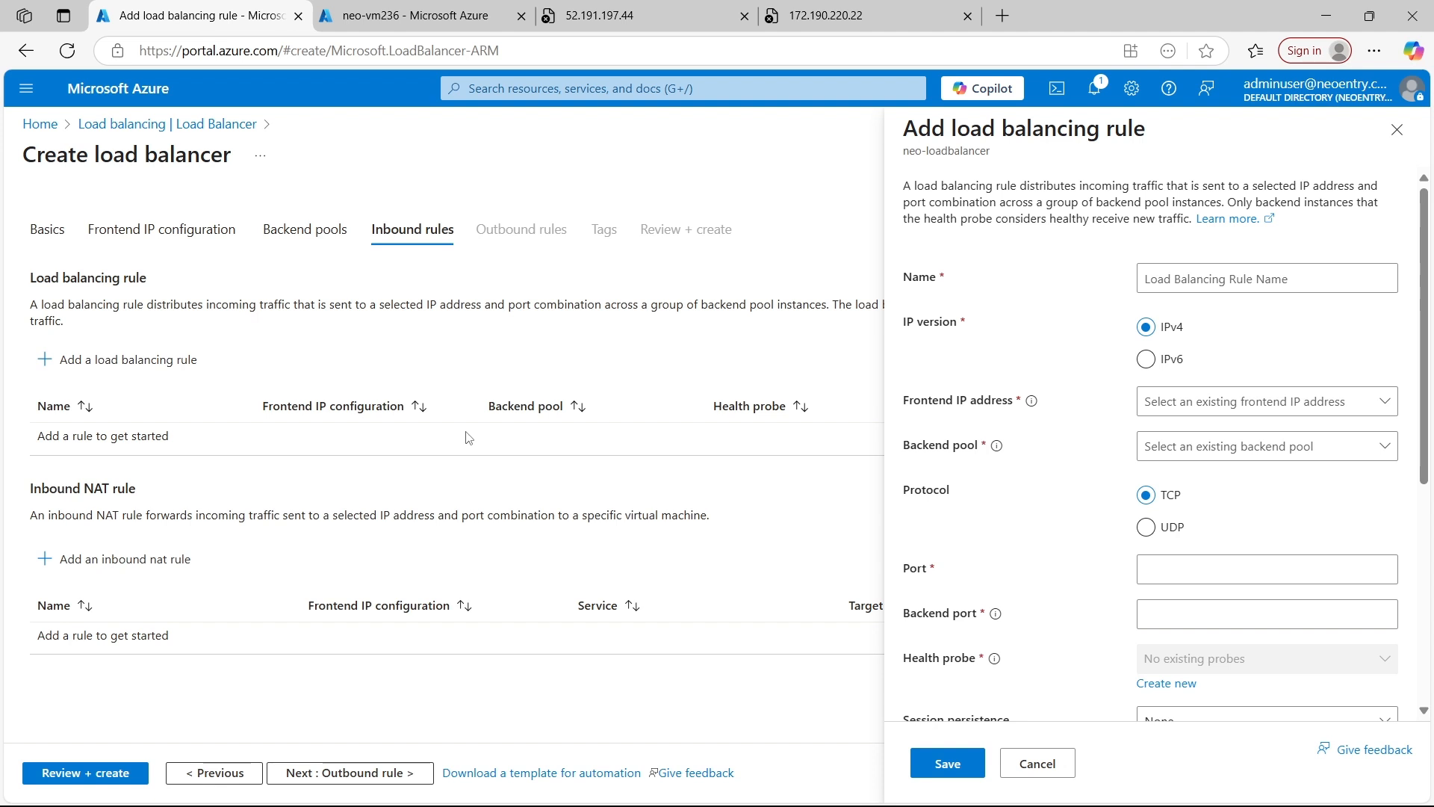
left_click(1235, 282)
type("rule1")
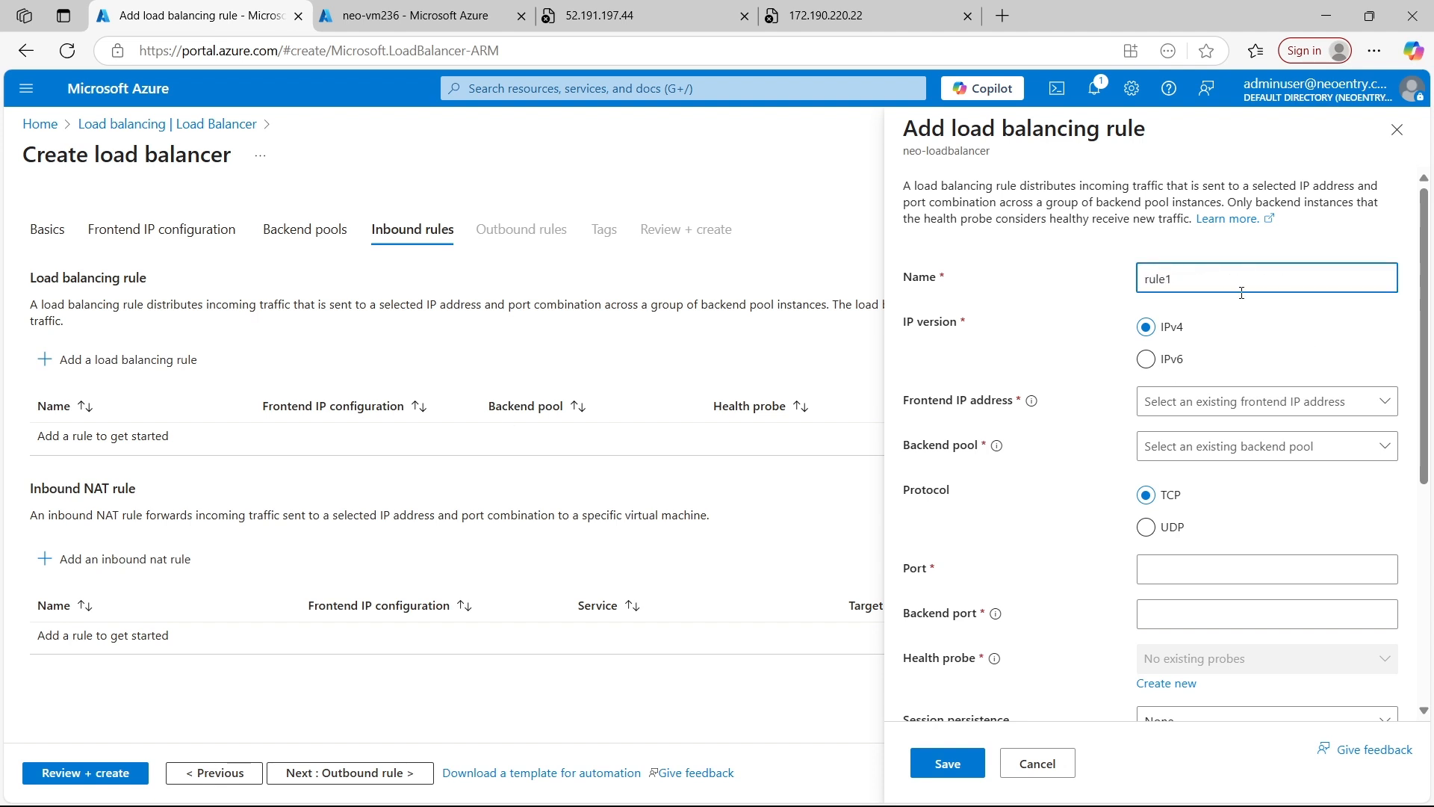
Set the rule's frontend IP address to frontend1 and its backend pool to pool1
scroll(1241, 293, "down", 1)
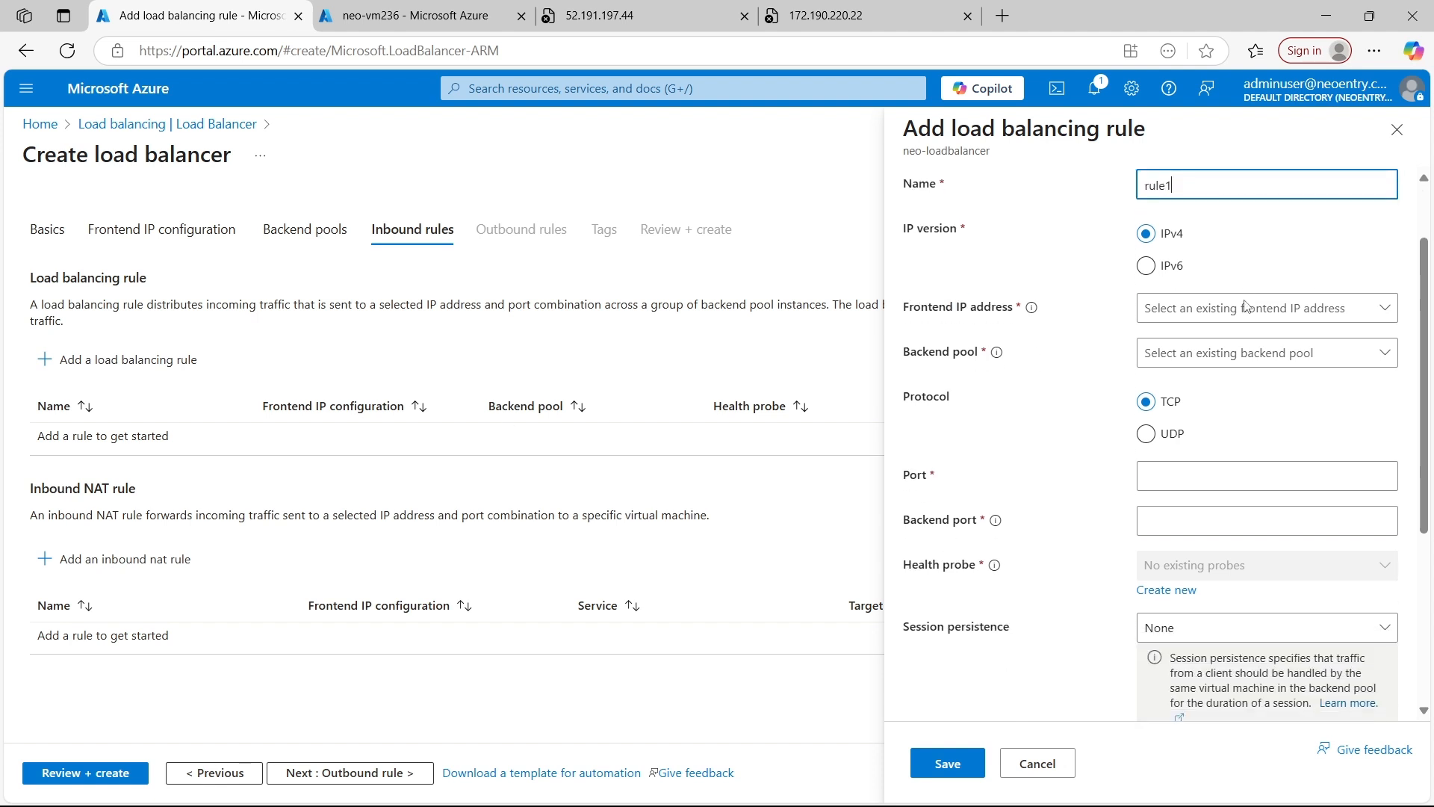
left_click(1241, 307)
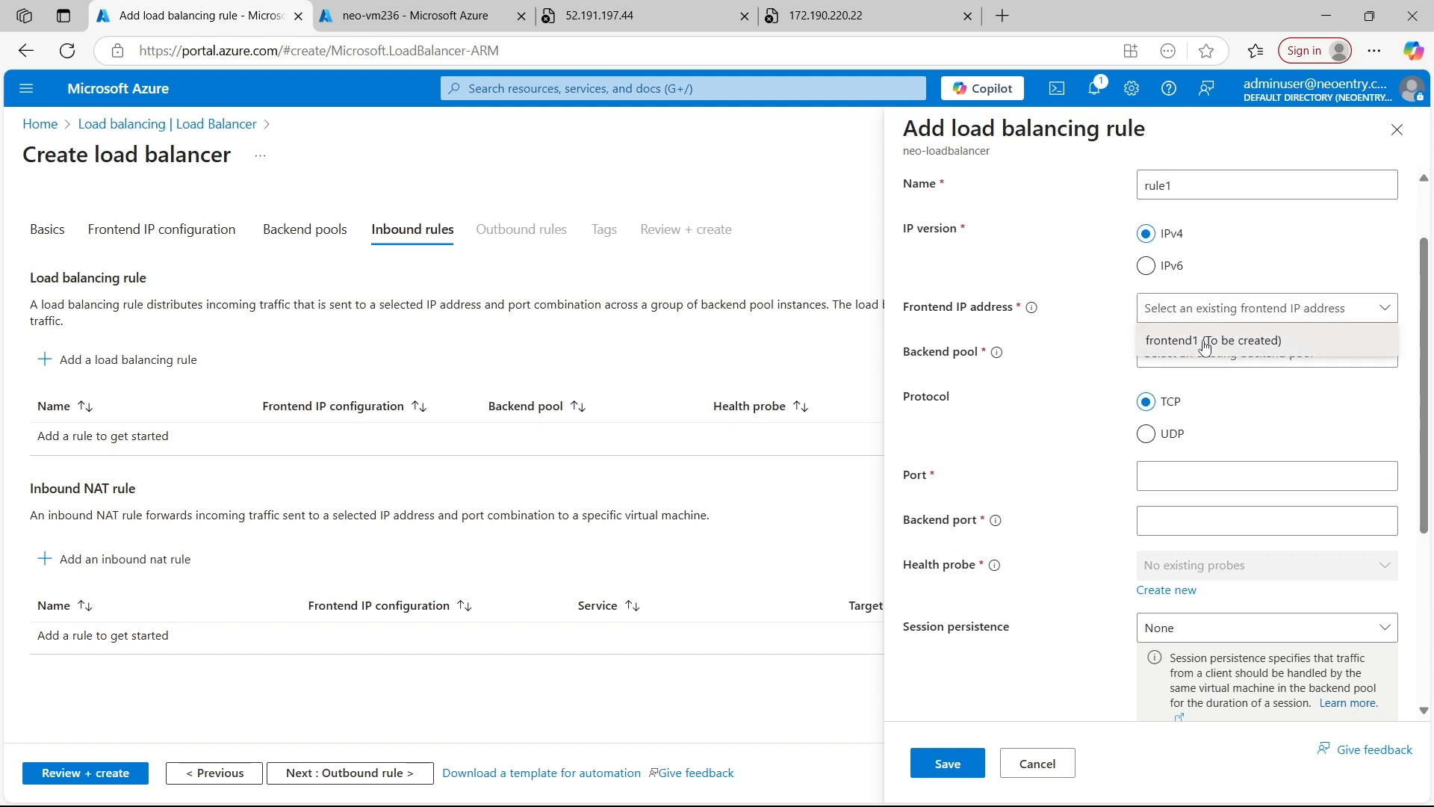
left_click(1225, 341)
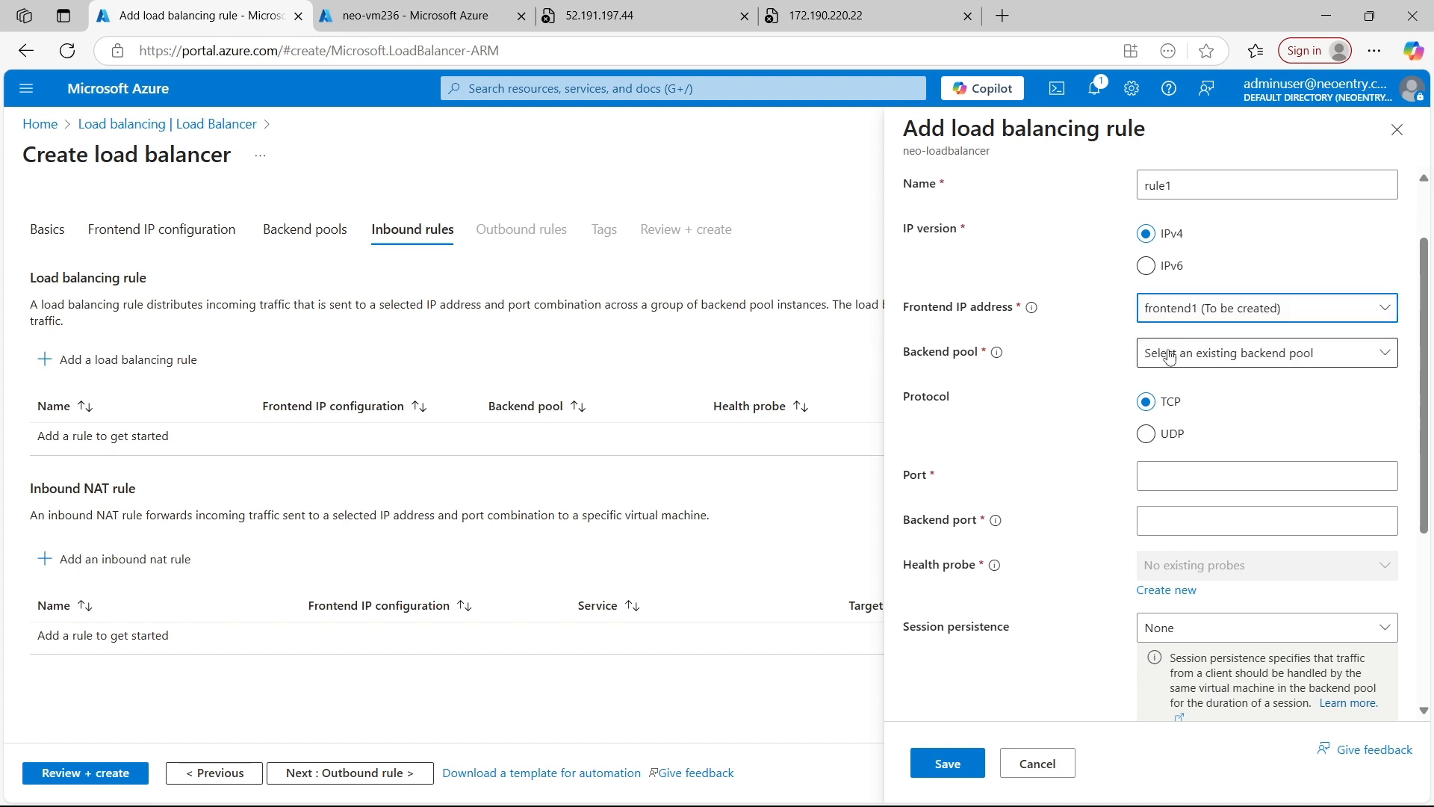
left_click(1229, 358)
left_click(1169, 392)
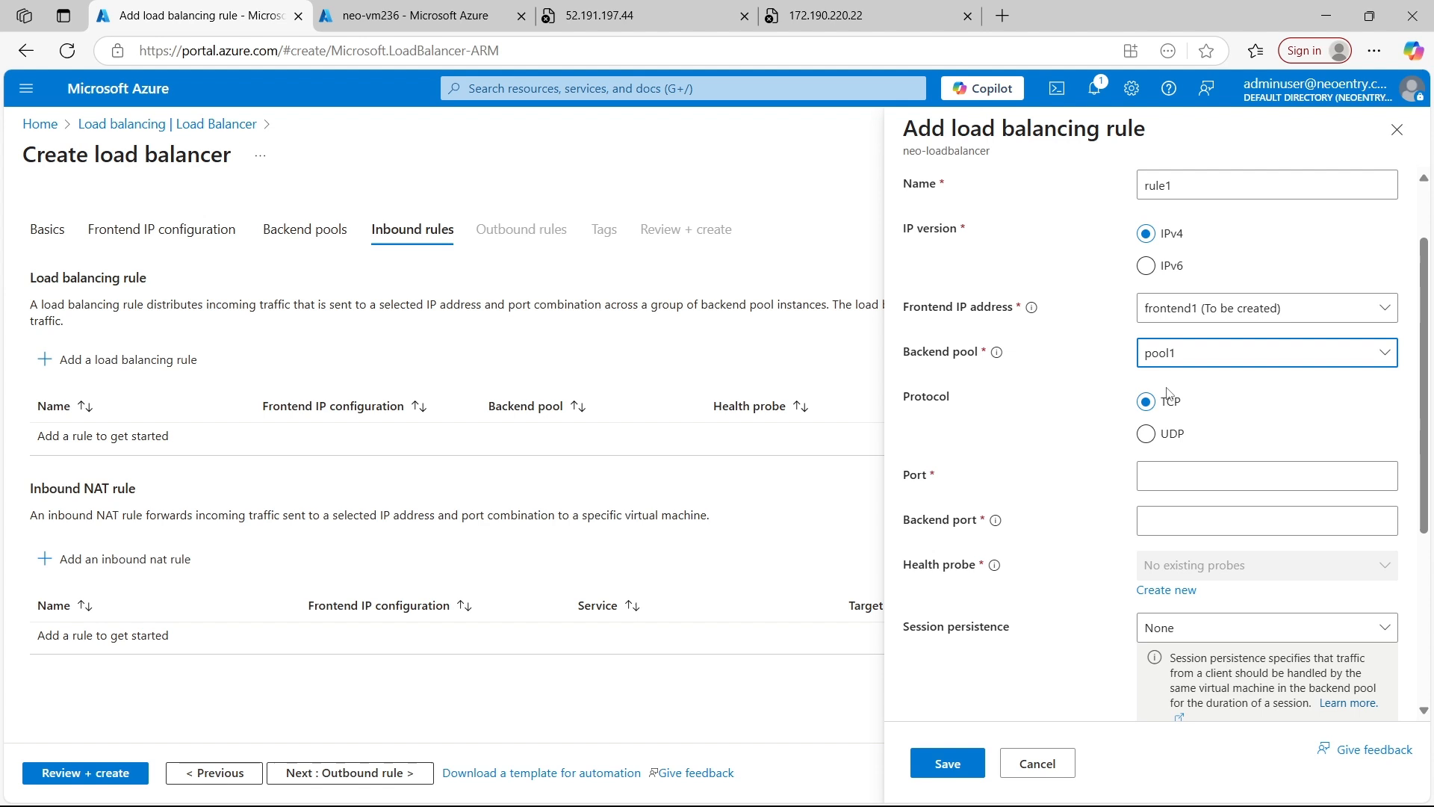
Set both the port and the backend port of the load balancing rule to 80
scroll(1262, 388, "down", 1)
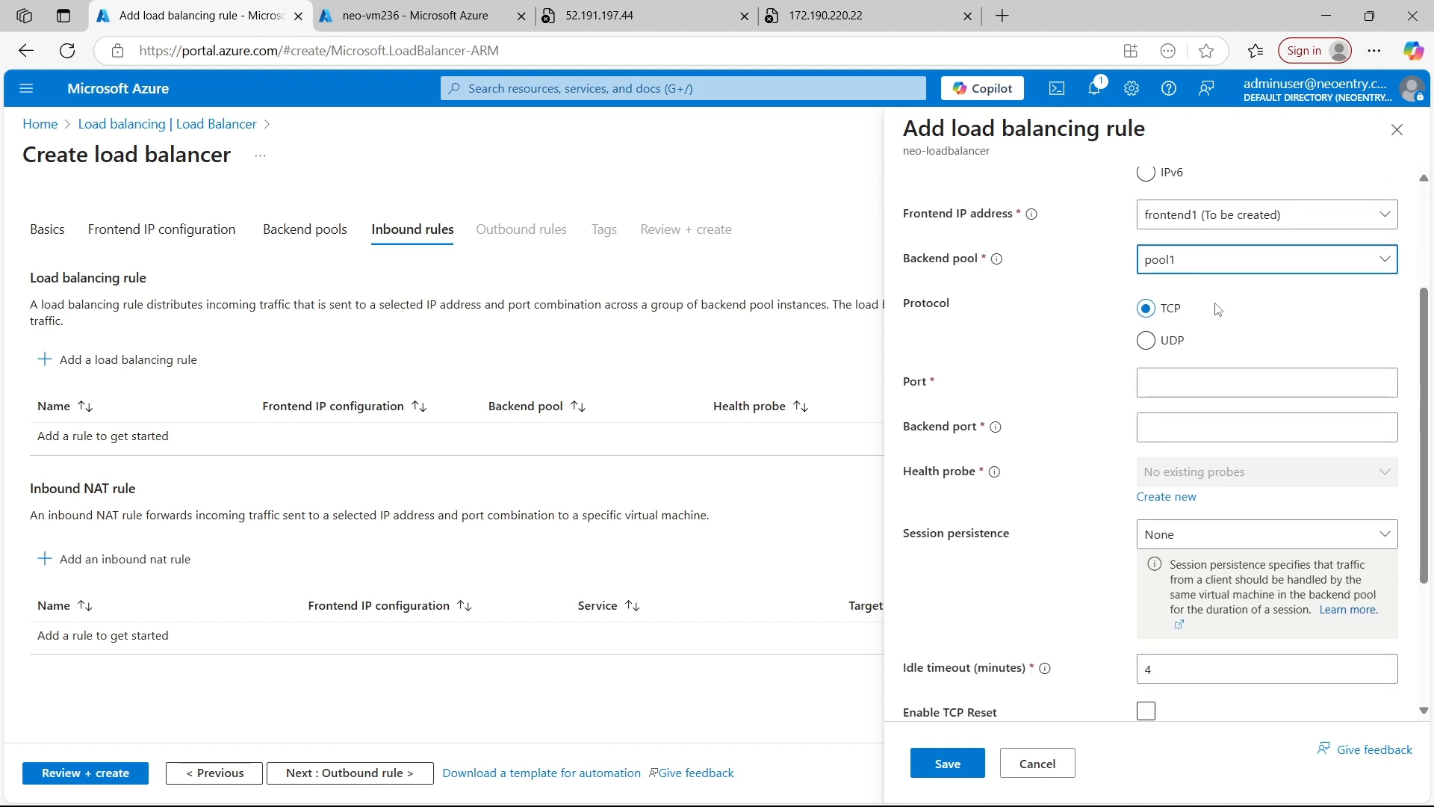
scroll(1199, 351, "down", 1)
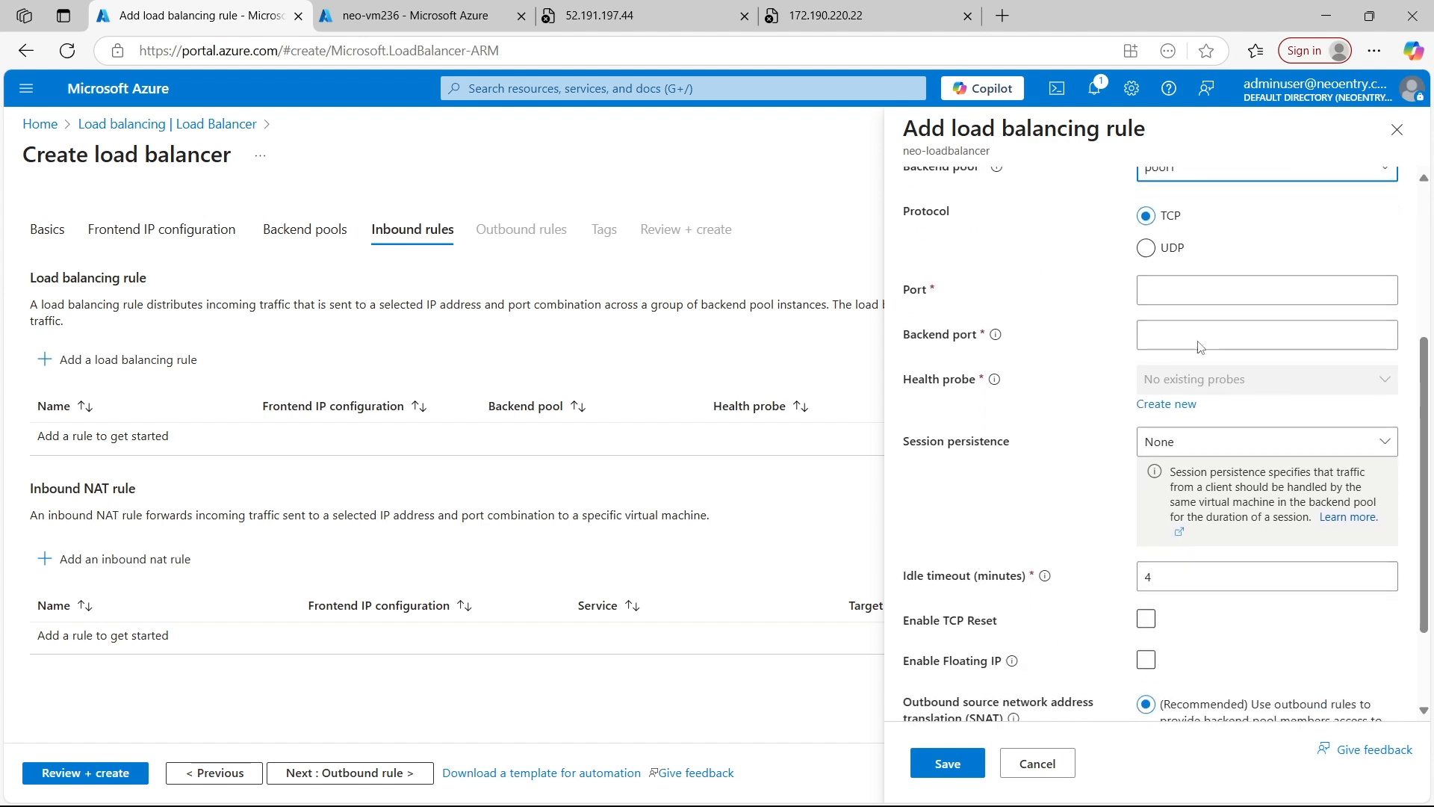
left_click(1177, 292)
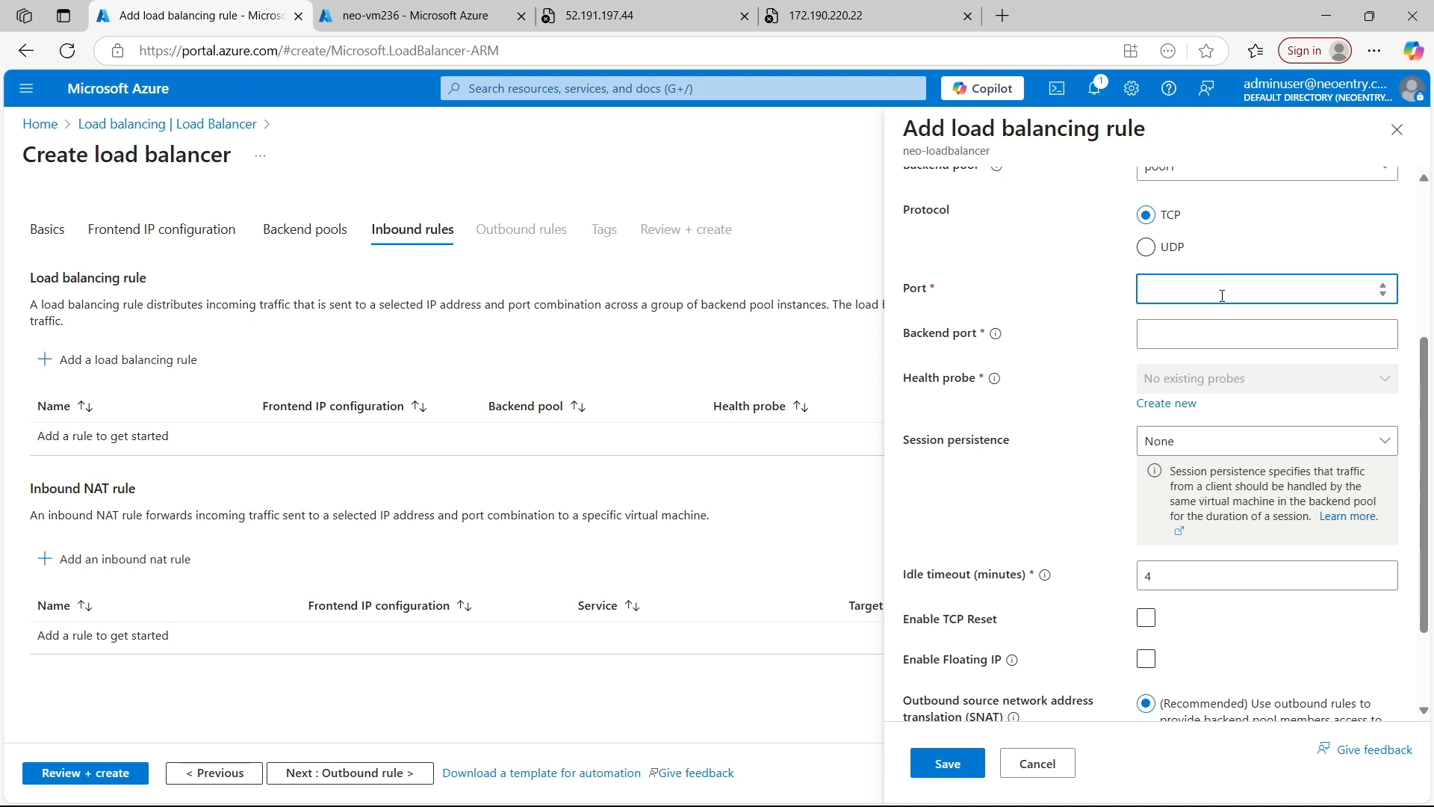
type("80")
left_click(1165, 333)
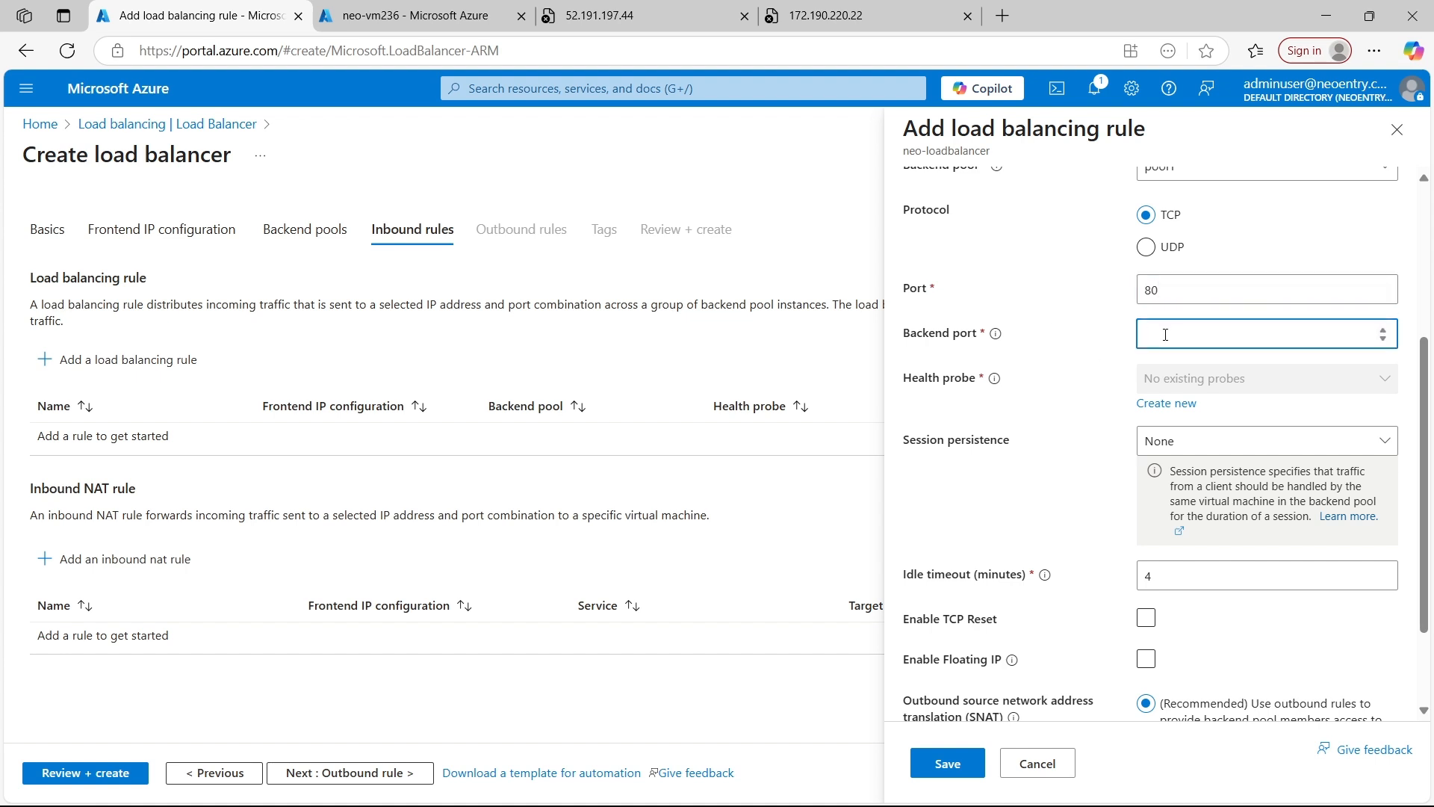
type("80")
left_click(1077, 397)
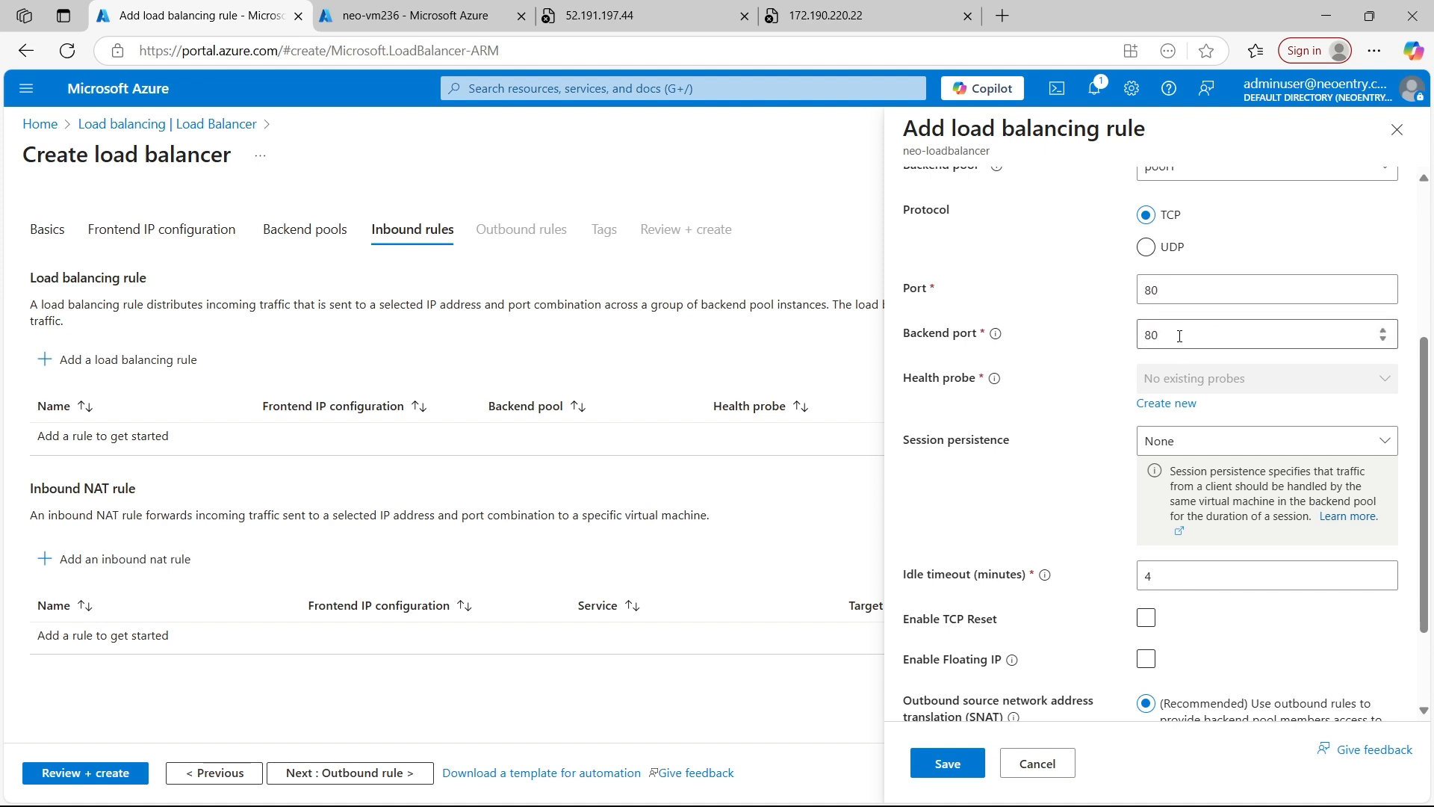
Create and save a new health probe named probe1 for the rule, using TCP on port 80
scroll(1208, 363, "down", 1)
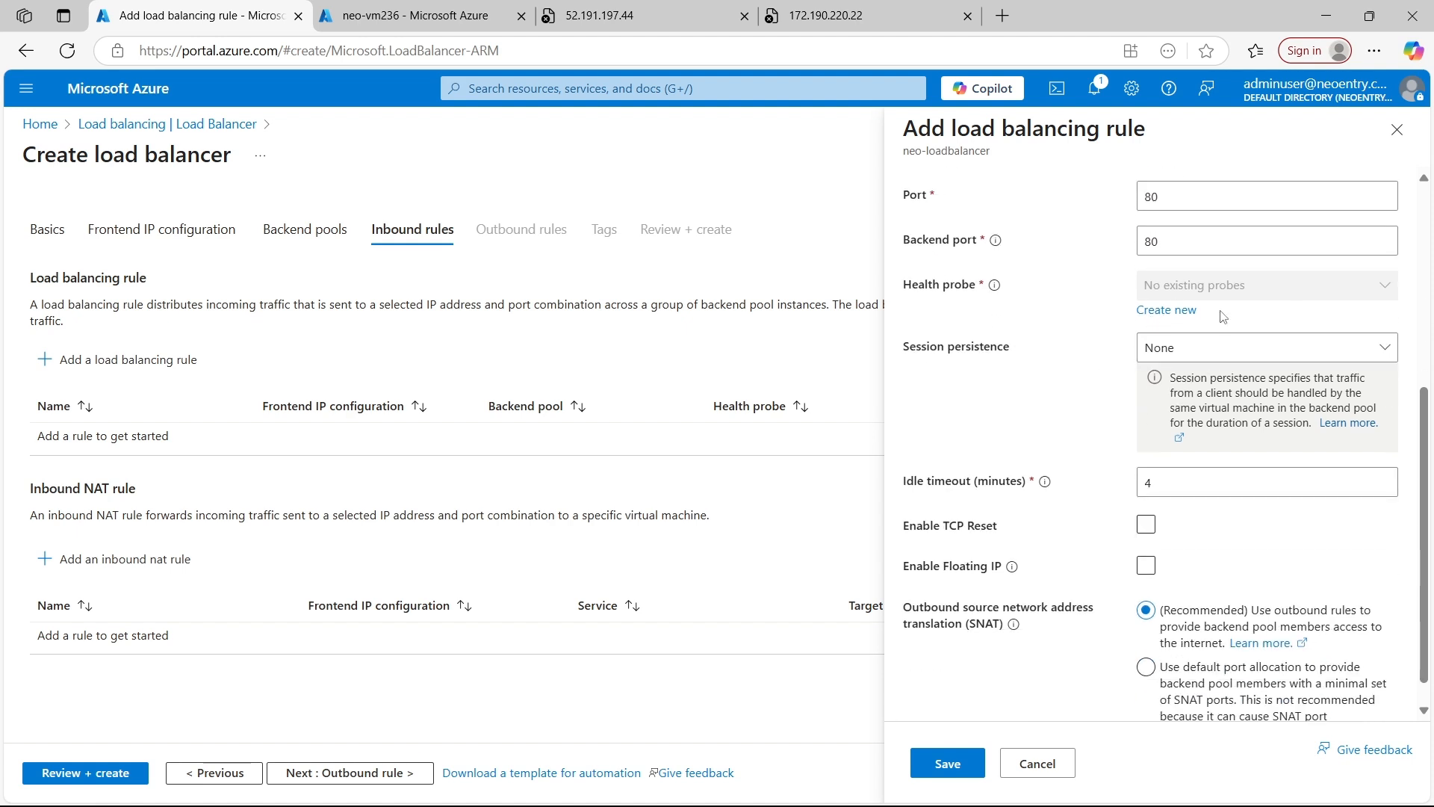
left_click(1181, 317)
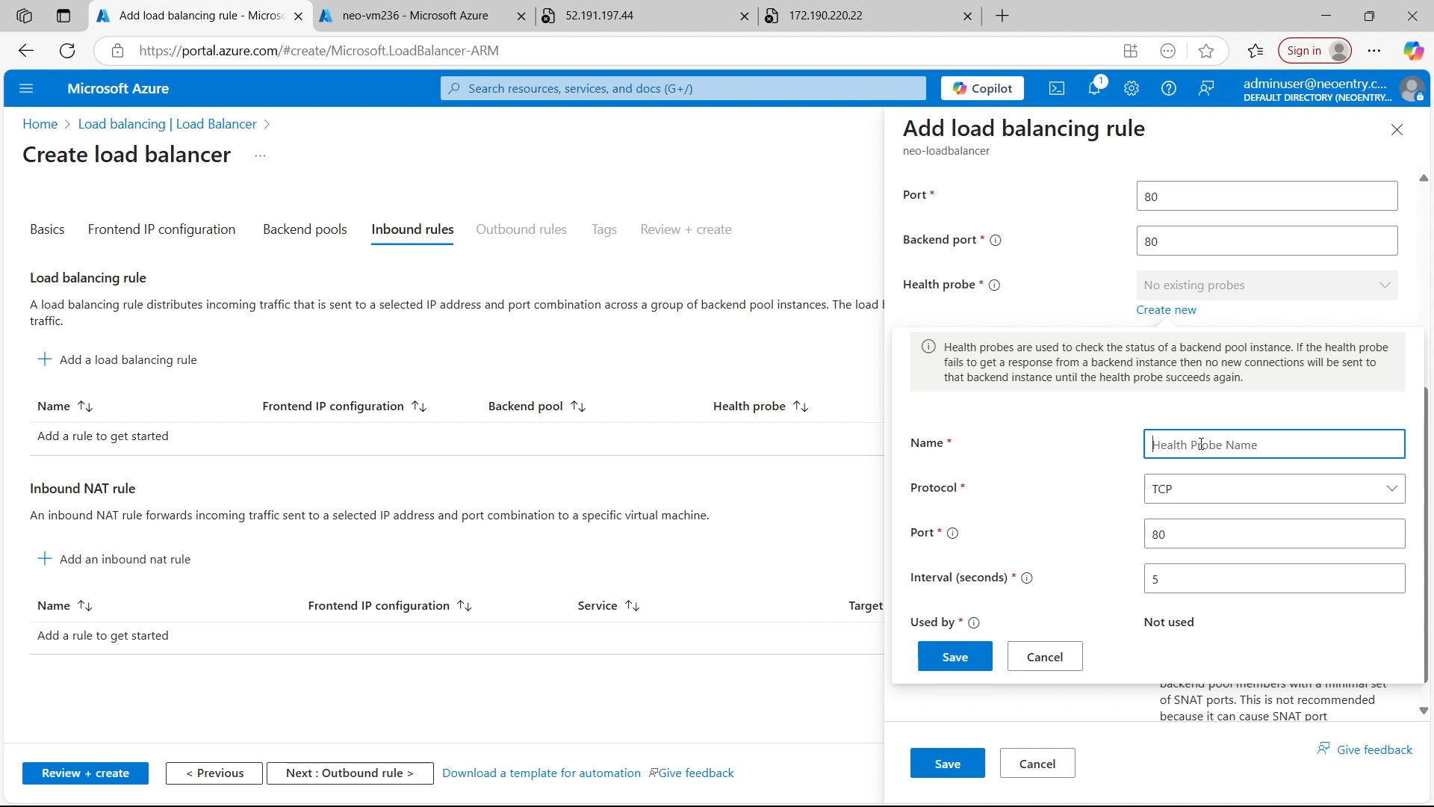
type("probe1")
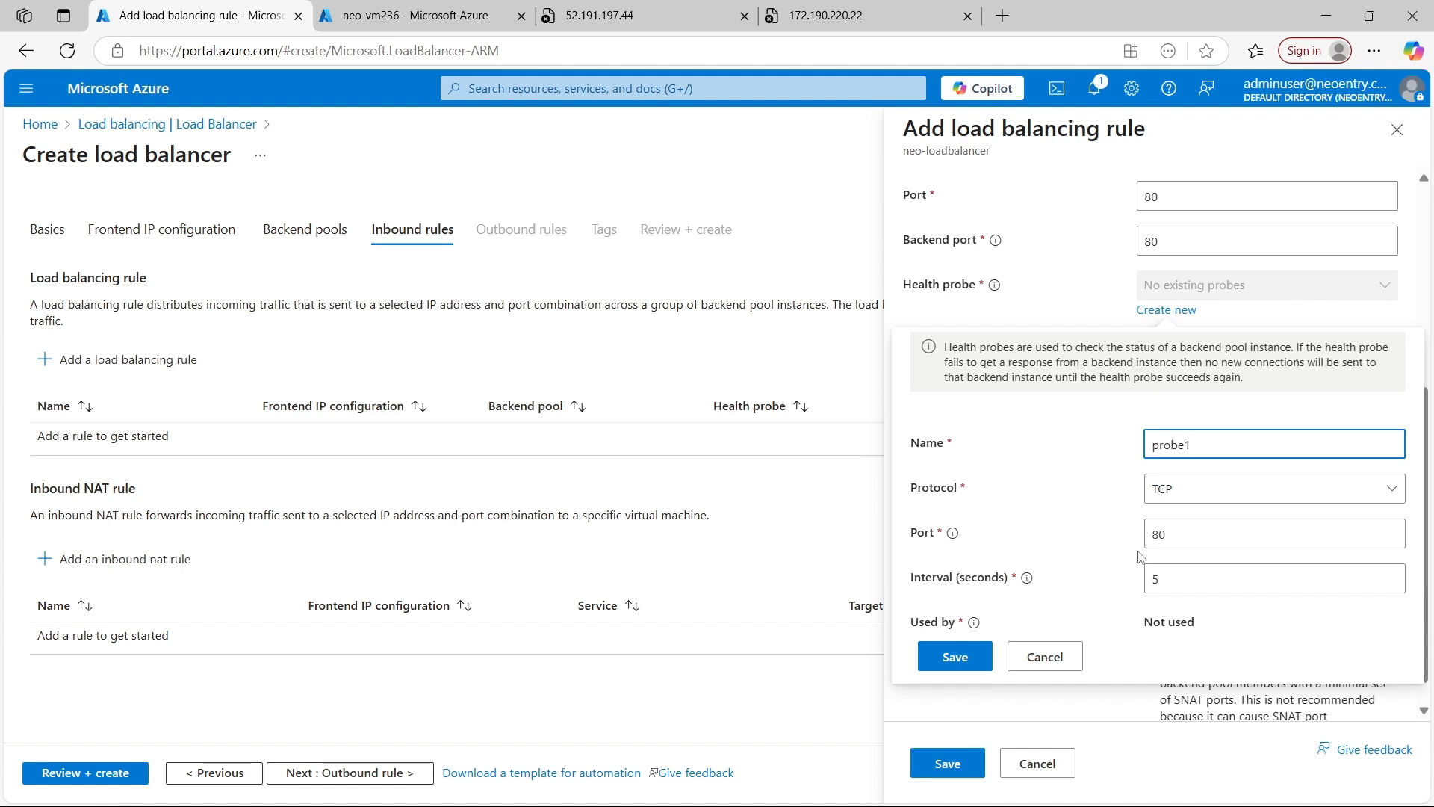
left_click(955, 657)
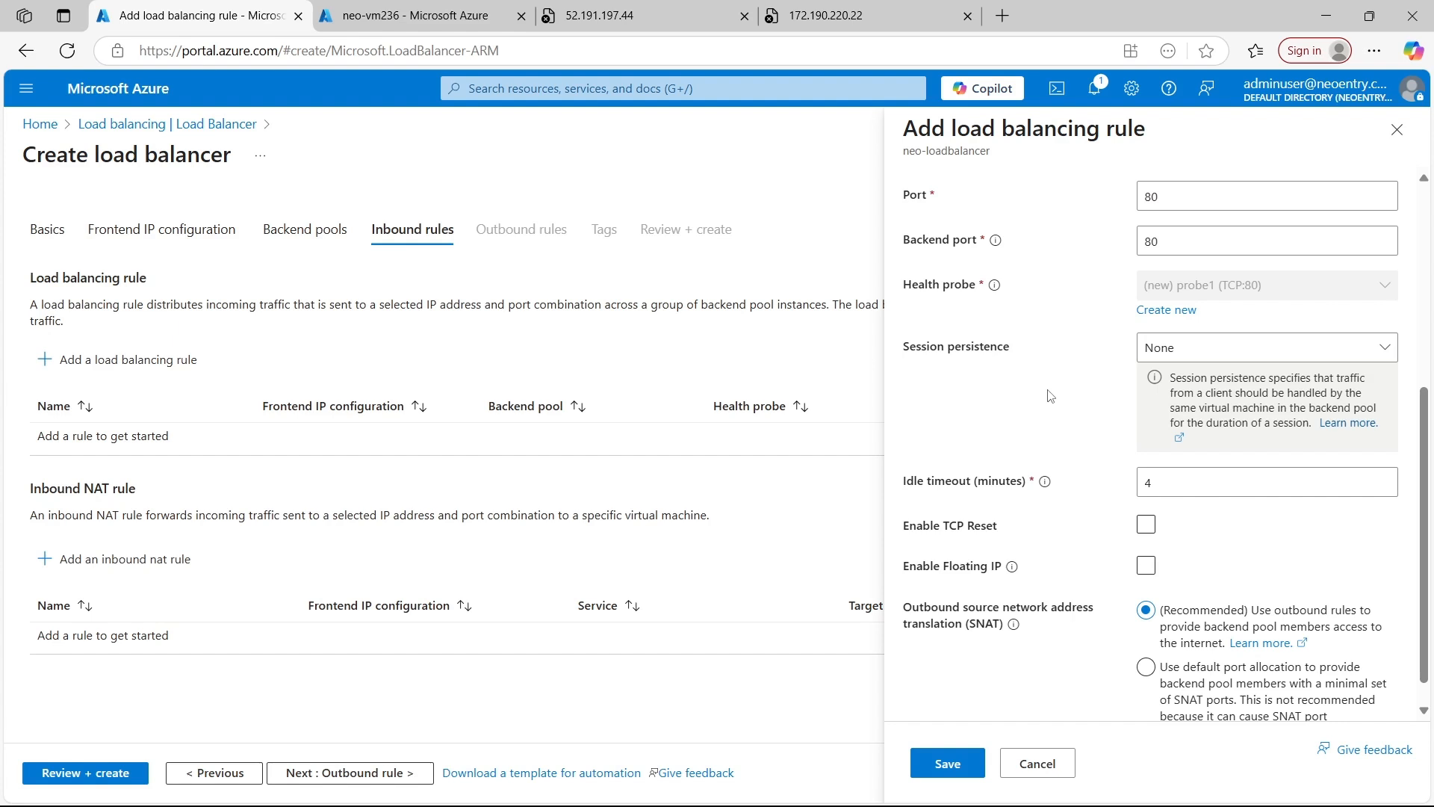
Keep the rule's session persistence at None and save the load balancing rule
left_click(1195, 344)
left_click(1199, 345)
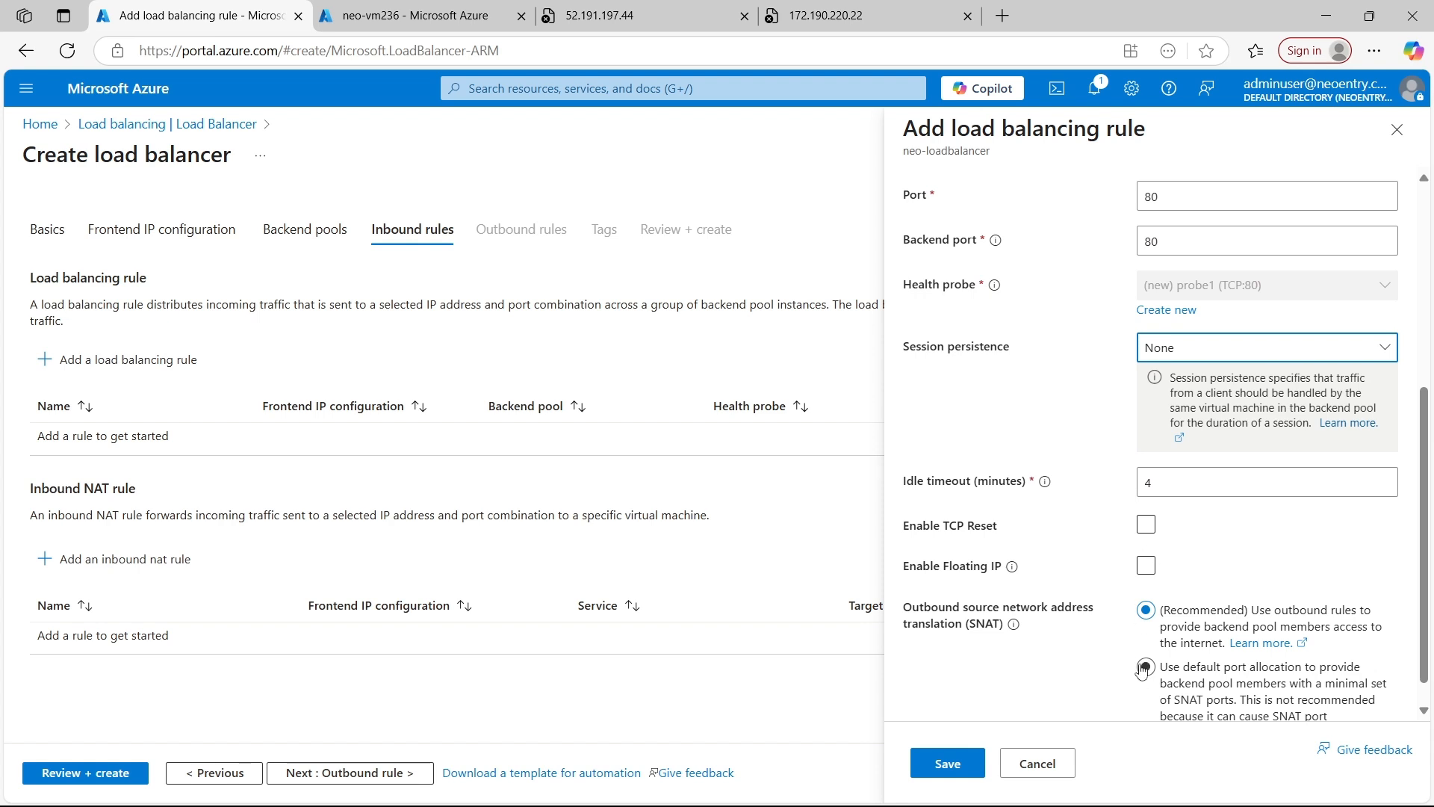
scroll(1144, 569, "down", 1)
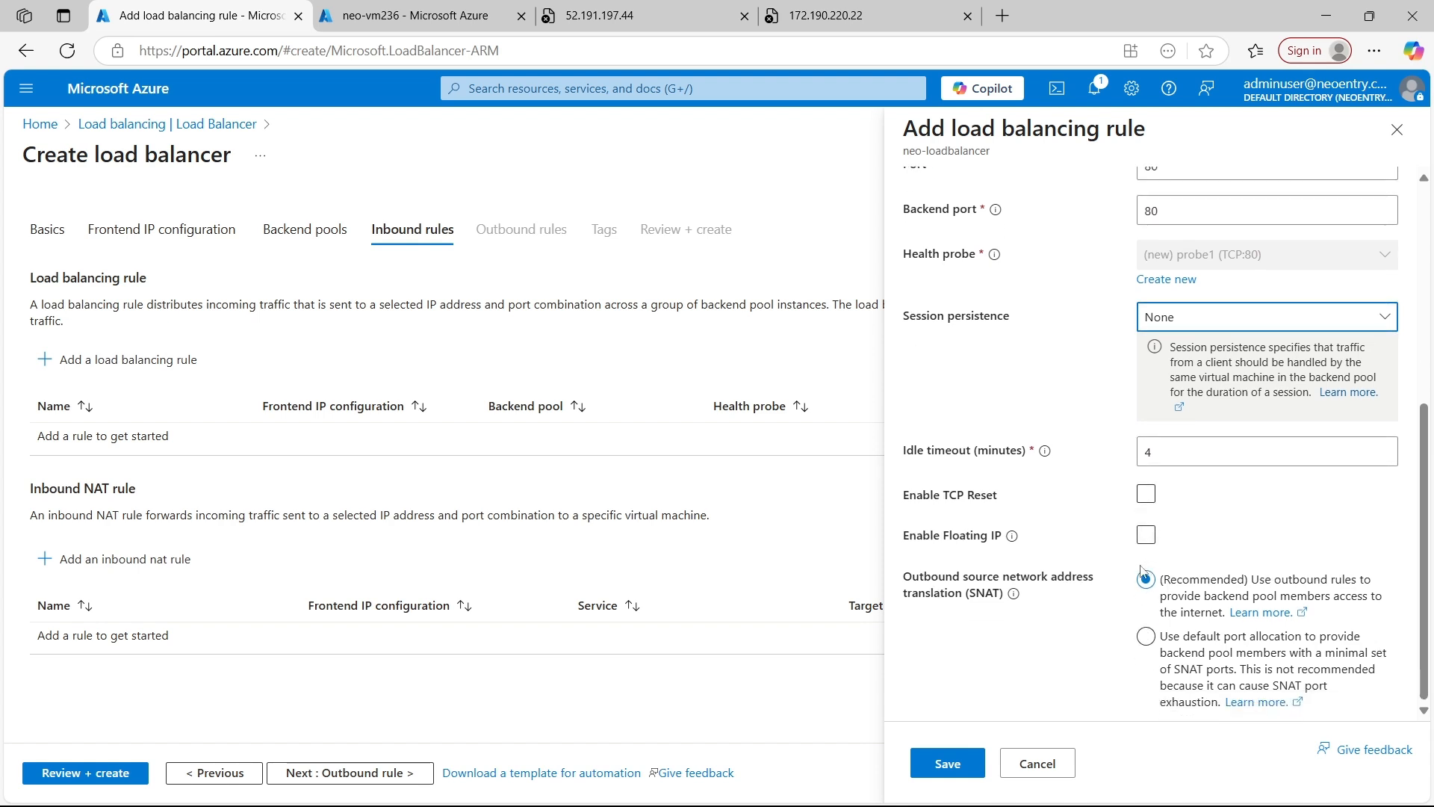
left_click(964, 772)
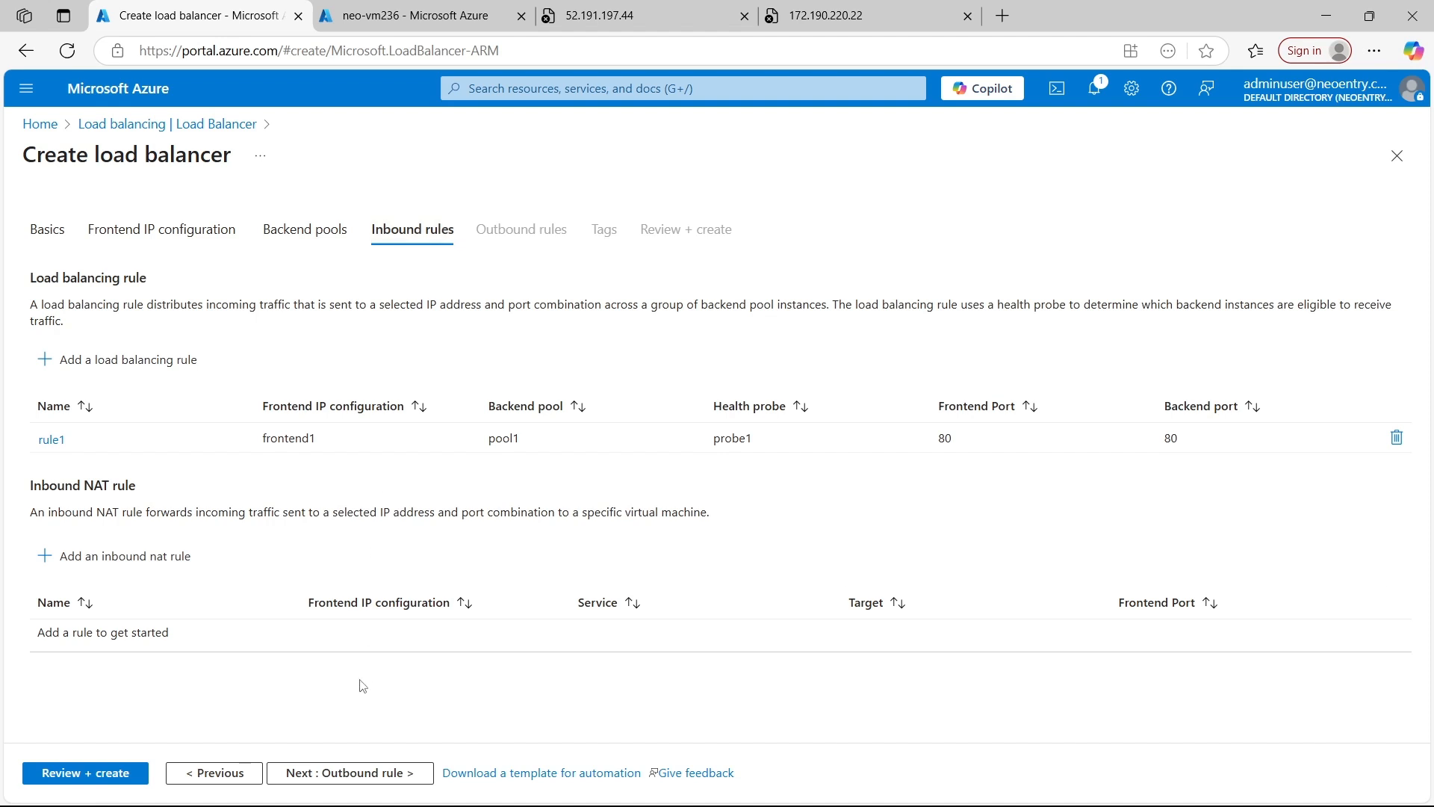
Proceed to the outbound rules and start a rule named outboundrule1 with frontend1 as its frontend IP address
left_click(314, 773)
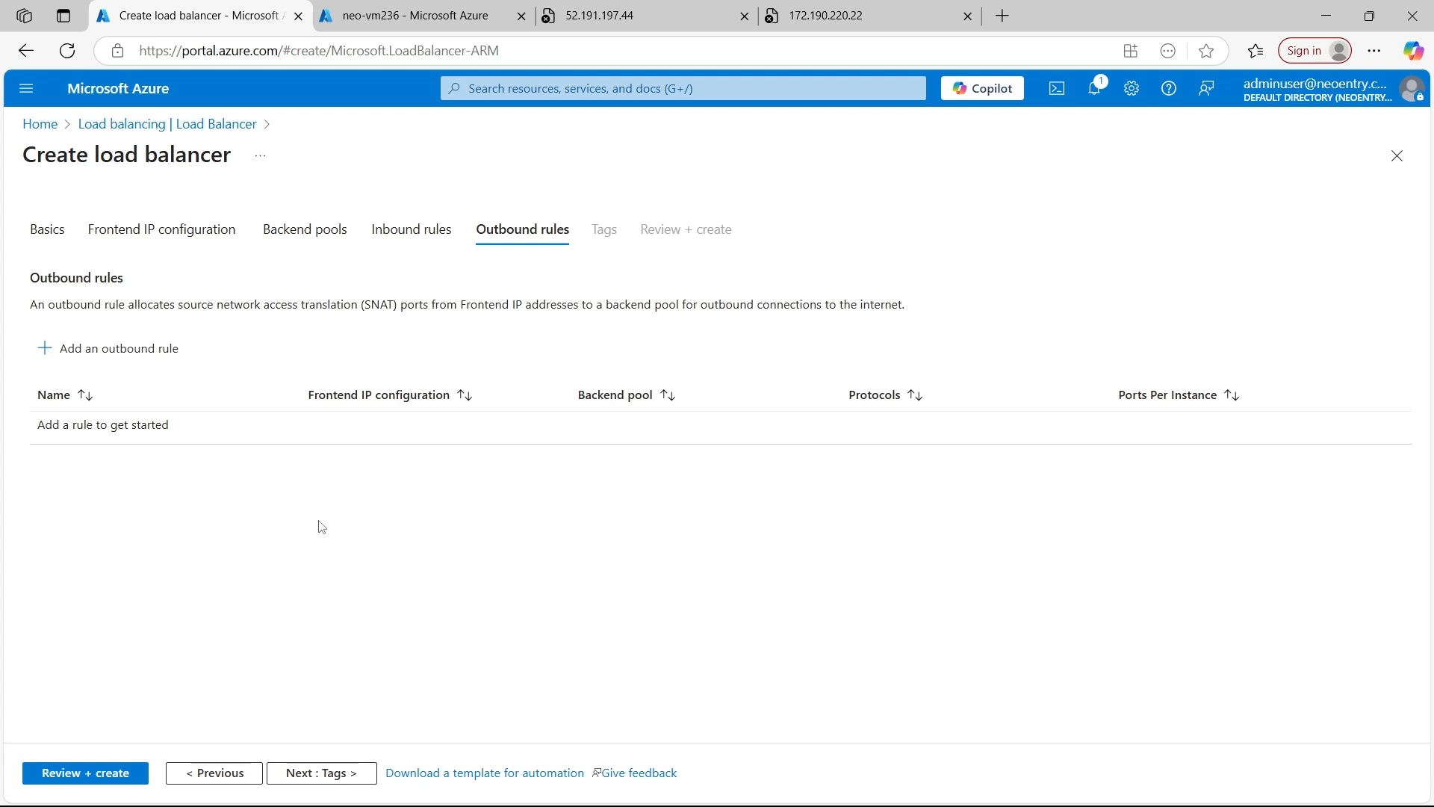
left_click(98, 349)
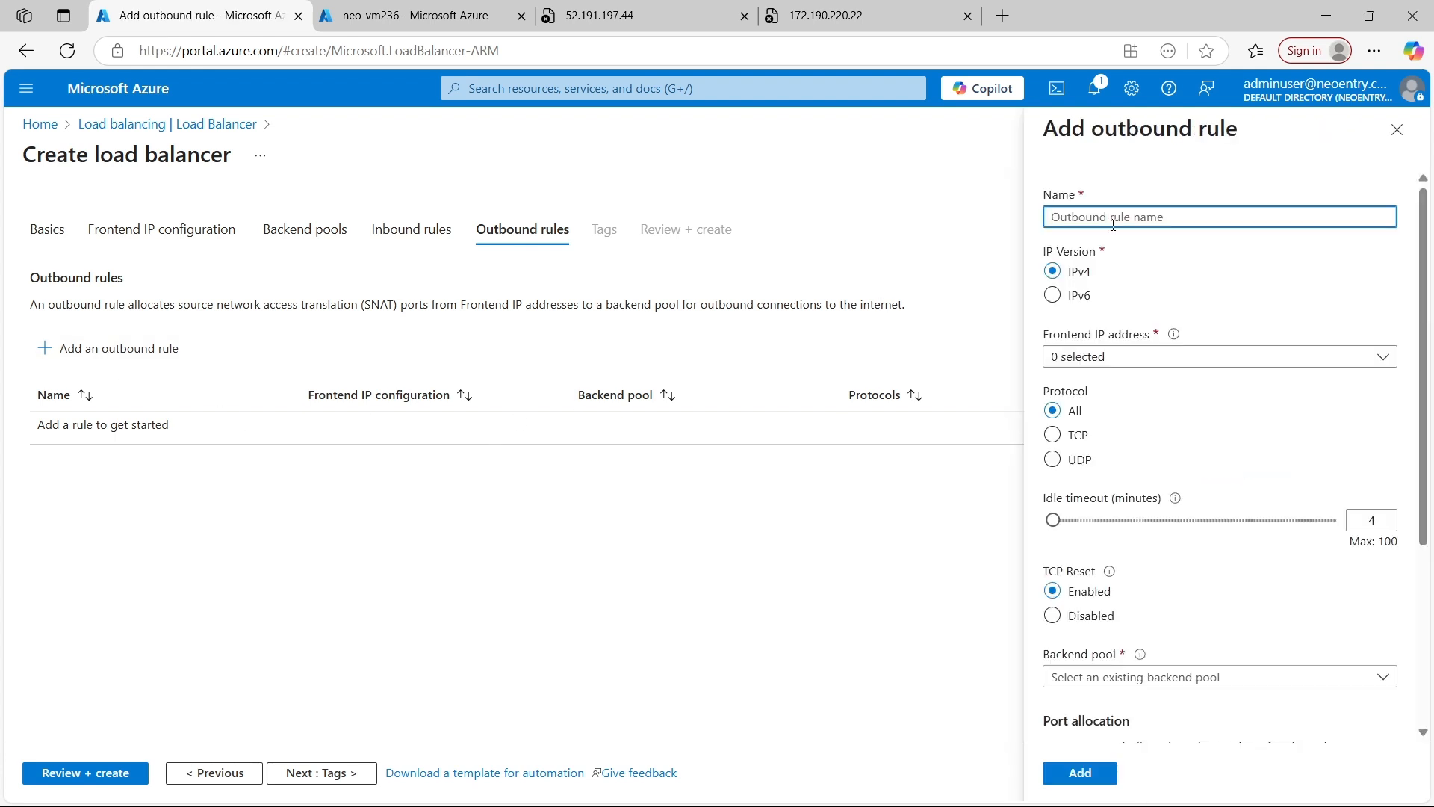
type("outboundrule1")
left_click(1121, 360)
left_click(1144, 389)
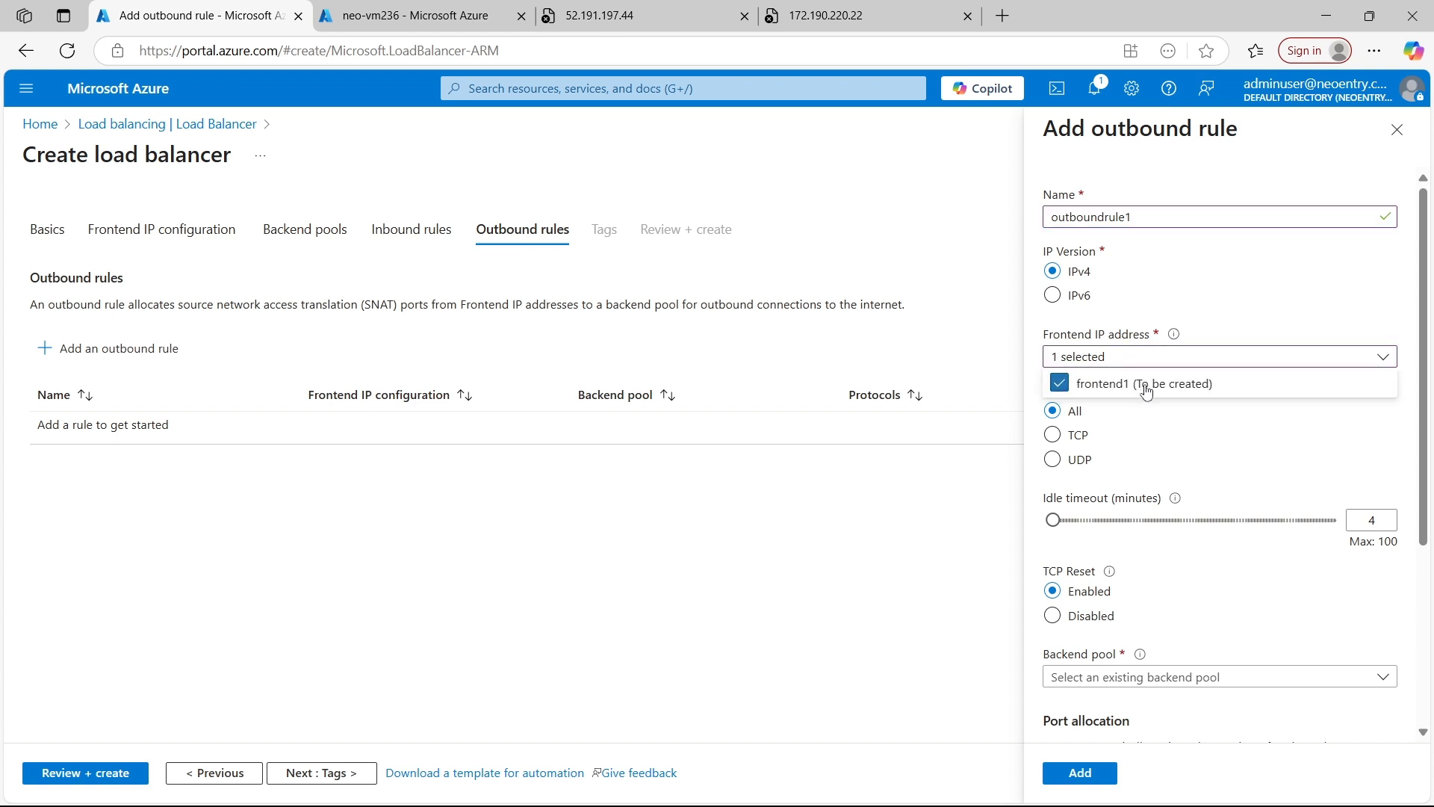
left_click(1344, 445)
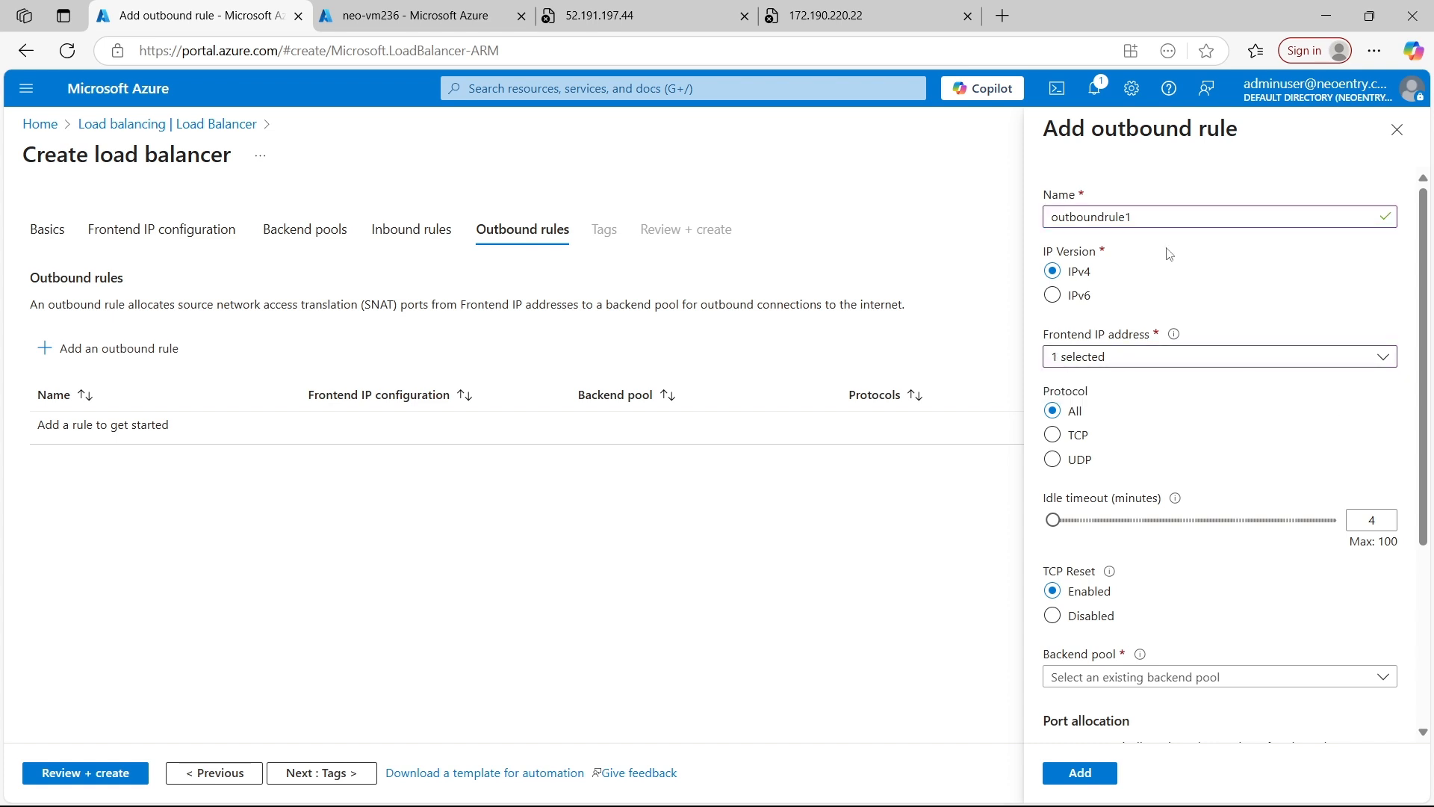
Set the outbound rule's backend pool to pool1 and its manually chosen outbound ports to 8 ports per instance
scroll(1168, 249, "down", 2)
scroll(1152, 194, "up", 2)
scroll(1284, 369, "down", 1)
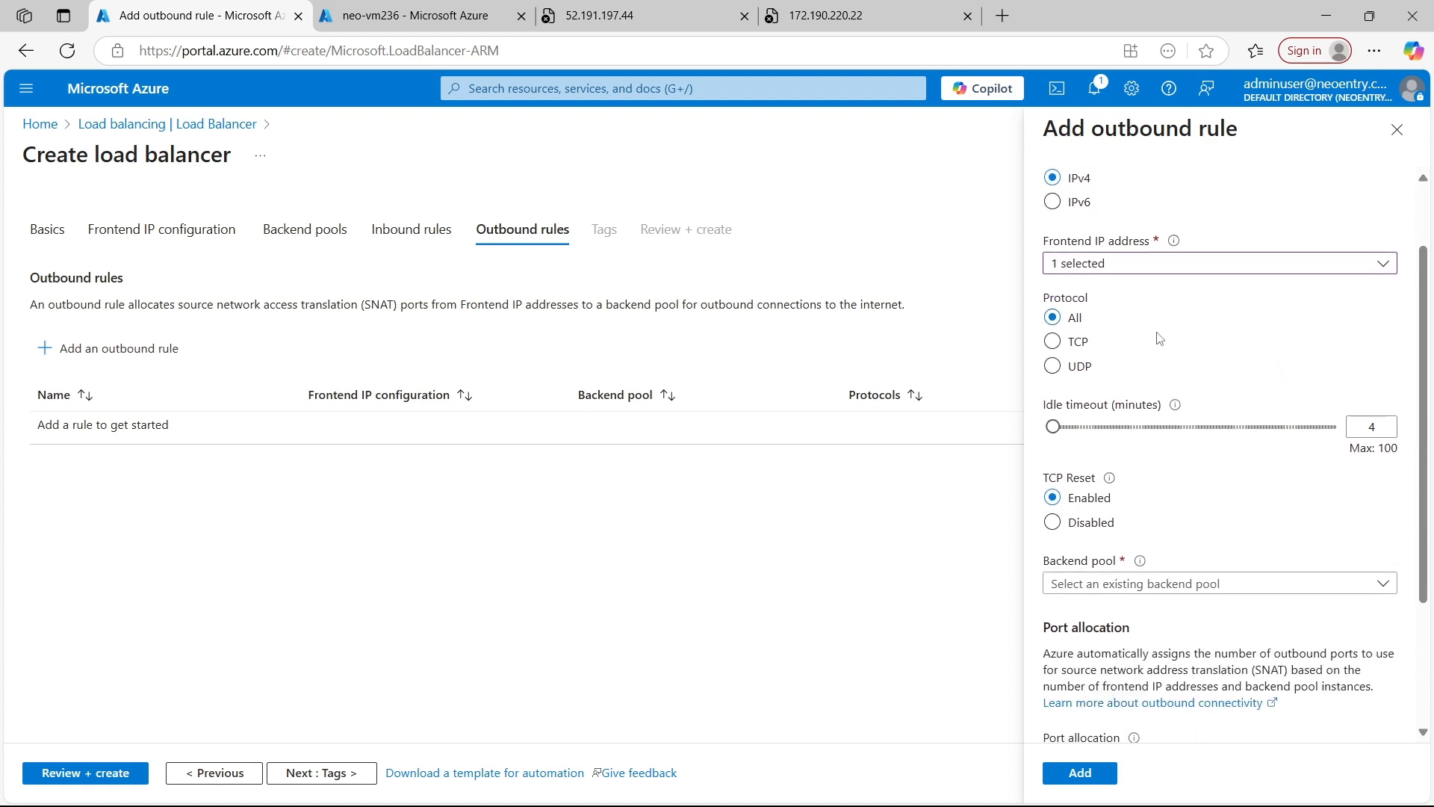
scroll(1258, 321, "down", 1)
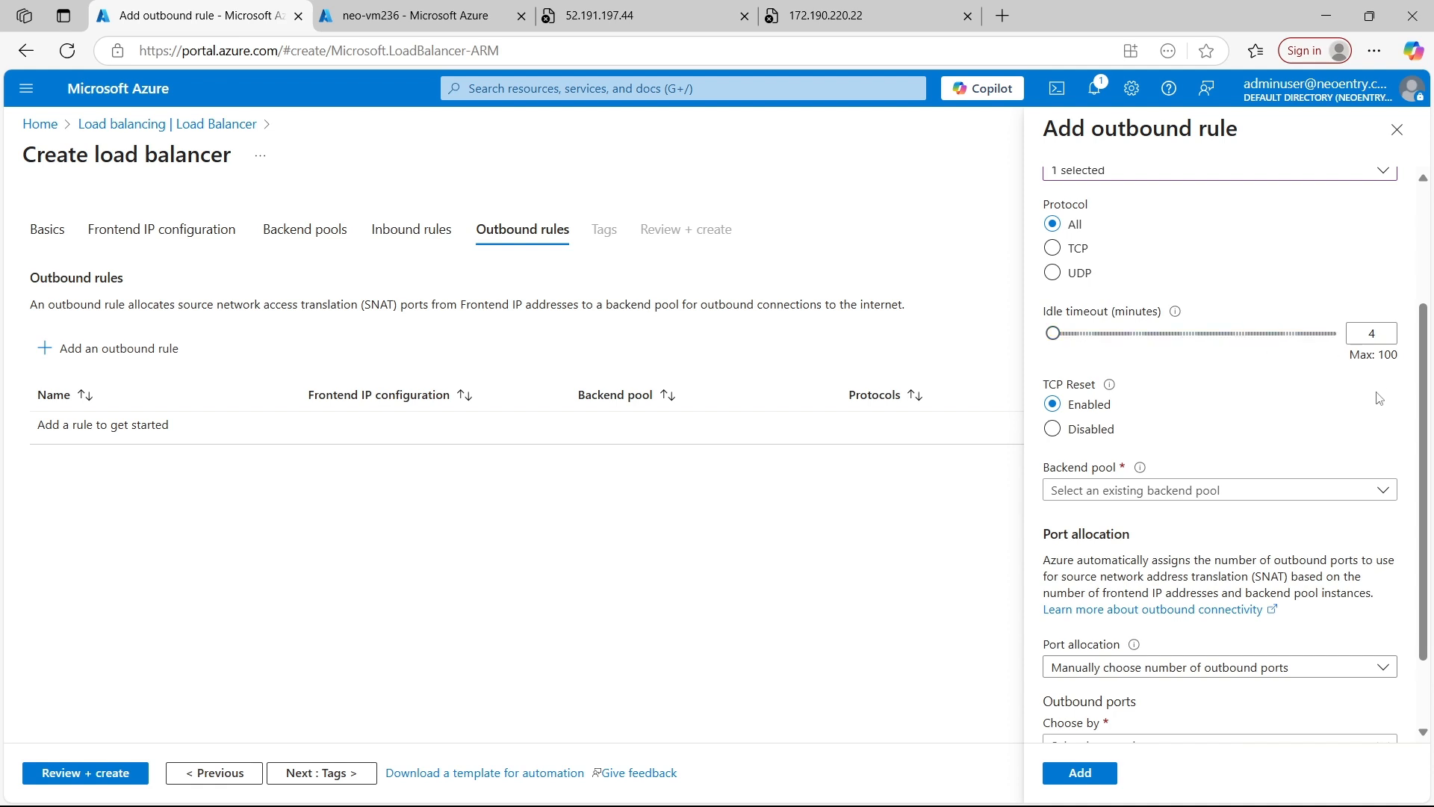
mouse_move(1179, 317)
scroll(1172, 383, "down", 2)
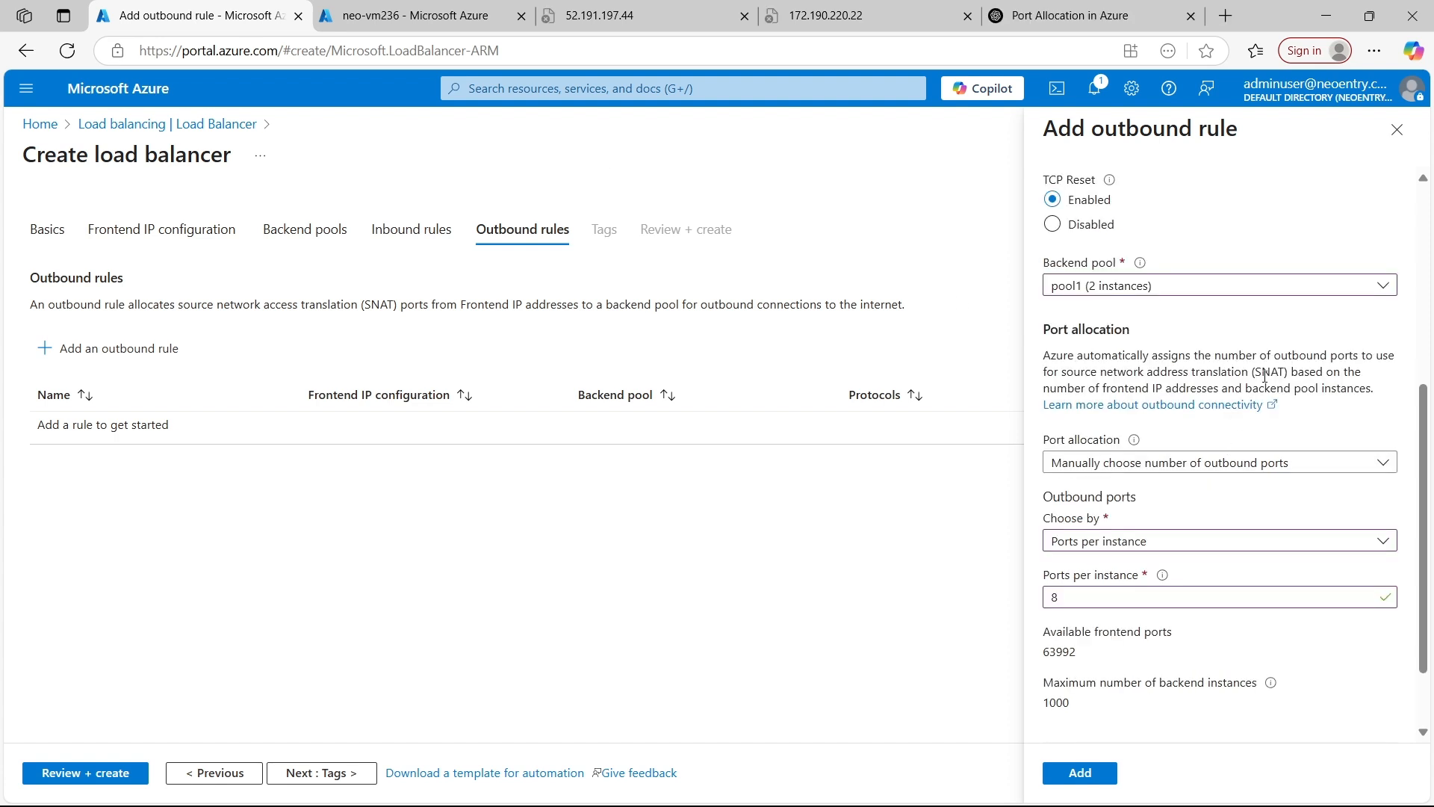
scroll(1232, 451, "up", 2)
scroll(1241, 377, "down", 2)
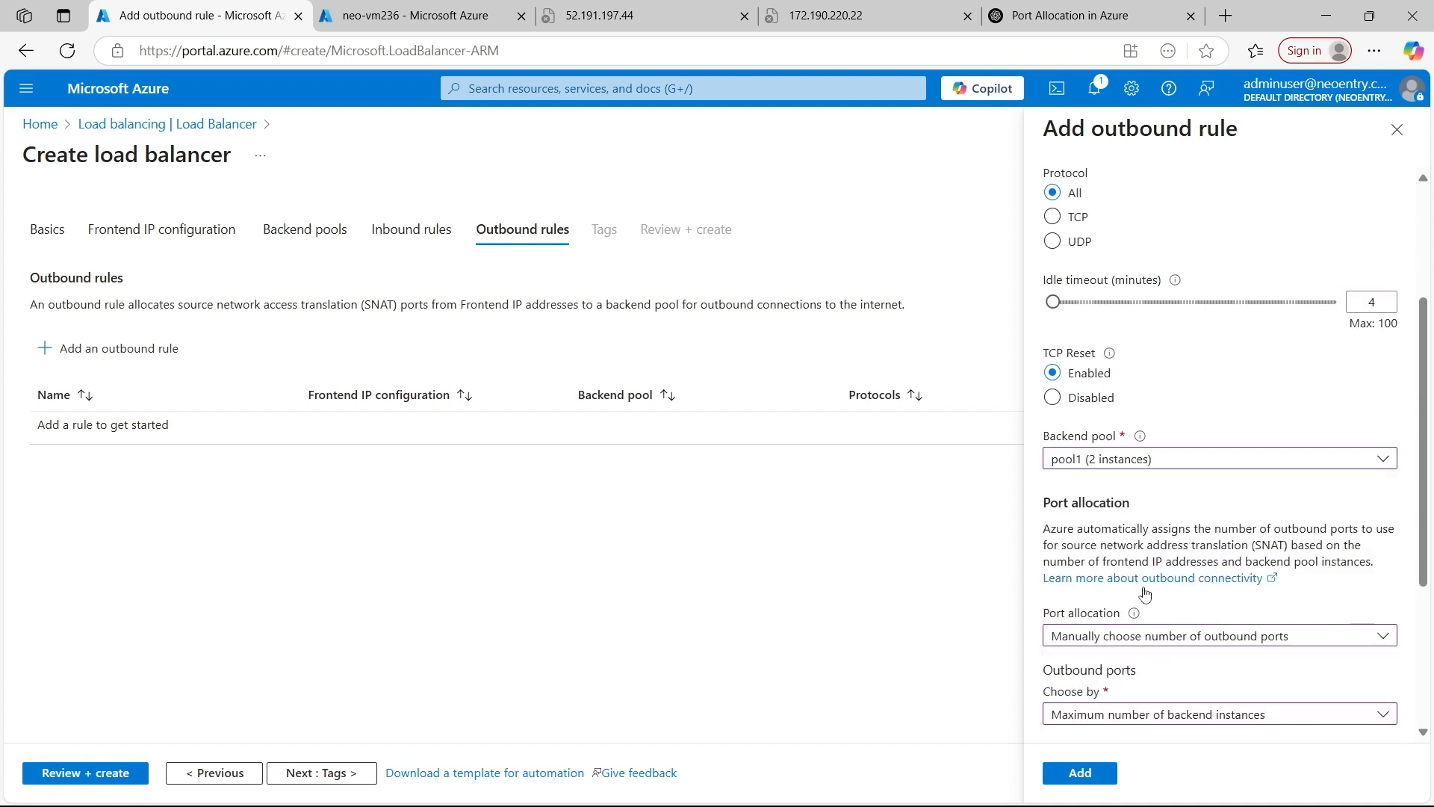
Switch the outbound rule's port allocation to the default number of outbound ports and add the rule
scroll(1173, 512, "down", 2)
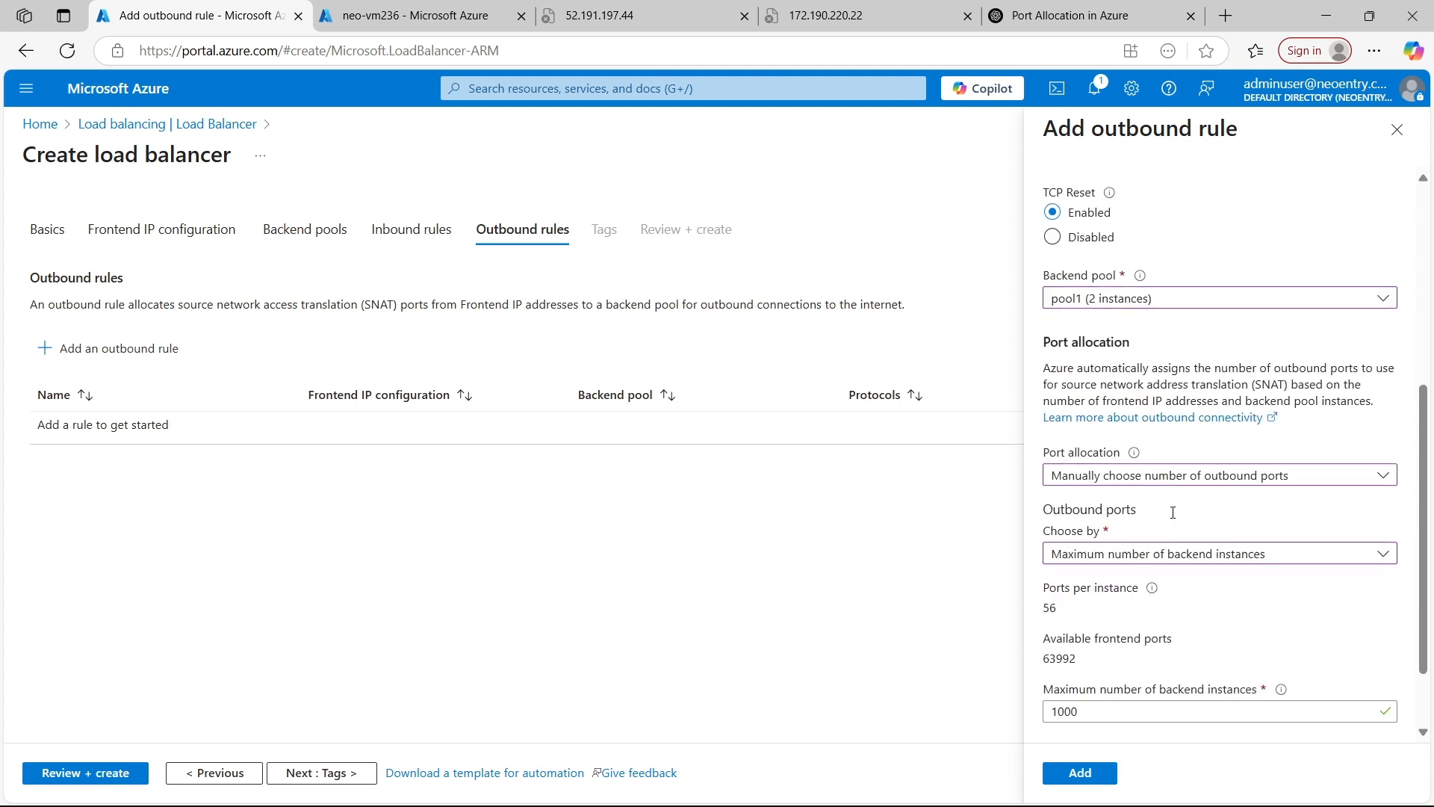
scroll(1165, 511, "down", 1)
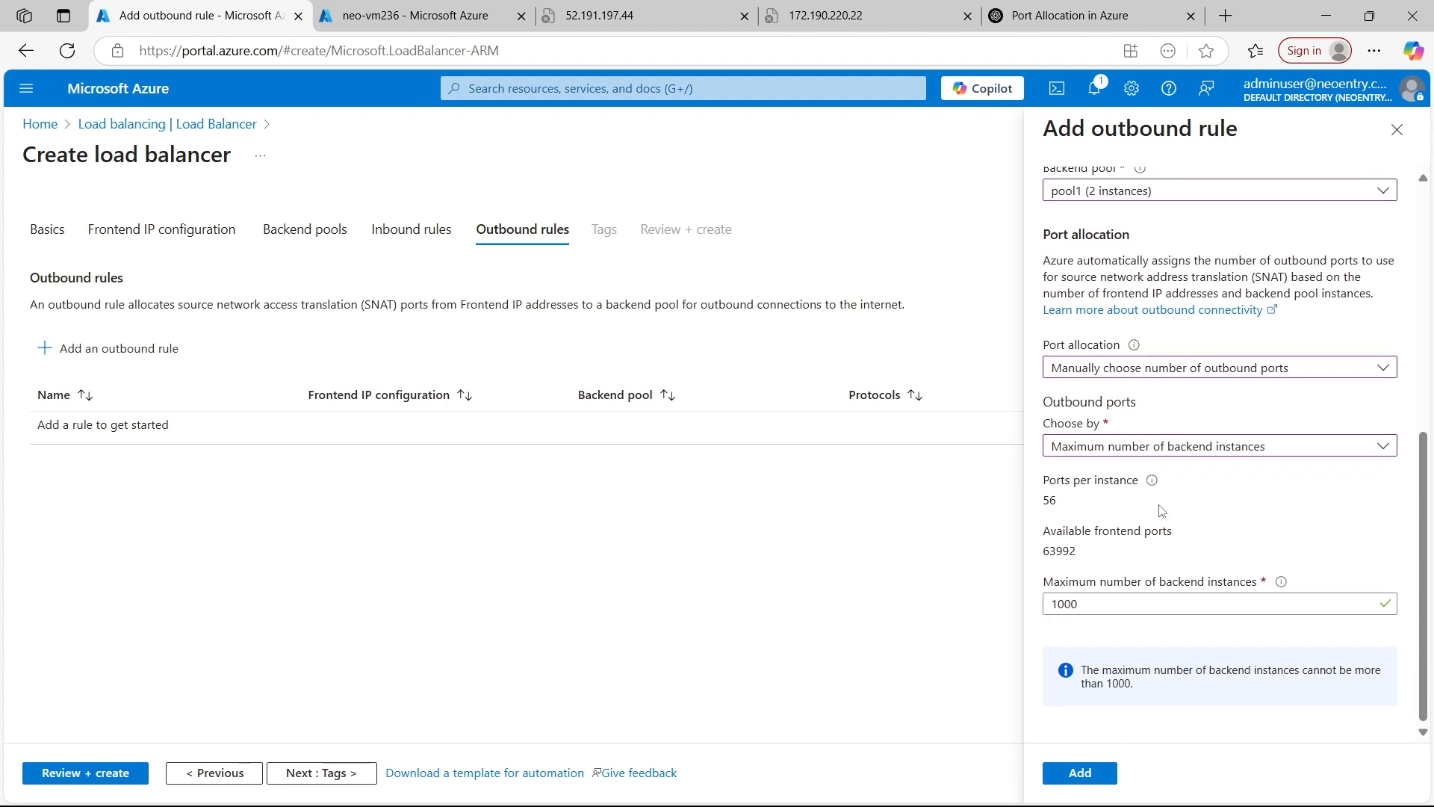
left_click(1114, 373)
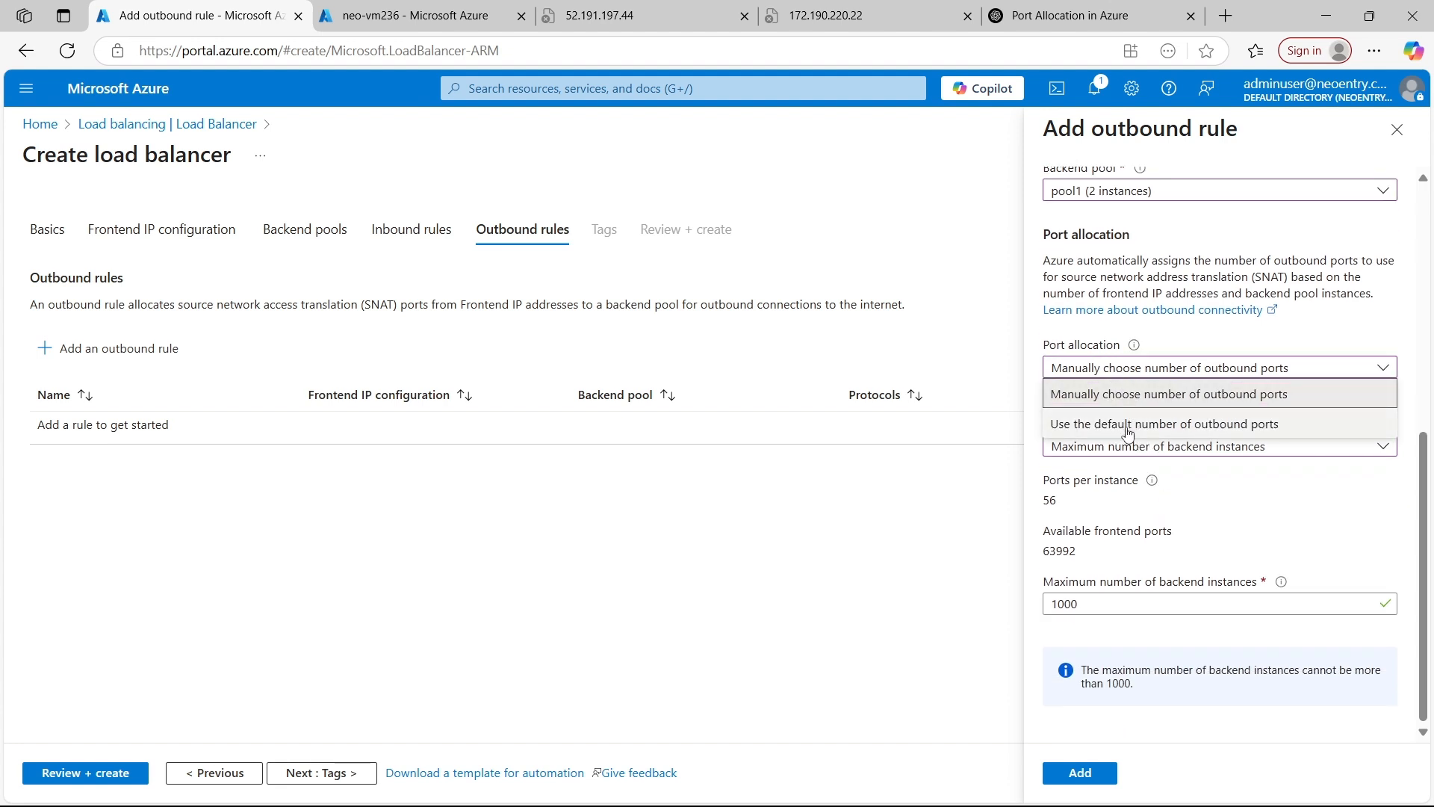
left_click(1237, 426)
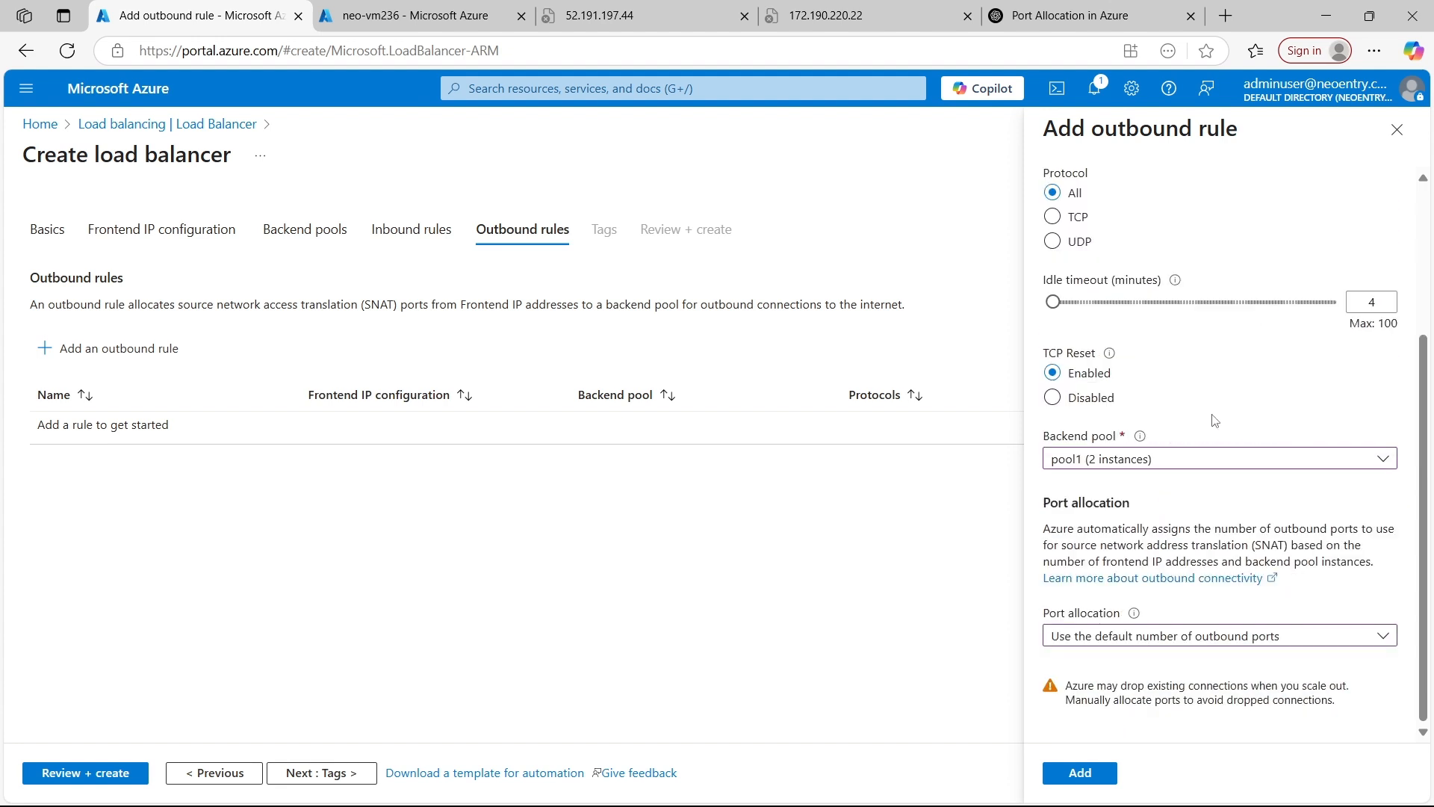
left_click(1080, 773)
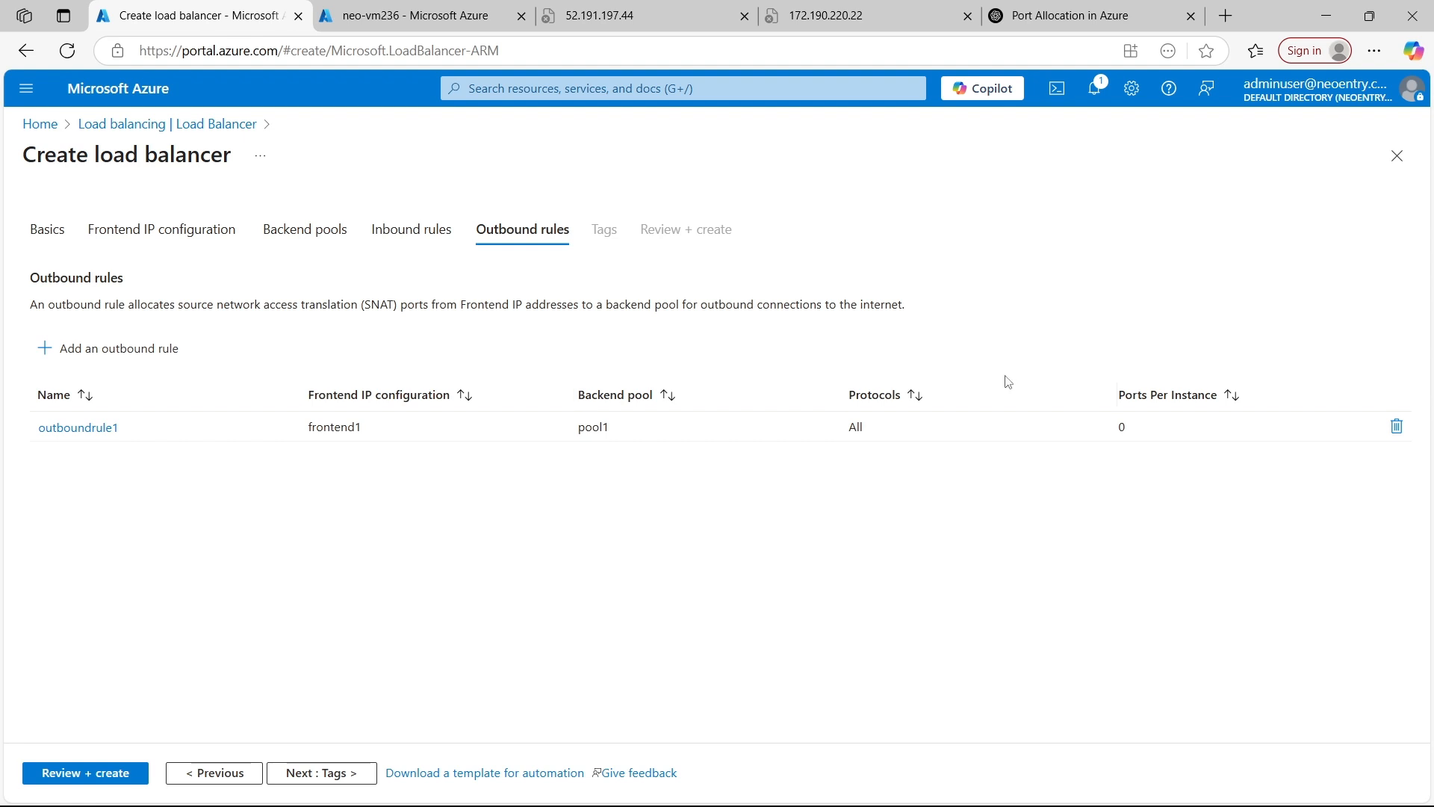
Leave the tags empty, create the load balancer after review, and open the deployed resource
left_click(310, 777)
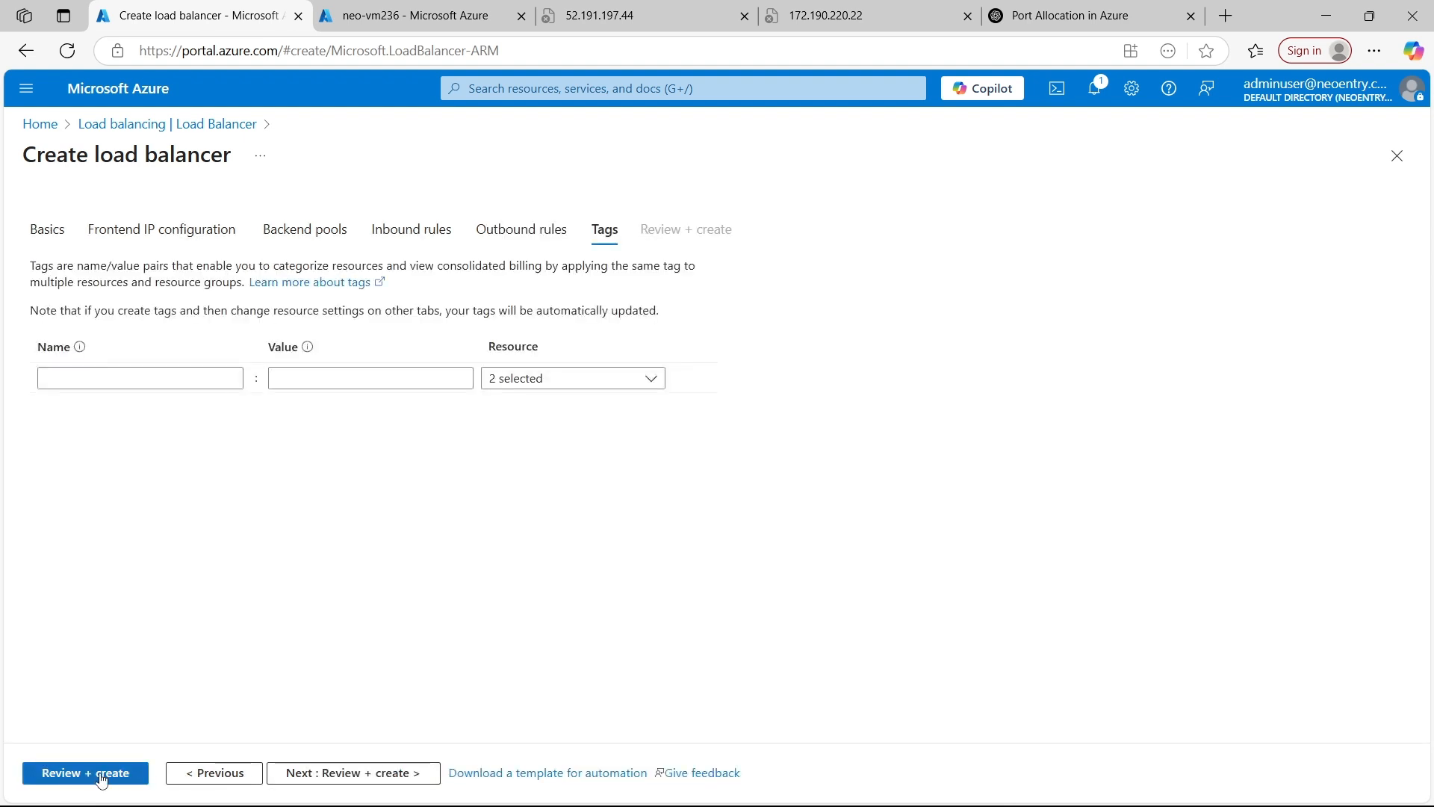
left_click(102, 775)
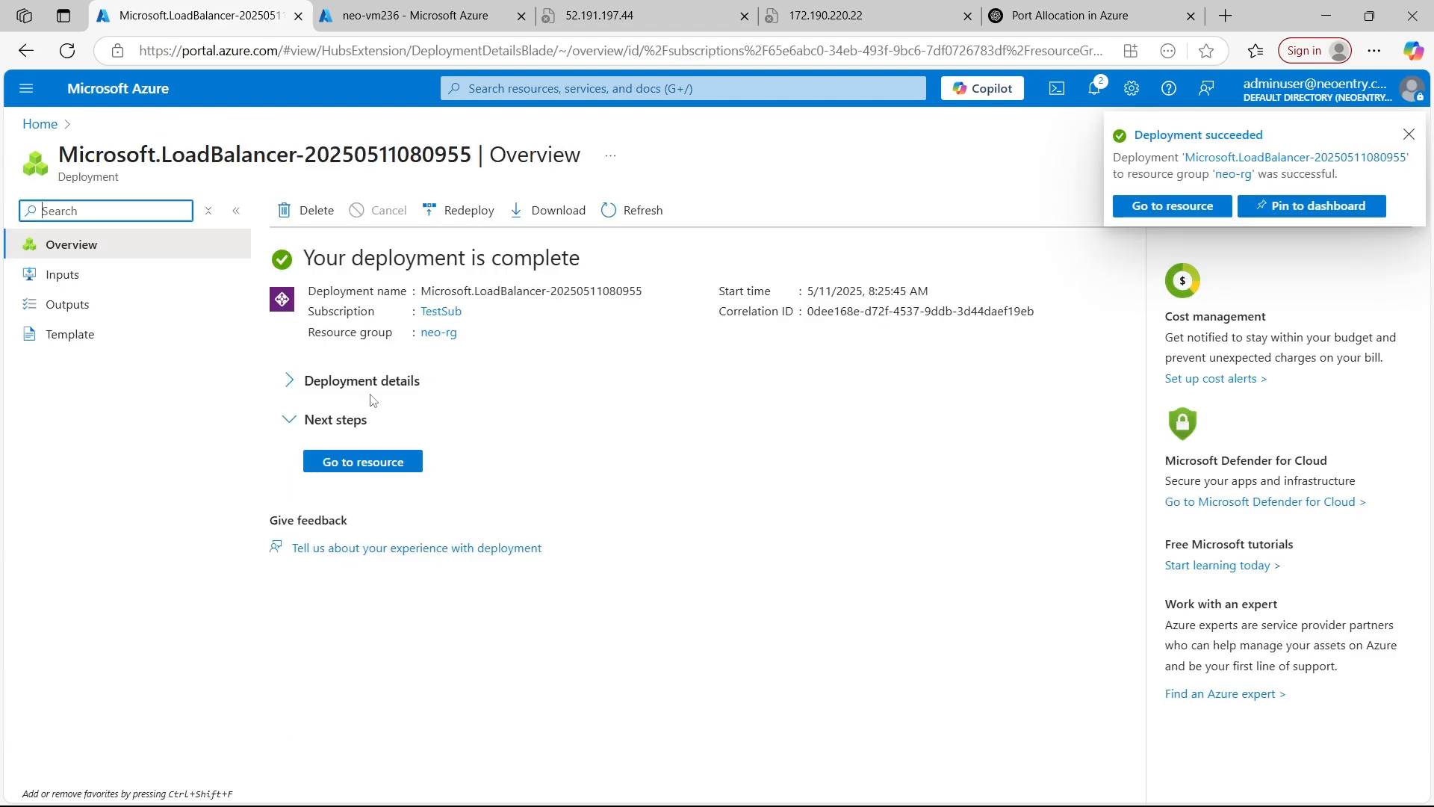
left_click(361, 461)
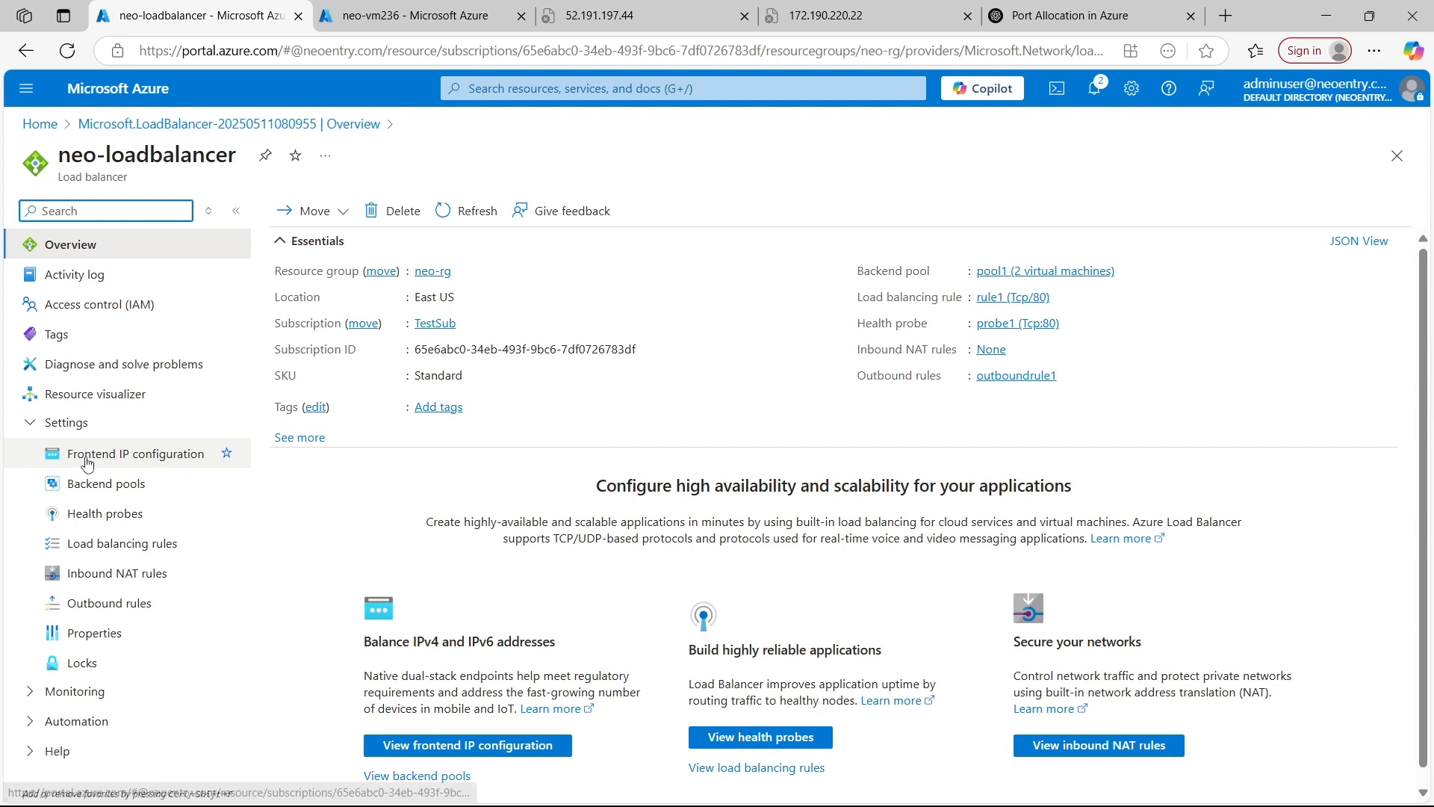
Examine neo-loadbalancer's backend pools, health probes, load balancing rules and inbound NAT rules
left_click(97, 484)
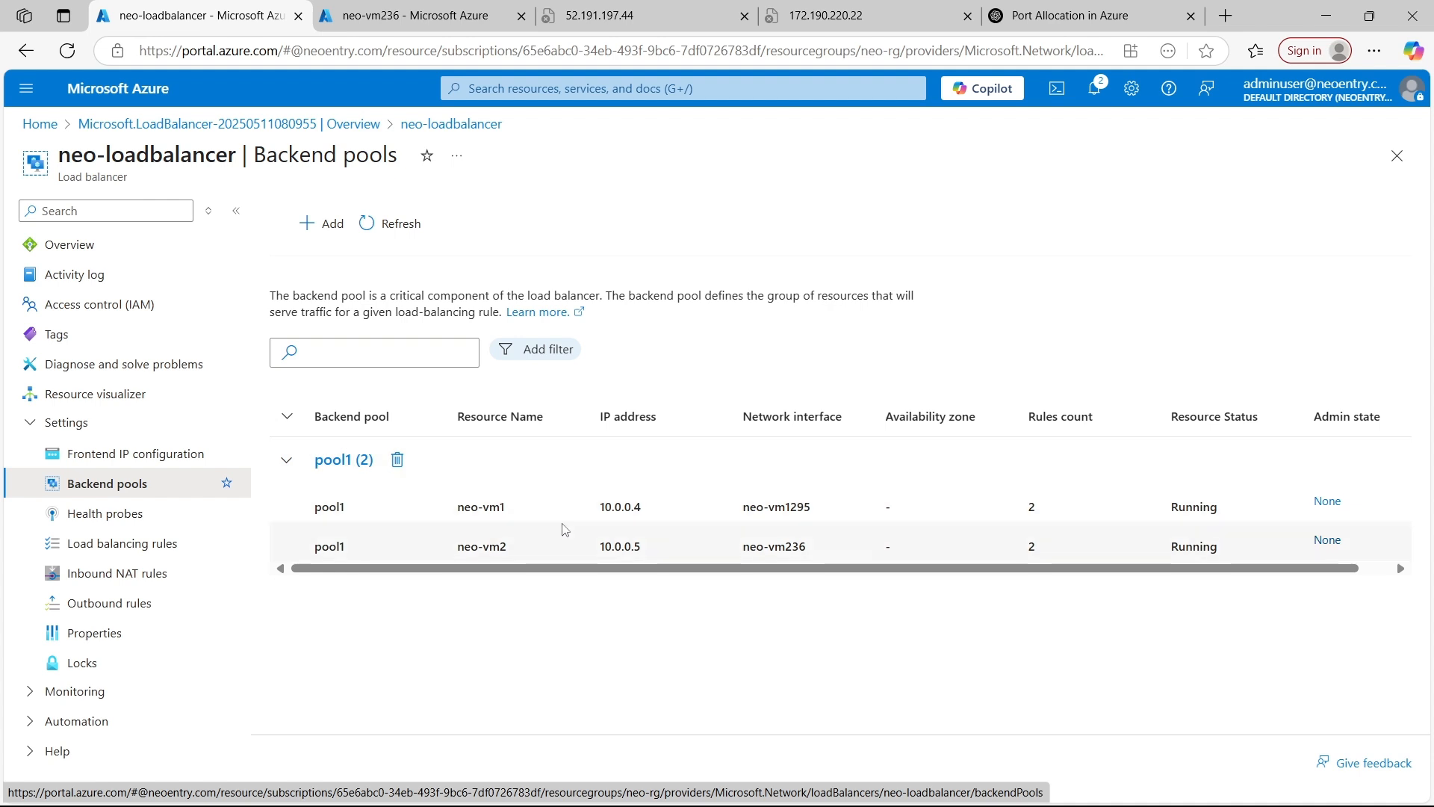
left_click(149, 515)
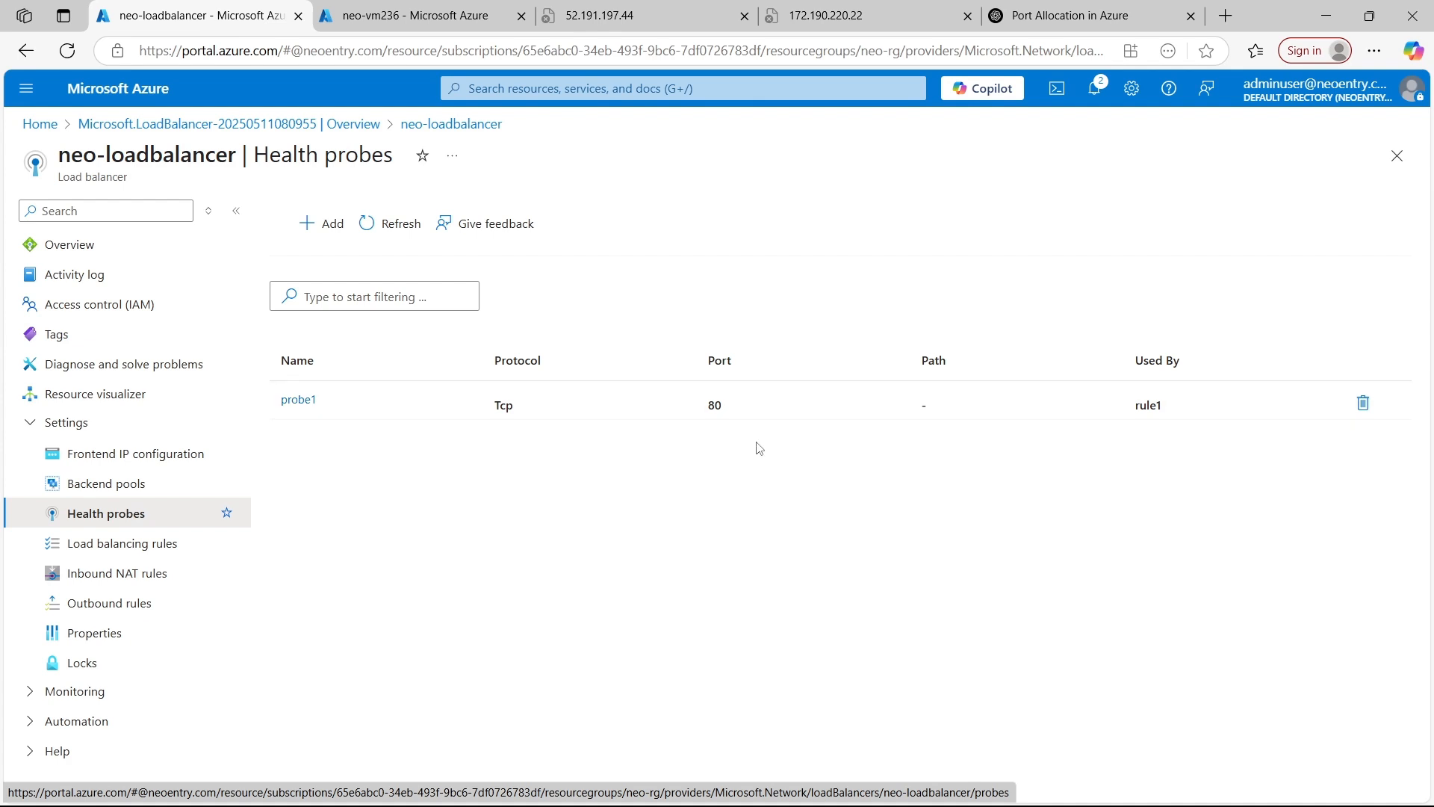
left_click(102, 545)
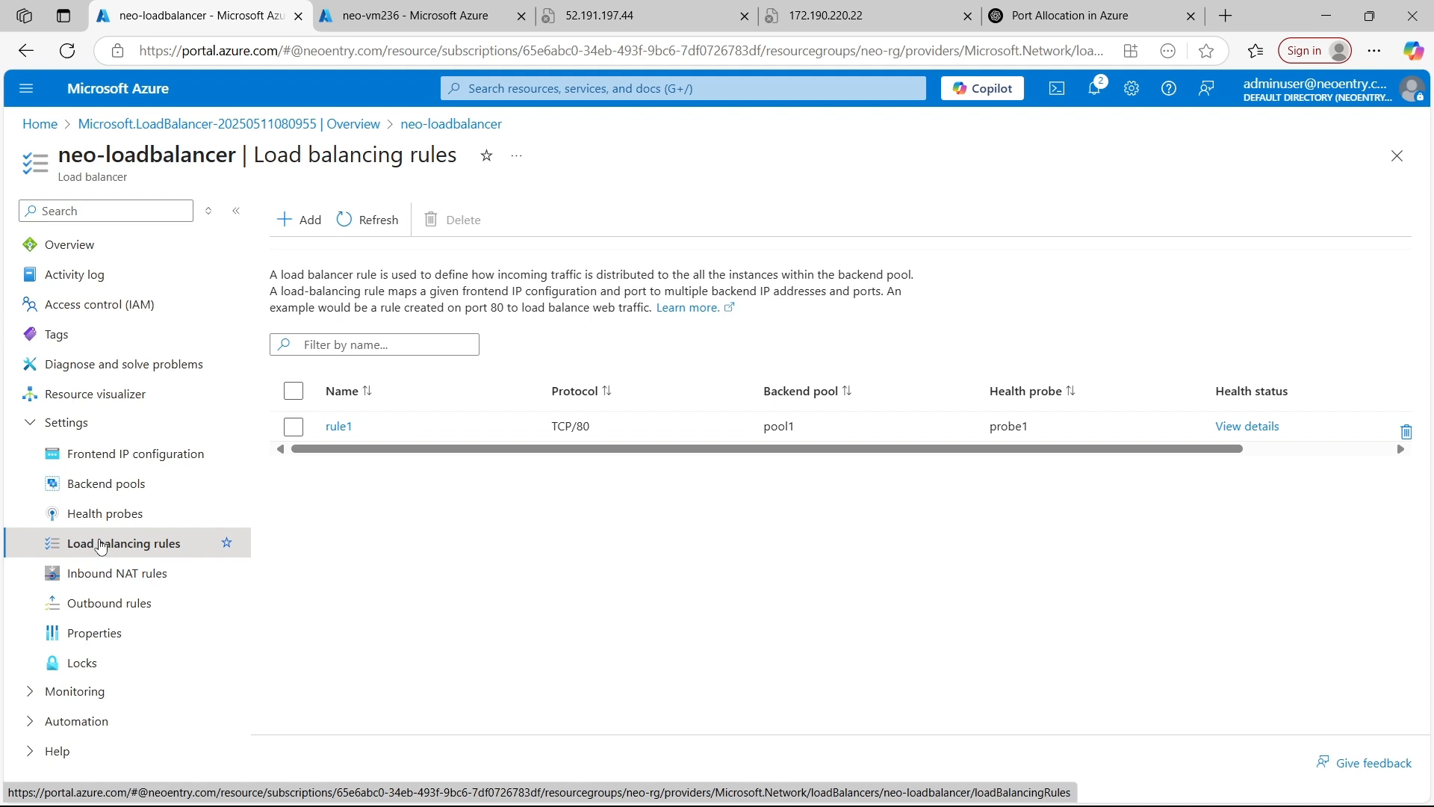
left_click(110, 574)
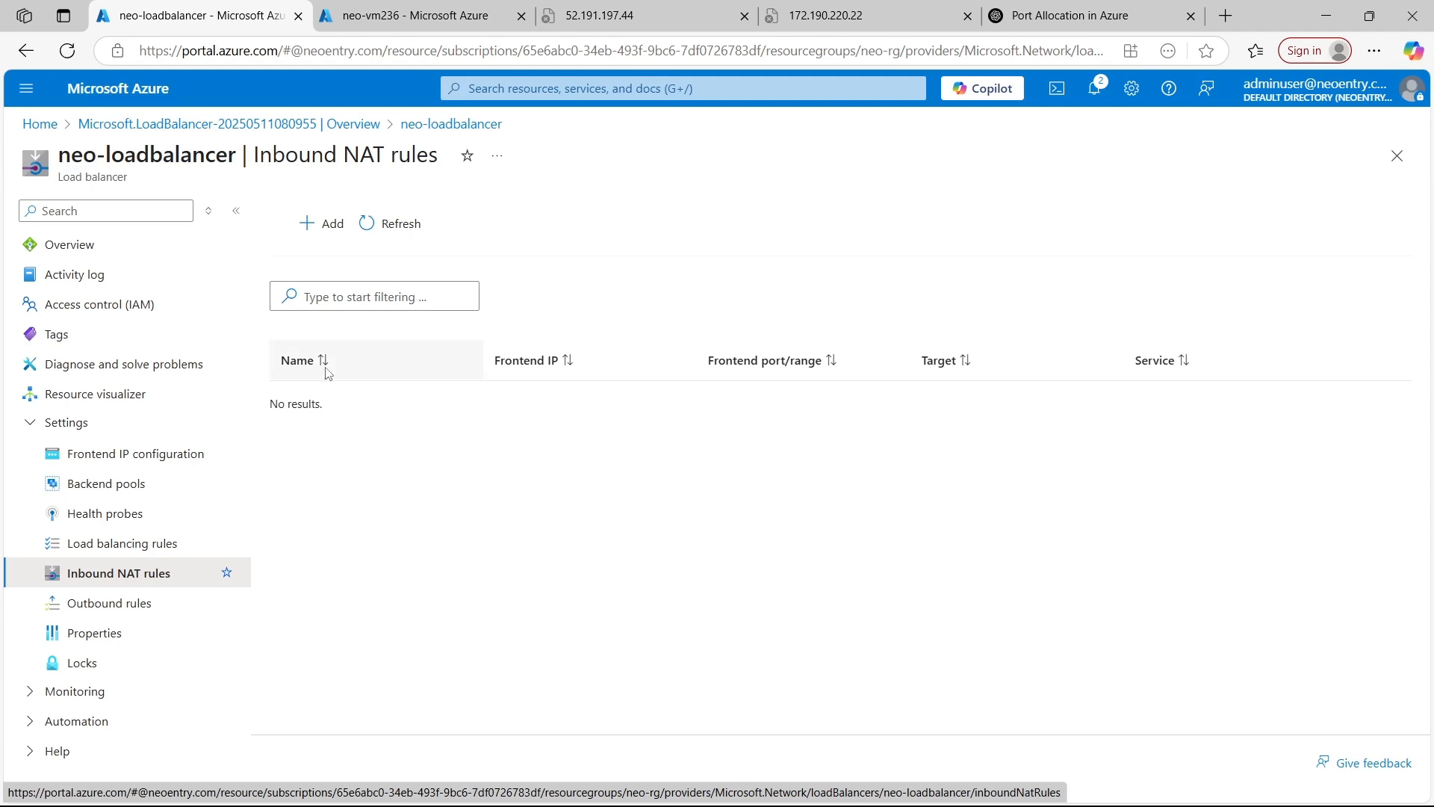
left_click(146, 544)
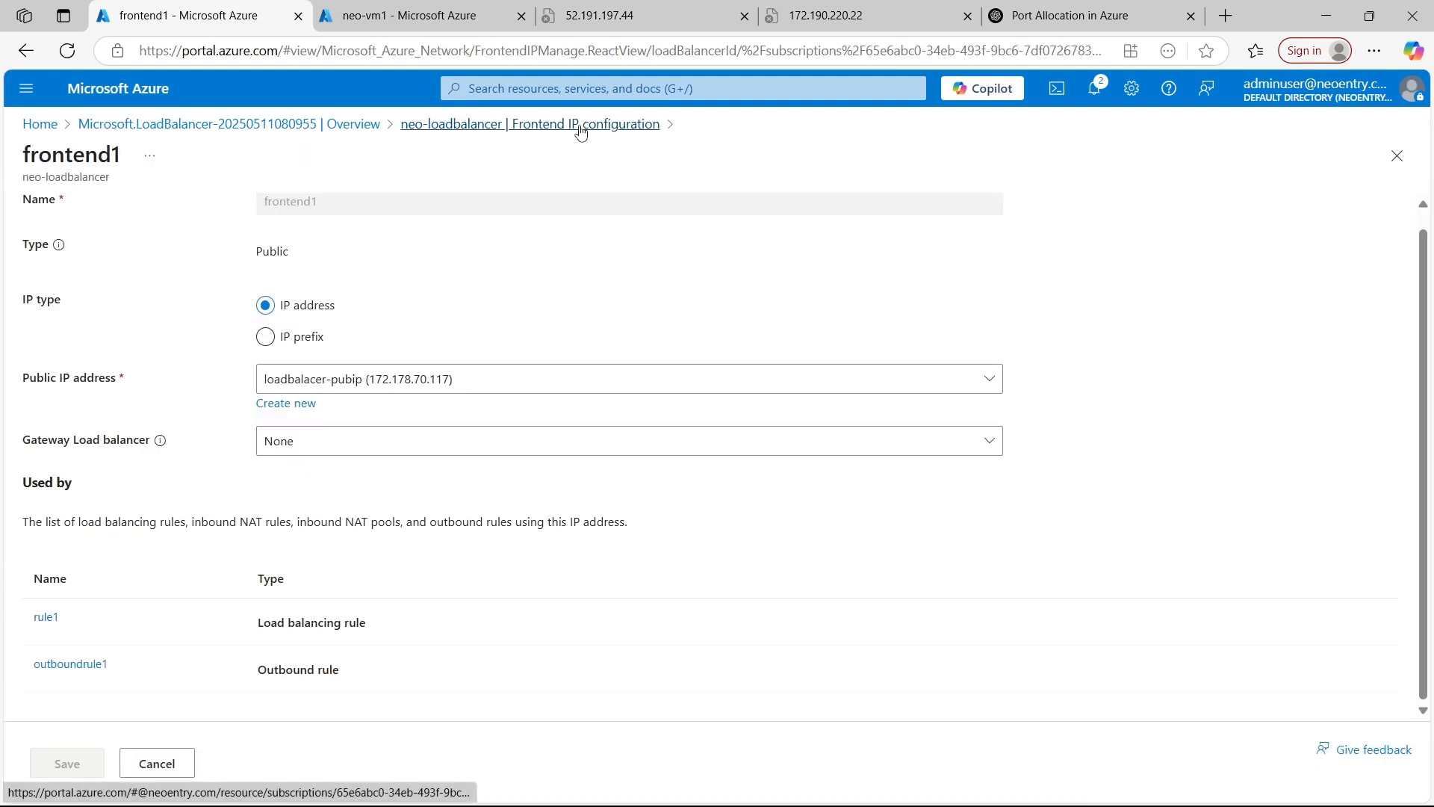
Copy the public IP address of frontend1 from the frontend IP configuration and close the Port Allocation in Azure page
left_click(579, 124)
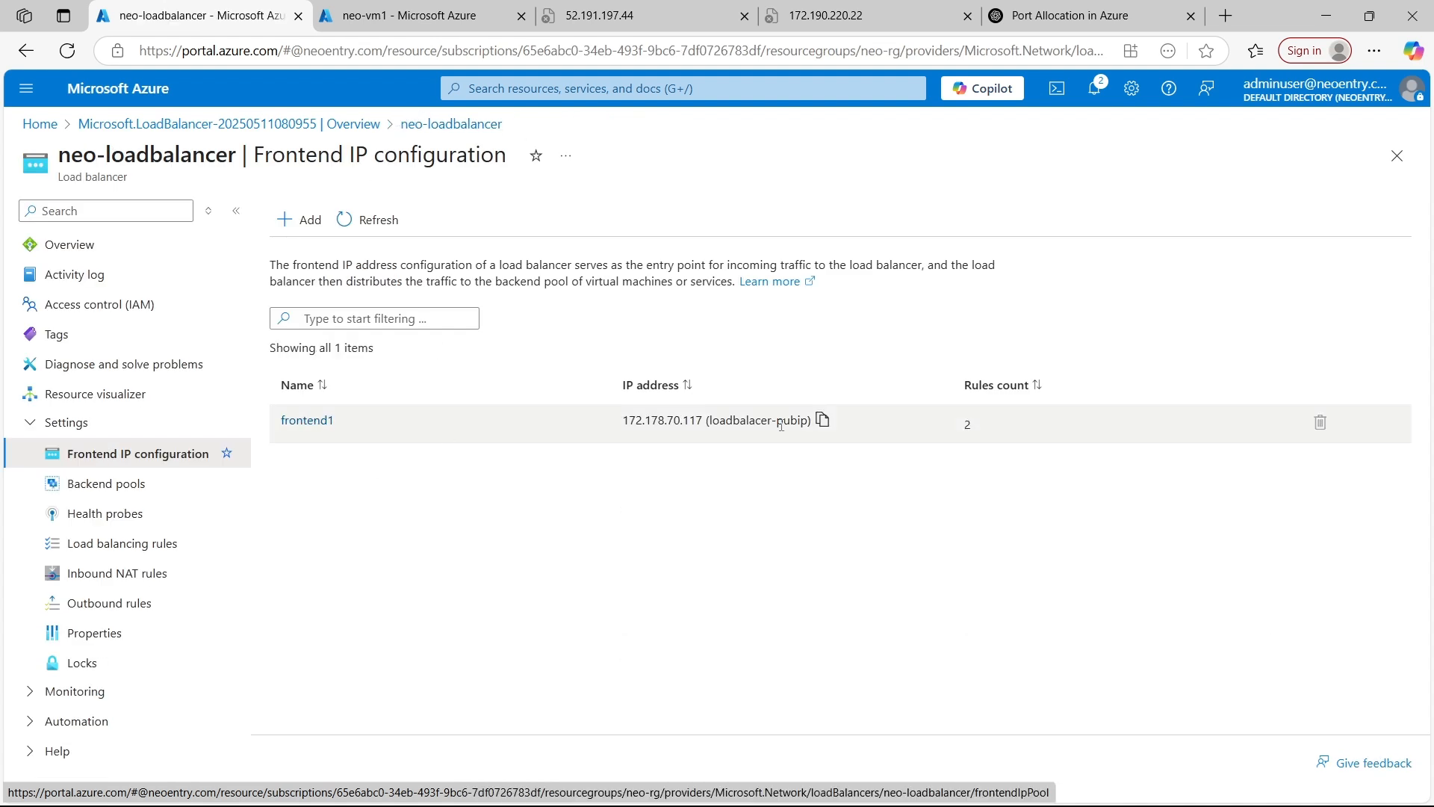
left_click(823, 420)
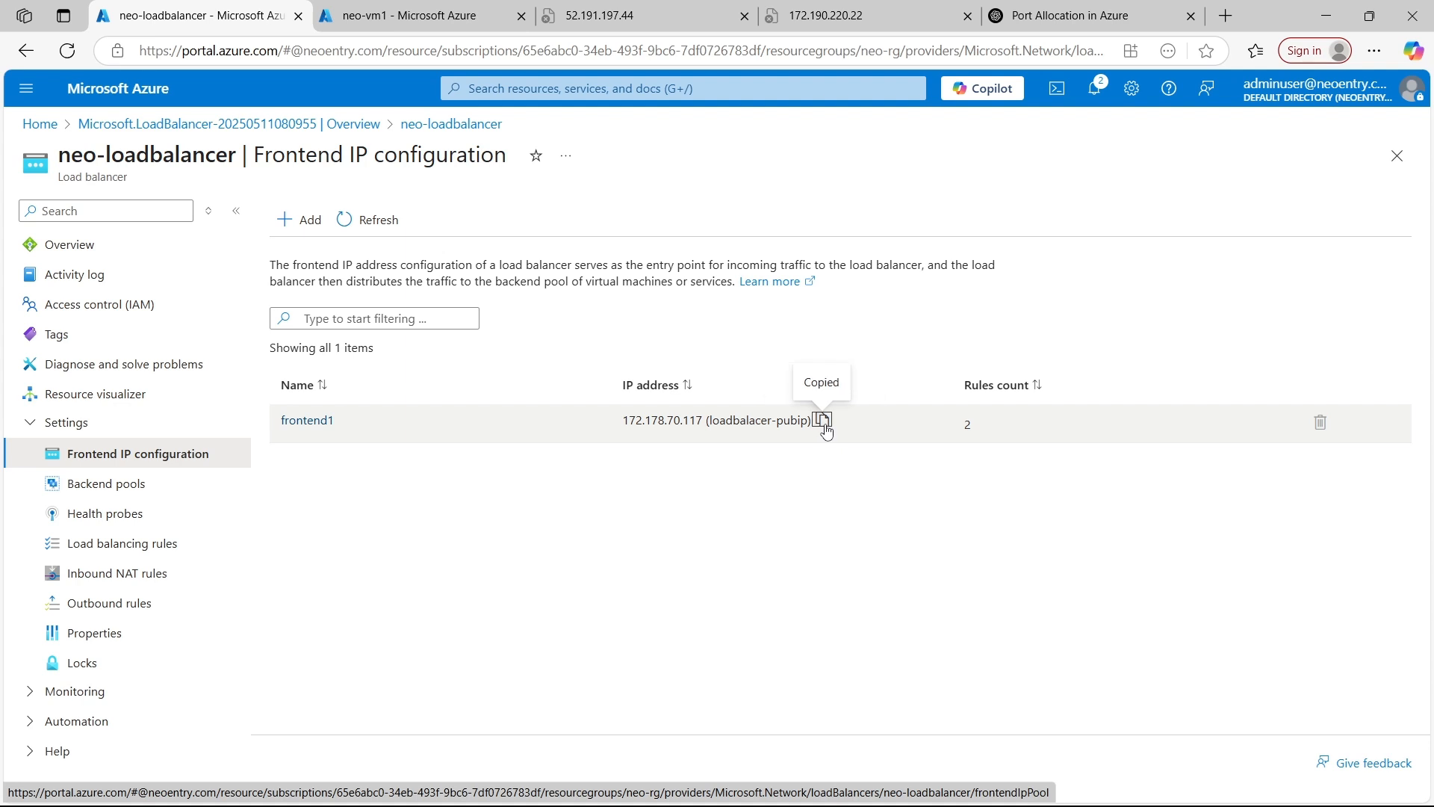
middle_click(997, 17)
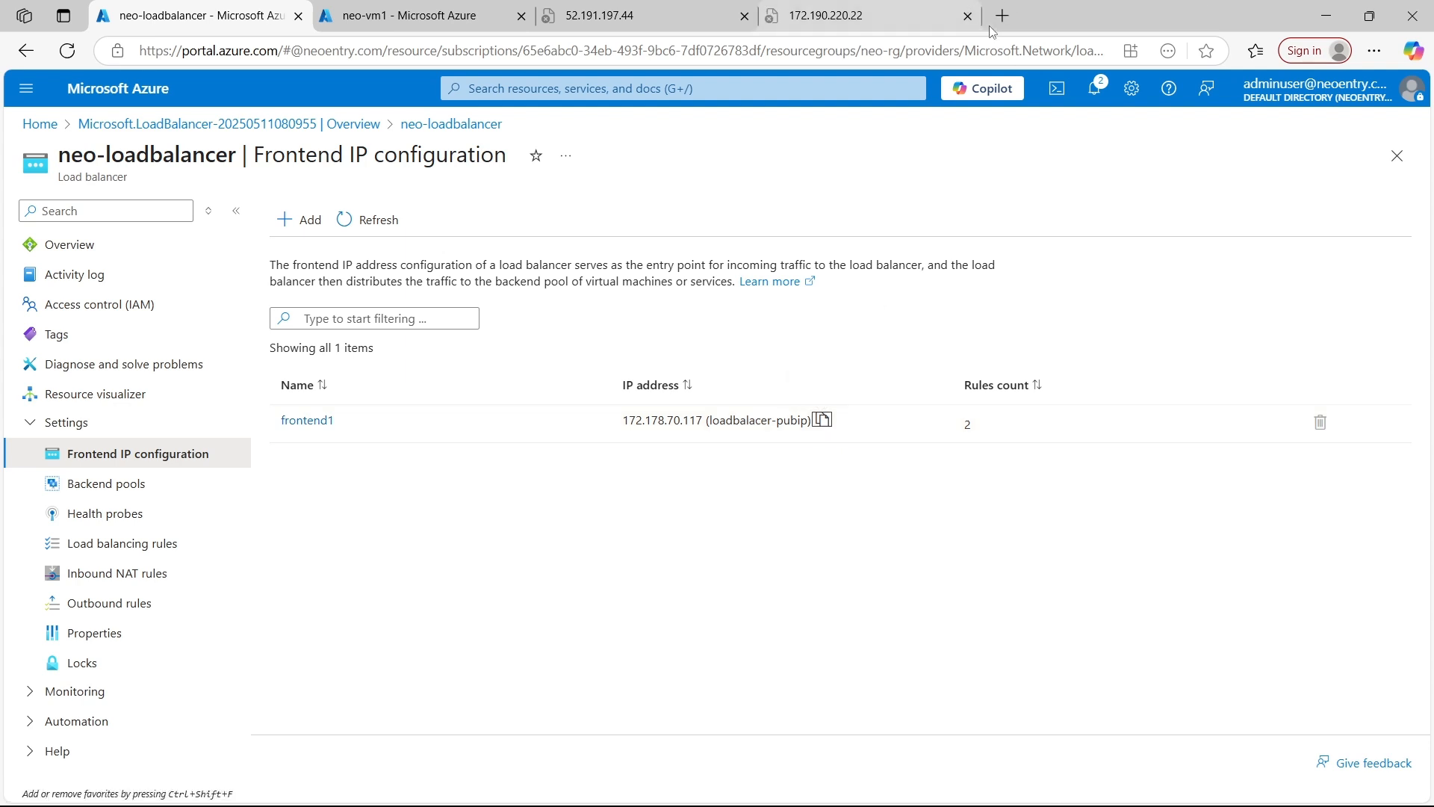
Open the load balancer's IP address 172.178.70.117 in a new browser tab, without the loadbalacer-pubip suffix
left_click(1001, 18)
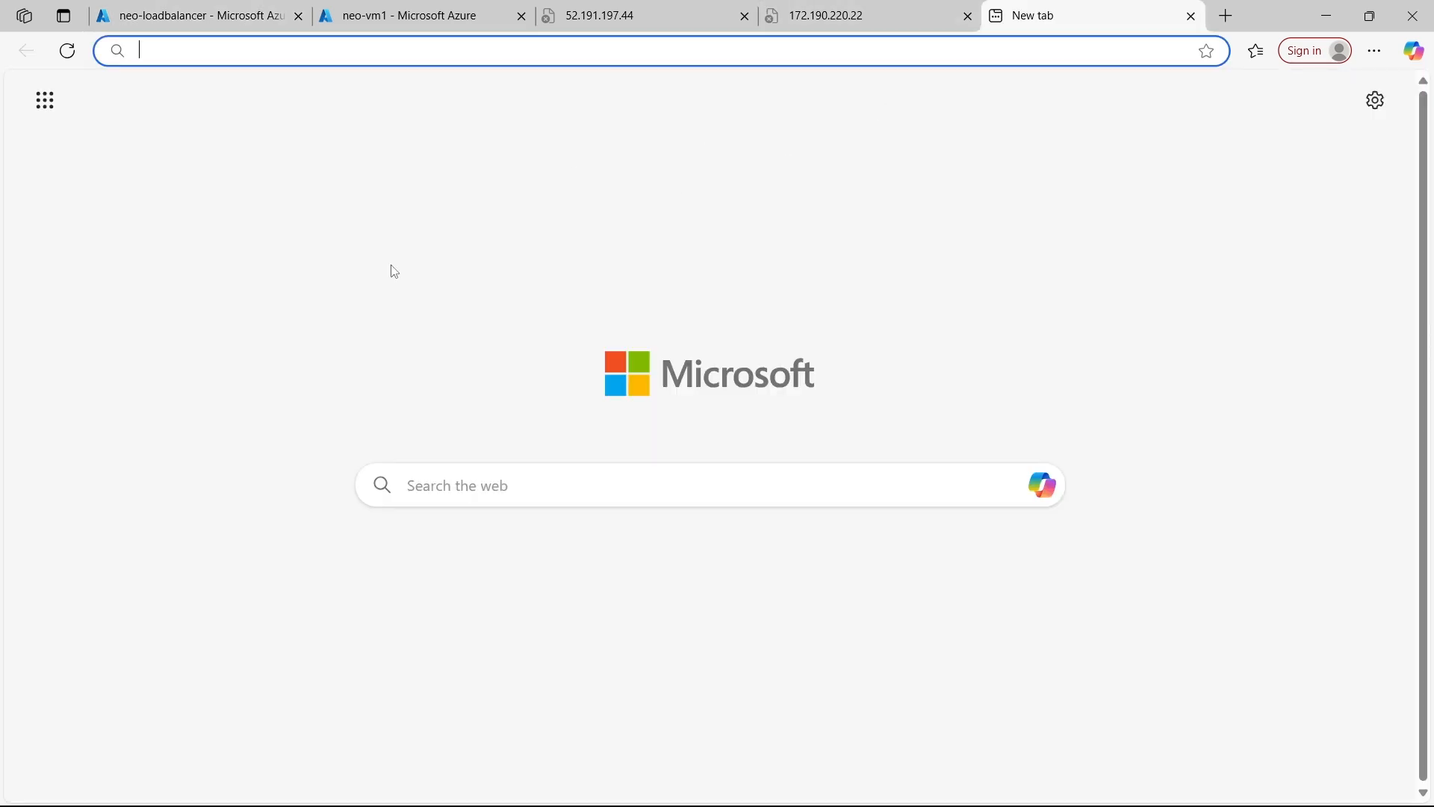
key("ctrl+v")
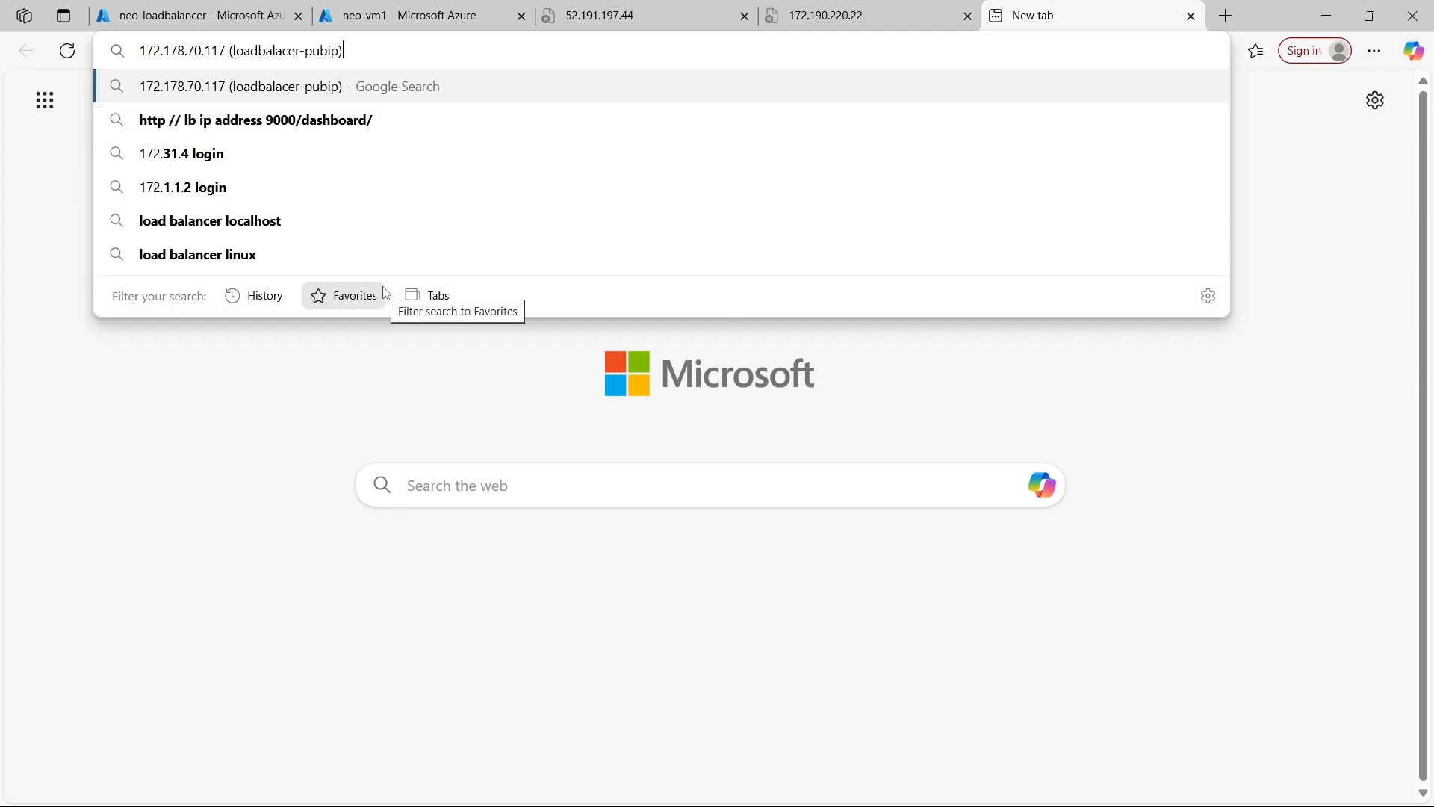
key("BackSpace")
key("BackSpace")
key("BackSpace")
key("BackSpace")
key("BackSpace")
key("BackSpace")
key("BackSpace")
key("BackSpace")
key("BackSpace")
key("BackSpace")
key("BackSpace")
key("BackSpace")
key("BackSpace")
key("BackSpace")
key("BackSpace")
key("BackSpace")
key("BackSpace")
key("BackSpace")
key("BackSpace")
key("BackSpace")
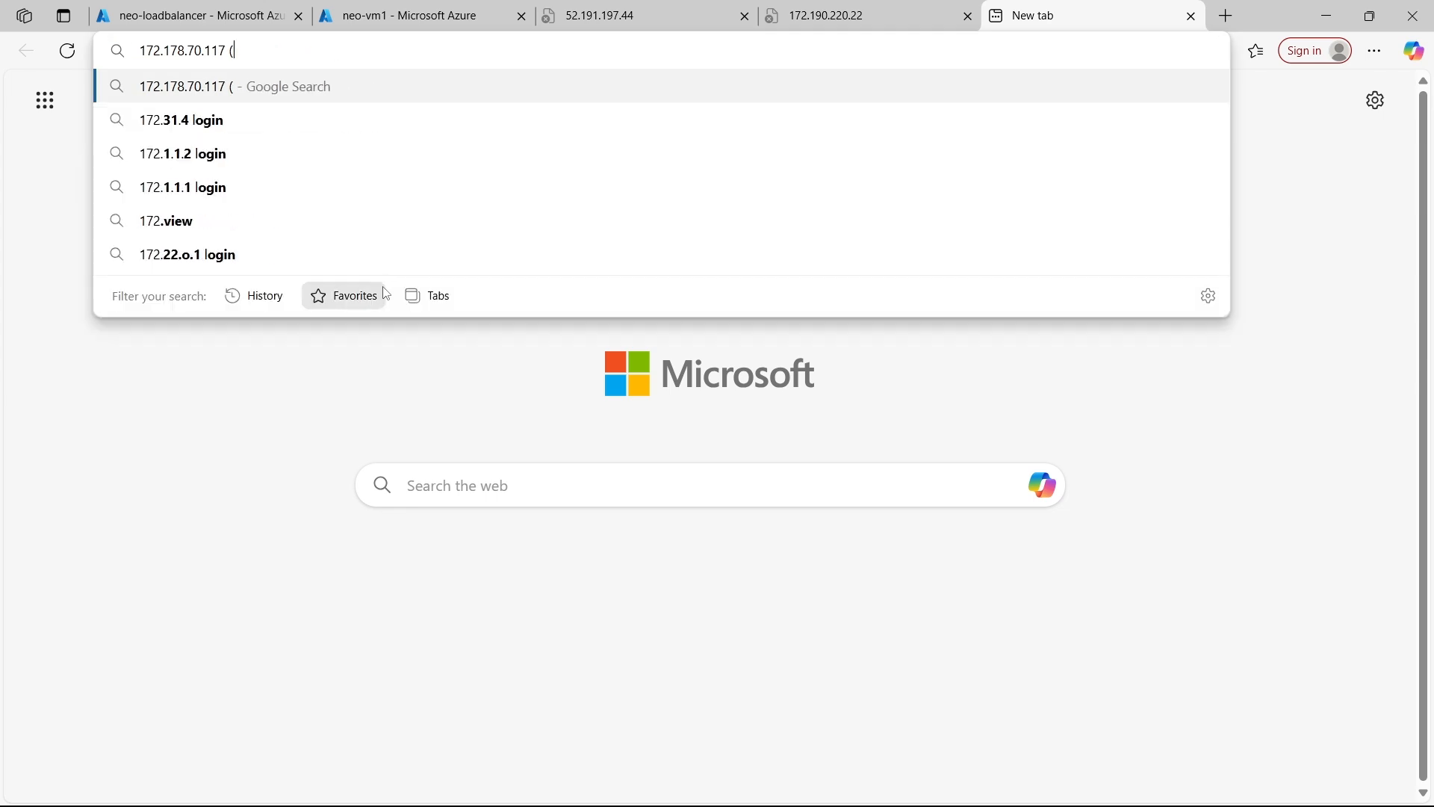
key("Return")
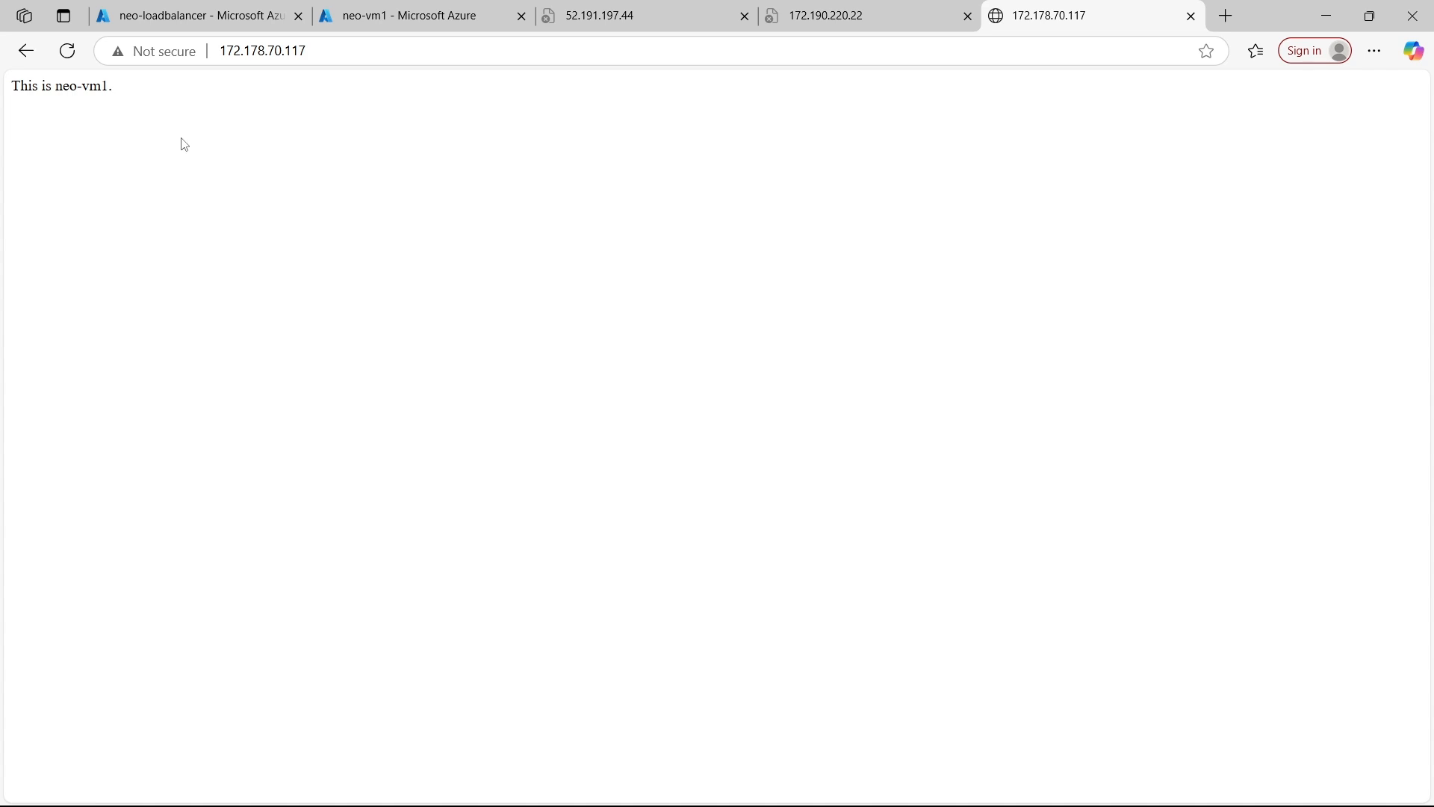
Reload the page at 172.178.70.117 repeatedly to check which virtual machine answers
left_click(68, 54)
key("ctrl+l")
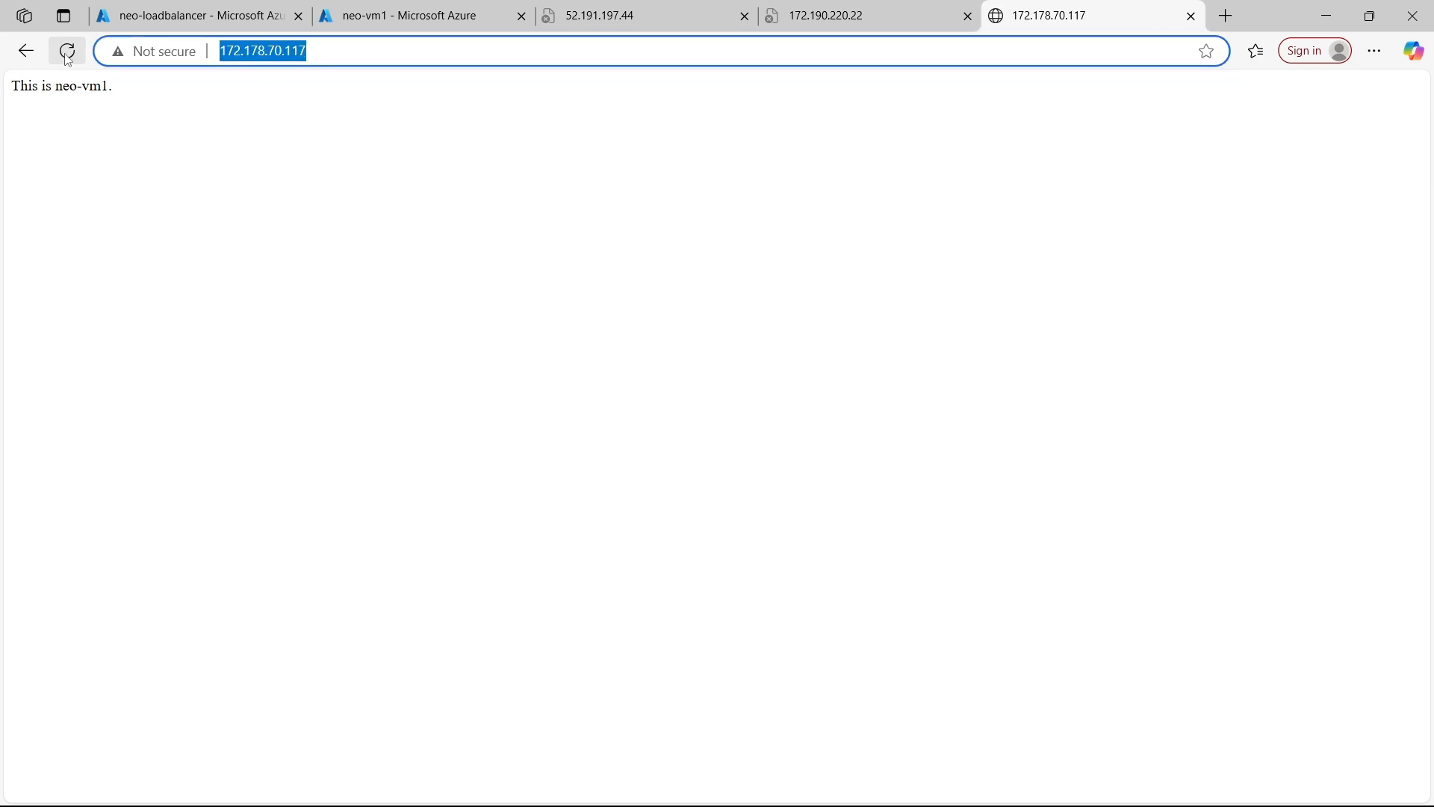
left_click(68, 54)
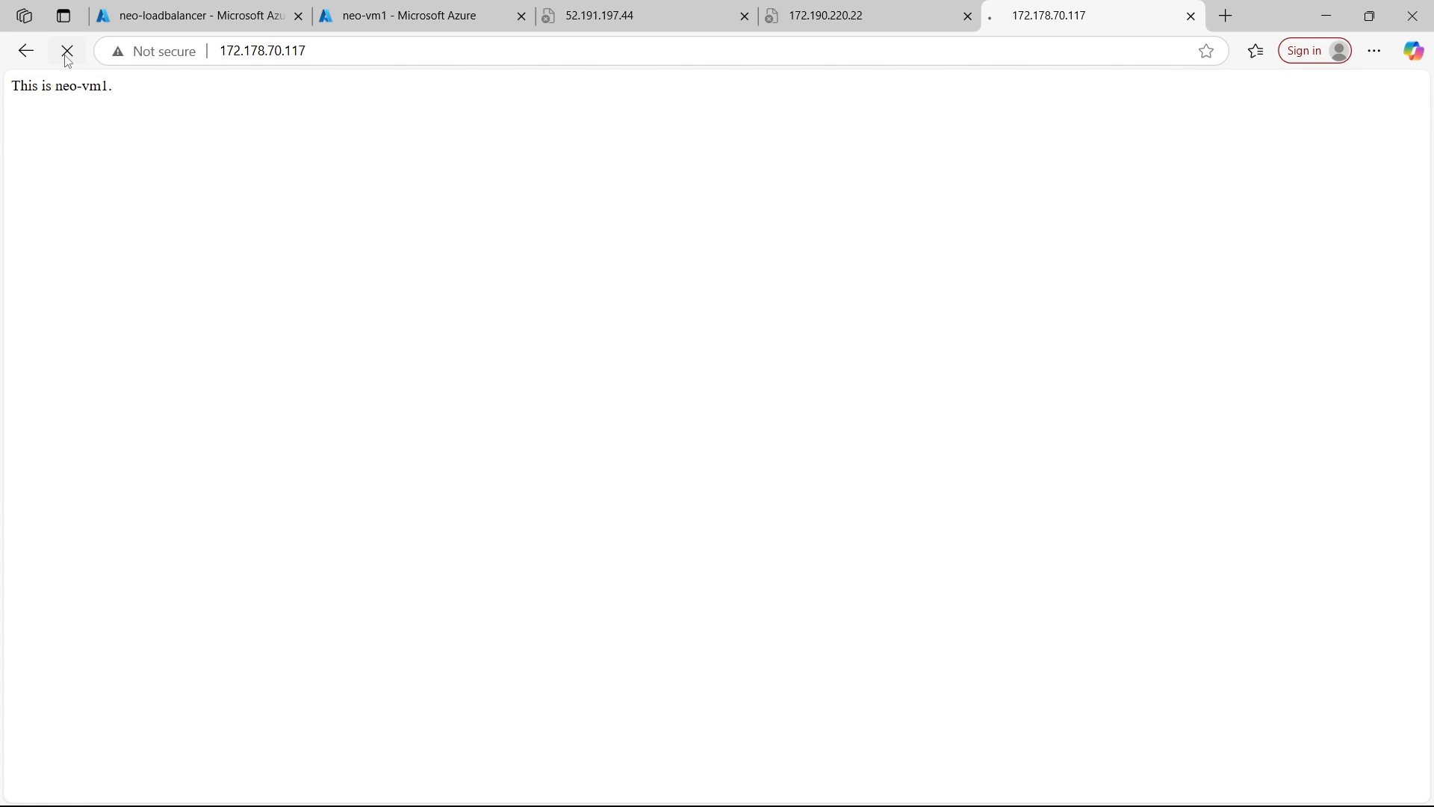